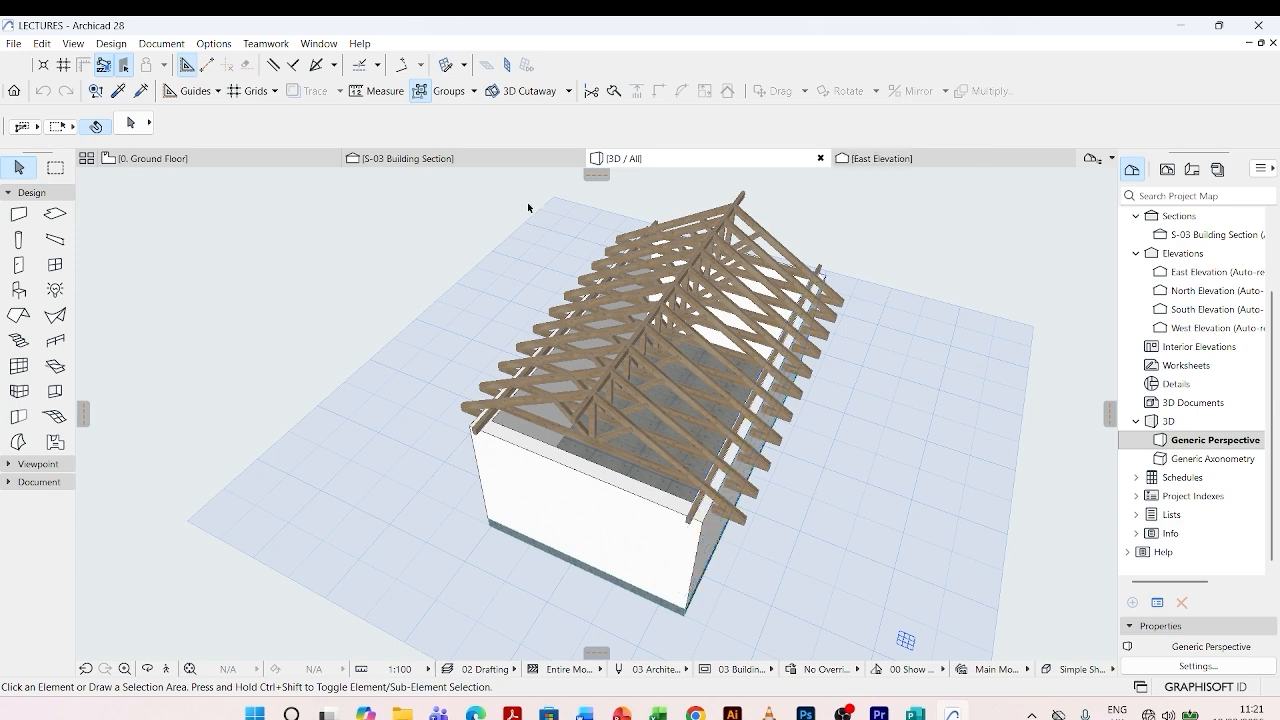
- Examine the timber roof trusses over the walls in the 3D perspective and on the ground floor plan
{"action": "scroll", "coordinate": [579, 326], "scroll_direction": "down", "scroll_amount": 1}
{"action": "scroll", "coordinate": [579, 326], "scroll_direction": "up", "scroll_amount": 2}
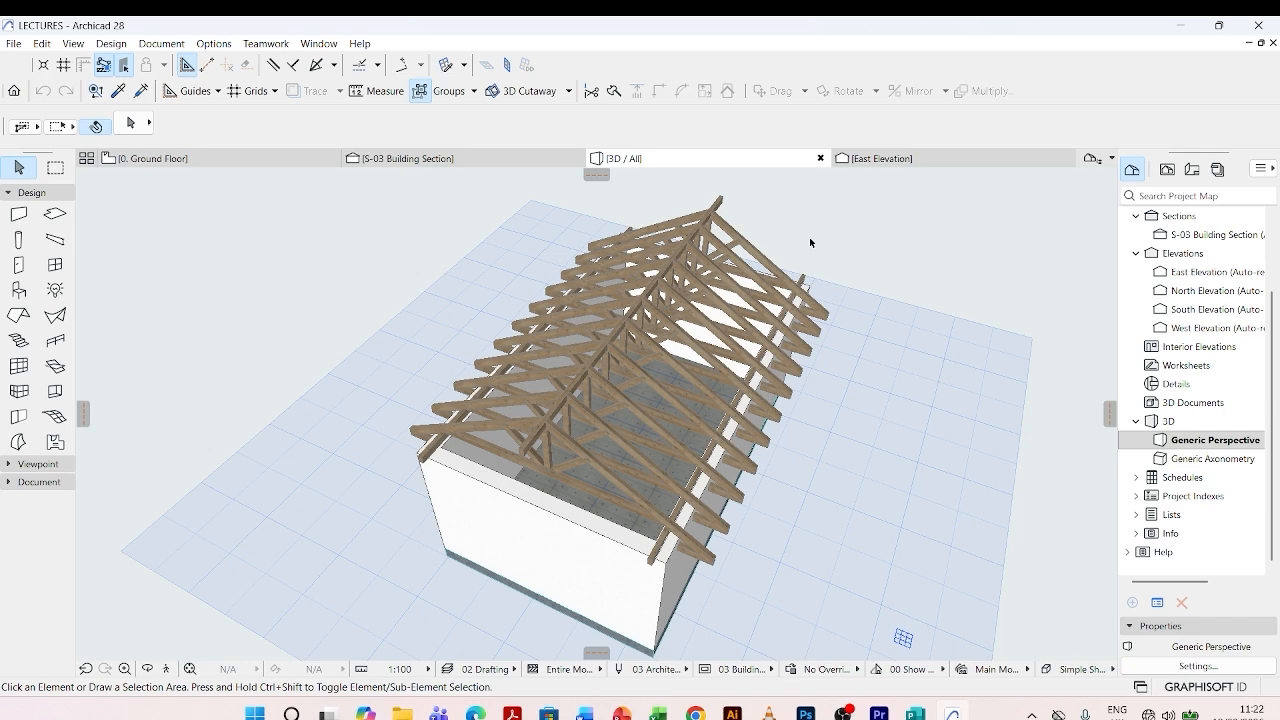
{"action": "left_click", "coordinate": [226, 160]}
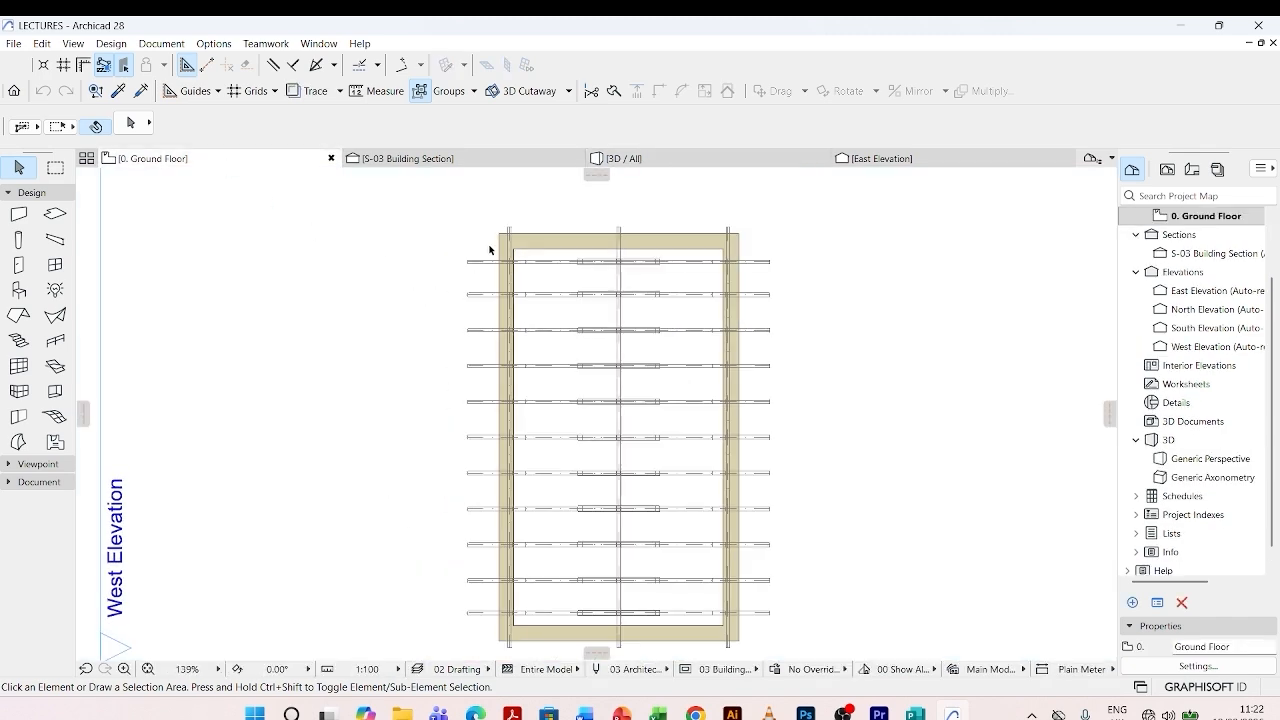
{"action": "scroll", "coordinate": [490, 250], "scroll_direction": "down", "scroll_amount": 1}
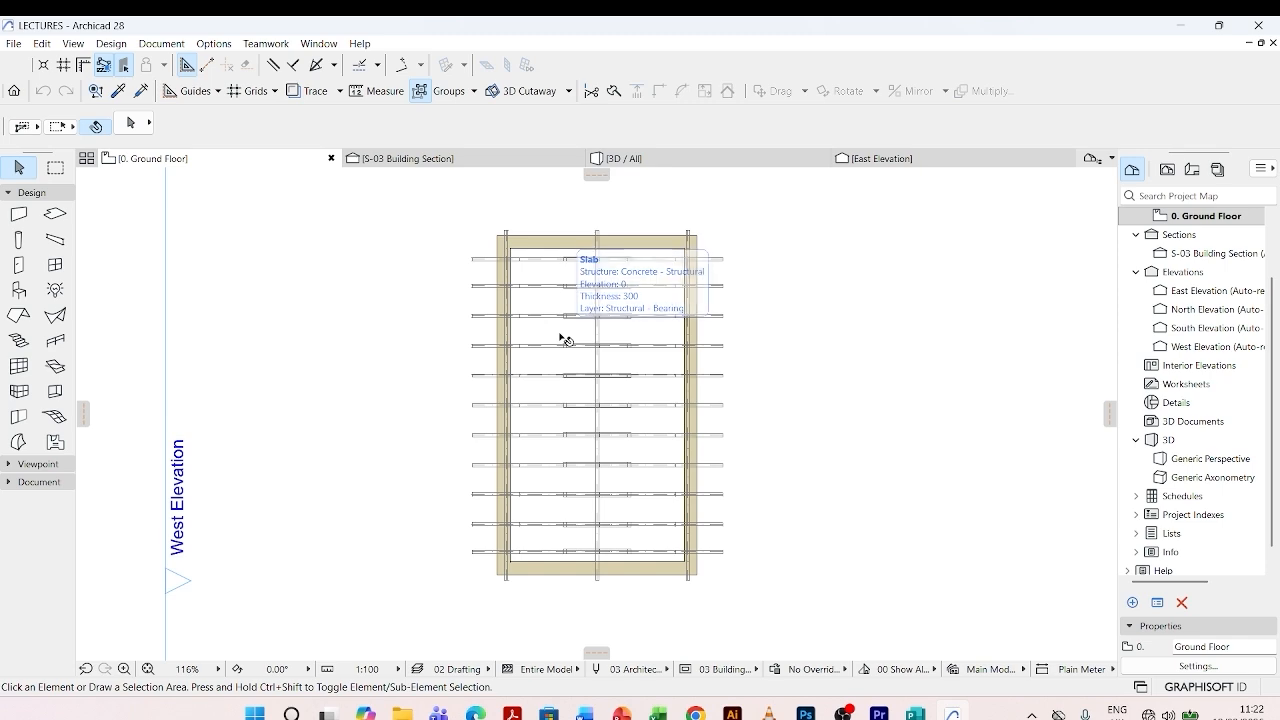
{"action": "left_click", "coordinate": [642, 160]}
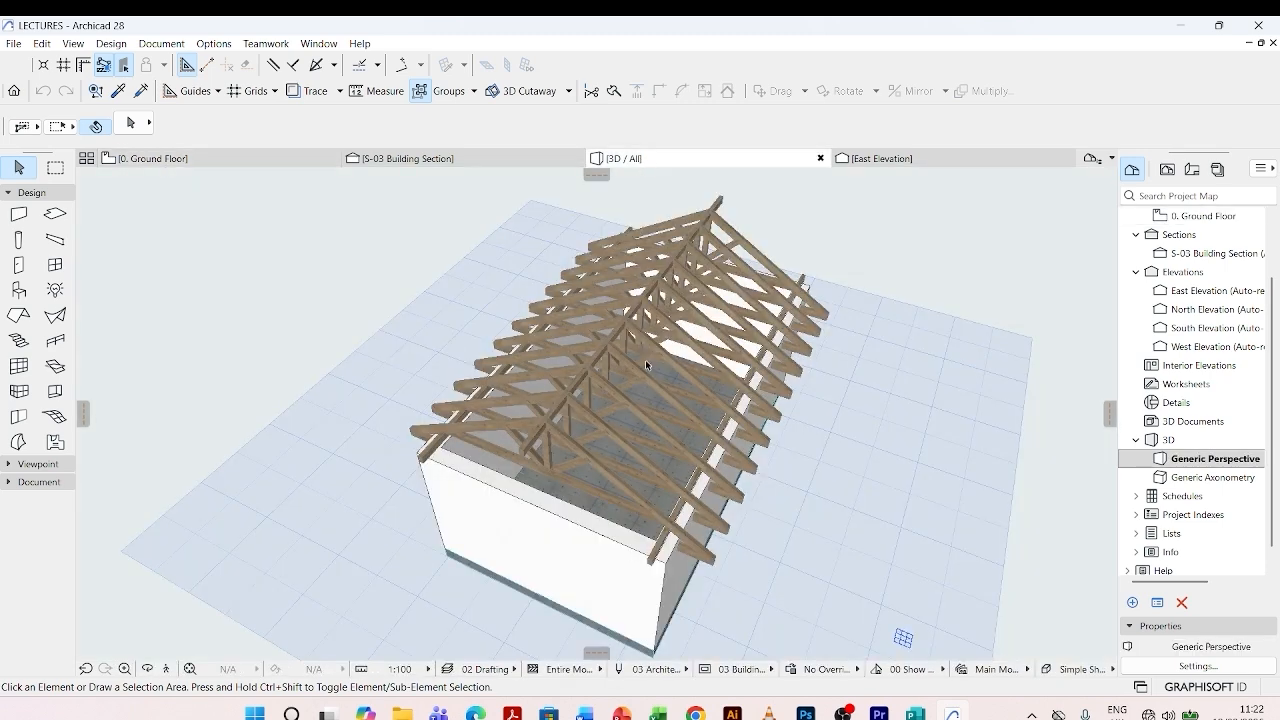
{"action": "key", "text": "o"}
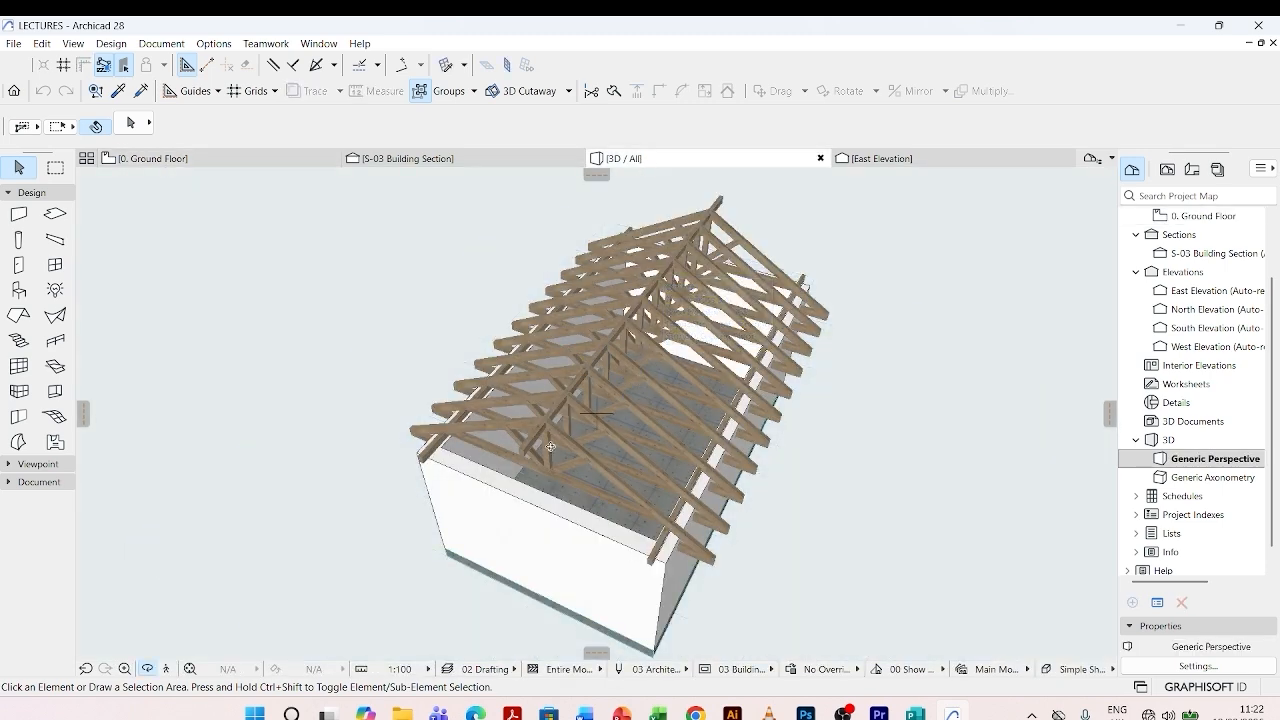
{"action": "left_click_drag", "start_coordinate": [550, 447], "coordinate": [400, 345]}
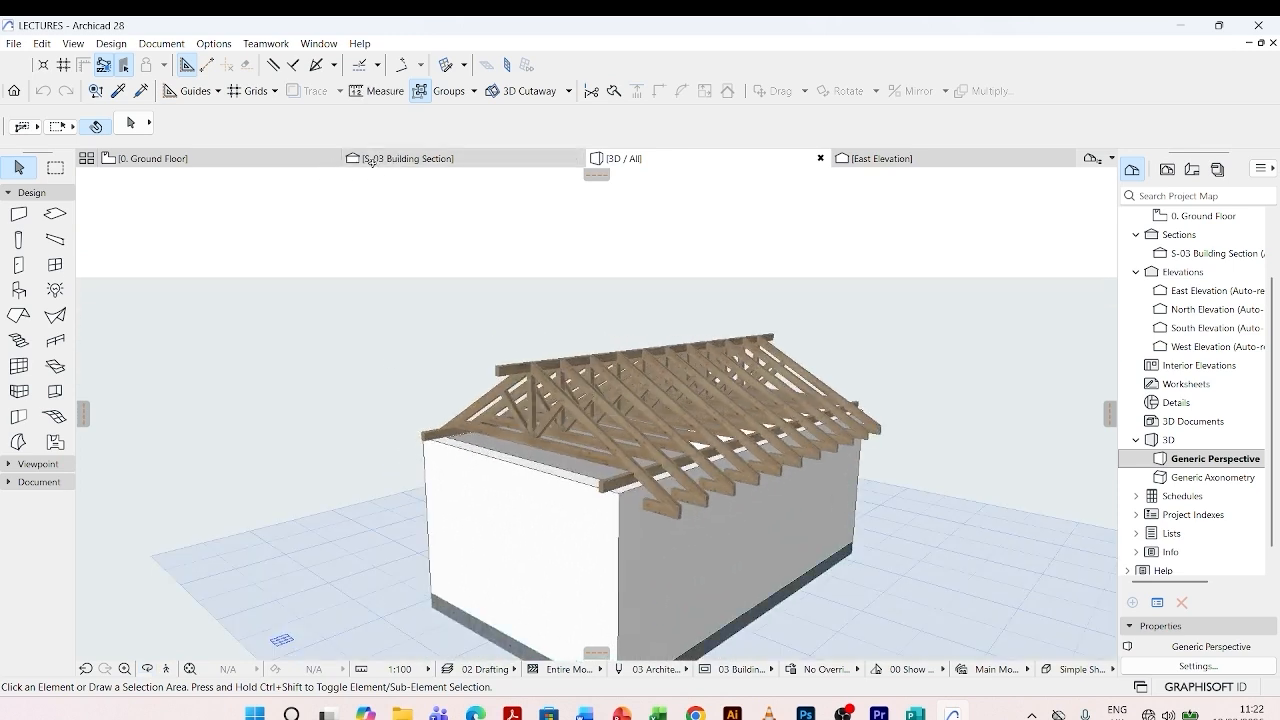
- Examine the S-03 building section, following the curved roof sheet outline from the ridge down to the eave
{"action": "left_click", "coordinate": [370, 160]}
{"action": "scroll", "coordinate": [585, 357], "scroll_direction": "down", "scroll_amount": 3}
{"action": "scroll", "coordinate": [682, 292], "scroll_direction": "up", "scroll_amount": 3}
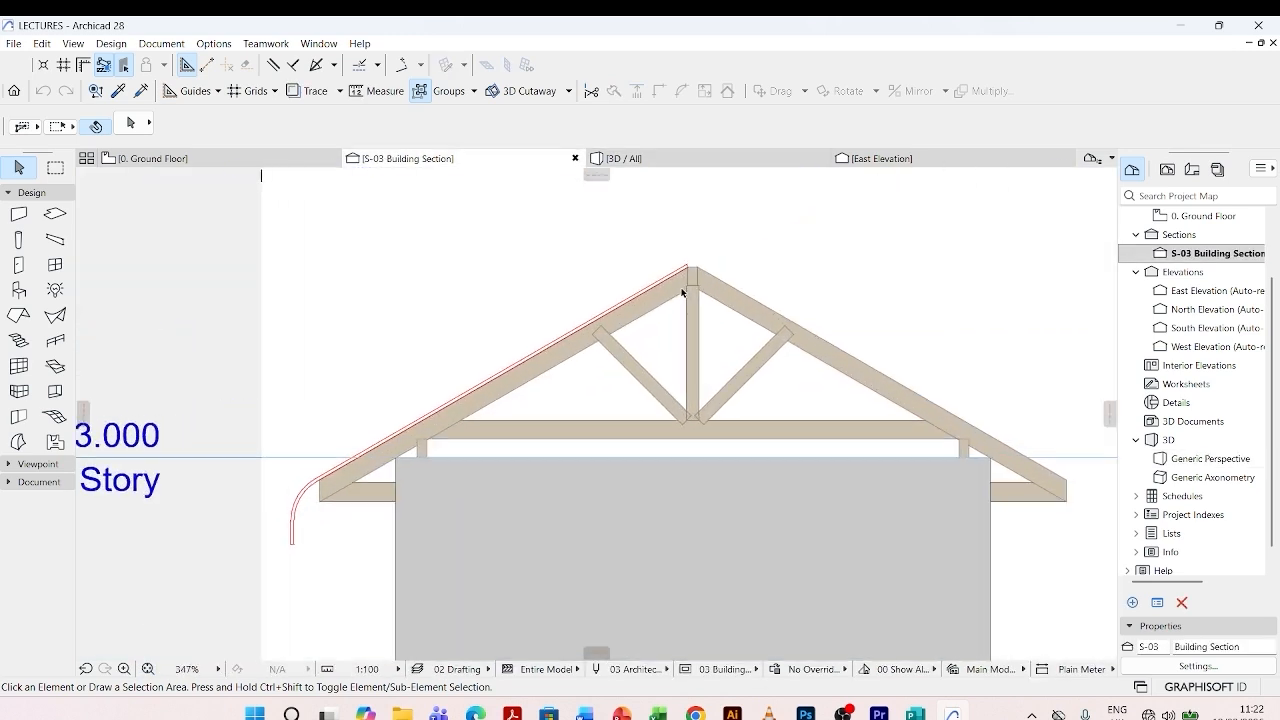
{"action": "scroll", "coordinate": [682, 292], "scroll_direction": "up", "scroll_amount": 4}
{"action": "scroll", "coordinate": [694, 257], "scroll_direction": "down", "scroll_amount": 2}
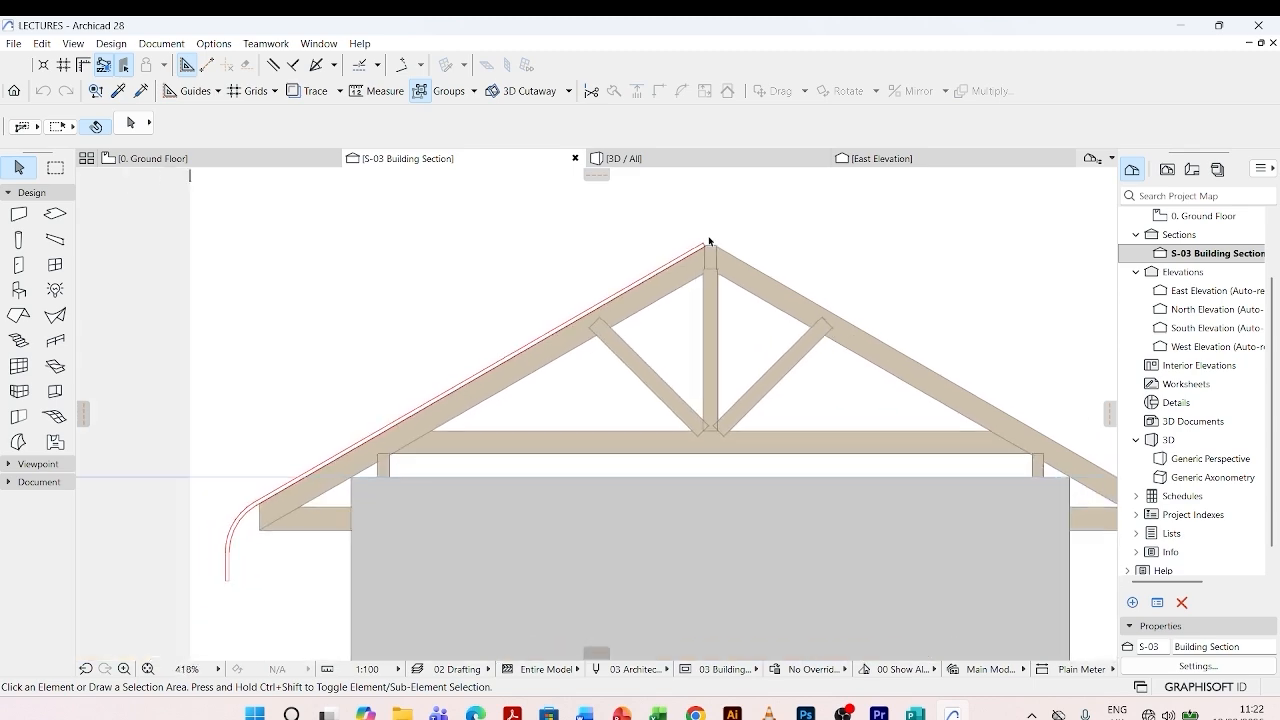
{"action": "scroll", "coordinate": [515, 300], "scroll_direction": "down", "scroll_amount": 3}
{"action": "scroll", "coordinate": [324, 504], "scroll_direction": "up", "scroll_amount": 6}
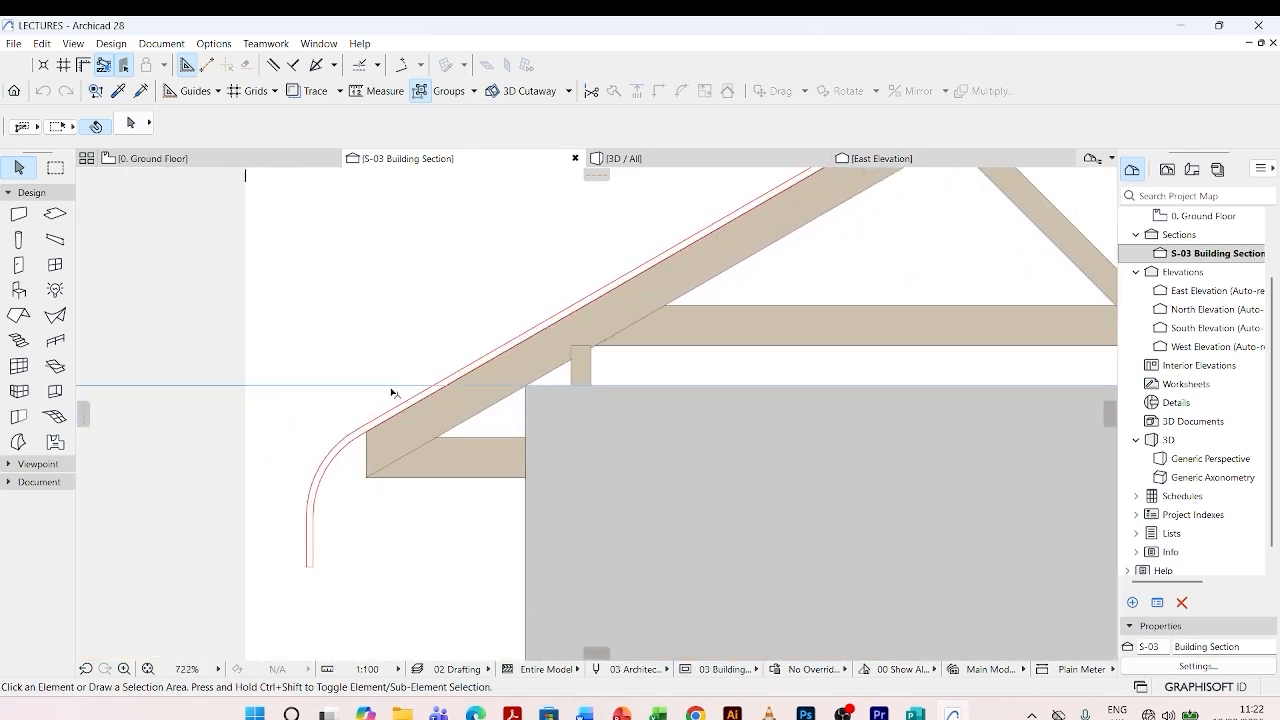
{"action": "scroll", "coordinate": [391, 391], "scroll_direction": "down", "scroll_amount": 10}
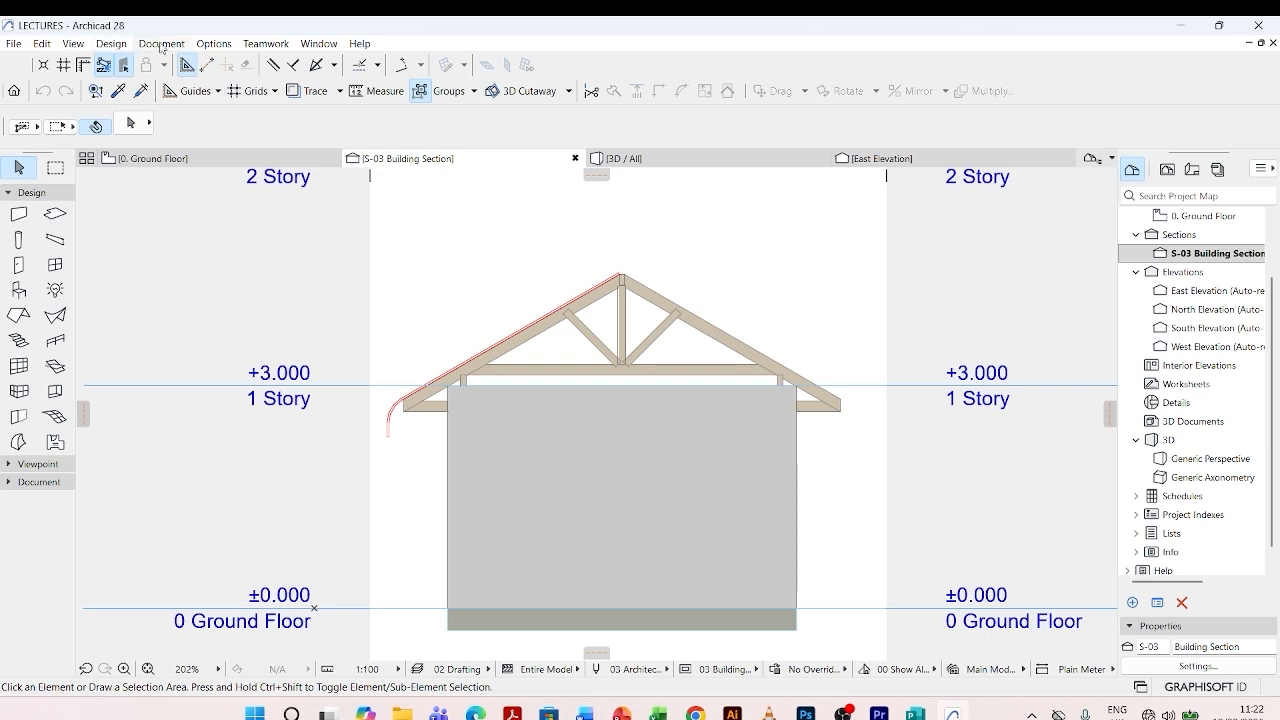
- Create a new, non-duplicated complex profile named "corrugated sheet" and delete its default square component
{"action": "left_click", "coordinate": [210, 45]}
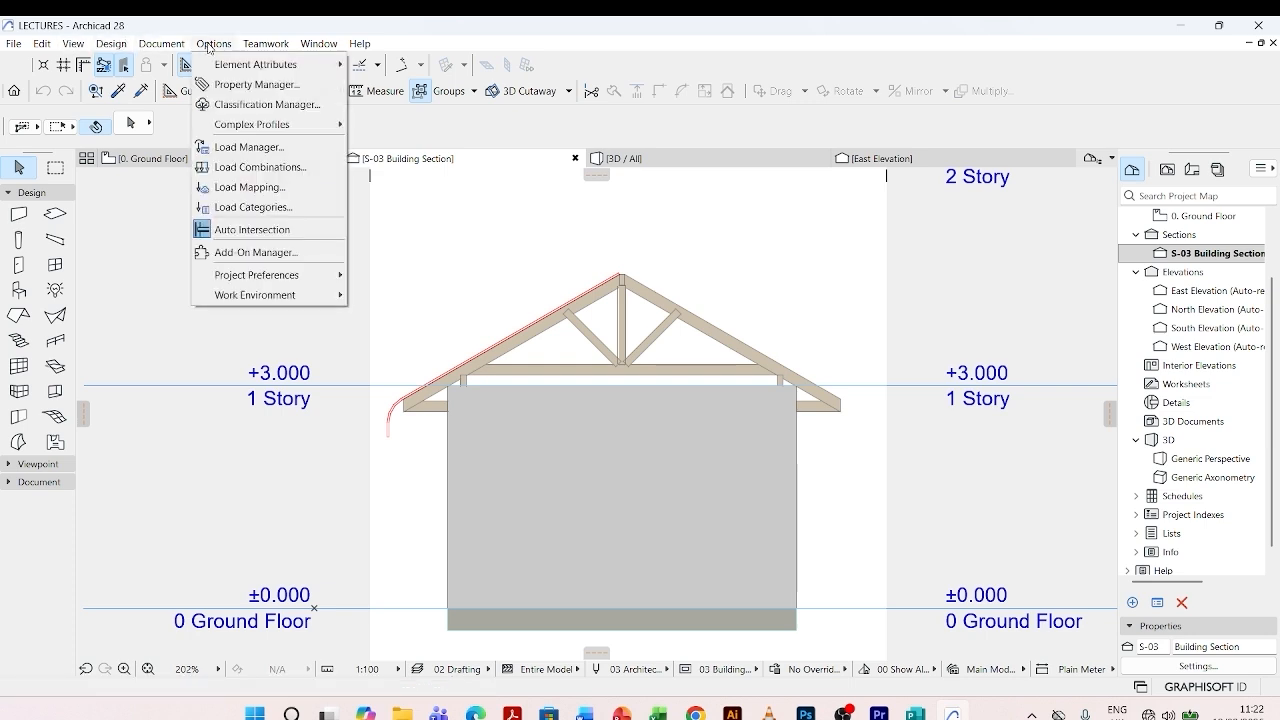
{"action": "mouse_move", "coordinate": [258, 126]}
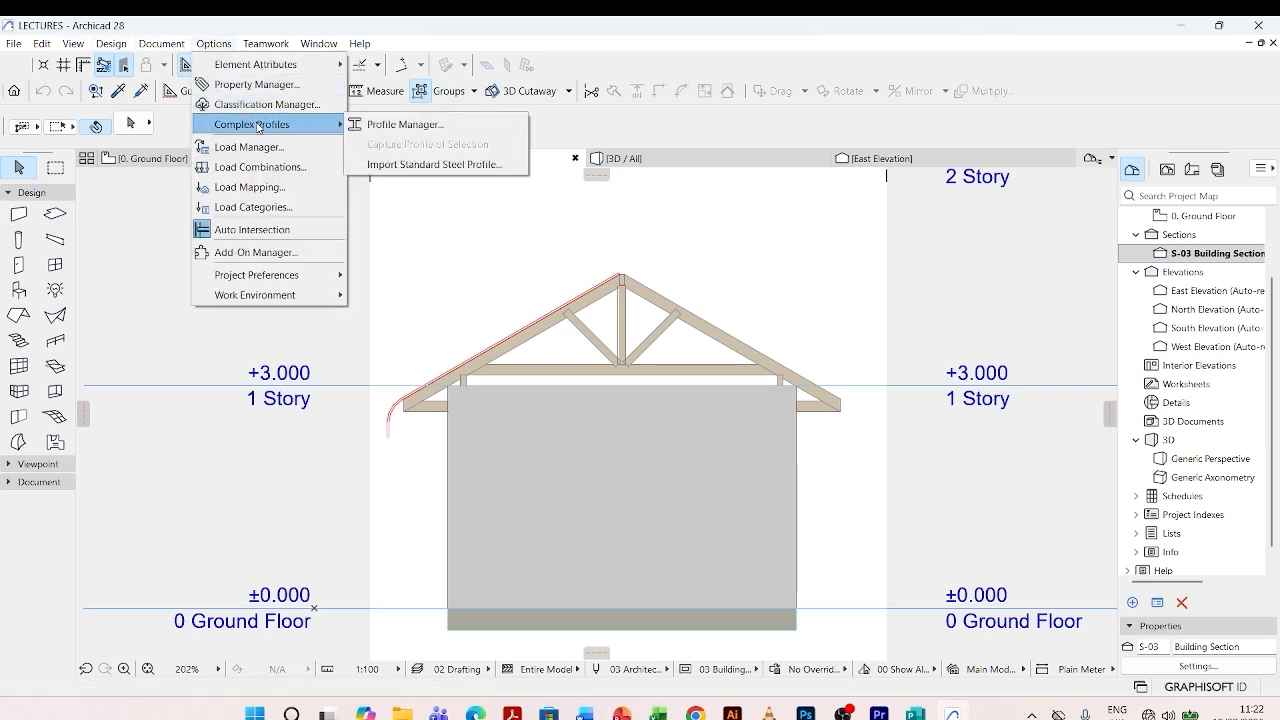
{"action": "left_click", "coordinate": [400, 124]}
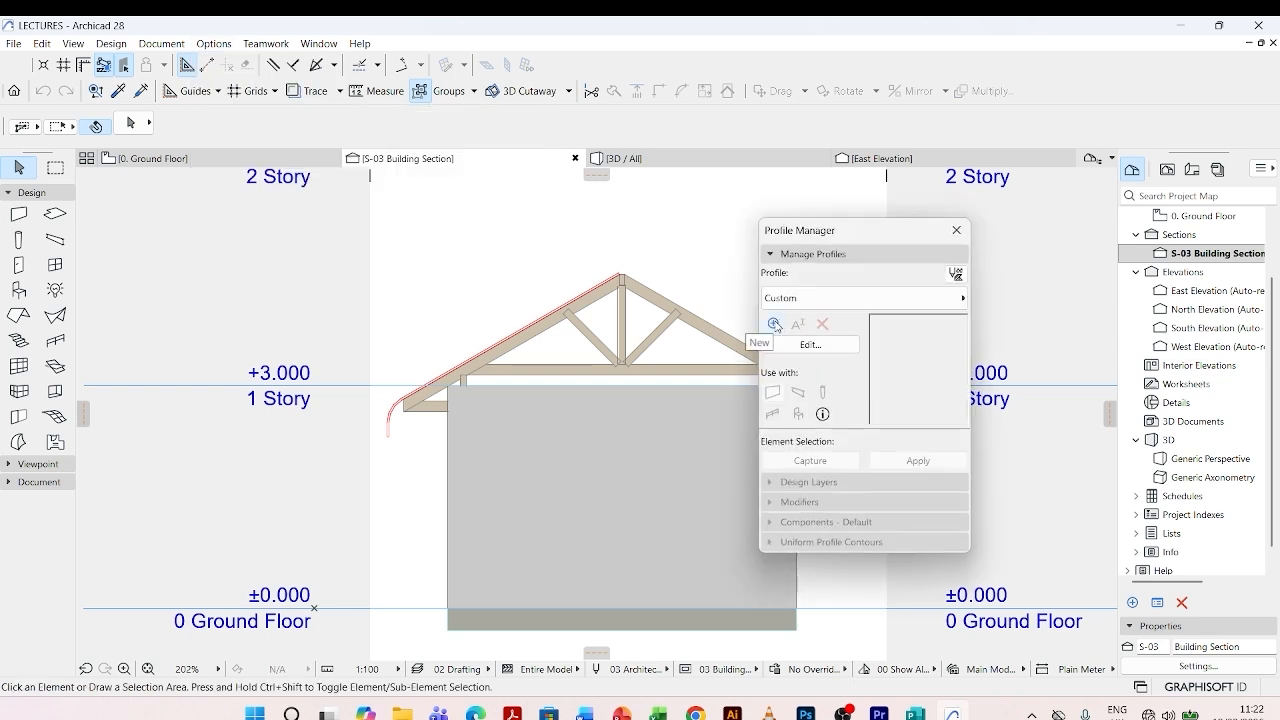
{"action": "left_click", "coordinate": [775, 325]}
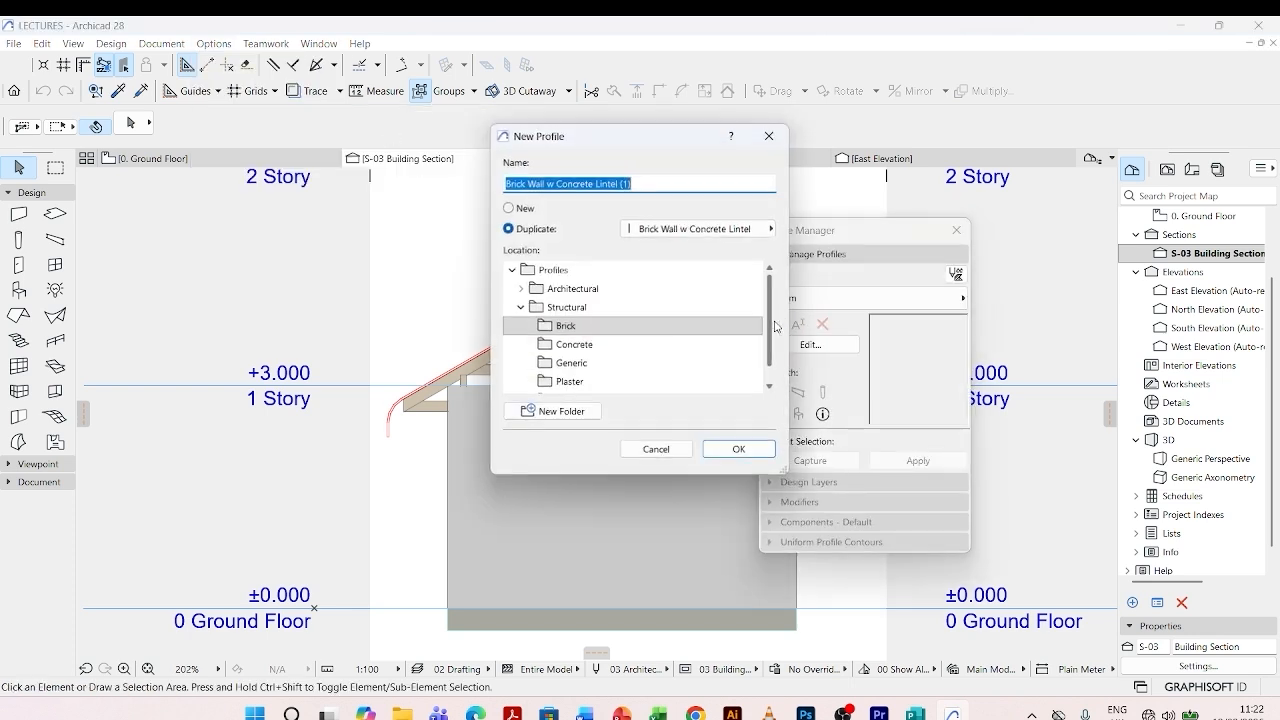
{"action": "left_click", "coordinate": [508, 208]}
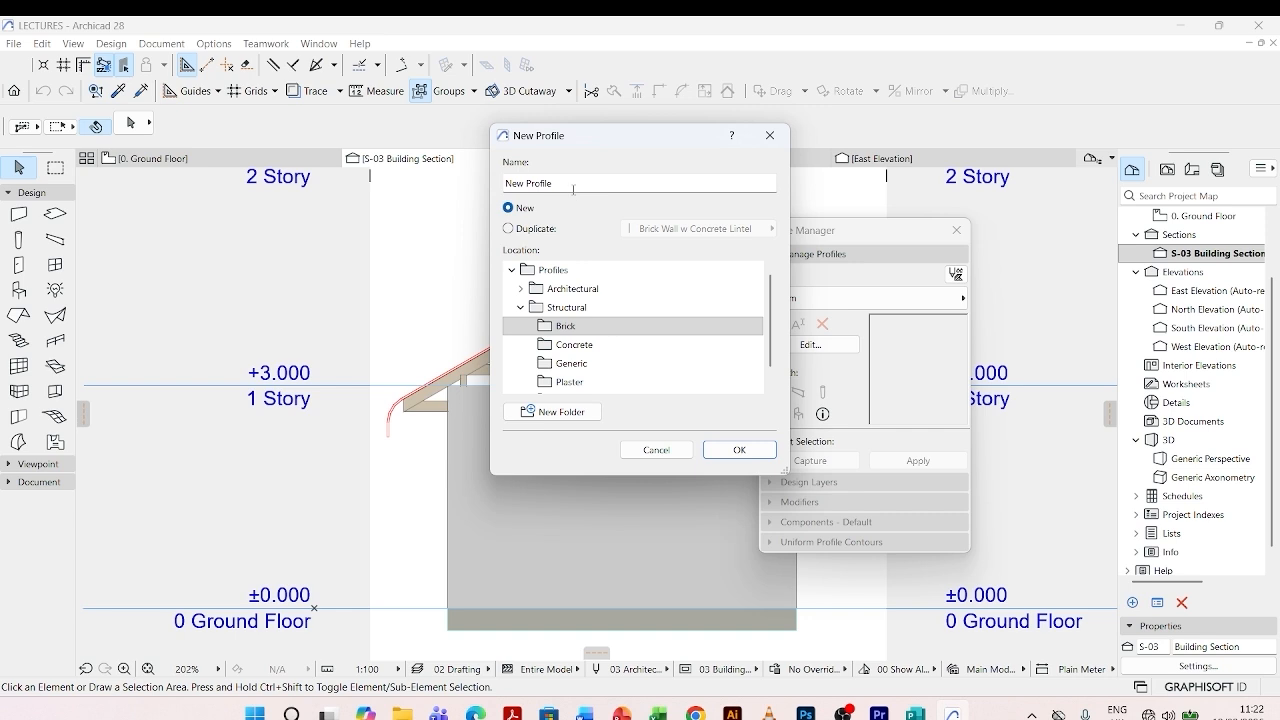
{"action": "left_click", "coordinate": [567, 185]}
{"action": "left_click_drag", "start_coordinate": [567, 185], "coordinate": [503, 183]}
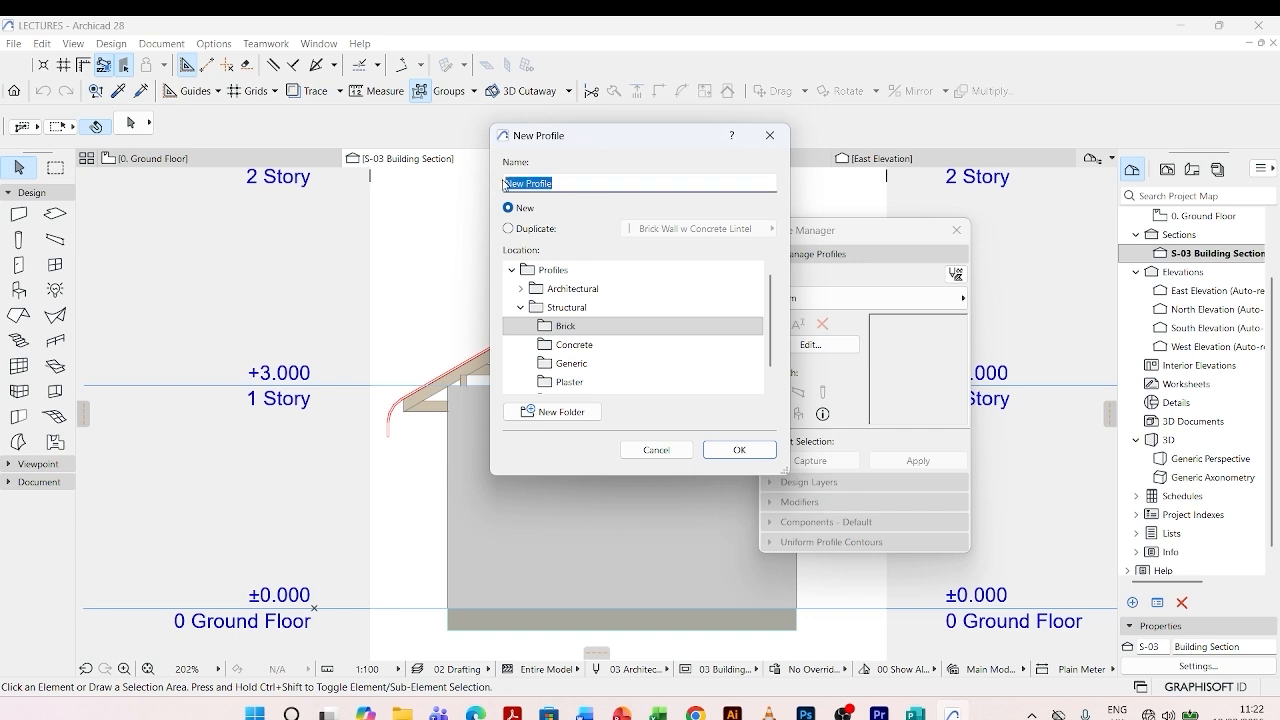
{"action": "type", "text": "corrugated sheet"}
{"action": "left_click", "coordinate": [737, 449]}
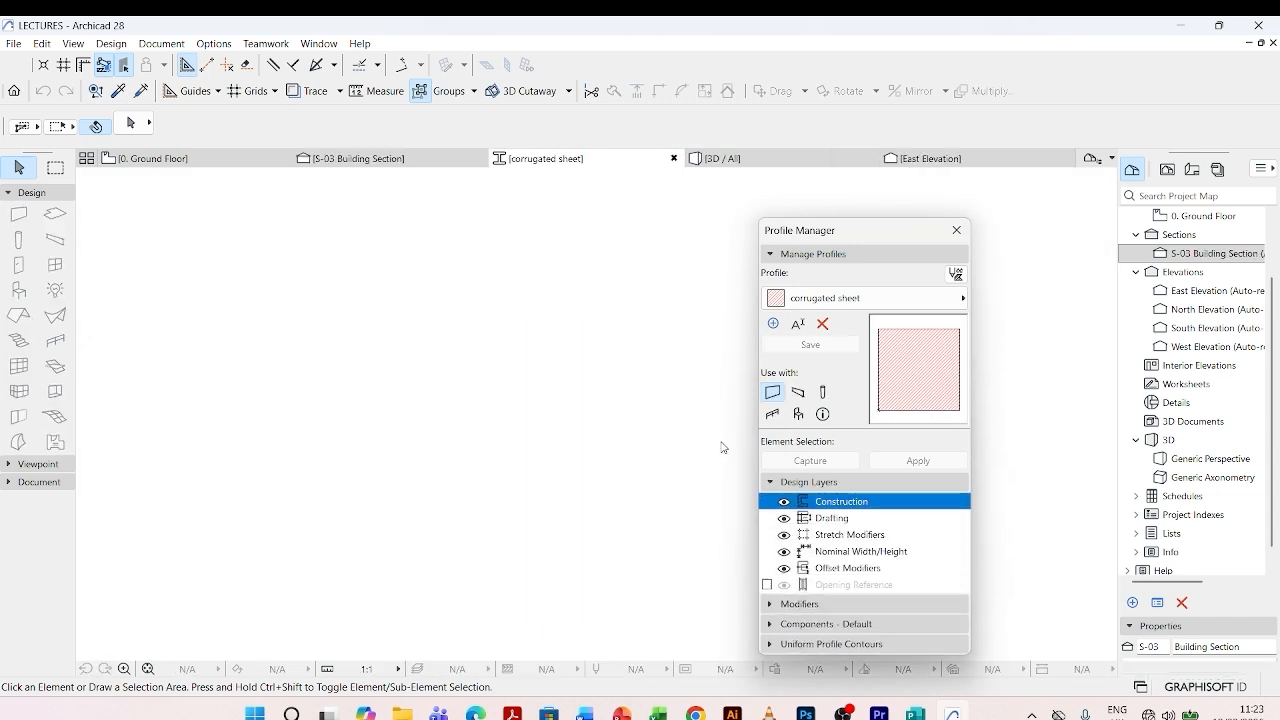
{"action": "left_click", "coordinate": [489, 291]}
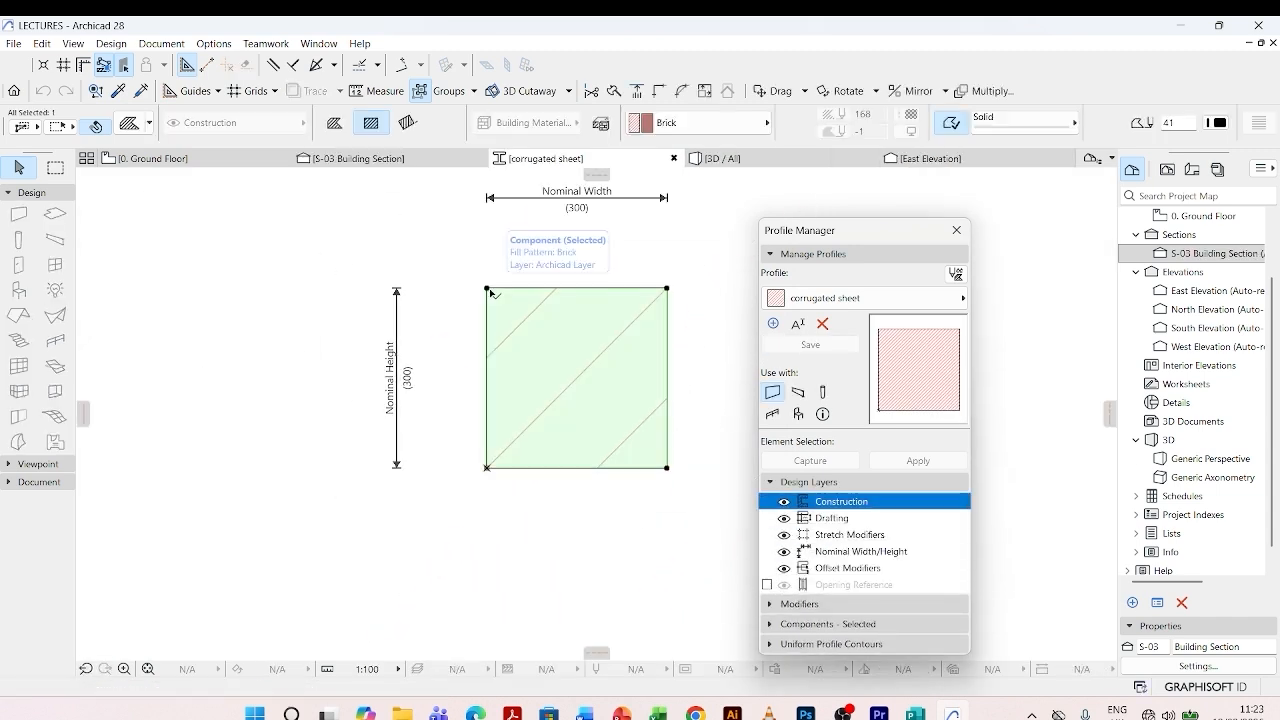
{"action": "key", "text": "Delete"}
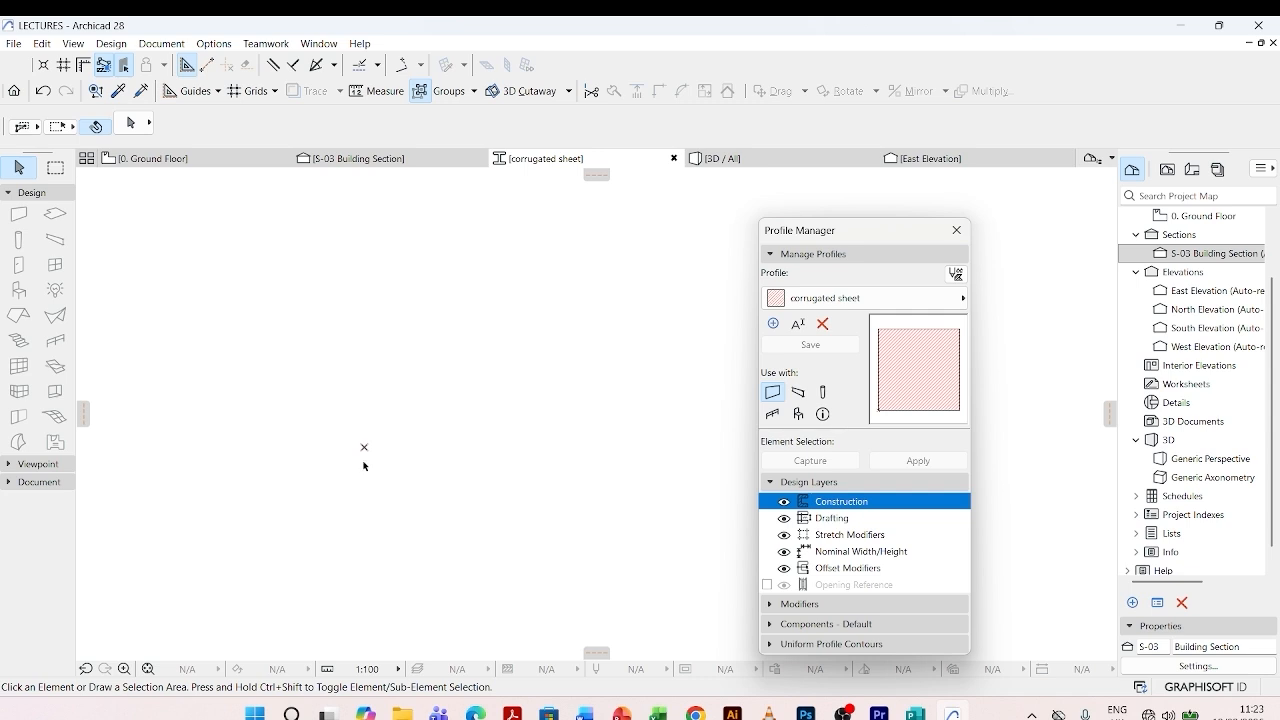
- Draw a full circle with a 50 mm radius in the empty profile drawing
{"action": "left_click", "coordinate": [13, 483]}
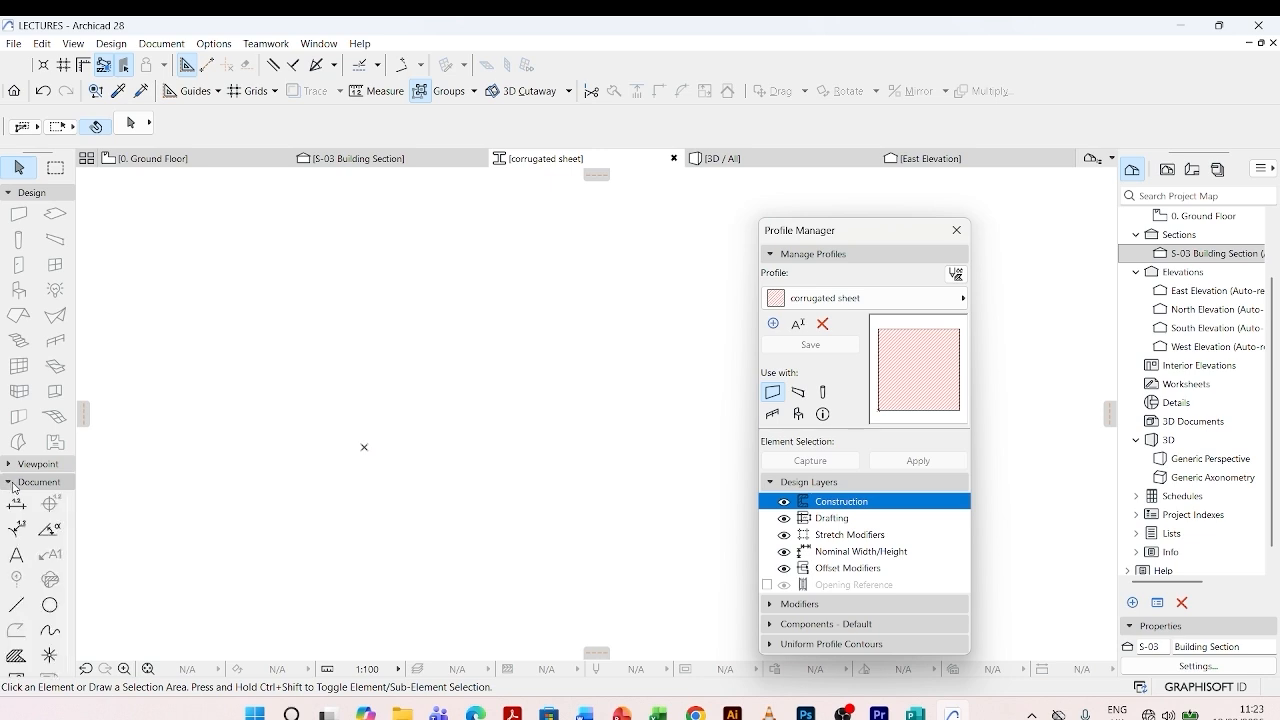
{"action": "left_click", "coordinate": [49, 605]}
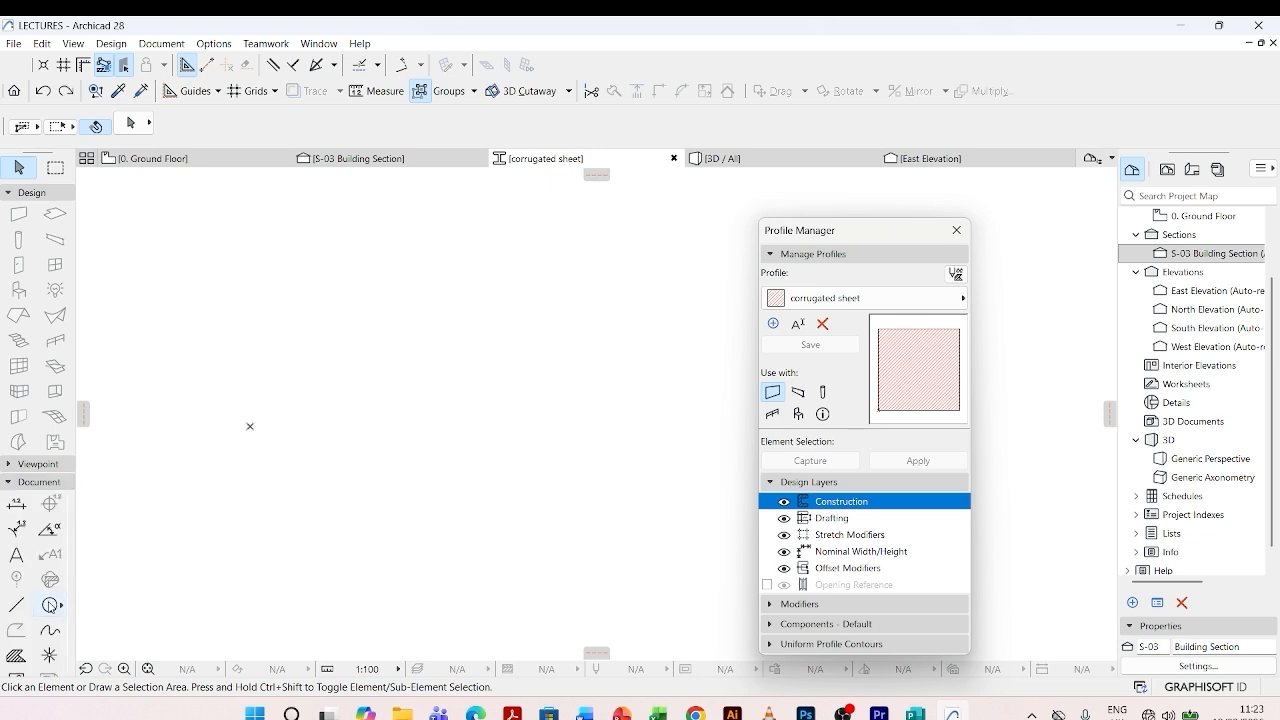
{"action": "left_click", "coordinate": [298, 437]}
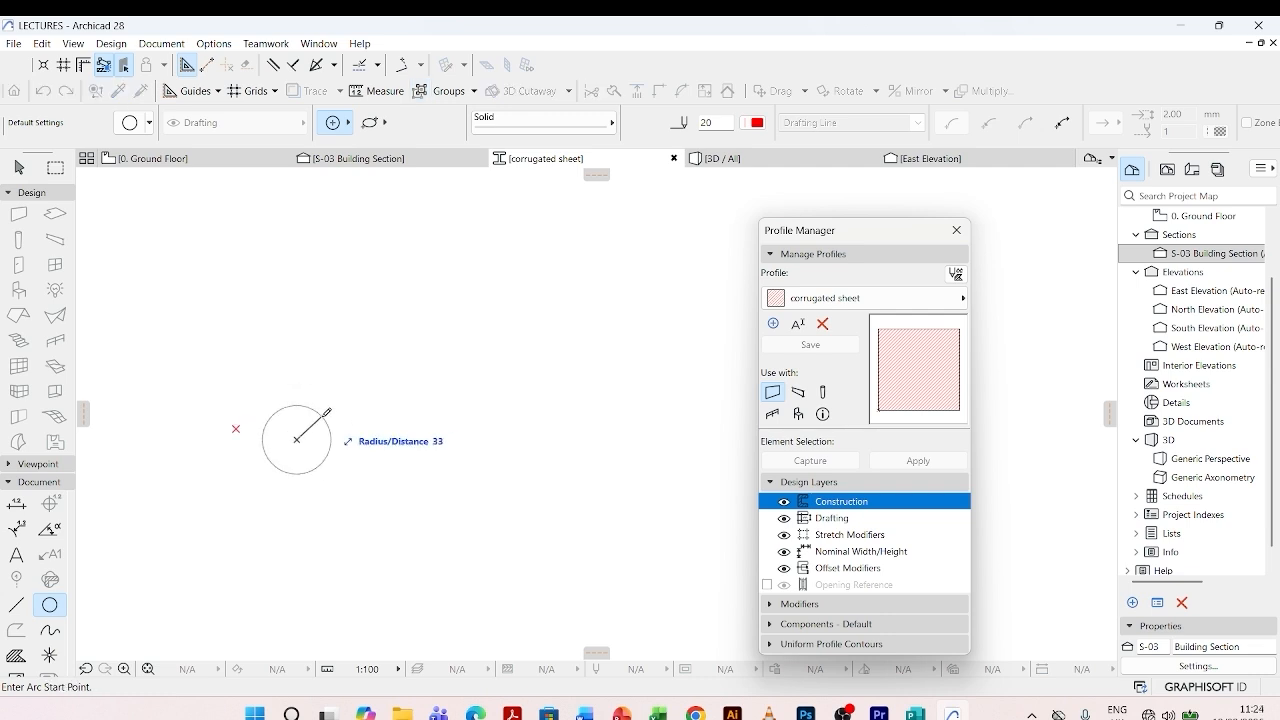
{"action": "type", "text": "50"}
{"action": "key", "text": "Return"}
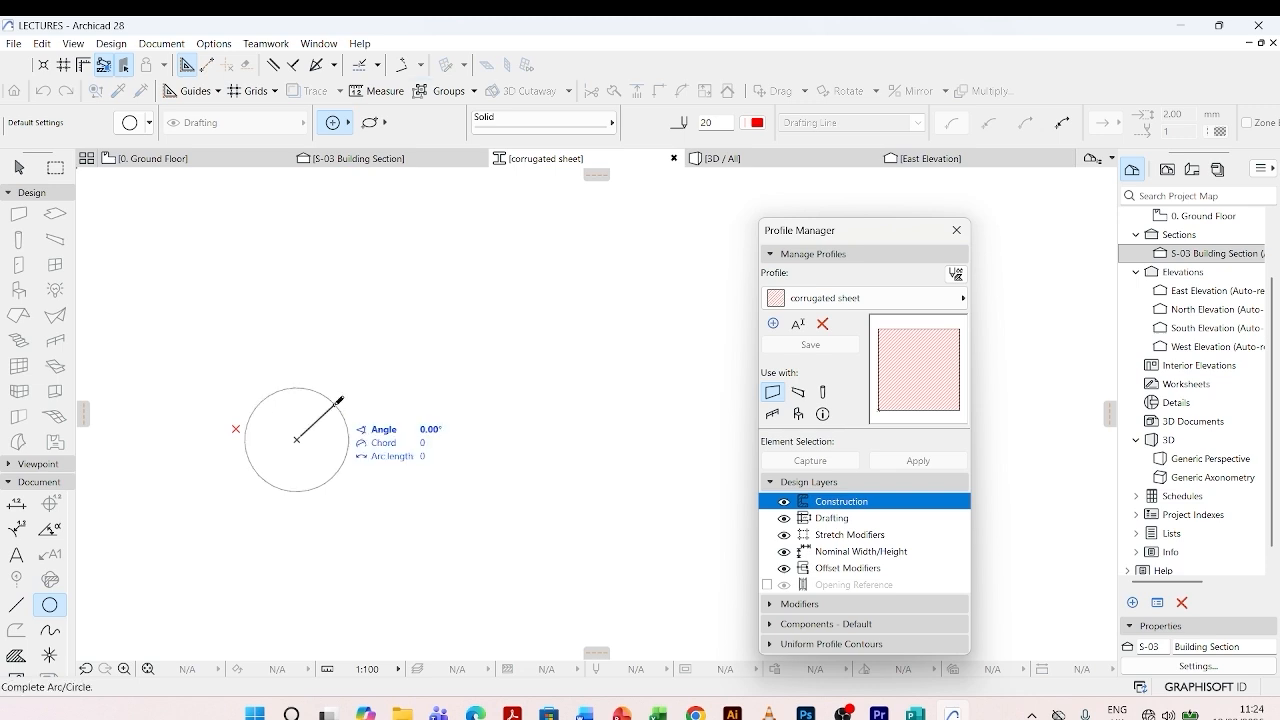
{"action": "key", "text": "Return"}
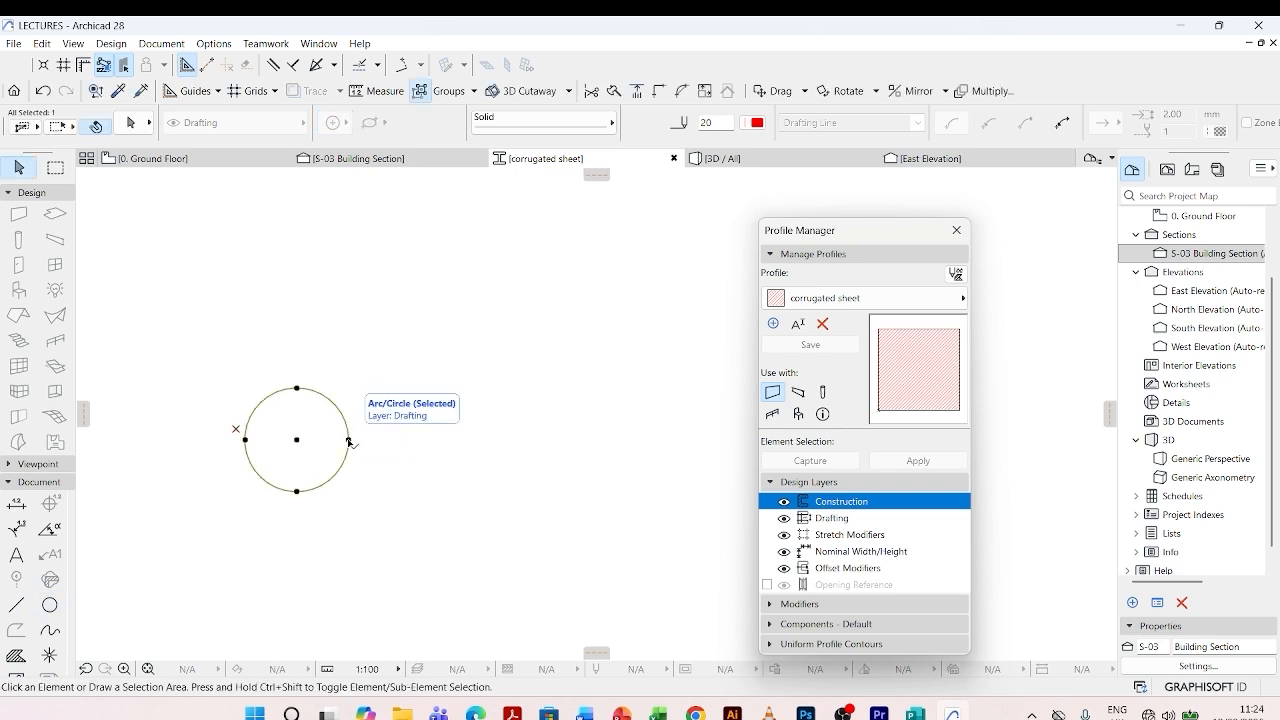
- Make a copy of the circle and align it exactly over the original
{"action": "key", "text": "ctrl+shift+d"}
{"action": "left_click", "coordinate": [347, 441]}
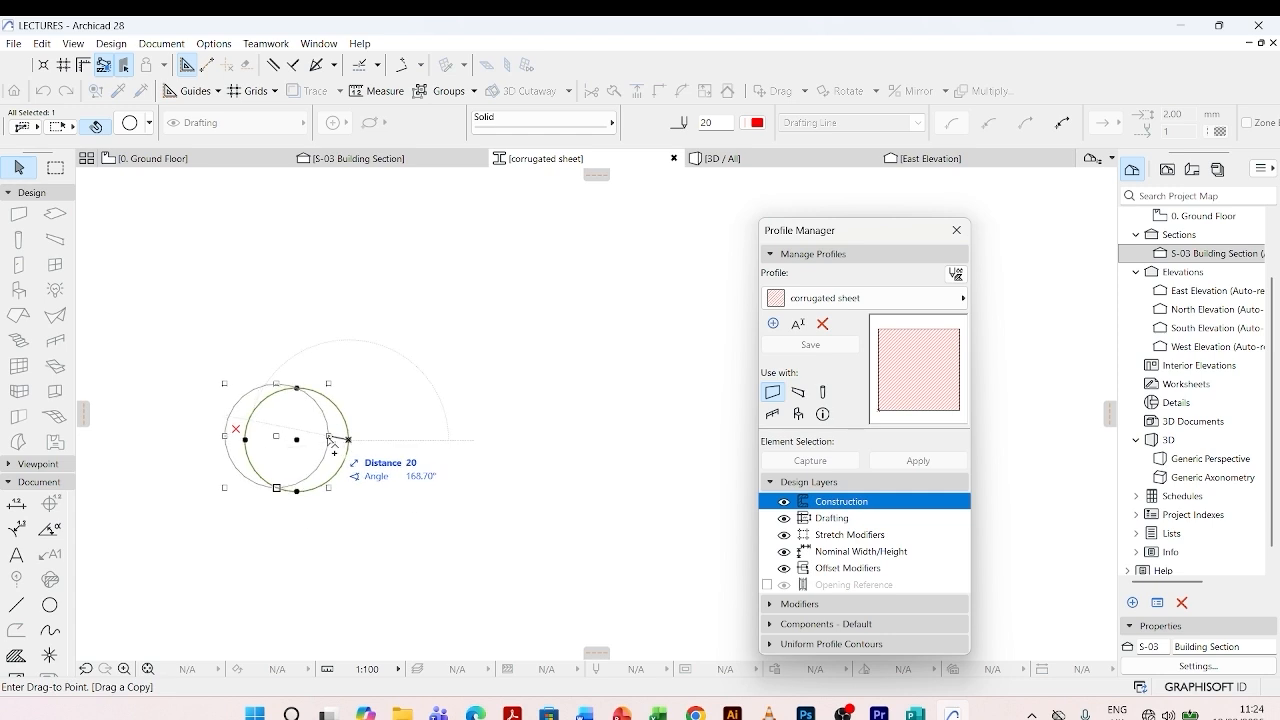
{"action": "scroll", "coordinate": [336, 445], "scroll_direction": "up", "scroll_amount": 3}
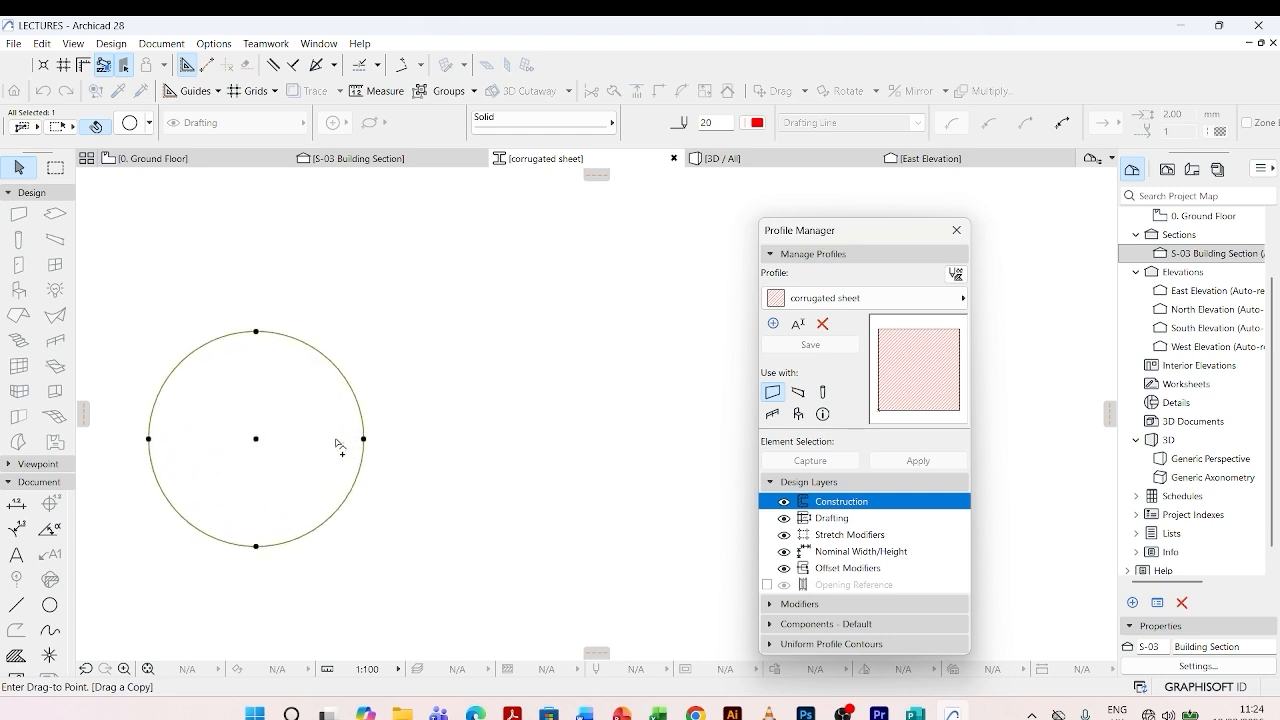
{"action": "left_click", "coordinate": [335, 439]}
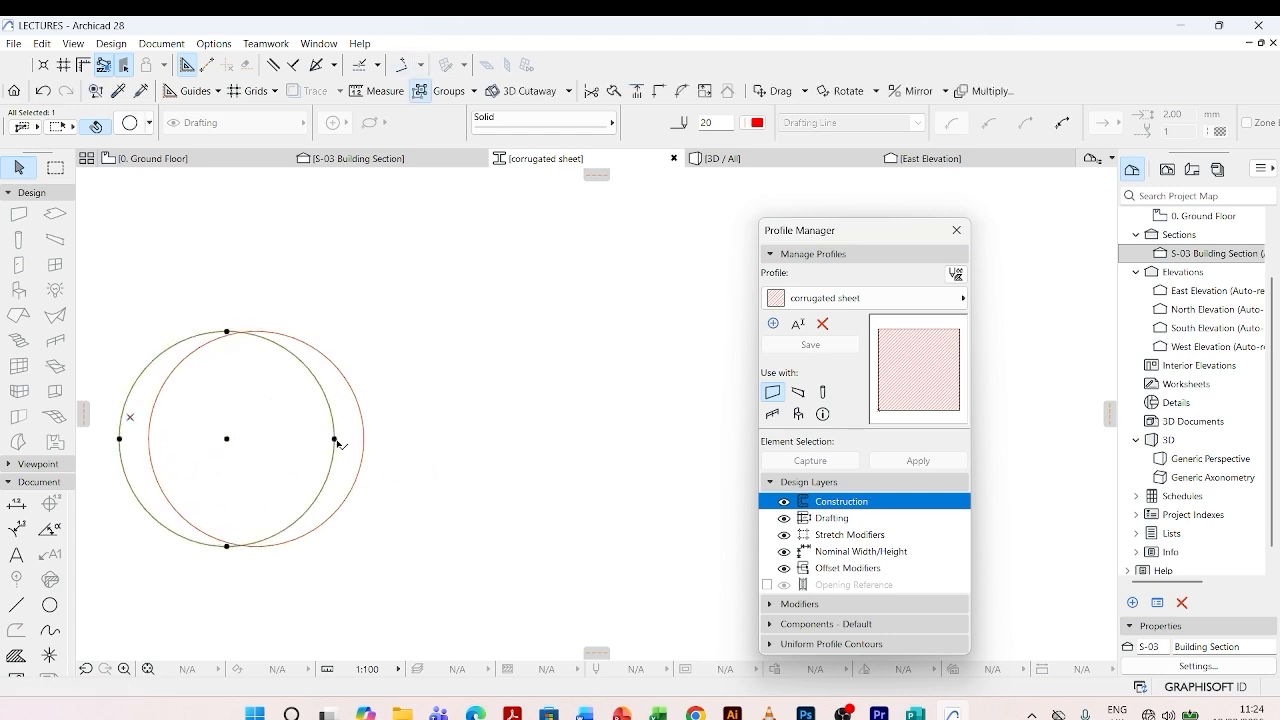
{"action": "key", "text": "ctrl+d"}
{"action": "left_click", "coordinate": [335, 440]}
{"action": "left_click", "coordinate": [363, 439]}
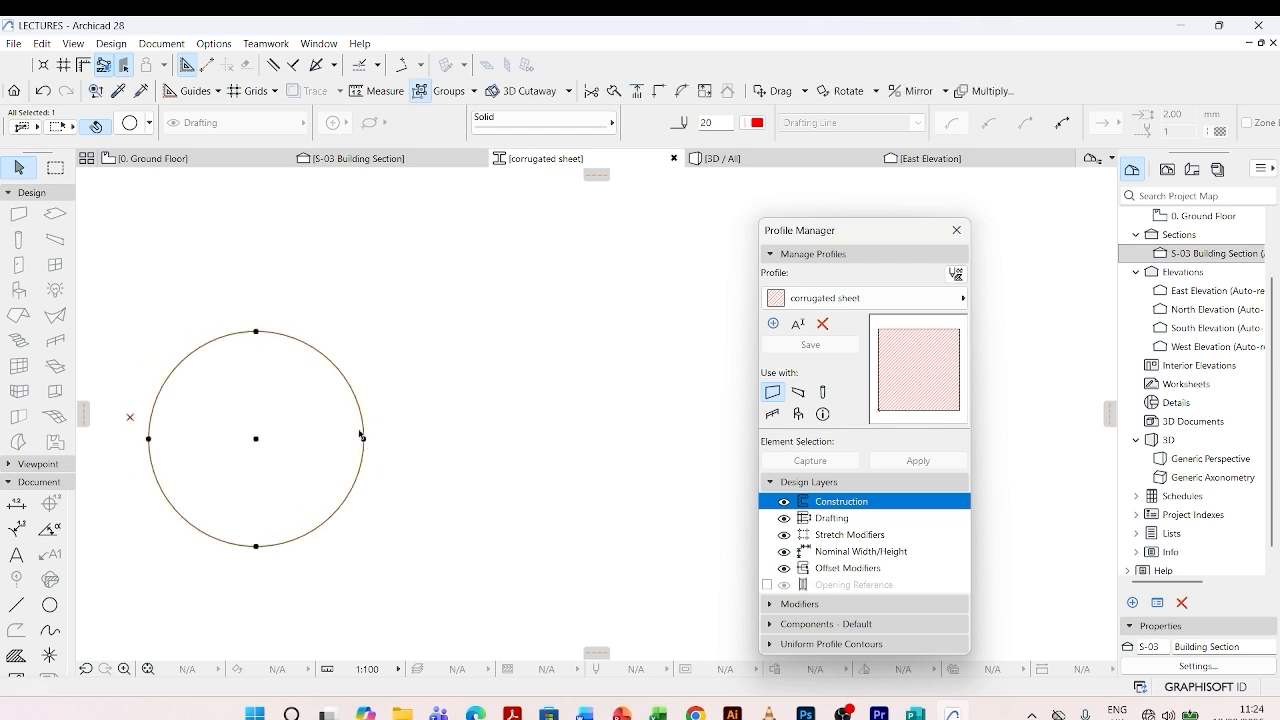
- Set the copied circle's radius to 25 mm, keeping it concentric with the original
{"action": "left_click", "coordinate": [355, 395]}
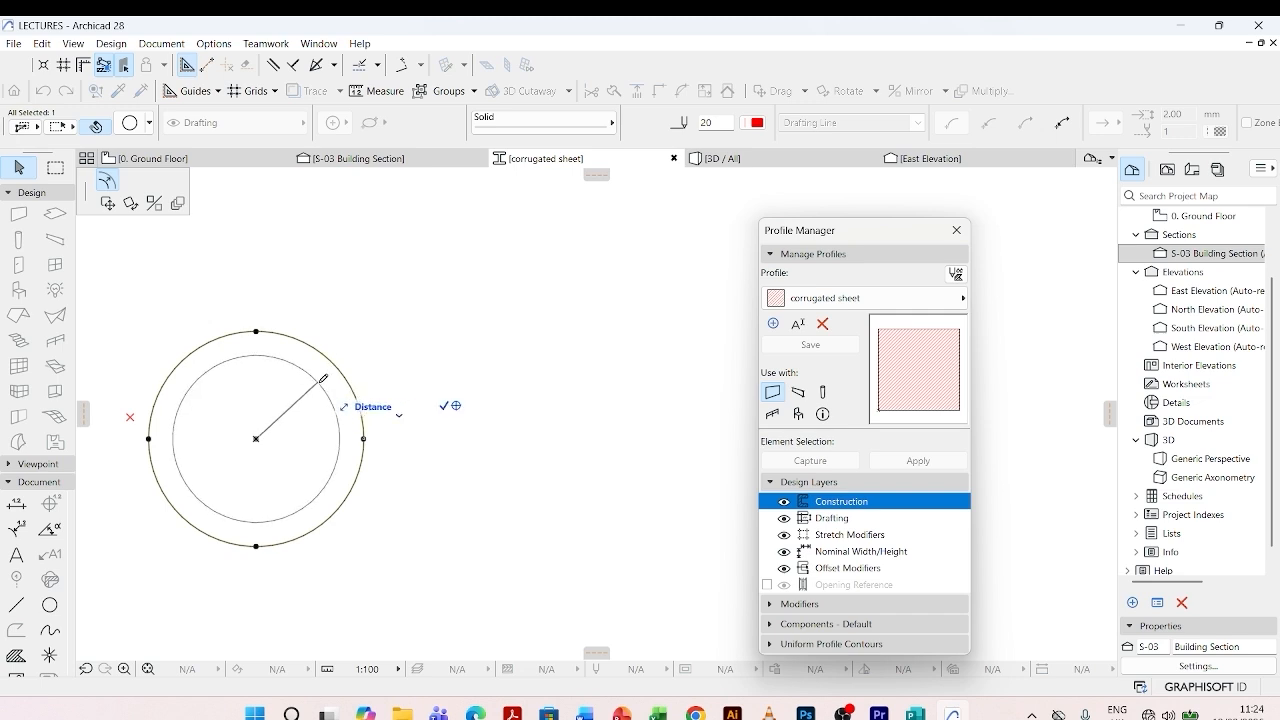
{"action": "type", "text": "25"}
{"action": "key", "text": "Return"}
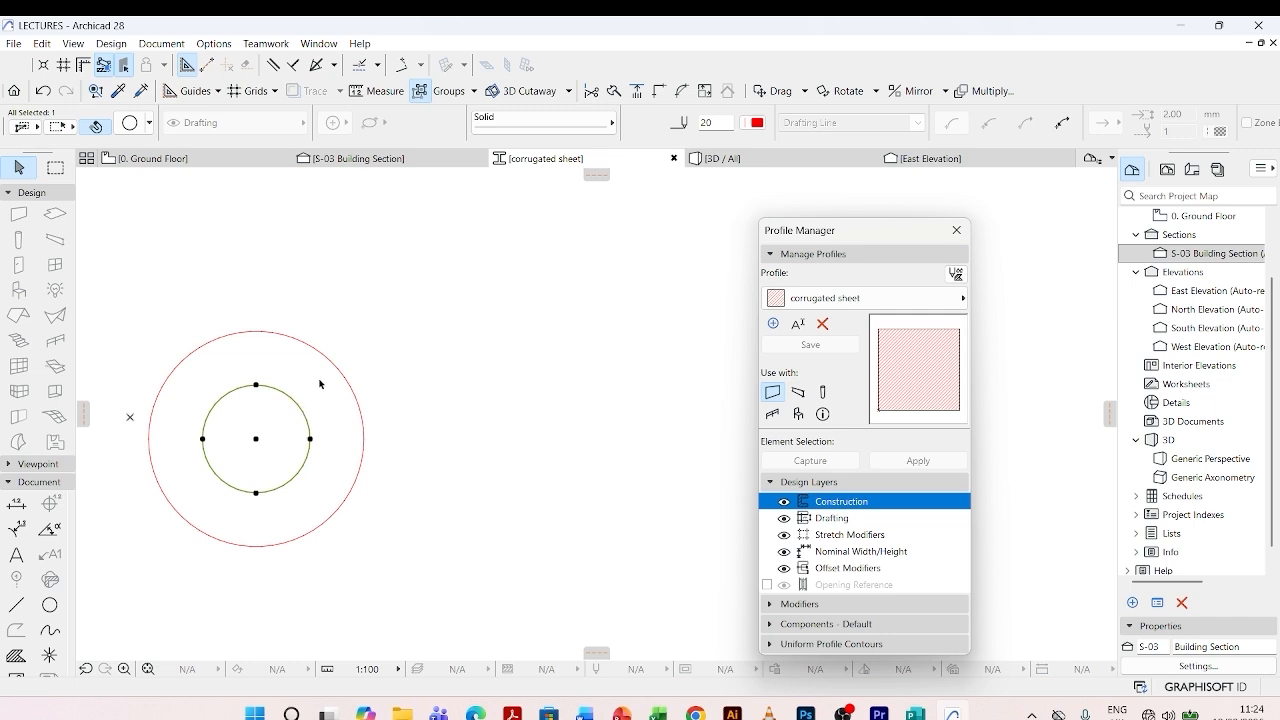
{"action": "scroll", "coordinate": [360, 338], "scroll_direction": "down", "scroll_amount": 3}
{"action": "left_click", "coordinate": [371, 344]}
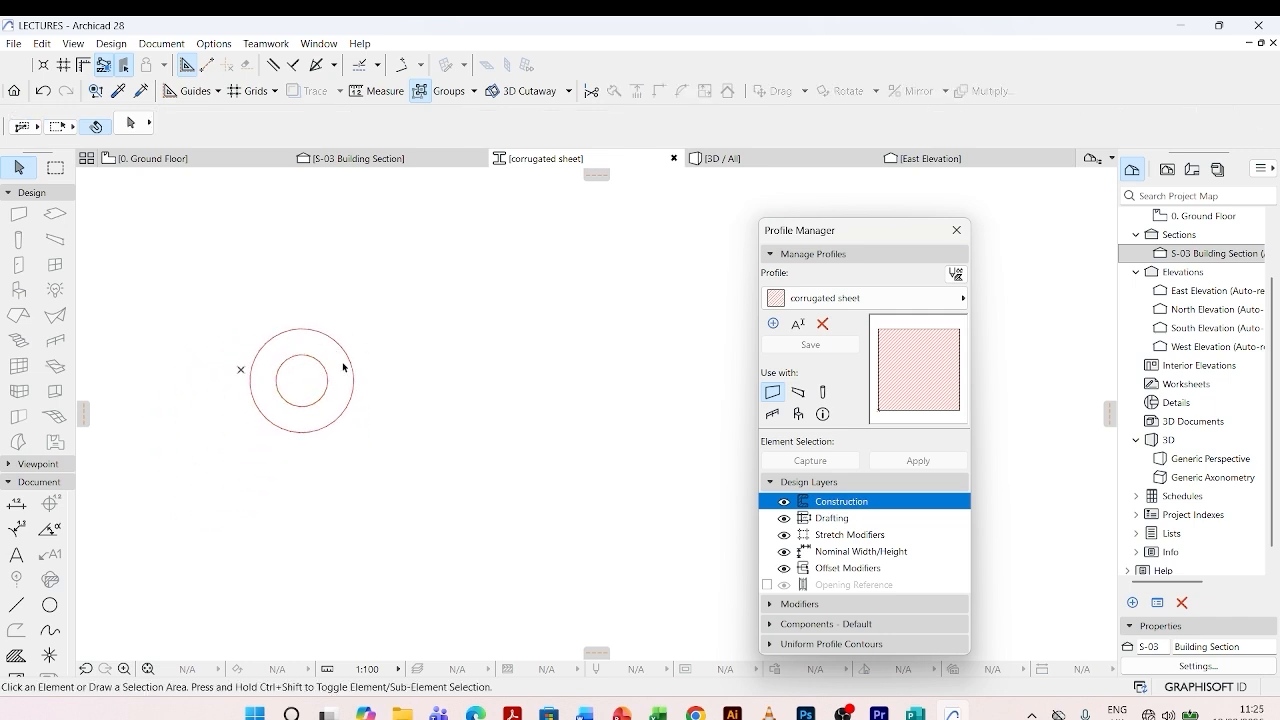
- Resize the inner concentric circle to a radius of about 35 mm
{"action": "mouse_move", "coordinate": [236, 321]}
{"action": "left_mouse_down"}
{"action": "mouse_move", "coordinate": [334, 383]}
{"action": "mouse_move", "coordinate": [296, 338]}
{"action": "left_mouse_up"}
{"action": "left_click", "coordinate": [301, 356]}
{"action": "scroll", "coordinate": [305, 357], "scroll_direction": "up", "scroll_amount": 2}
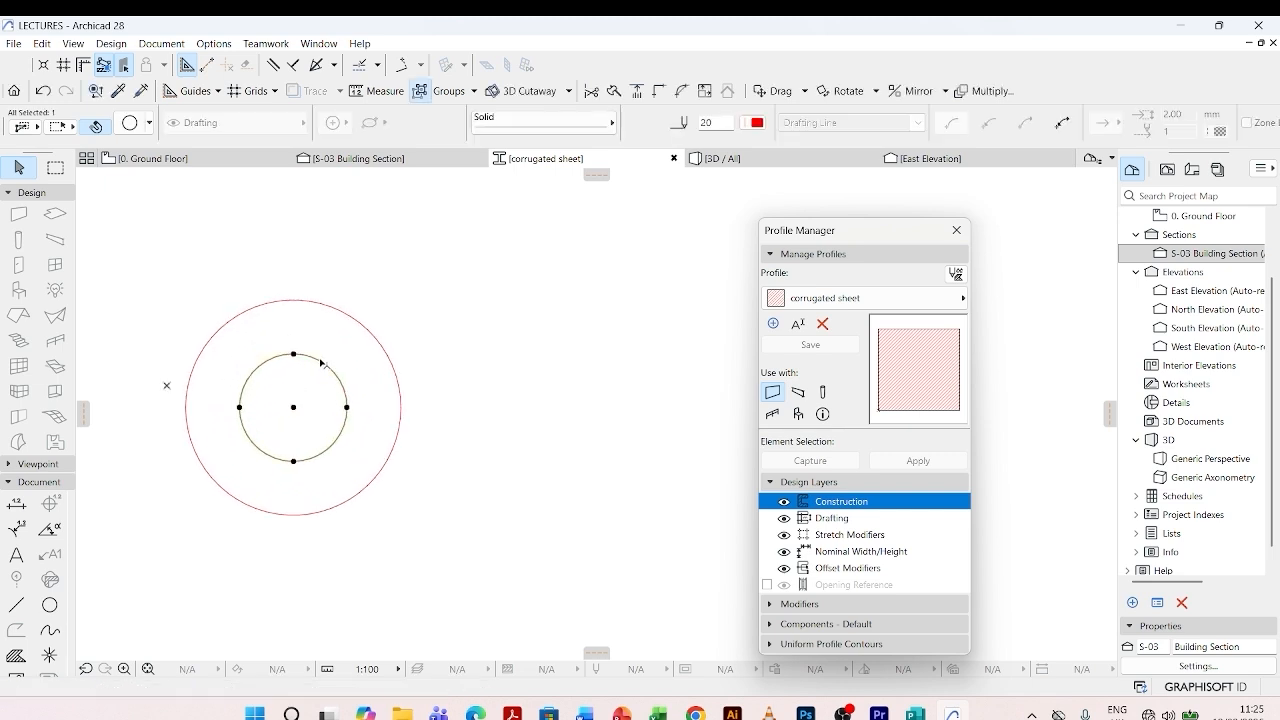
{"action": "left_click", "coordinate": [305, 356]}
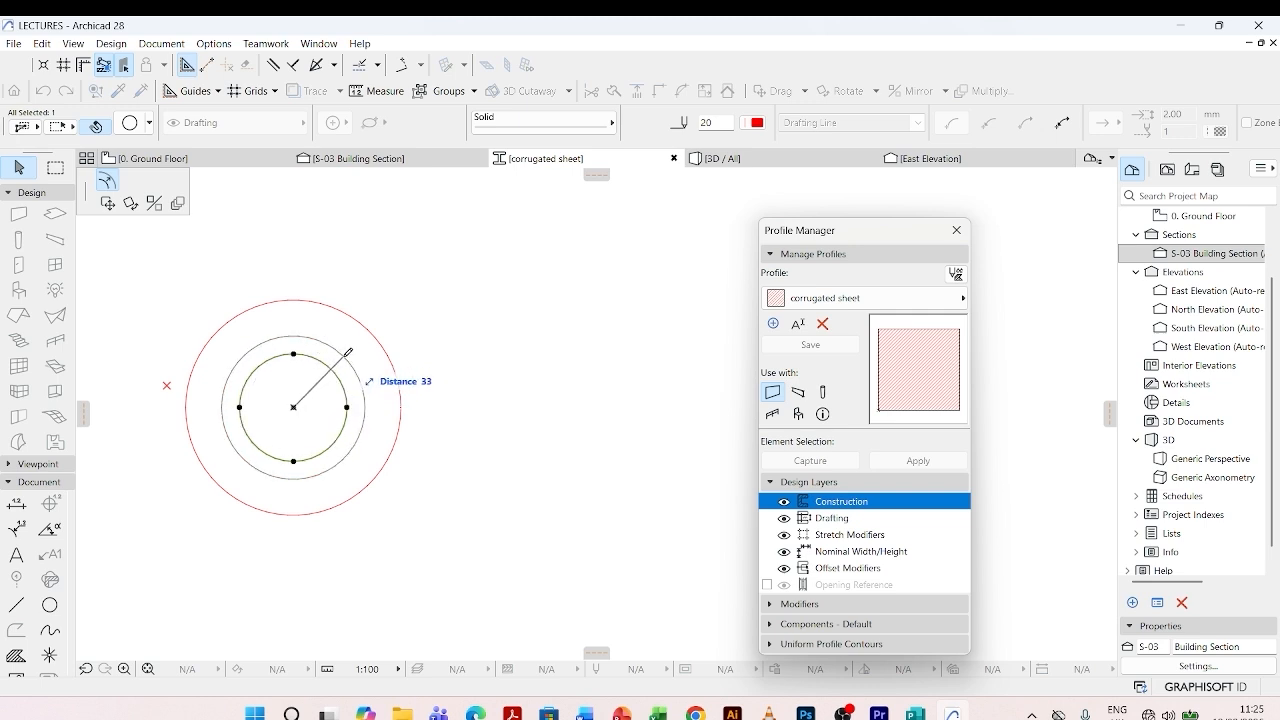
{"action": "type", "text": "3"}
{"action": "key", "text": "Return"}
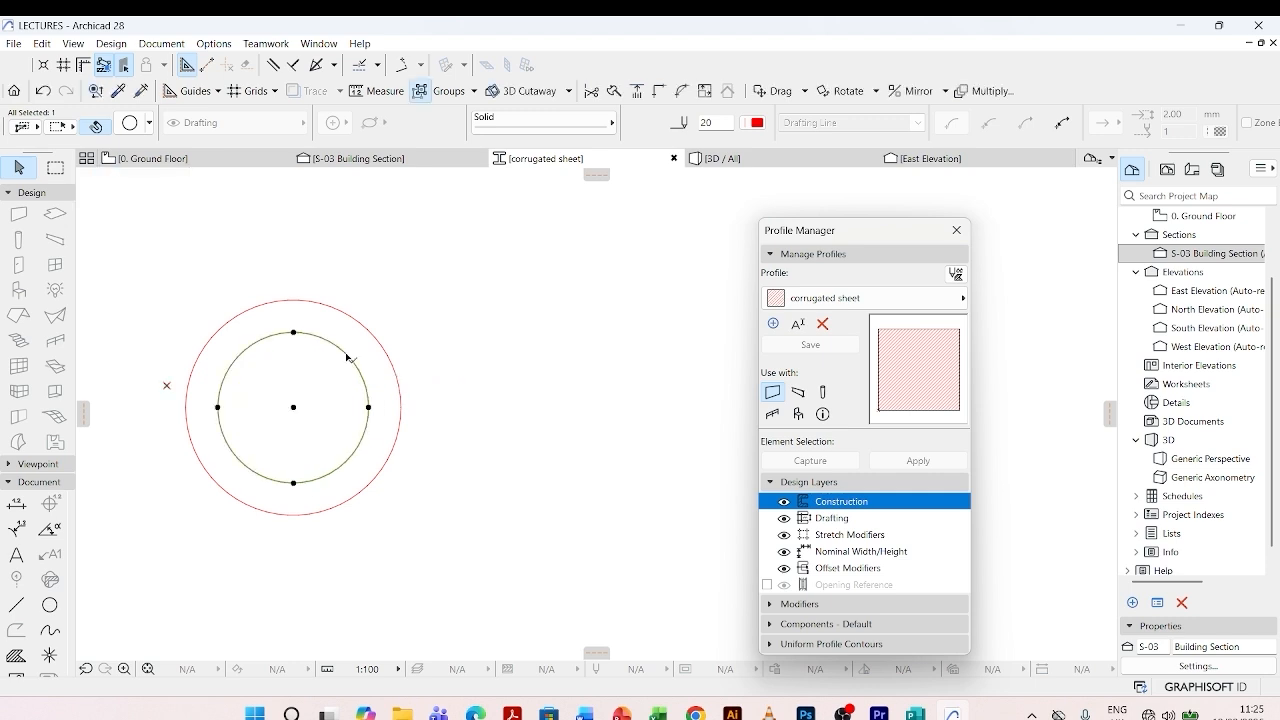
{"action": "key", "text": "Escape"}
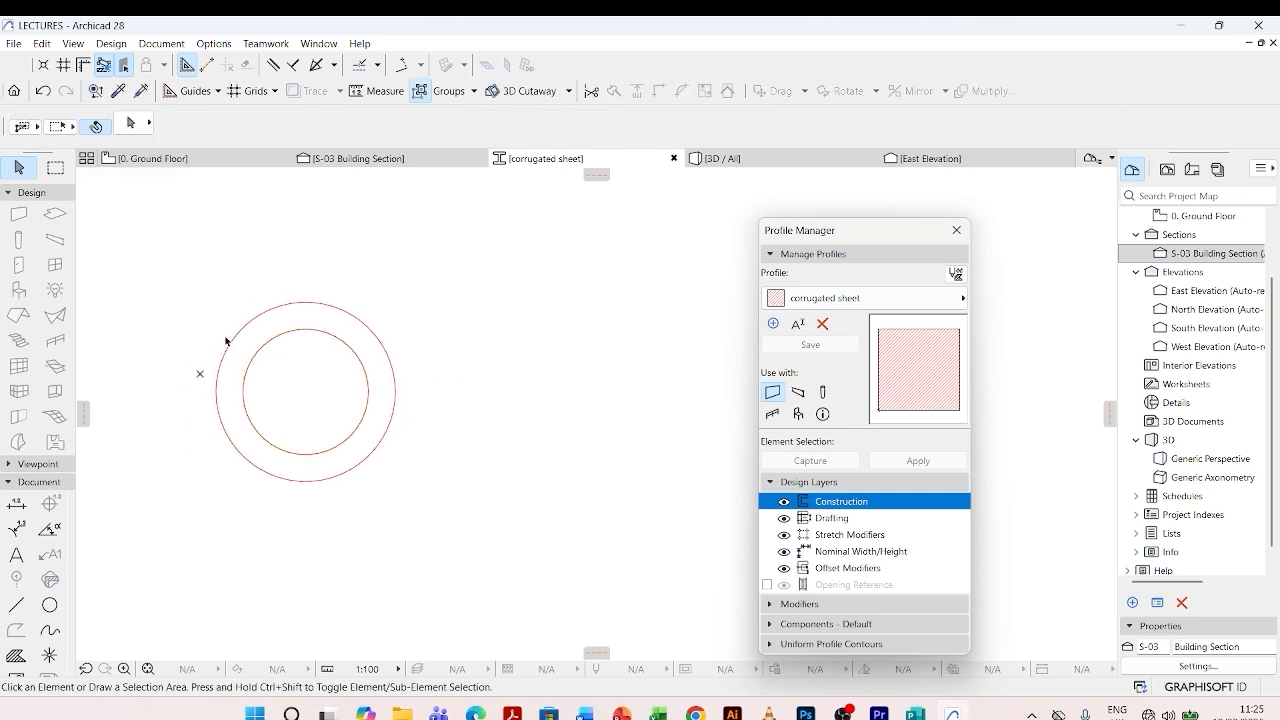
- Copy both concentric circles sideways so the copy's outer circle touches the original inner circle's right quadrant point
{"action": "left_click_drag", "start_coordinate": [209, 299], "coordinate": [397, 472]}
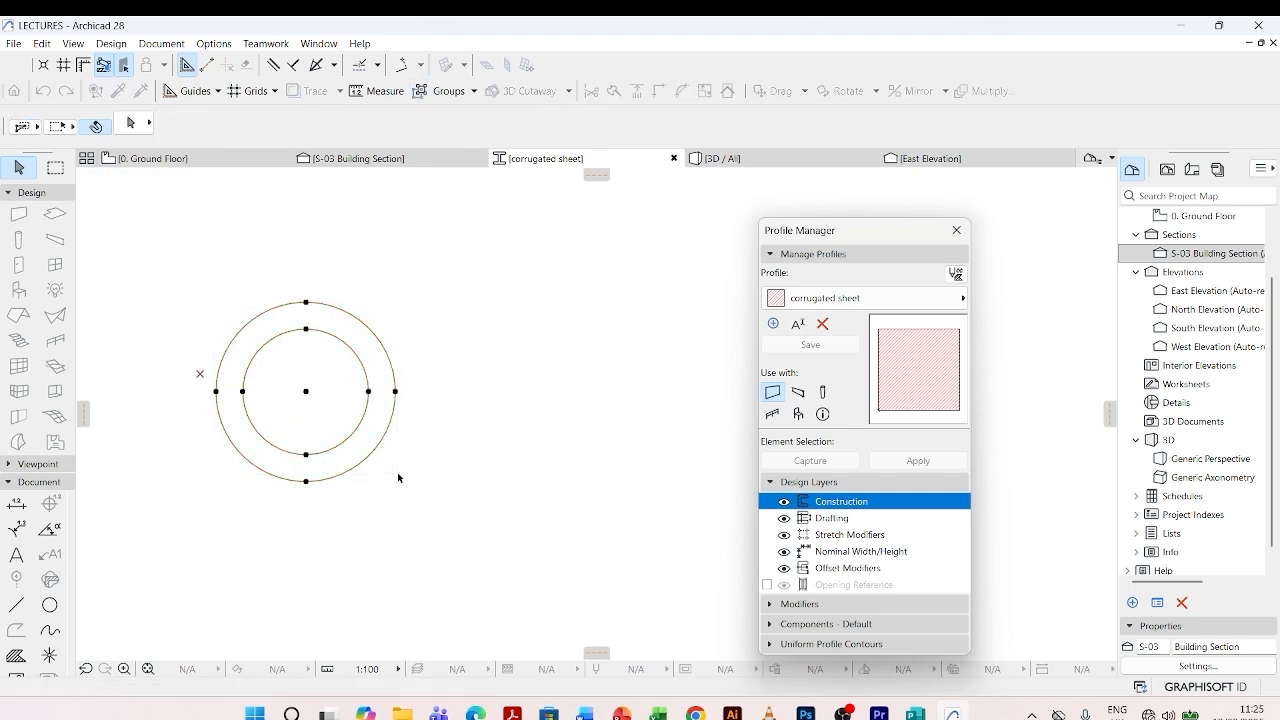
{"action": "key", "text": "ctrl+alt+d"}
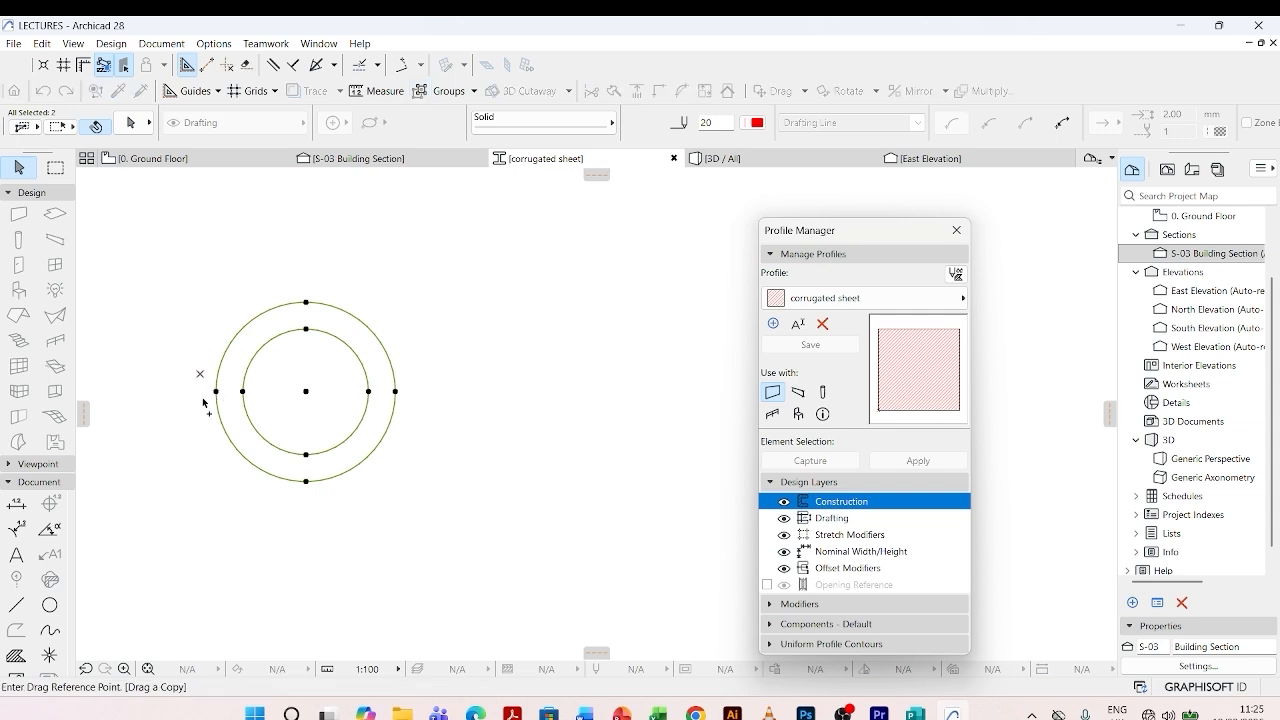
{"action": "left_click", "coordinate": [215, 392]}
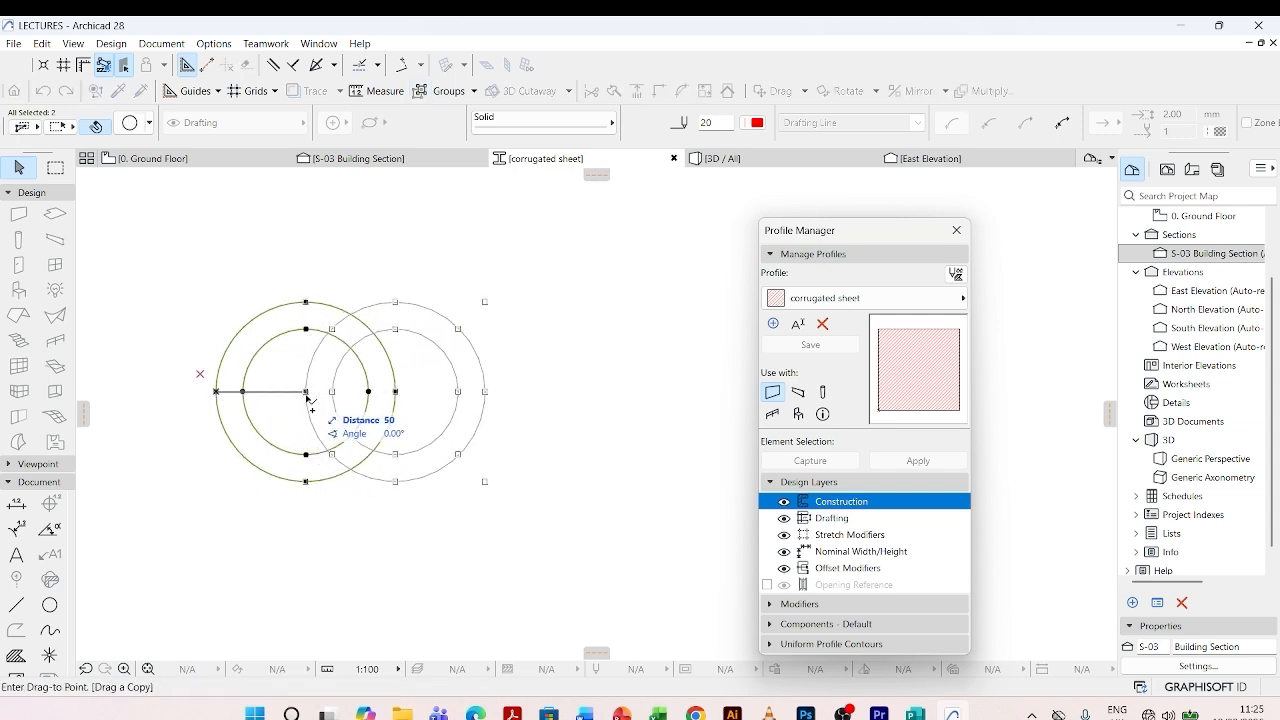
{"action": "left_click", "coordinate": [368, 392]}
{"action": "left_click", "coordinate": [338, 258]}
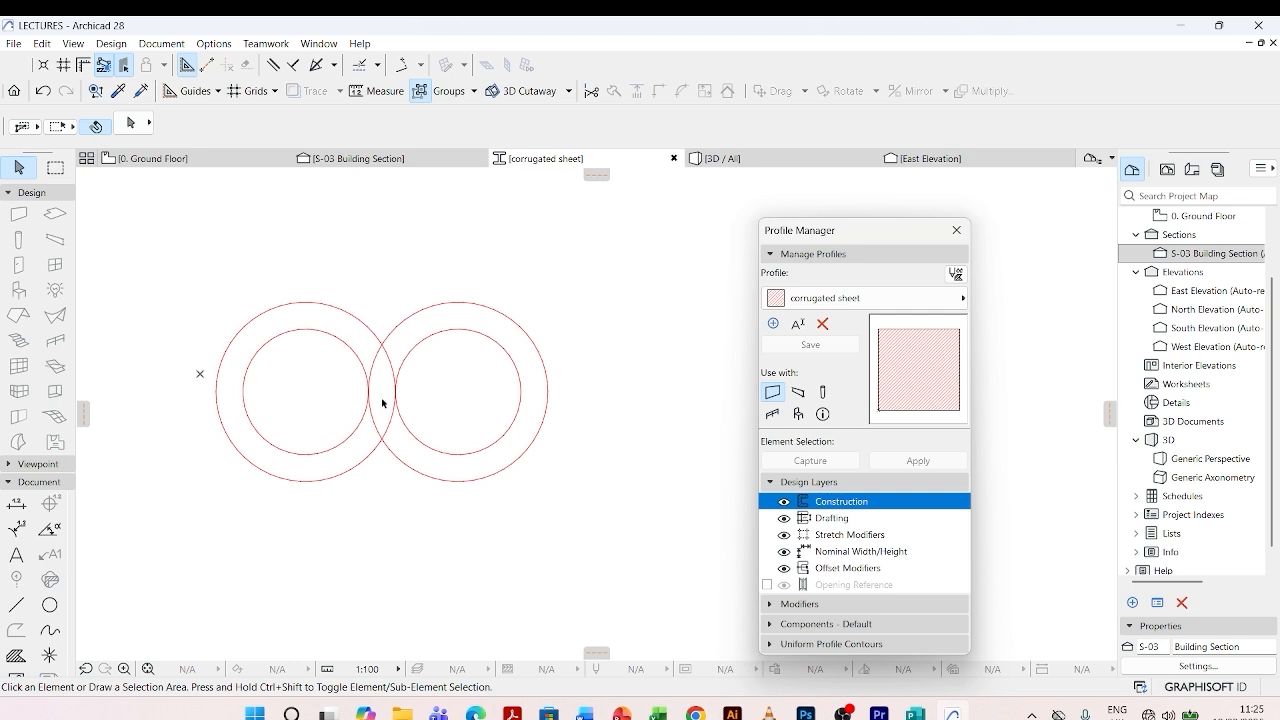
- Draw a horizontal line through both circle centres, from the left outer circle's far edge to the right outer circle's far edge
{"action": "left_click", "coordinate": [17, 604]}
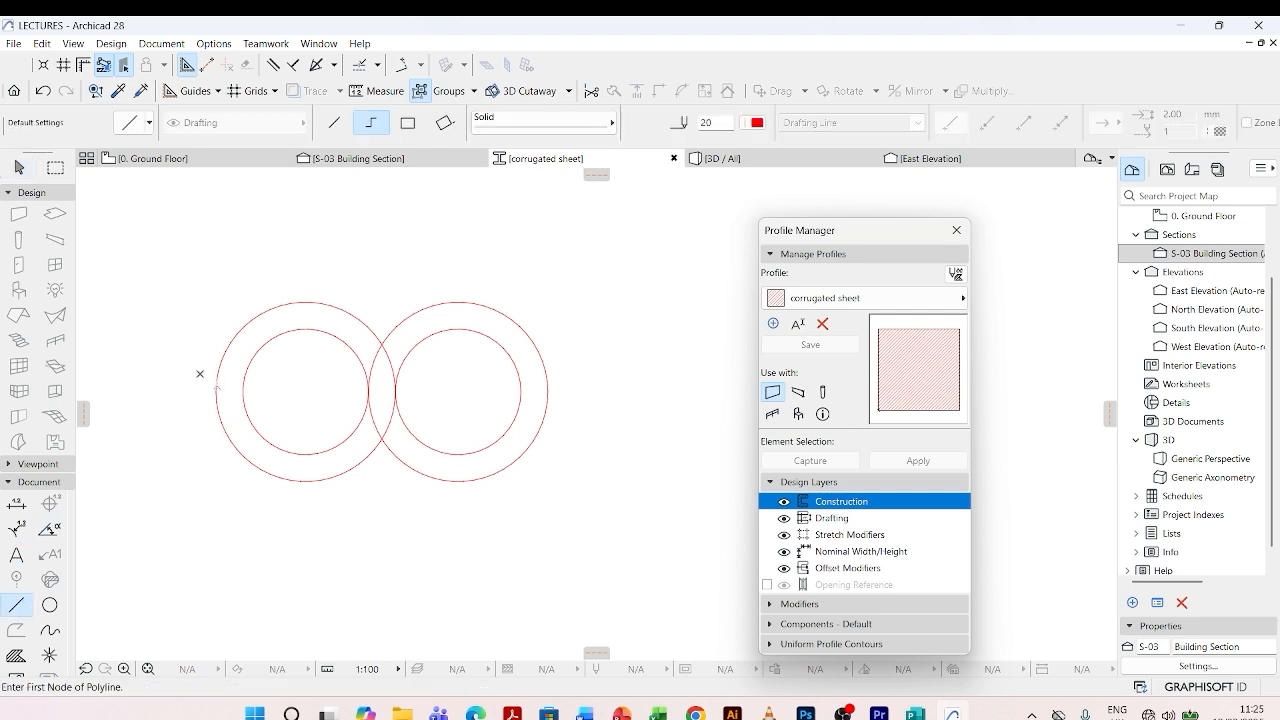
{"action": "scroll", "coordinate": [215, 393], "scroll_direction": "down", "scroll_amount": 2}
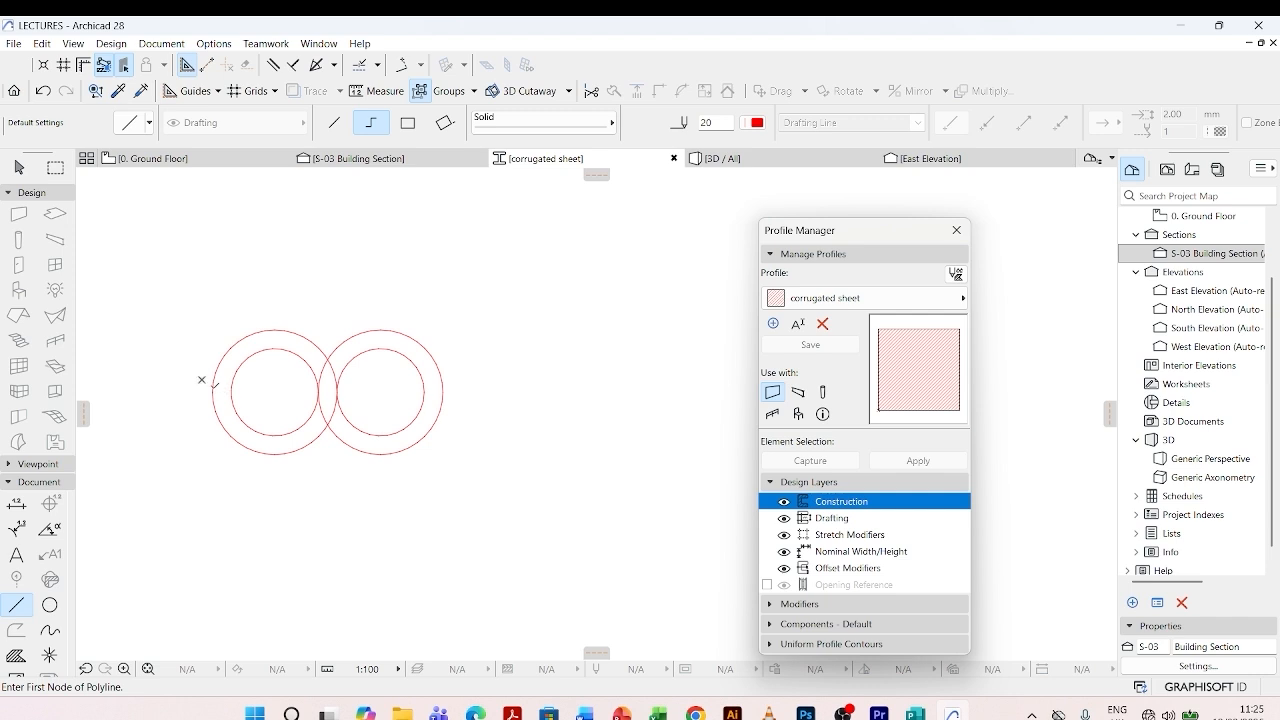
{"action": "left_click", "coordinate": [212, 391]}
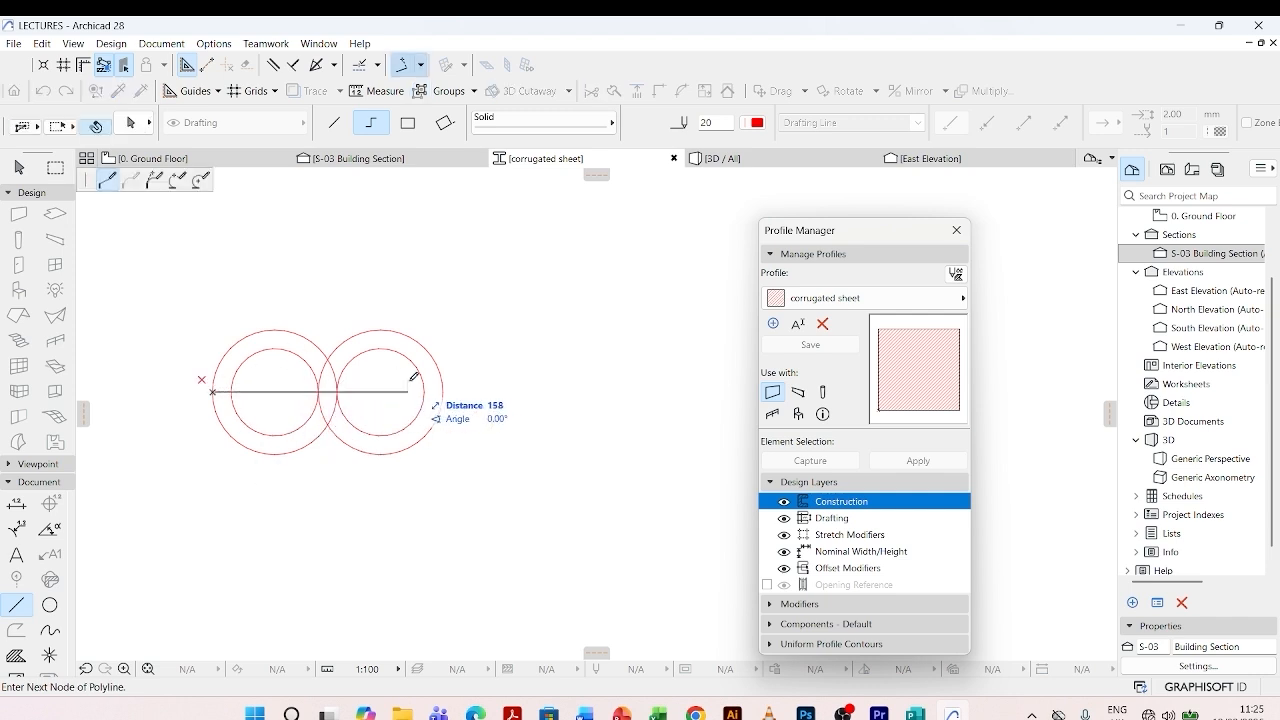
{"action": "double_click", "coordinate": [443, 389]}
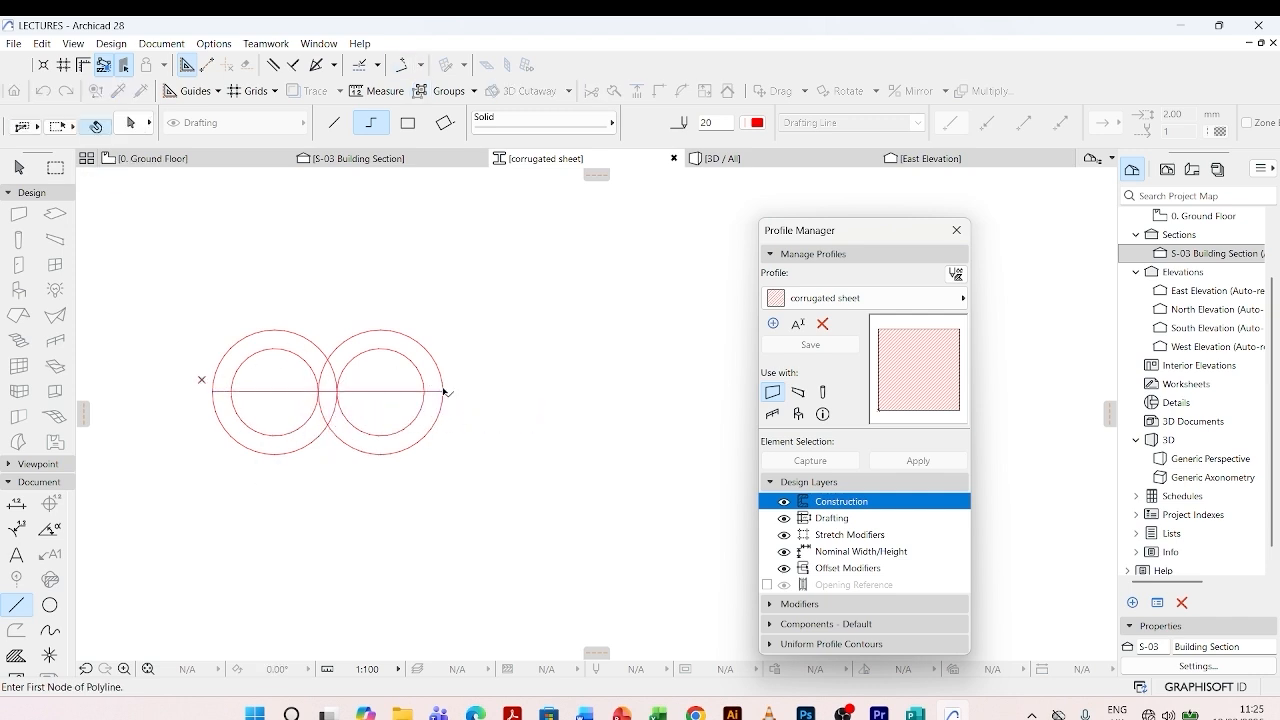
{"action": "key", "text": "Escape"}
- Reduce the left outer circle to its upper 180° semicircle, ending on the horizontal line
{"action": "scroll", "coordinate": [218, 400], "scroll_direction": "up", "scroll_amount": 2}
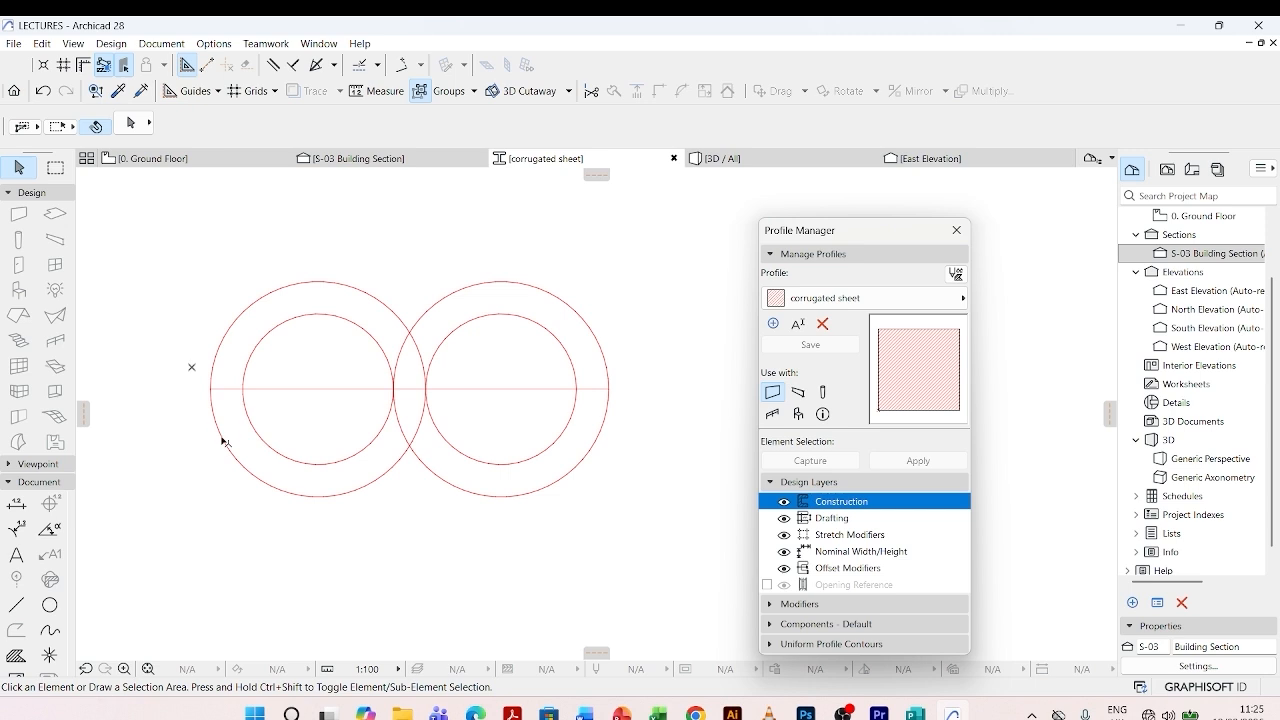
{"action": "left_click", "coordinate": [330, 491]}
{"action": "left_click", "coordinate": [318, 496]}
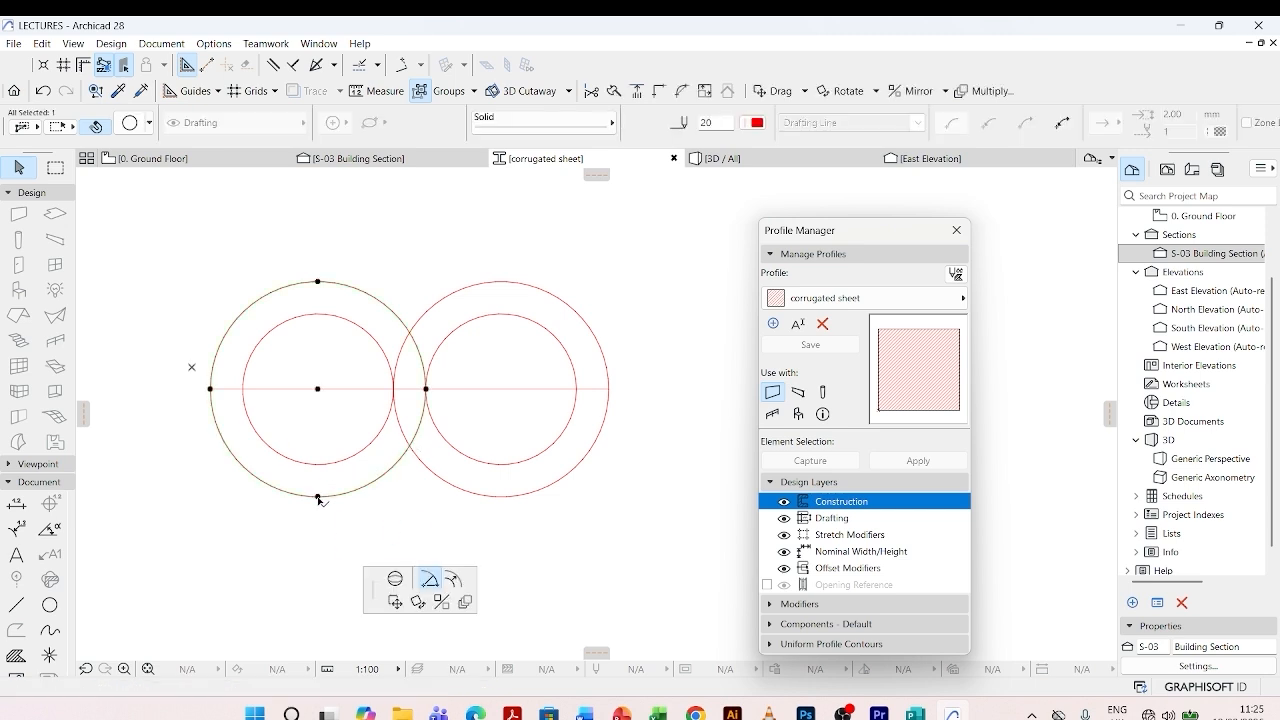
{"action": "left_click", "coordinate": [429, 580]}
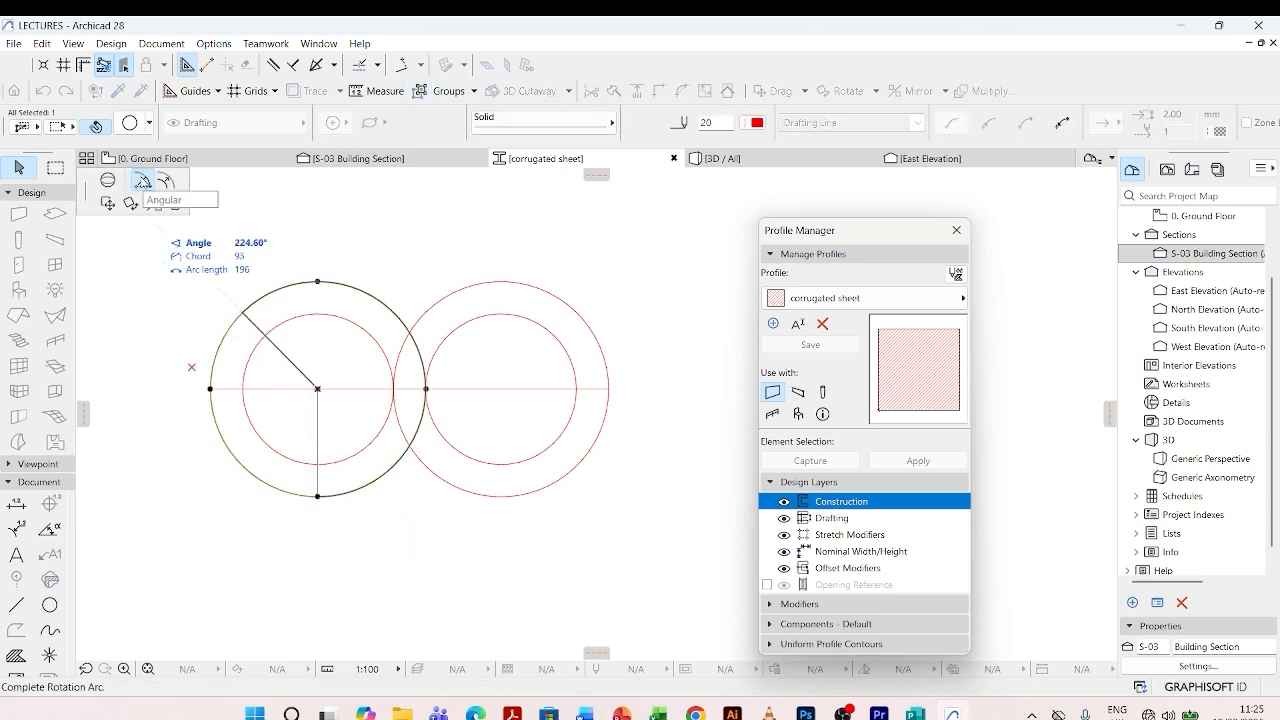
{"action": "left_click", "coordinate": [143, 181]}
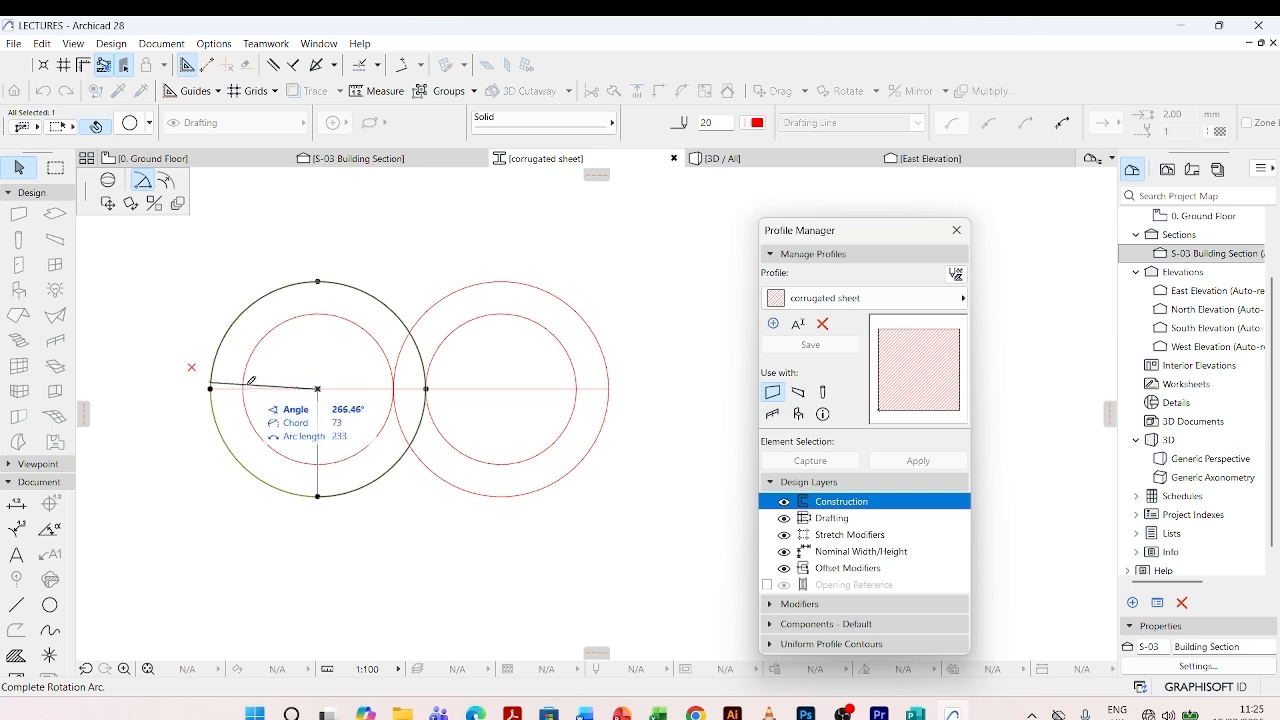
{"action": "left_click", "coordinate": [211, 385]}
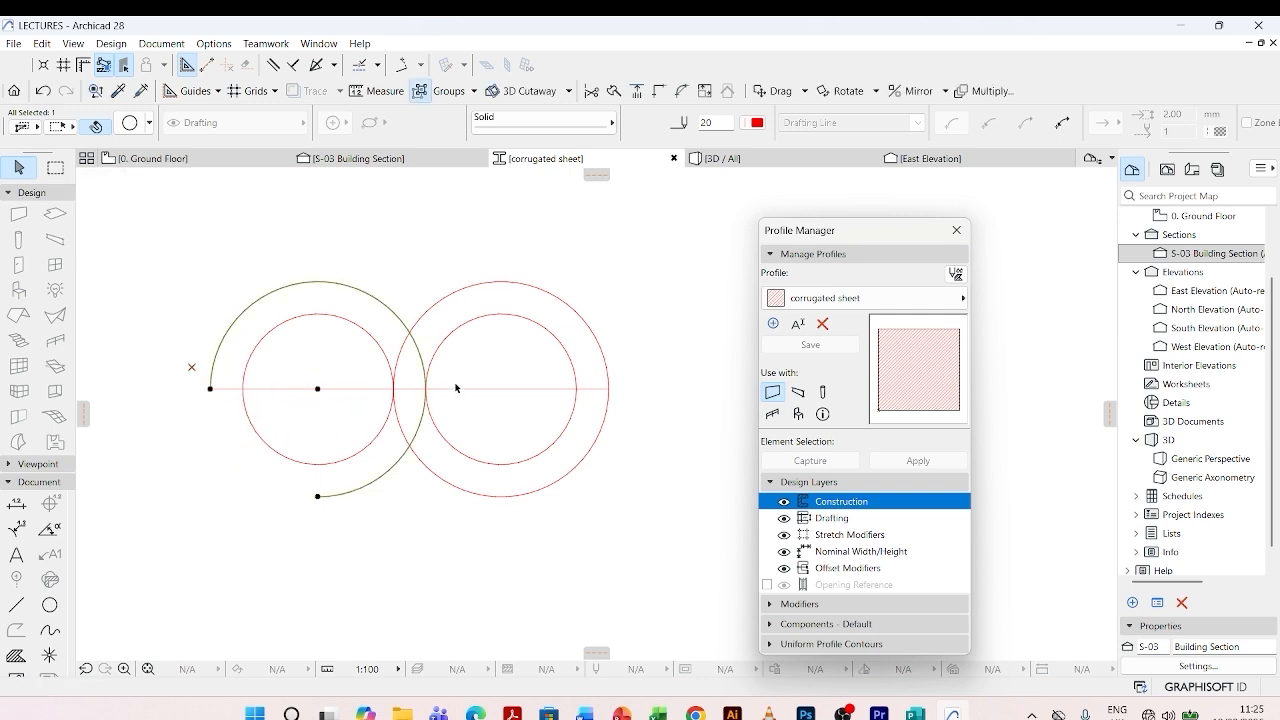
{"action": "left_click", "coordinate": [318, 498]}
{"action": "left_click", "coordinate": [200, 204]}
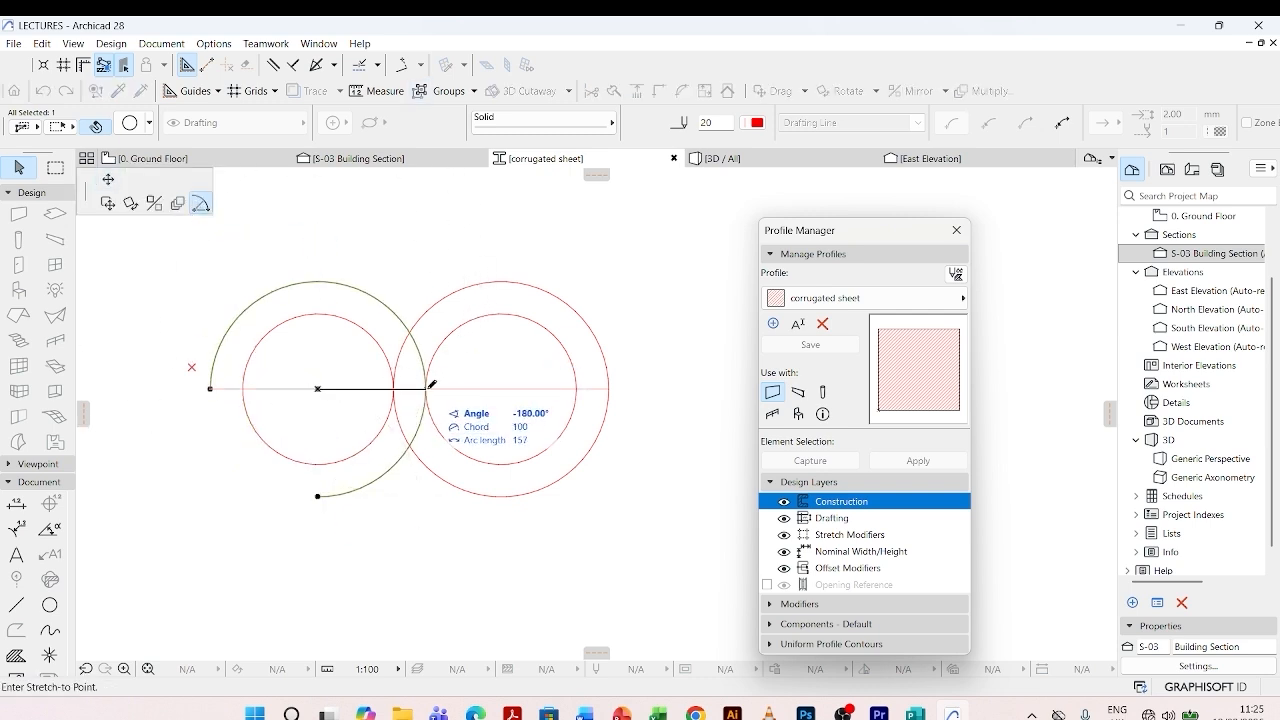
{"action": "left_click", "coordinate": [427, 388]}
{"action": "key", "text": "Escape"}
- Reduce the left inner circle to its upper semicircle, ending on the horizontal line
{"action": "left_click", "coordinate": [374, 441]}
{"action": "left_click", "coordinate": [318, 464]}
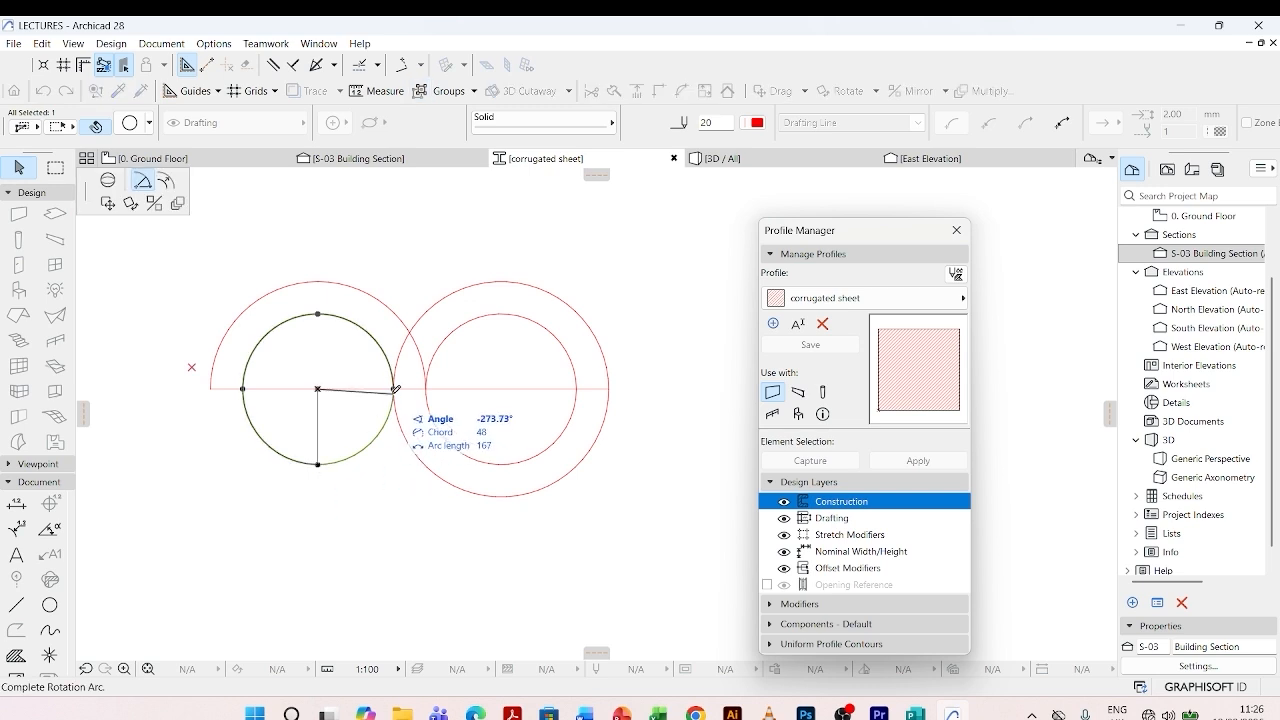
{"action": "left_click", "coordinate": [393, 388]}
{"action": "left_click", "coordinate": [318, 465]}
{"action": "left_click", "coordinate": [200, 203]}
{"action": "left_click", "coordinate": [243, 388]}
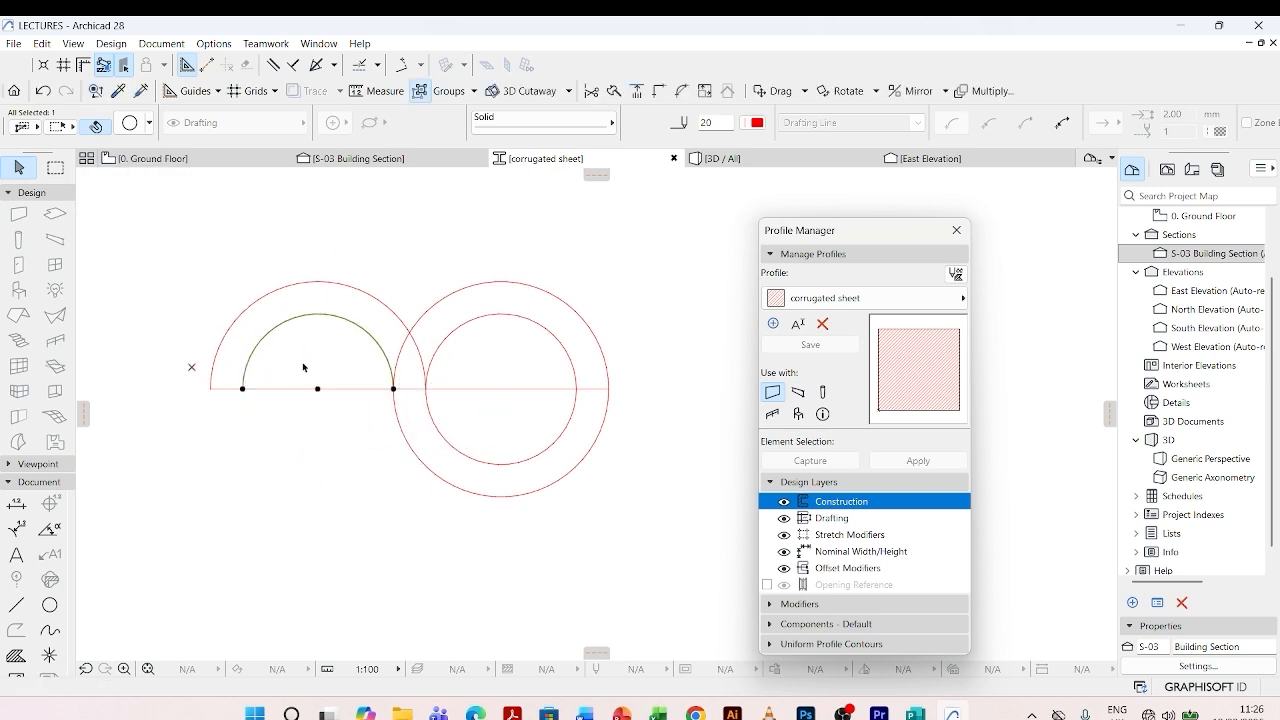
{"action": "key", "text": "Escape"}
- Reduce the right outer circle to its lower 180° semicircle, ending on the horizontal line
{"action": "left_click", "coordinate": [460, 486]}
{"action": "left_click", "coordinate": [501, 282]}
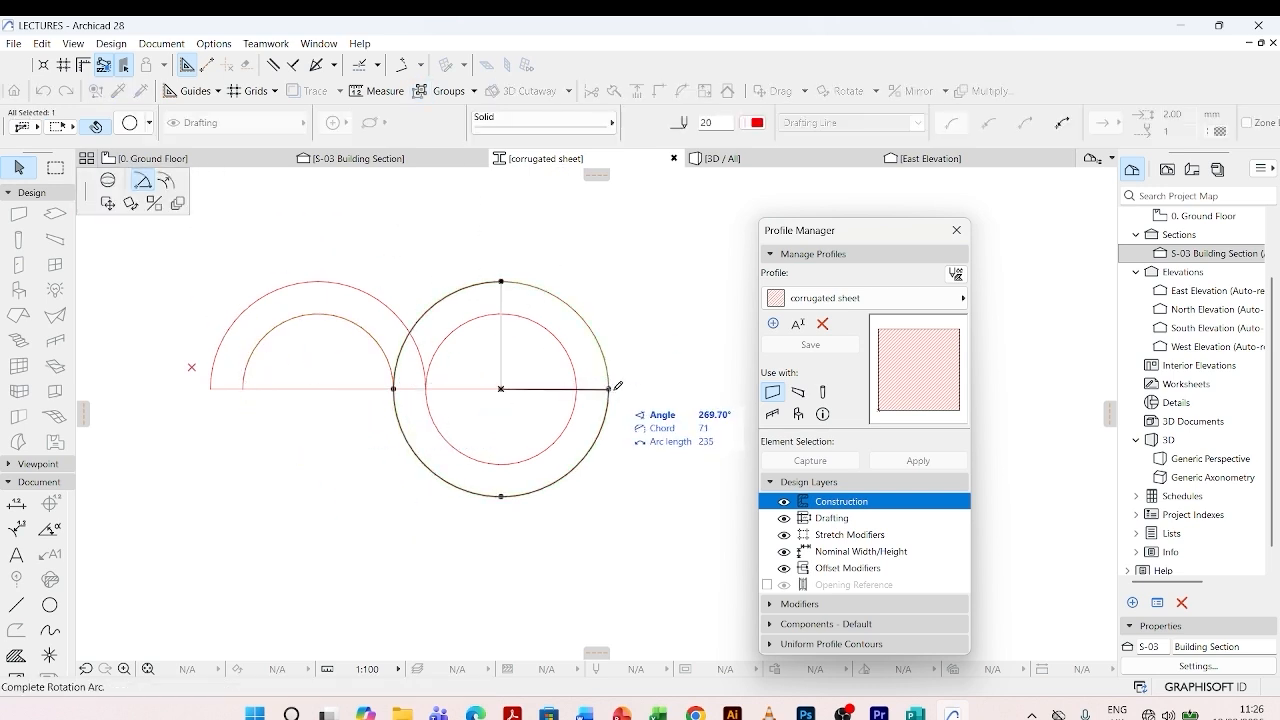
{"action": "left_click", "coordinate": [609, 389]}
{"action": "left_click", "coordinate": [501, 282]}
{"action": "left_click", "coordinate": [200, 203]}
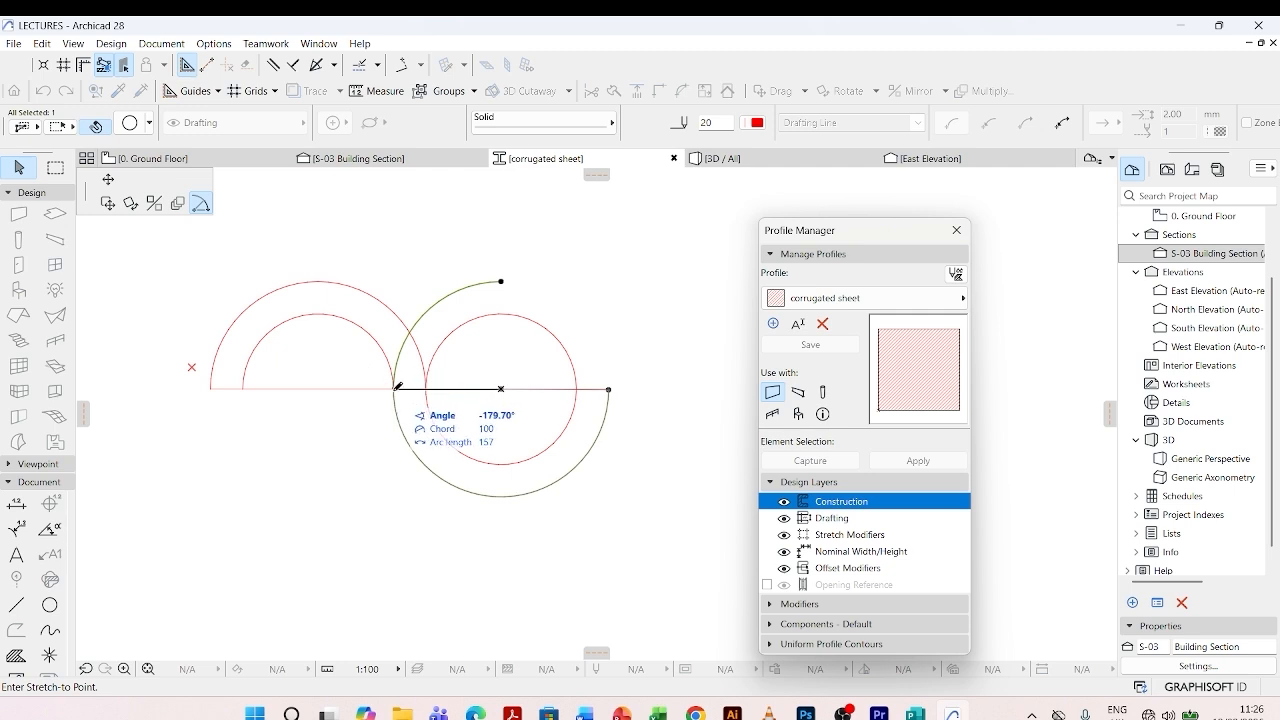
{"action": "left_click", "coordinate": [393, 388]}
{"action": "key", "text": "Escape"}
- Reduce the right inner circle to its lower semicircle, ending on the horizontal line
{"action": "left_click", "coordinate": [501, 314]}
{"action": "left_click", "coordinate": [501, 314]}
{"action": "left_click", "coordinate": [426, 389]}
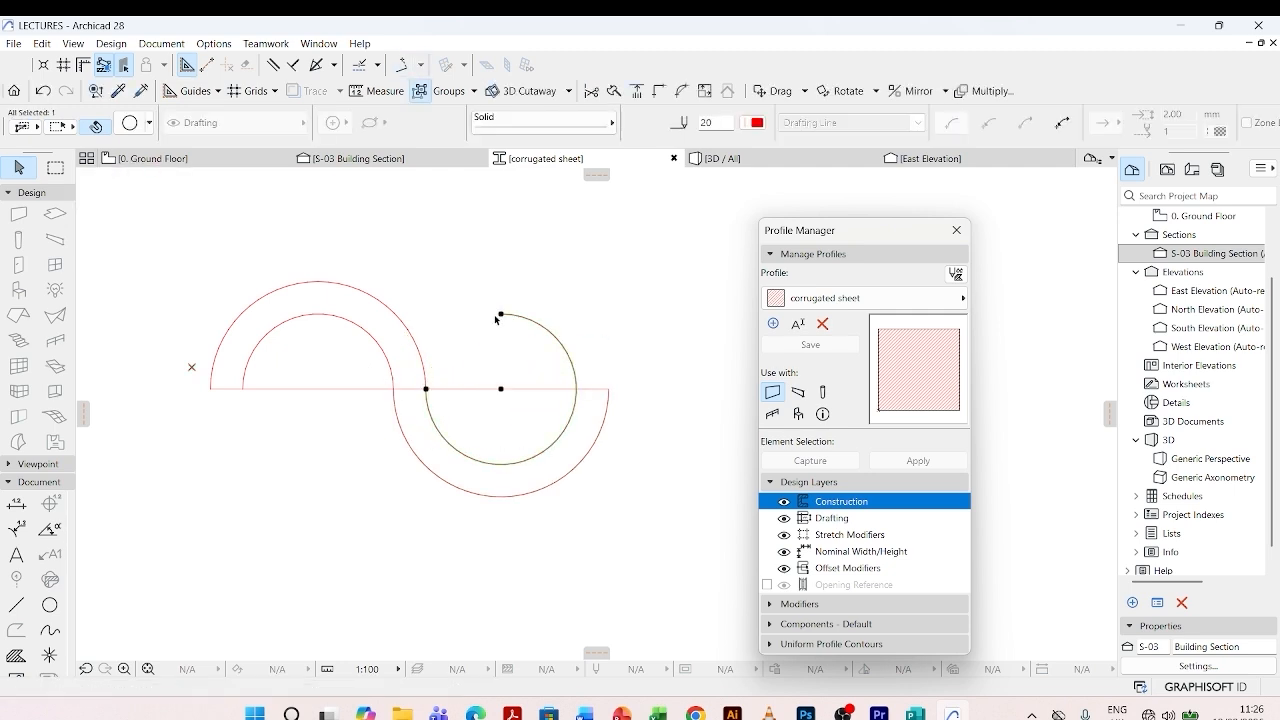
{"action": "left_click", "coordinate": [501, 314]}
{"action": "left_click", "coordinate": [201, 203]}
{"action": "left_click", "coordinate": [576, 389]}
{"action": "key", "text": "Escape"}
- Split the horizontal line in two at a point beneath the left inner semicircle
{"action": "scroll", "coordinate": [594, 333], "scroll_direction": "down", "scroll_amount": 2}
{"action": "left_click", "coordinate": [465, 367]}
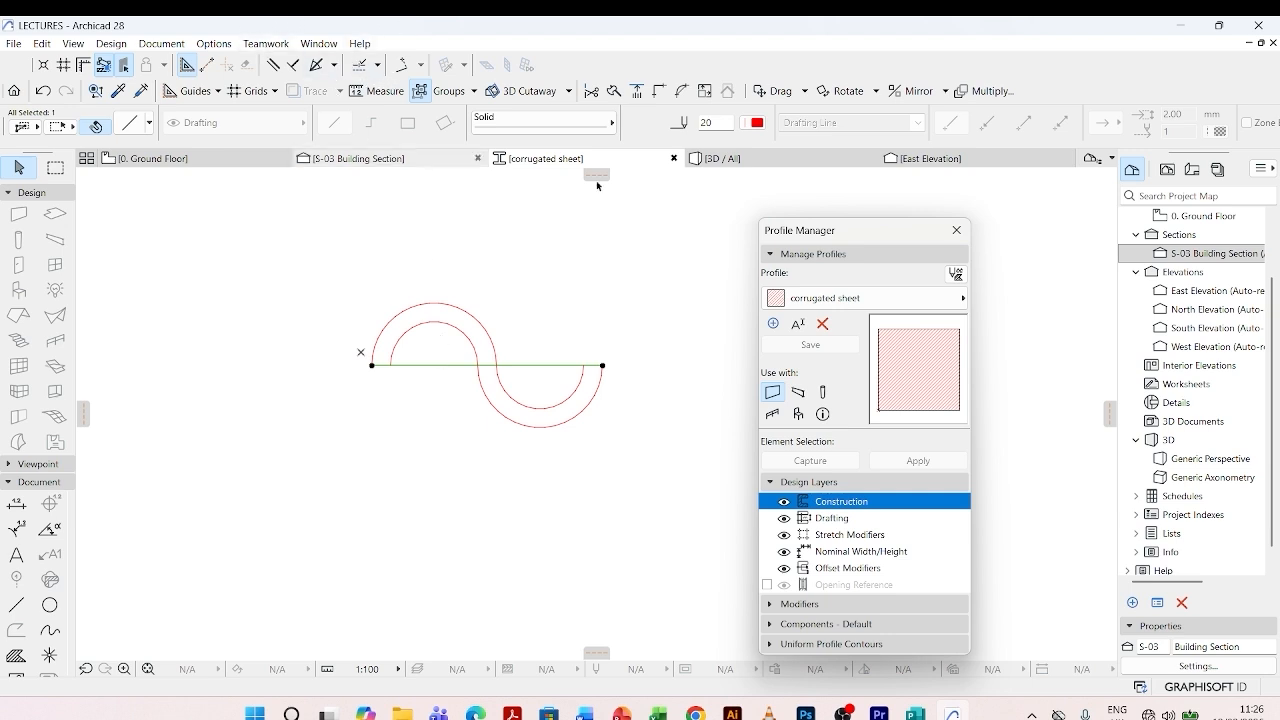
{"action": "left_click", "coordinate": [612, 92]}
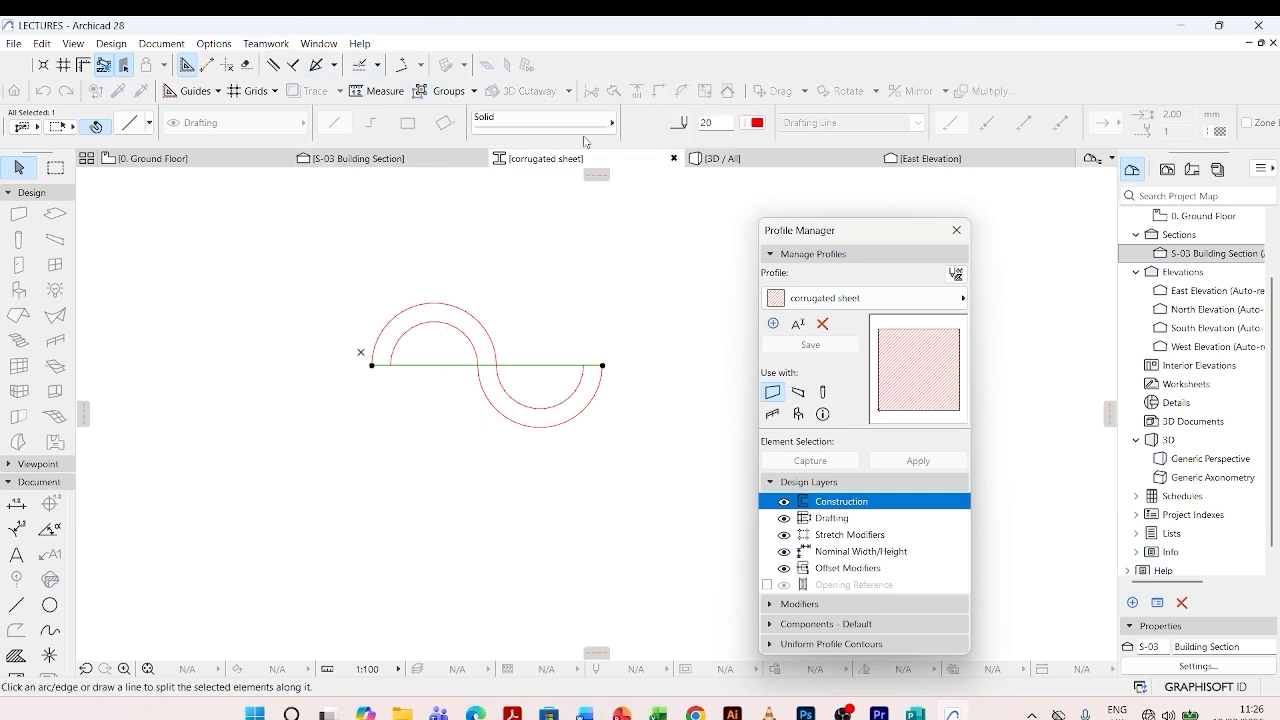
{"action": "left_click", "coordinate": [456, 350]}
{"action": "left_click", "coordinate": [457, 393]}
{"action": "left_click", "coordinate": [427, 401]}
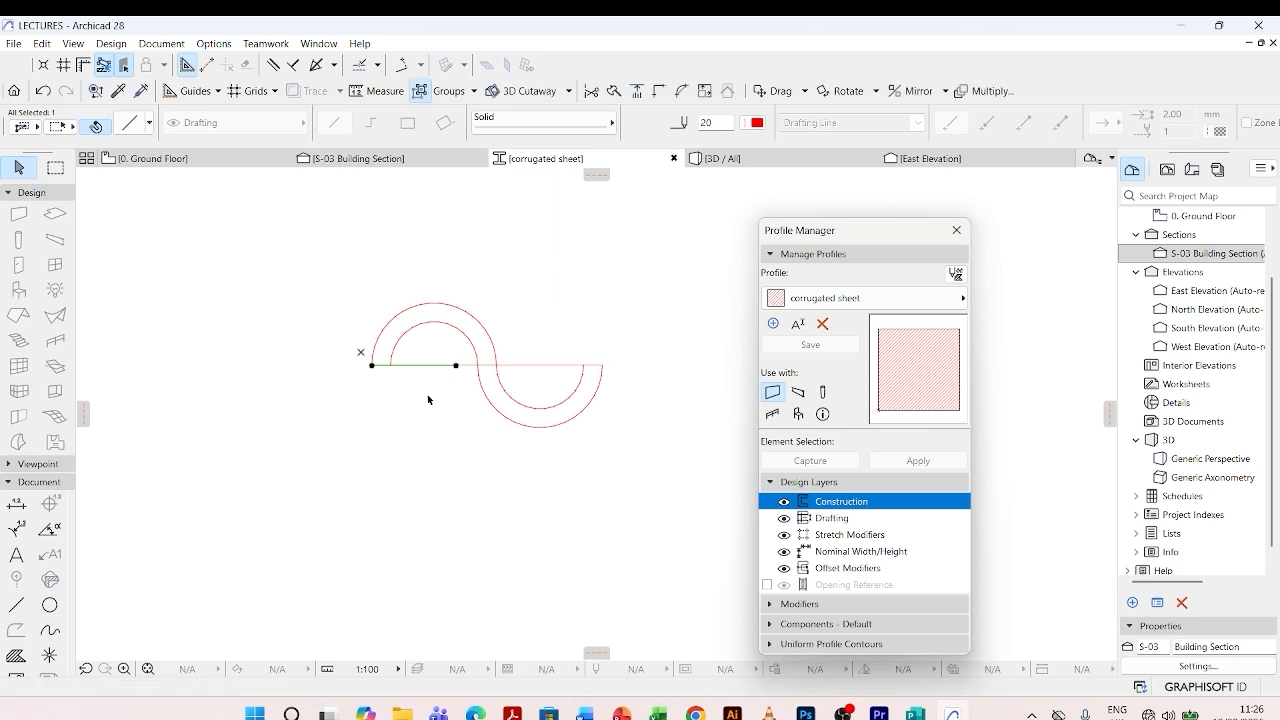
- Shorten the left line segment to the inner arc's endpoint so it closes the left end of the S-shaped outline
{"action": "left_click", "coordinate": [458, 366]}
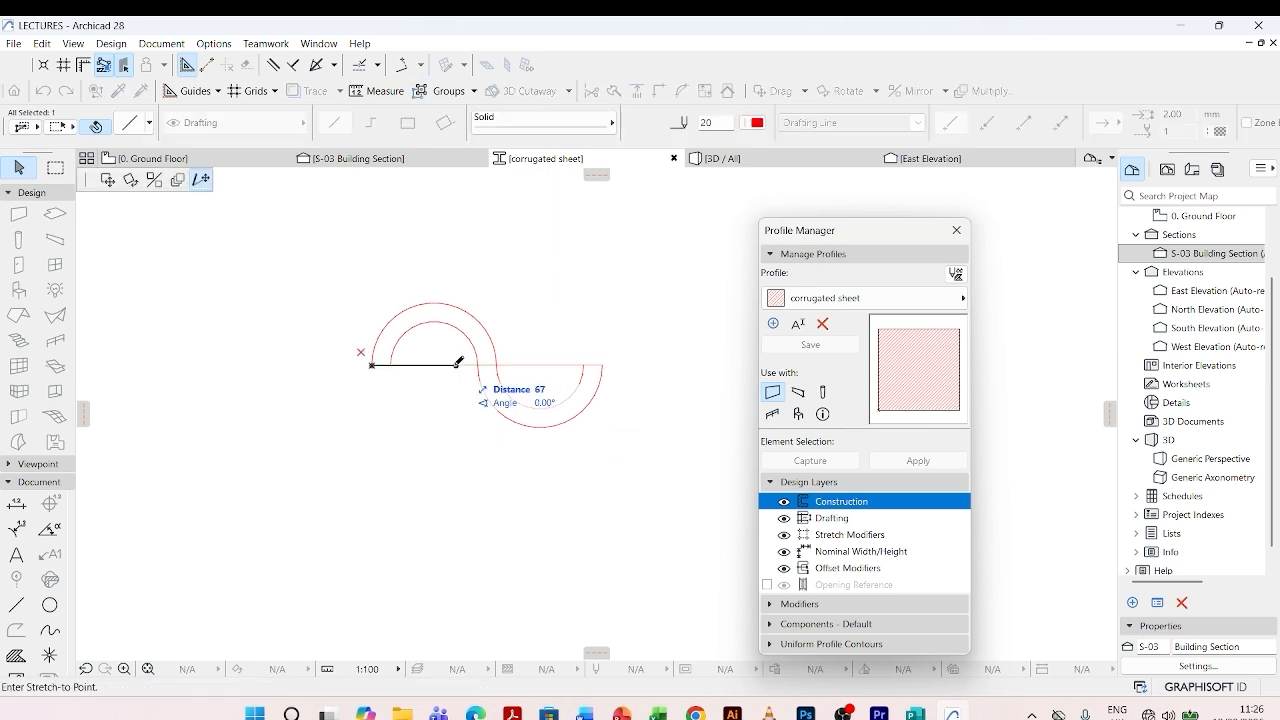
{"action": "scroll", "coordinate": [395, 358], "scroll_direction": "up", "scroll_amount": 3}
{"action": "left_click", "coordinate": [395, 358]}
{"action": "scroll", "coordinate": [330, 355], "scroll_direction": "down", "scroll_amount": 3}
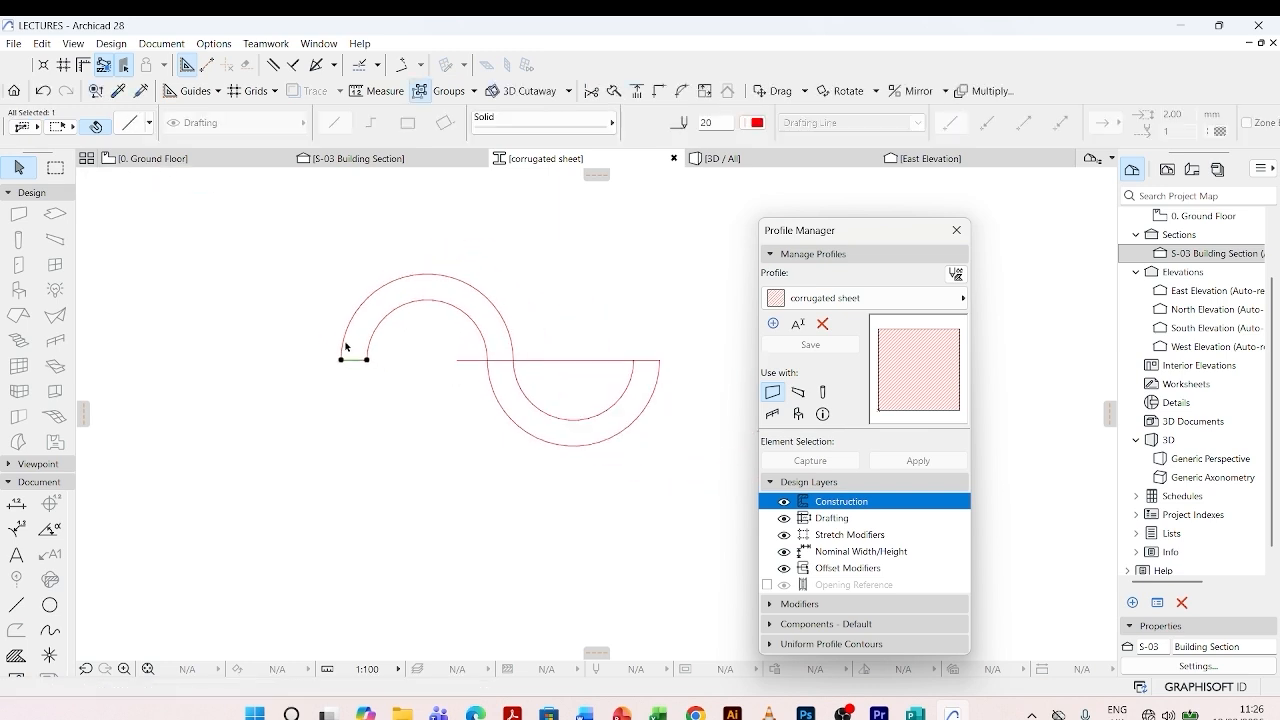
- Shorten the remaining line to the gap between the right arc endpoints so it closes the right end of the outline
{"action": "left_click", "coordinate": [526, 360]}
{"action": "left_click", "coordinate": [441, 360]}
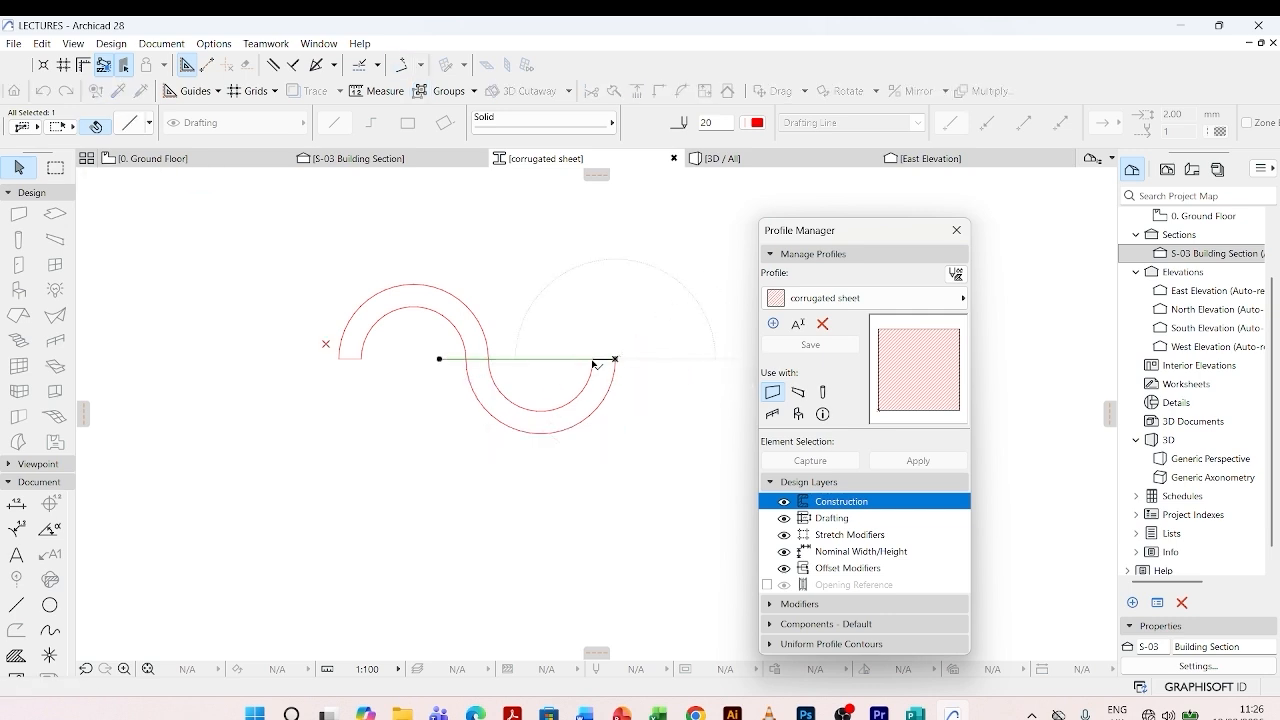
{"action": "left_click", "coordinate": [600, 358]}
{"action": "key", "text": "Escape"}
{"action": "scroll", "coordinate": [335, 381], "scroll_direction": "down", "scroll_amount": 3}
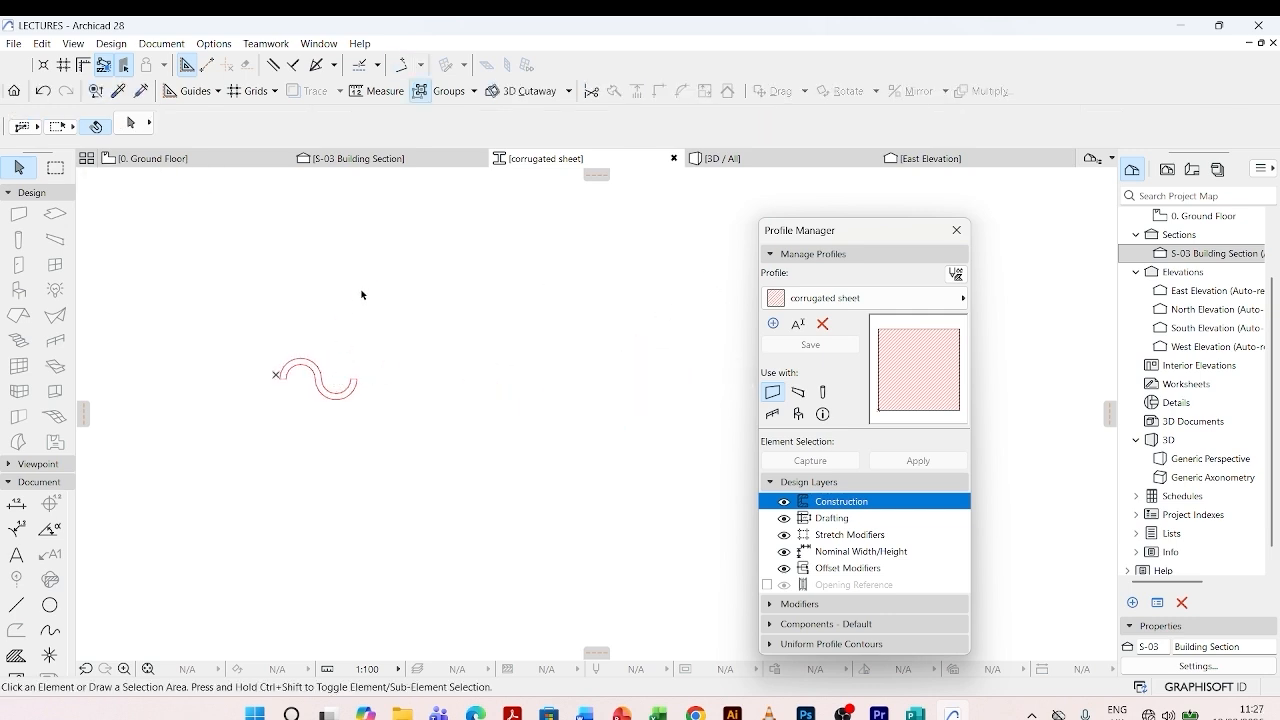
{"action": "scroll", "coordinate": [361, 366], "scroll_direction": "down", "scroll_amount": 2}
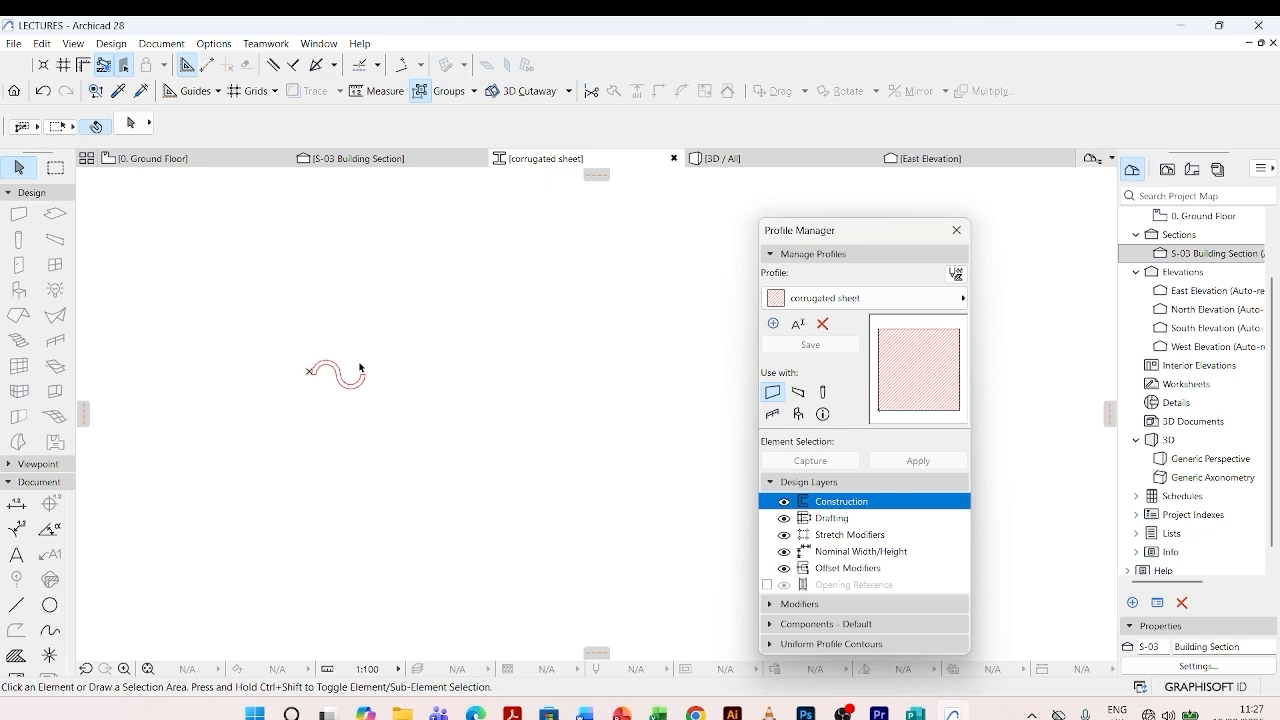
- Measure the length of the roof framing along its central ridge on the Ground Floor plan
{"action": "left_click", "coordinate": [222, 160]}
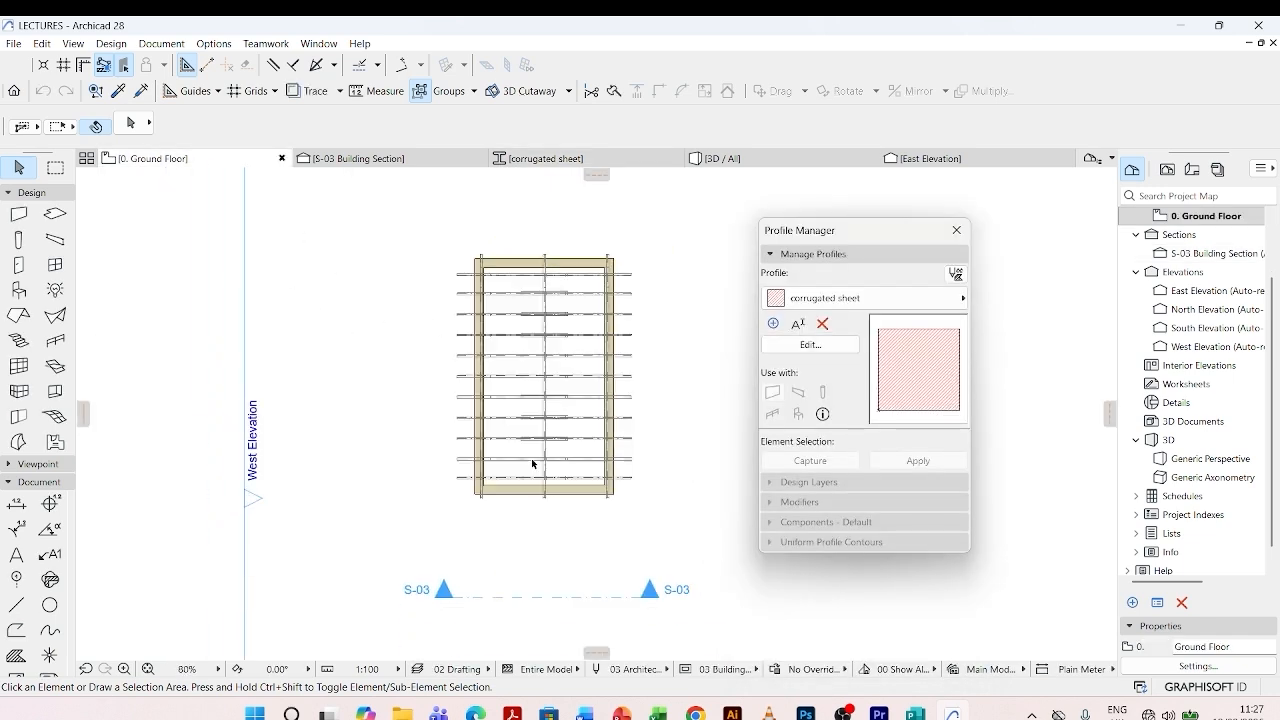
{"action": "key", "text": "m"}
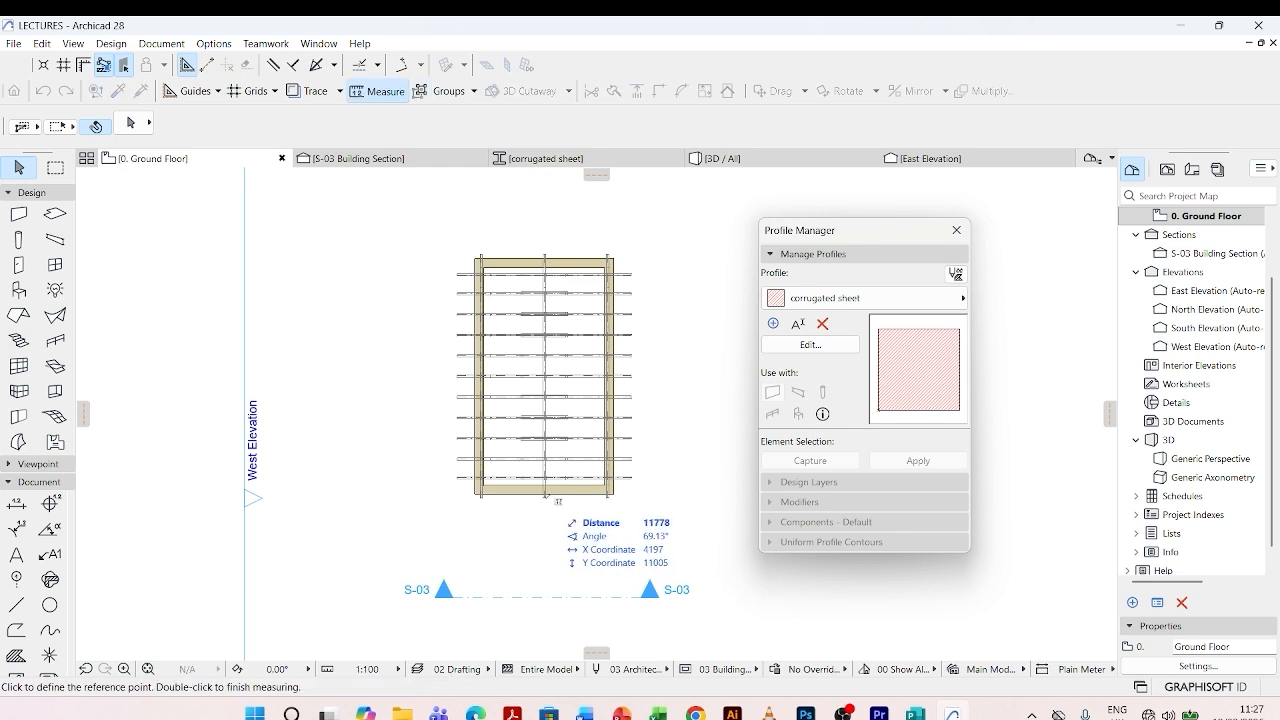
{"action": "scroll", "coordinate": [543, 257], "scroll_direction": "up", "scroll_amount": 3}
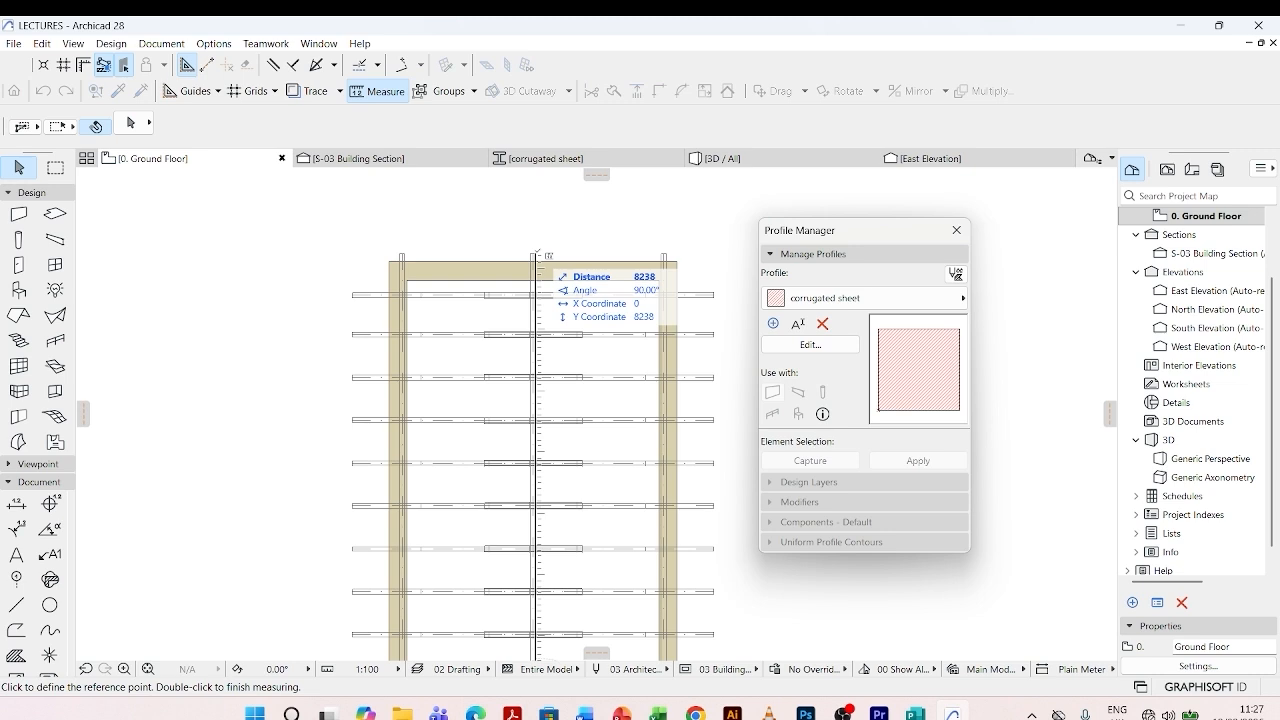
{"action": "key", "text": "Escape"}
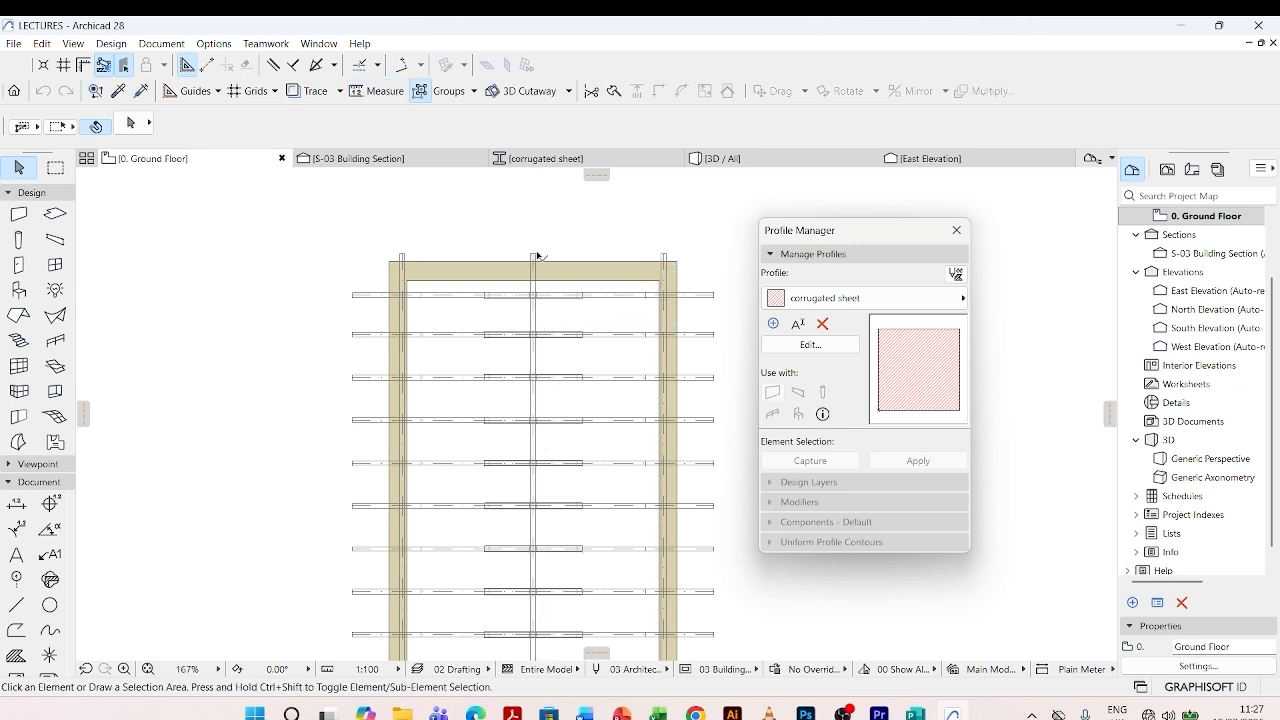
- Draw a horizontal line 8500 mm long at 0° above the S-shaped outline in the corrugated sheet profile
{"action": "left_click", "coordinate": [527, 160]}
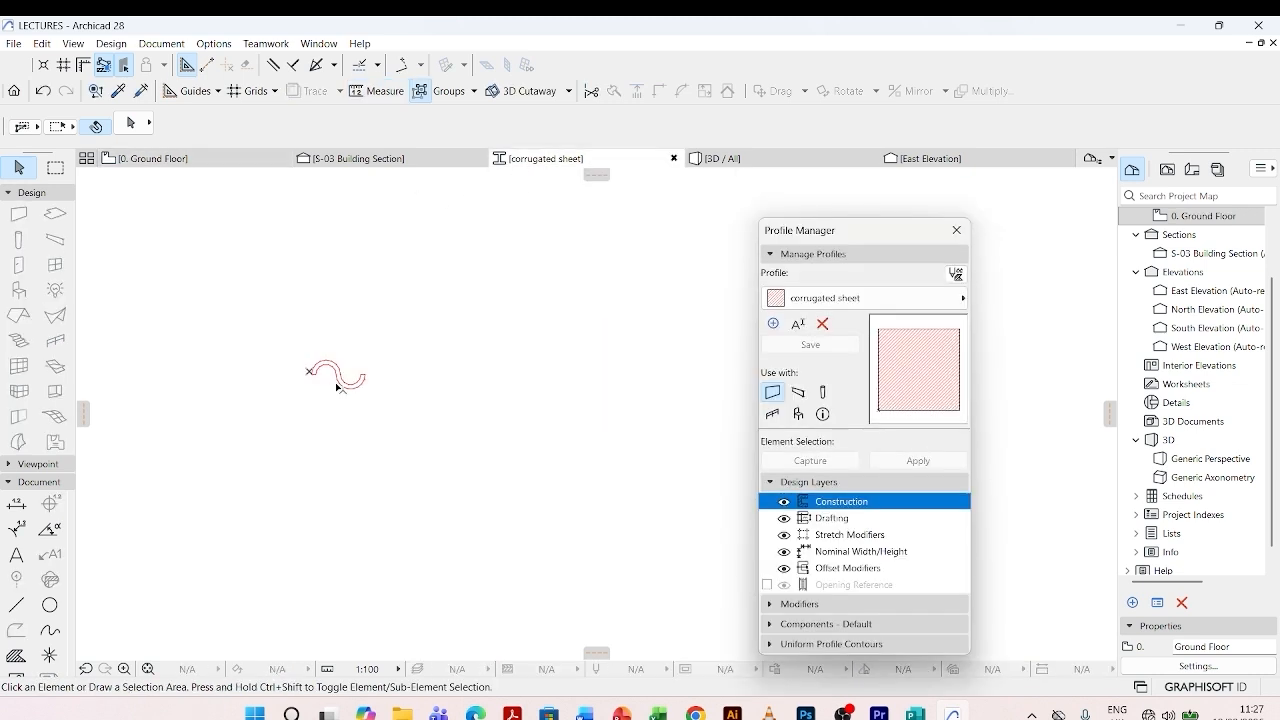
{"action": "scroll", "coordinate": [329, 365], "scroll_direction": "up", "scroll_amount": 2}
{"action": "left_click", "coordinate": [16, 605]}
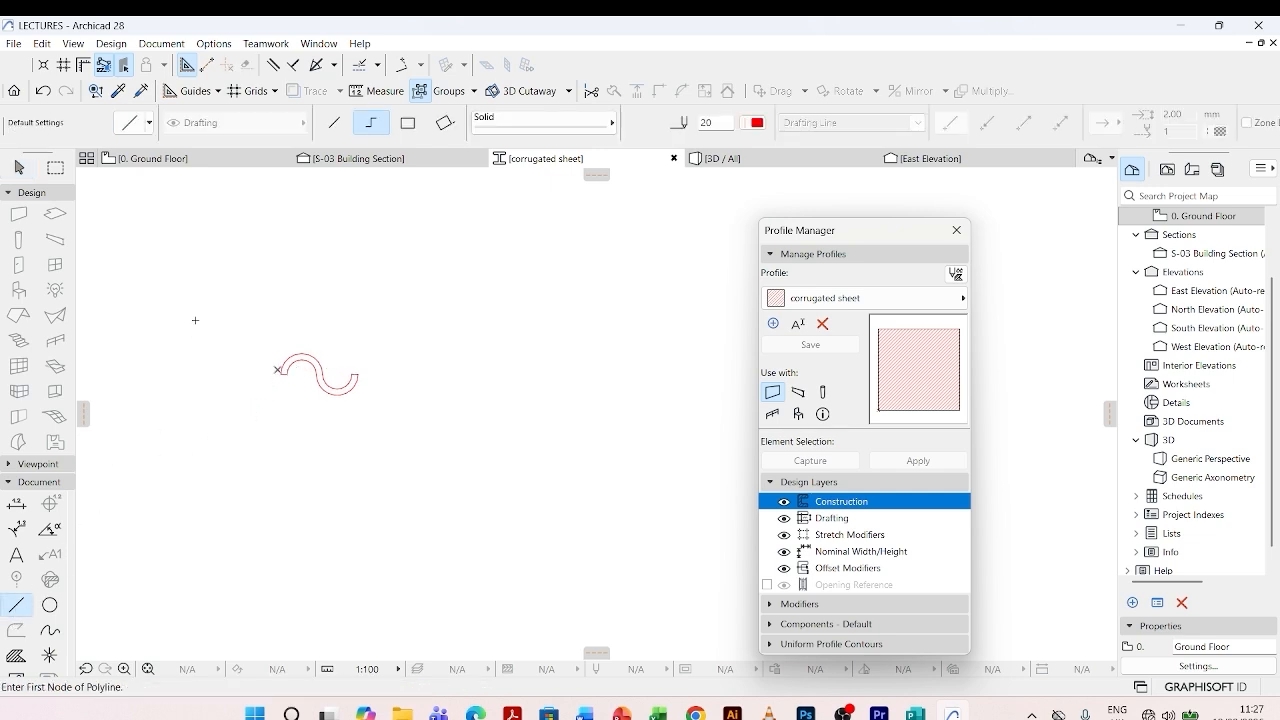
{"action": "left_click", "coordinate": [281, 321]}
{"action": "scroll", "coordinate": [212, 331], "scroll_direction": "down", "scroll_amount": 3}
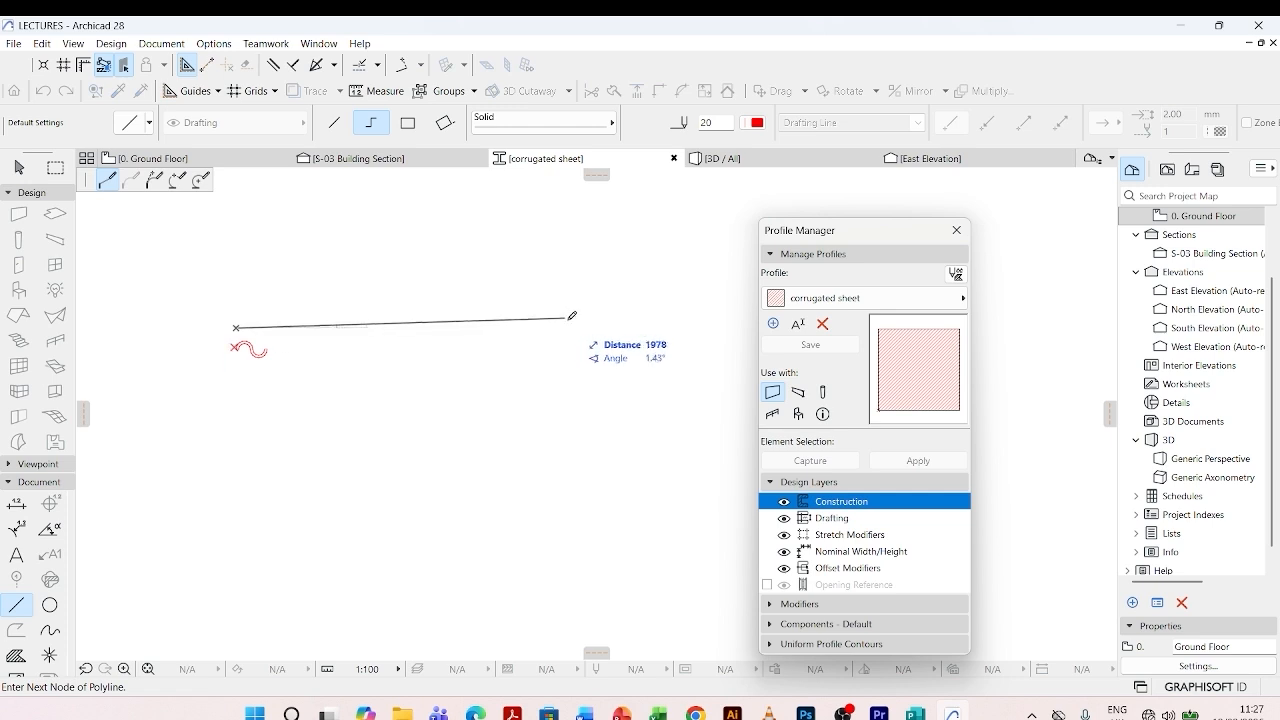
{"action": "scroll", "coordinate": [595, 358], "scroll_direction": "down", "scroll_amount": 2}
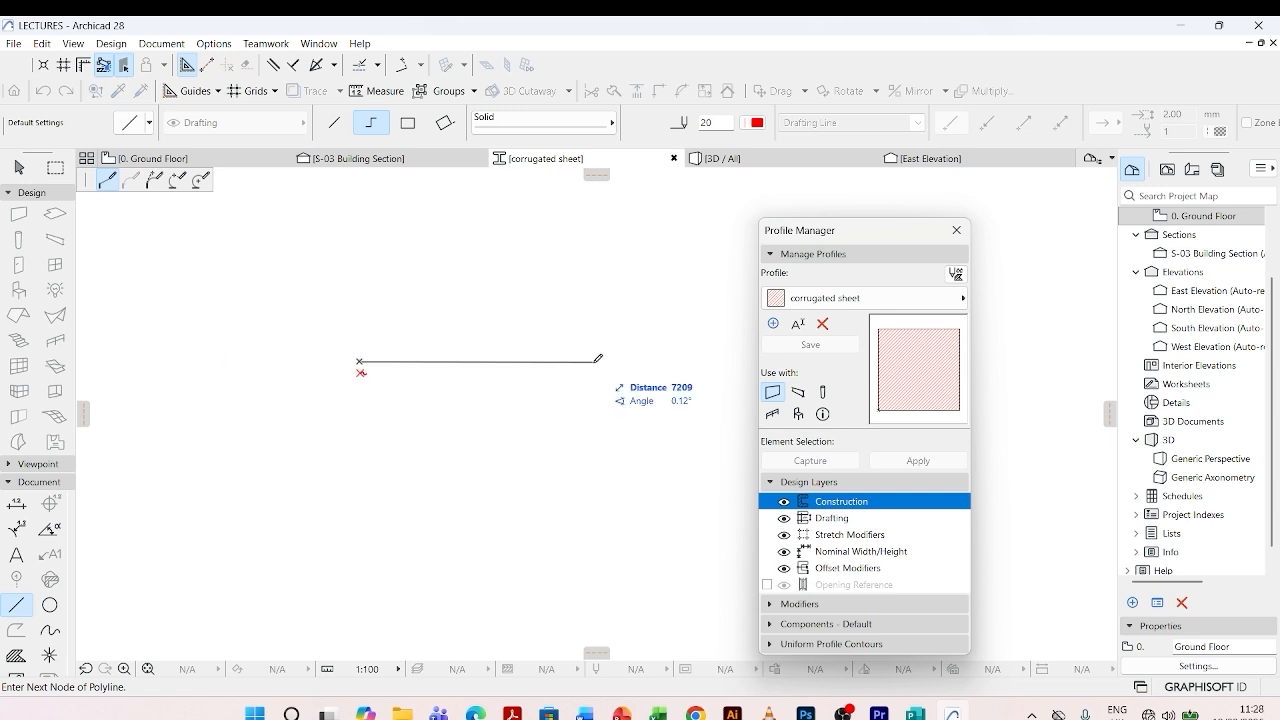
{"action": "scroll", "coordinate": [322, 374], "scroll_direction": "down", "scroll_amount": 2}
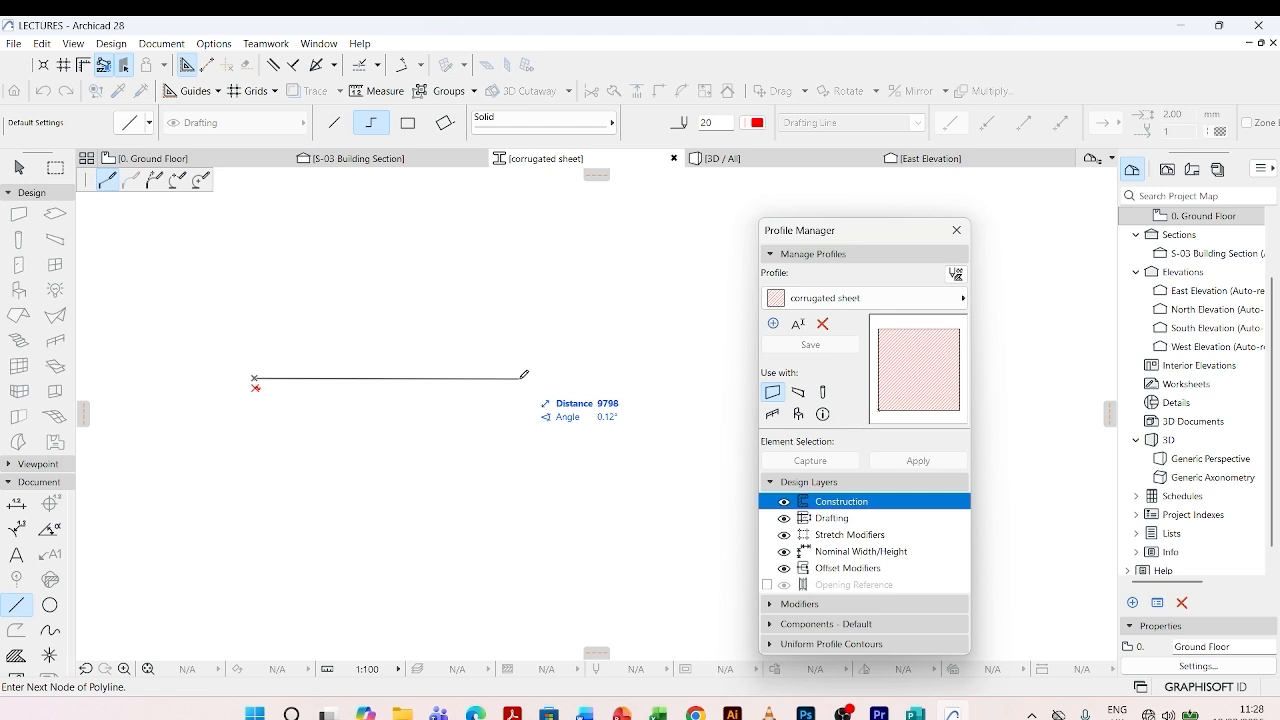
{"action": "type", "text": "8500"}
{"action": "key", "text": "Tab"}
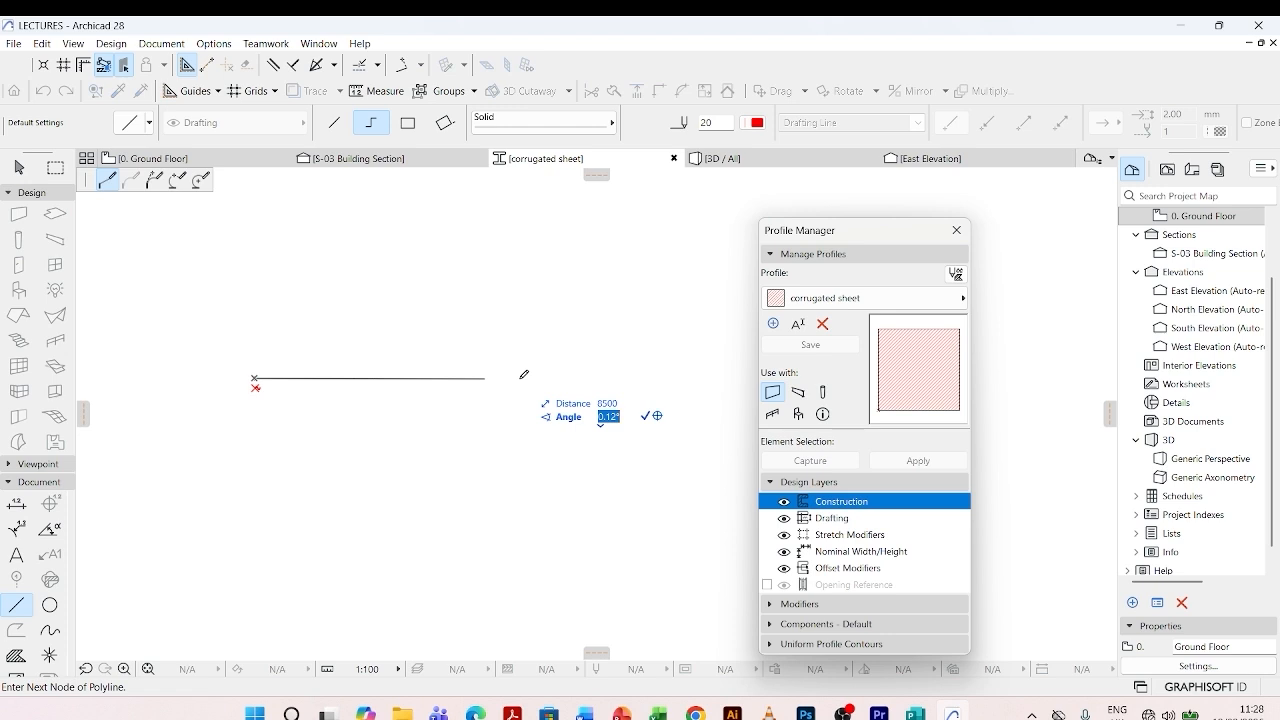
{"action": "type", "text": "0"}
{"action": "key", "text": "Return"}
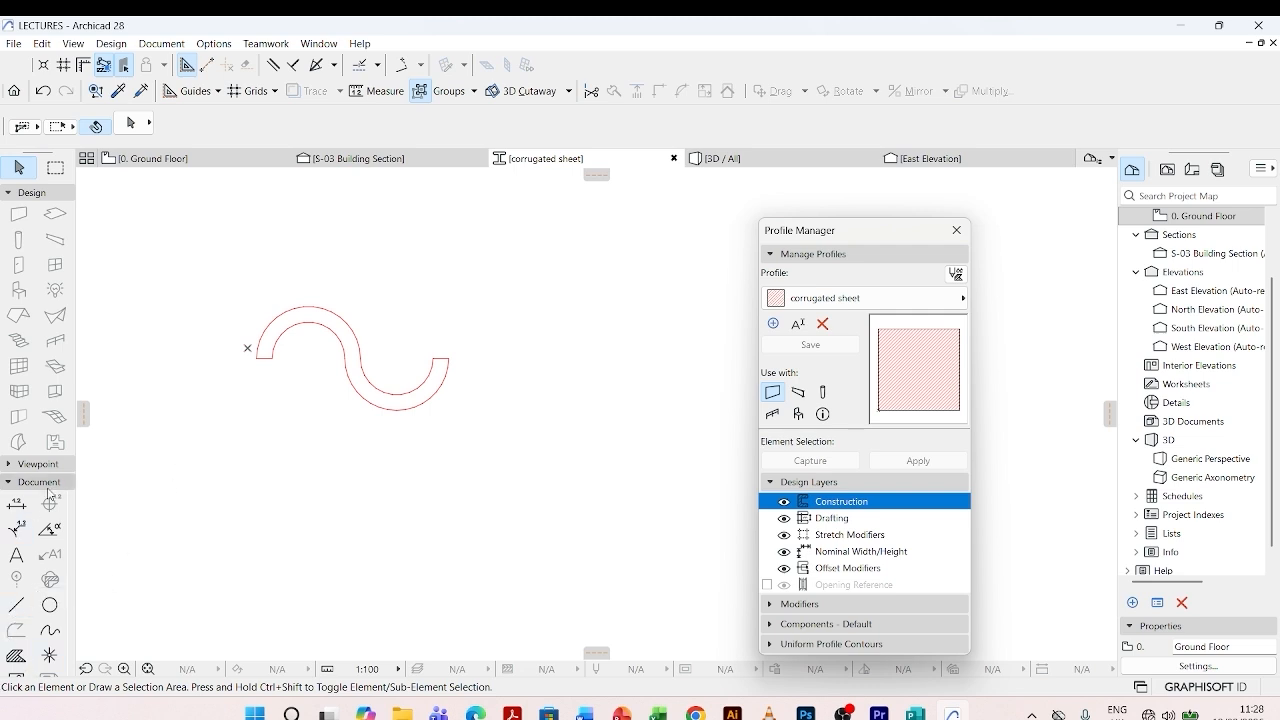
- Fill the closed S-shaped outline with the Steel - Structural building material
{"action": "left_click", "coordinate": [17, 657]}
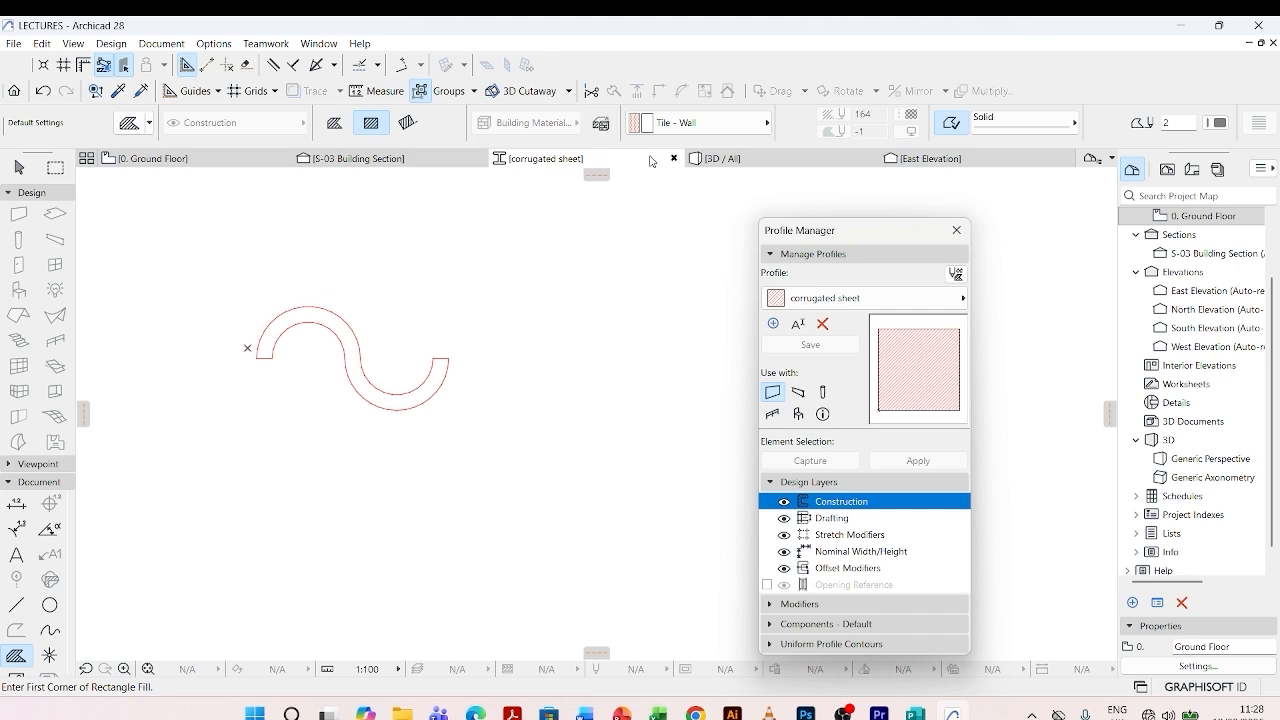
{"action": "left_click", "coordinate": [746, 126]}
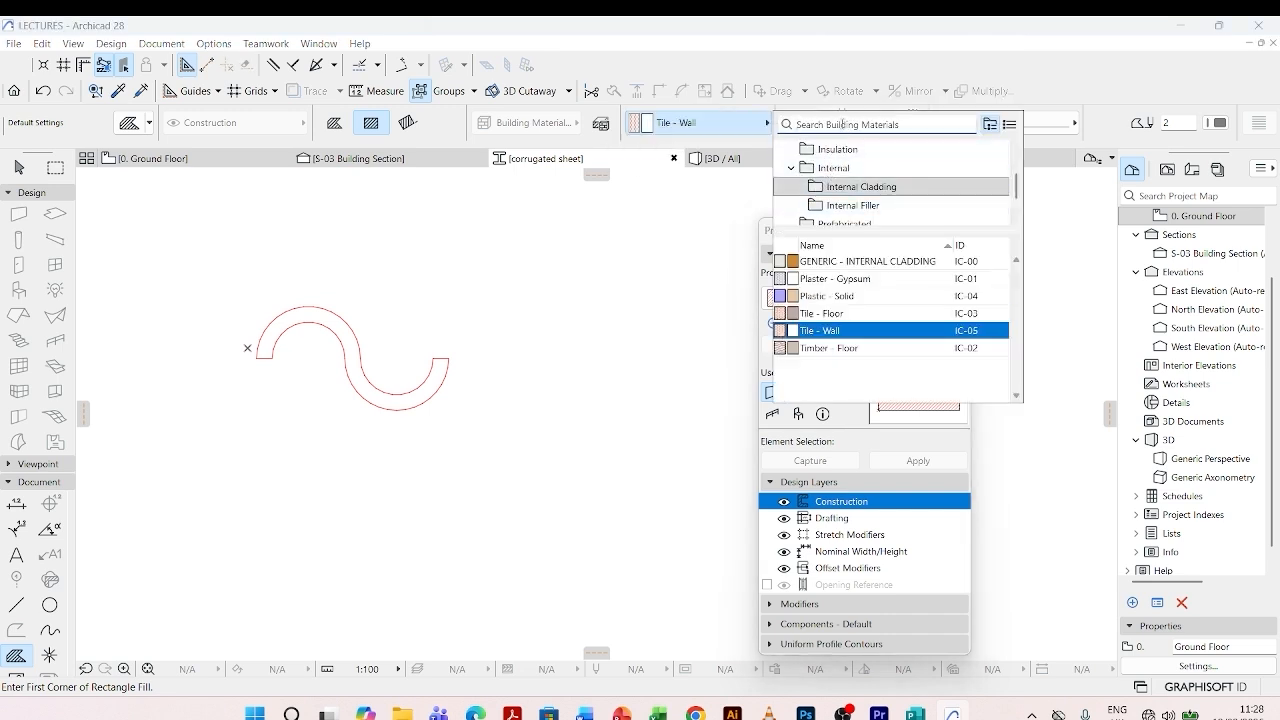
{"action": "type", "text": "steel"}
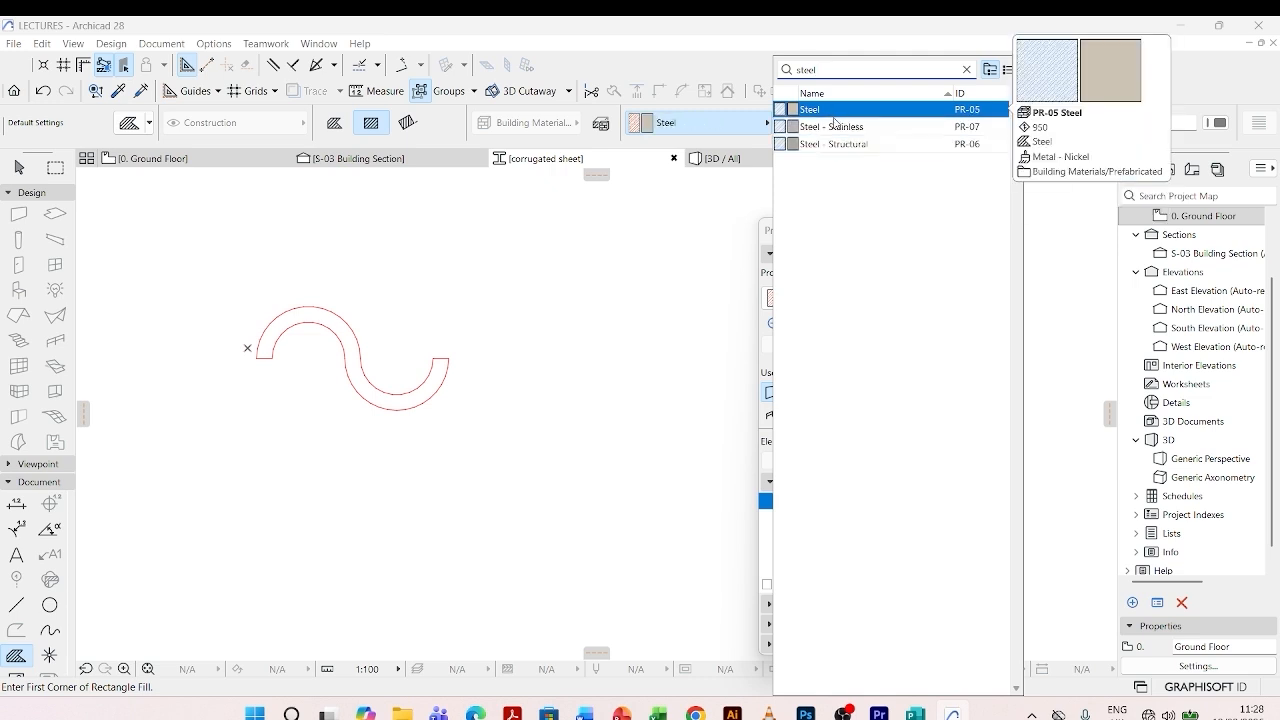
{"action": "left_click", "coordinate": [833, 144]}
{"action": "scroll", "coordinate": [274, 316], "scroll_direction": "up", "scroll_amount": 2}
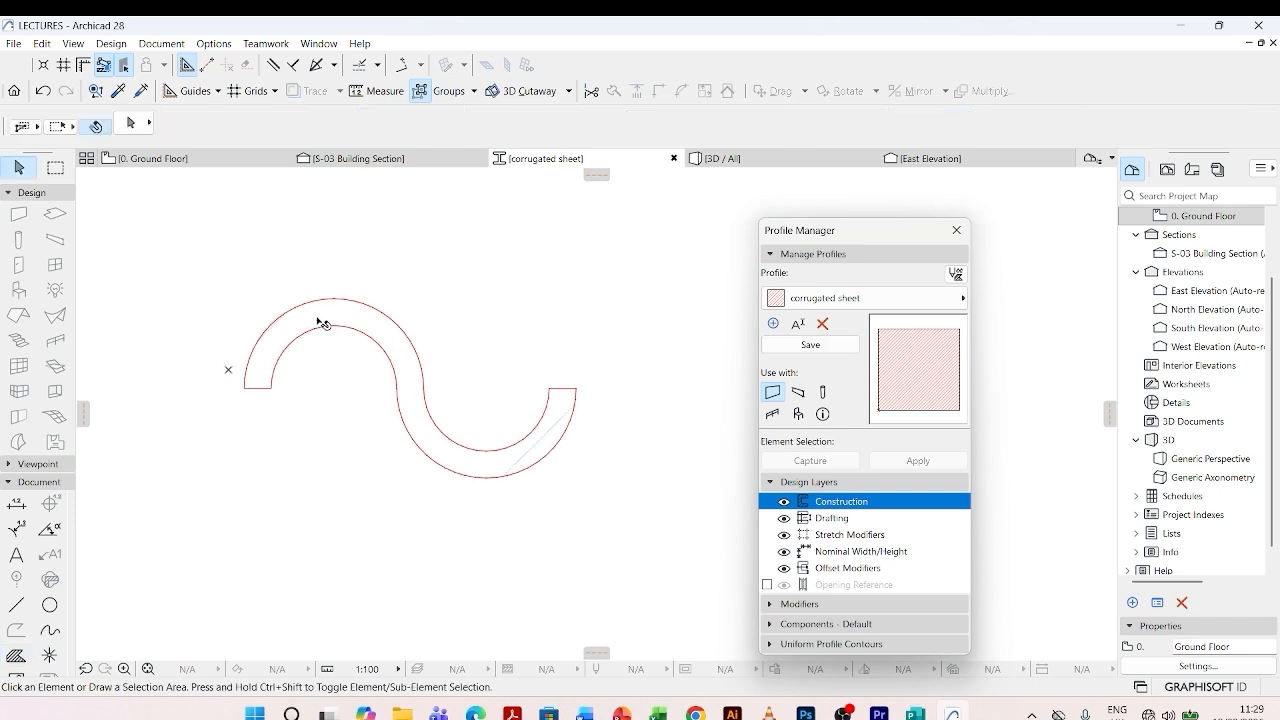
{"action": "left_click", "coordinate": [322, 325], "text": "shift"}
{"action": "scroll", "coordinate": [321, 326], "scroll_direction": "down", "scroll_amount": 2}
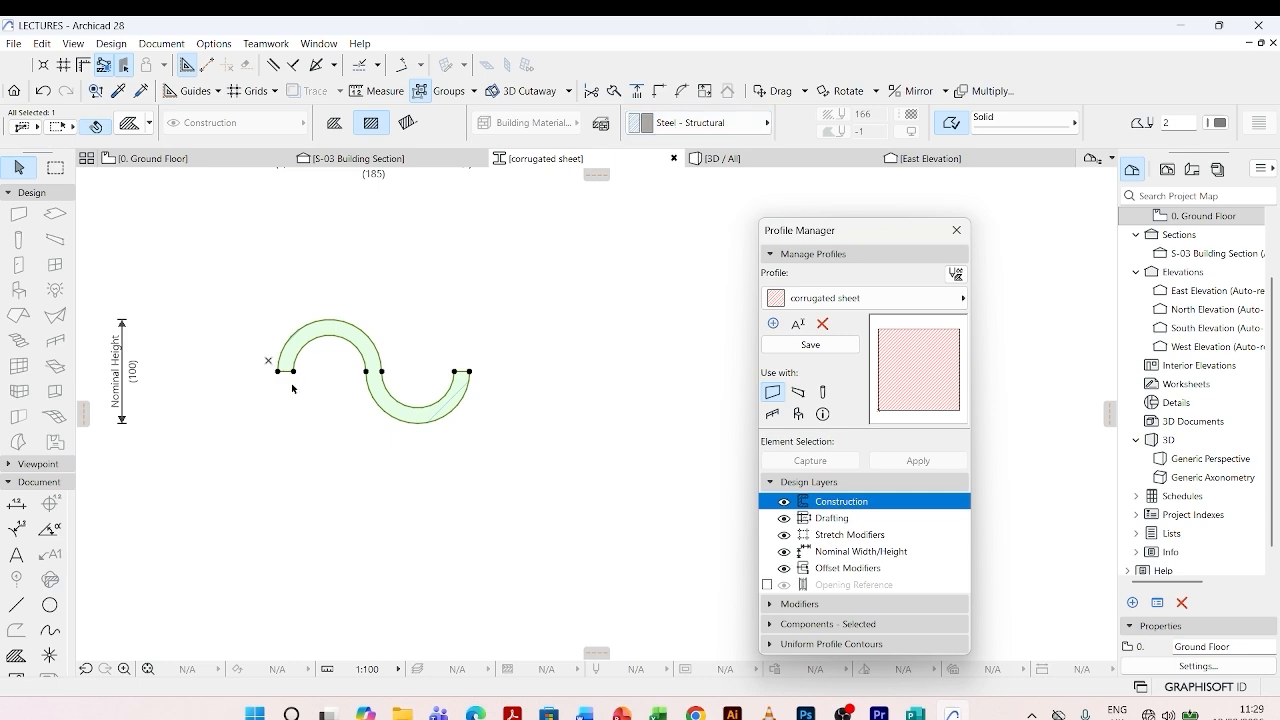
{"action": "left_click", "coordinate": [268, 361]}
- Move the Profile Manager out of the way and move the long horizontal line so its left end sits just above the wave's left end
{"action": "left_click_drag", "start_coordinate": [886, 234], "coordinate": [1016, 200]}
{"action": "scroll", "coordinate": [320, 355], "scroll_direction": "down", "scroll_amount": 1}
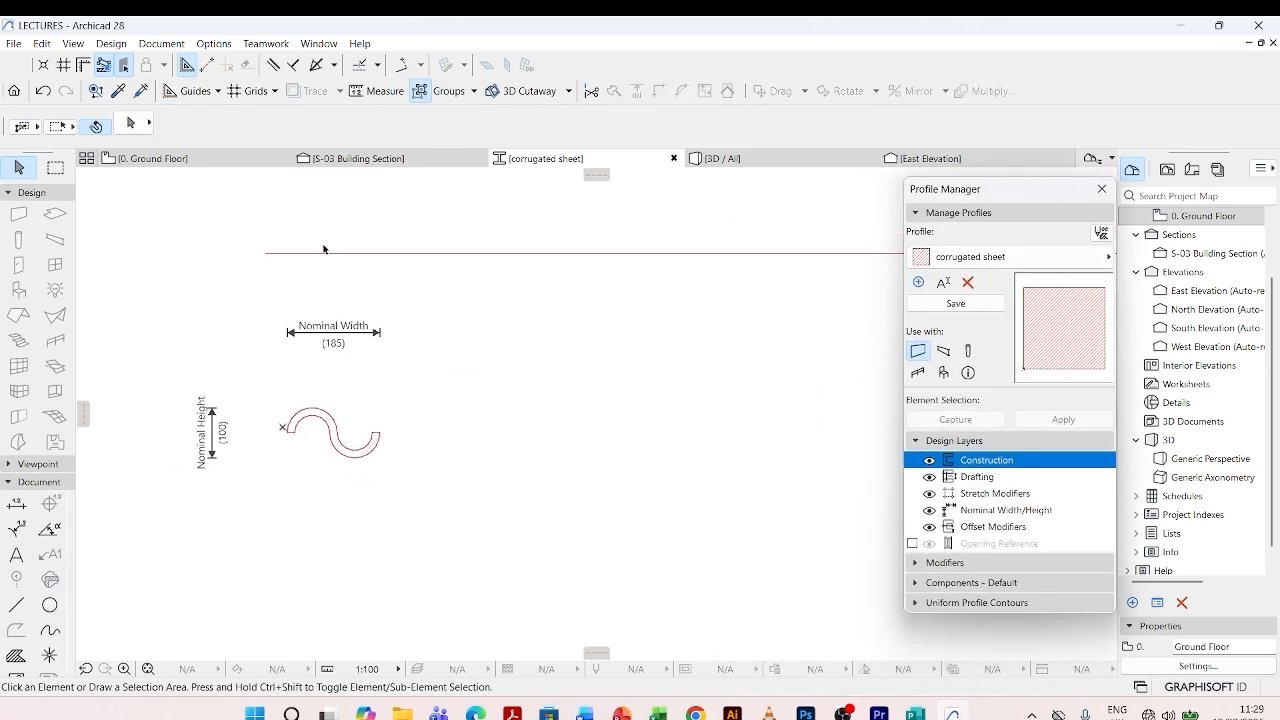
{"action": "left_click", "coordinate": [268, 254]}
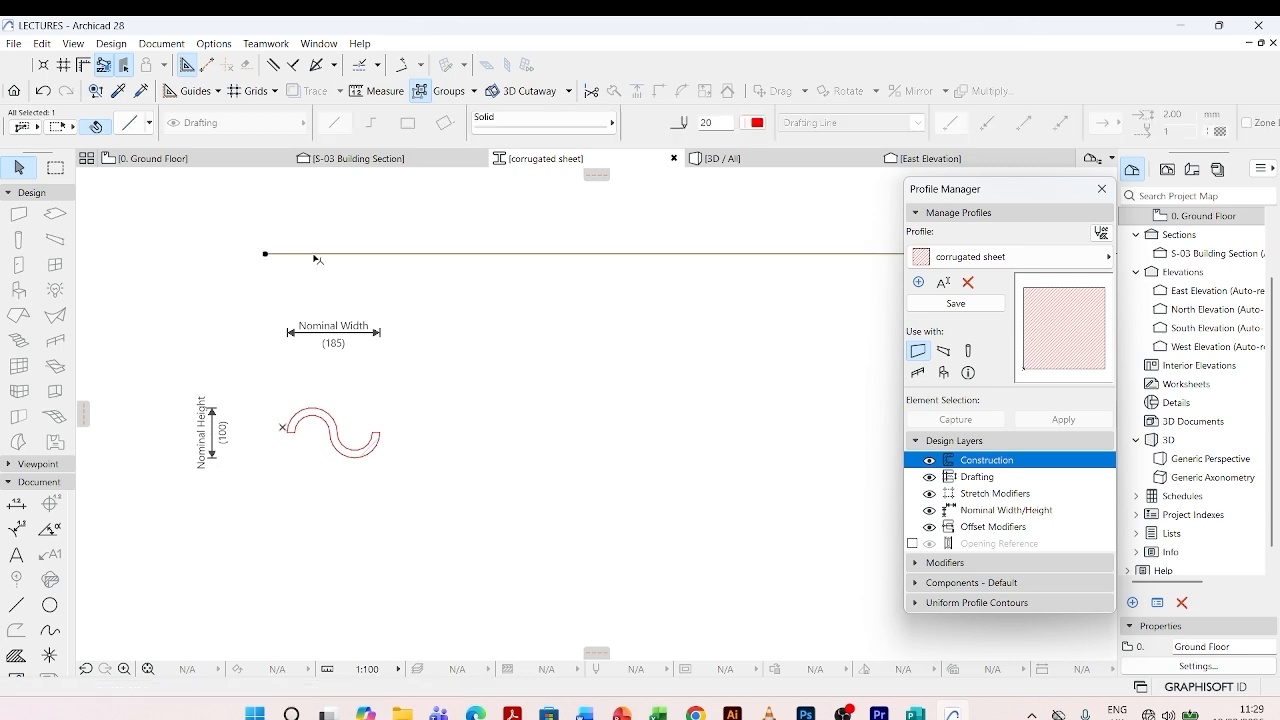
{"action": "key", "text": "ctrl+d"}
{"action": "left_click", "coordinate": [265, 254]}
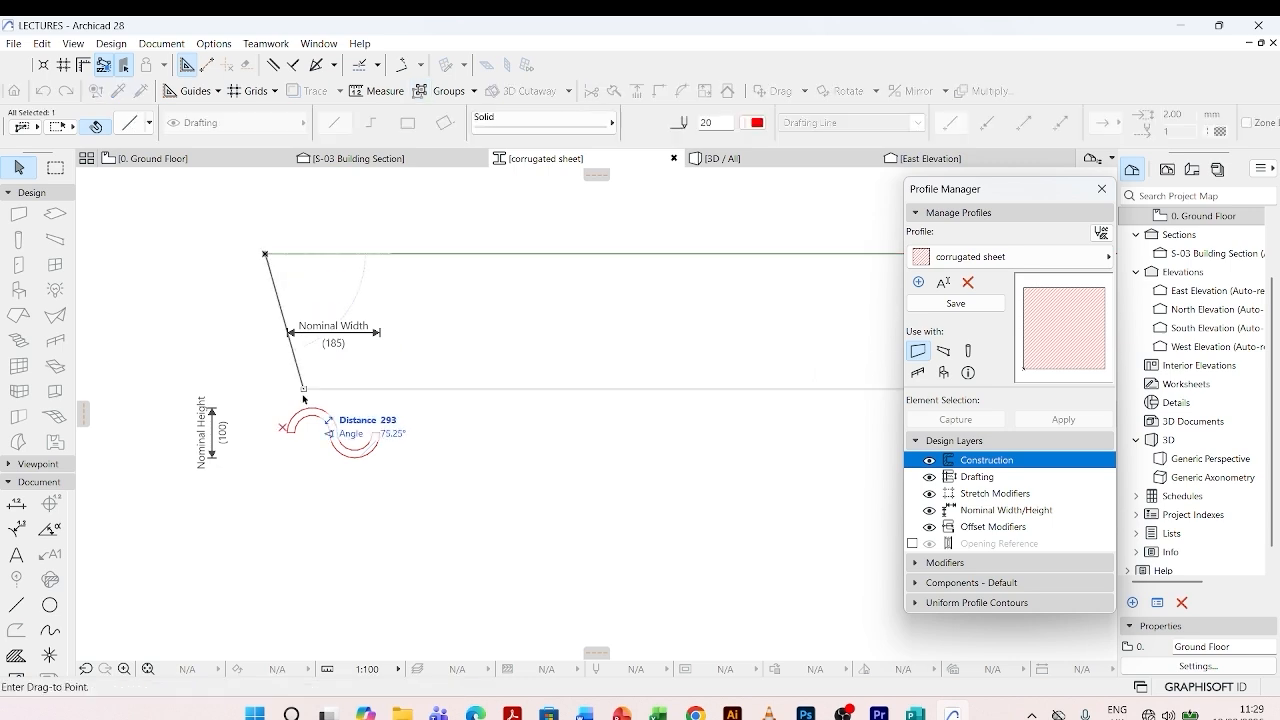
{"action": "scroll", "coordinate": [289, 400], "scroll_direction": "up", "scroll_amount": 3}
{"action": "left_click", "coordinate": [288, 395]}
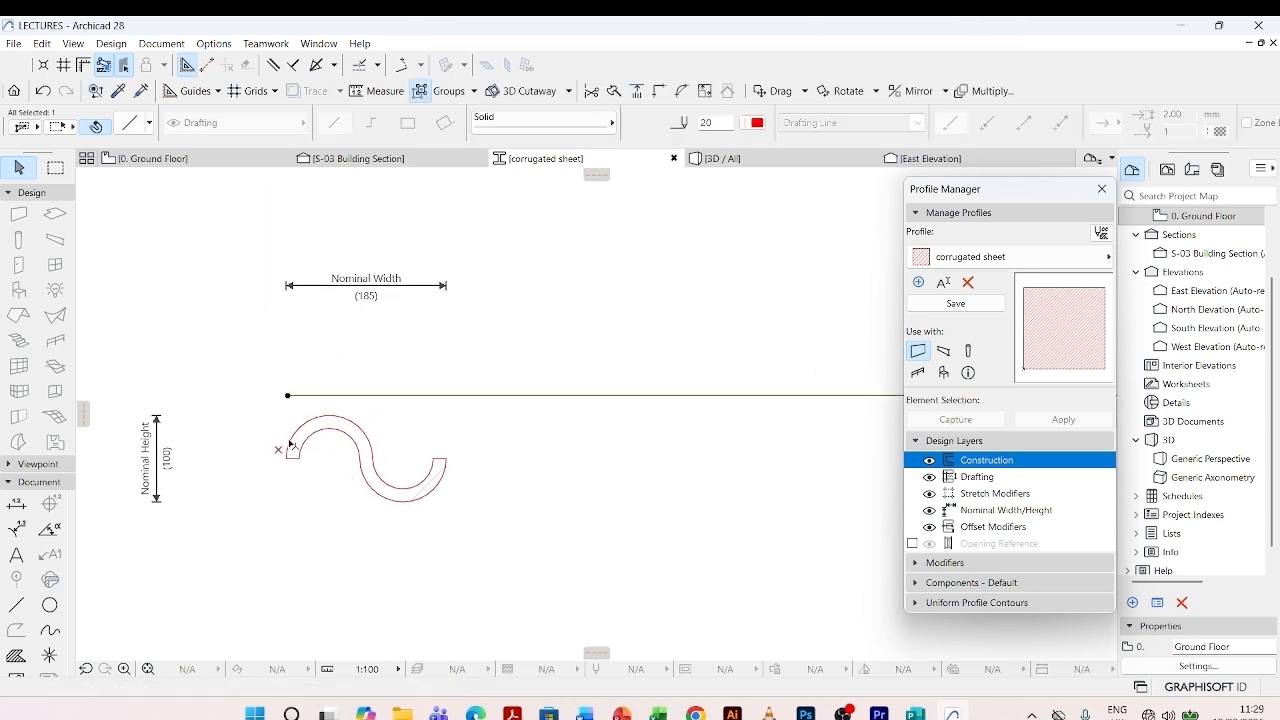
{"action": "key", "text": "Escape"}
- Shift the S-shaped fill horizontally so its left end lines up vertically with the start of the long line
{"action": "left_click", "coordinate": [292, 441]}
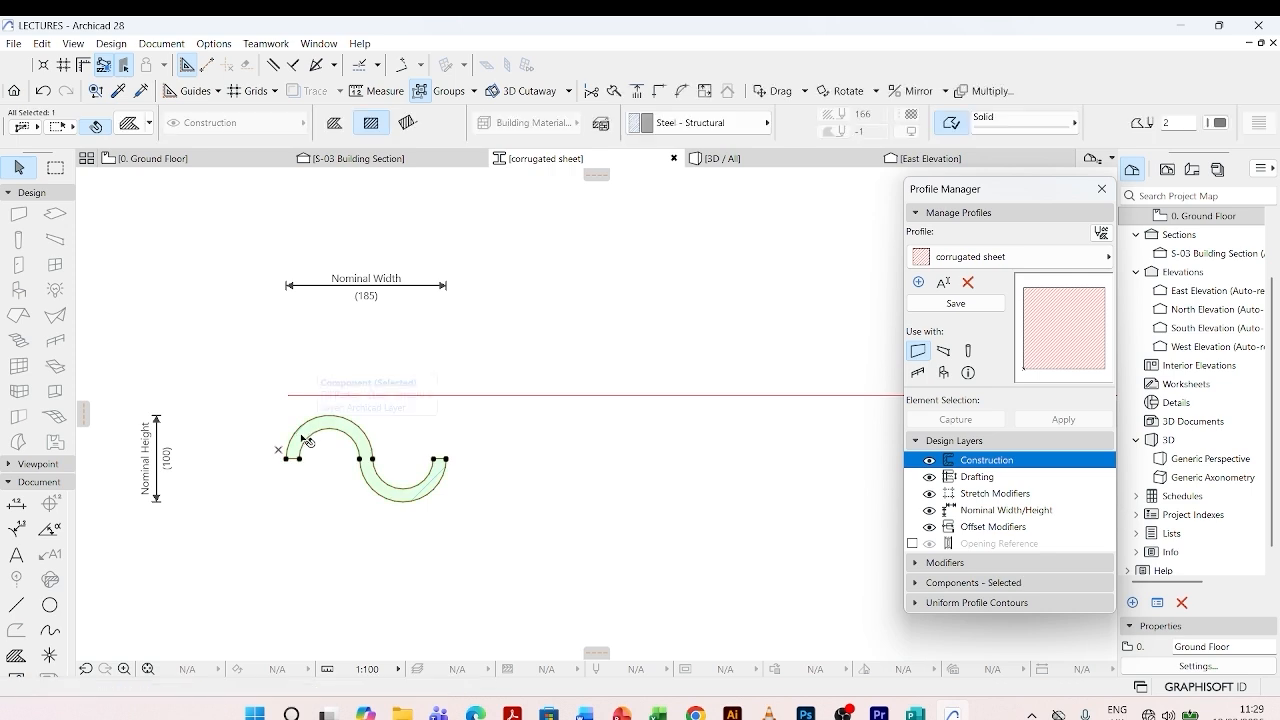
{"action": "scroll", "coordinate": [290, 456], "scroll_direction": "up", "scroll_amount": 2}
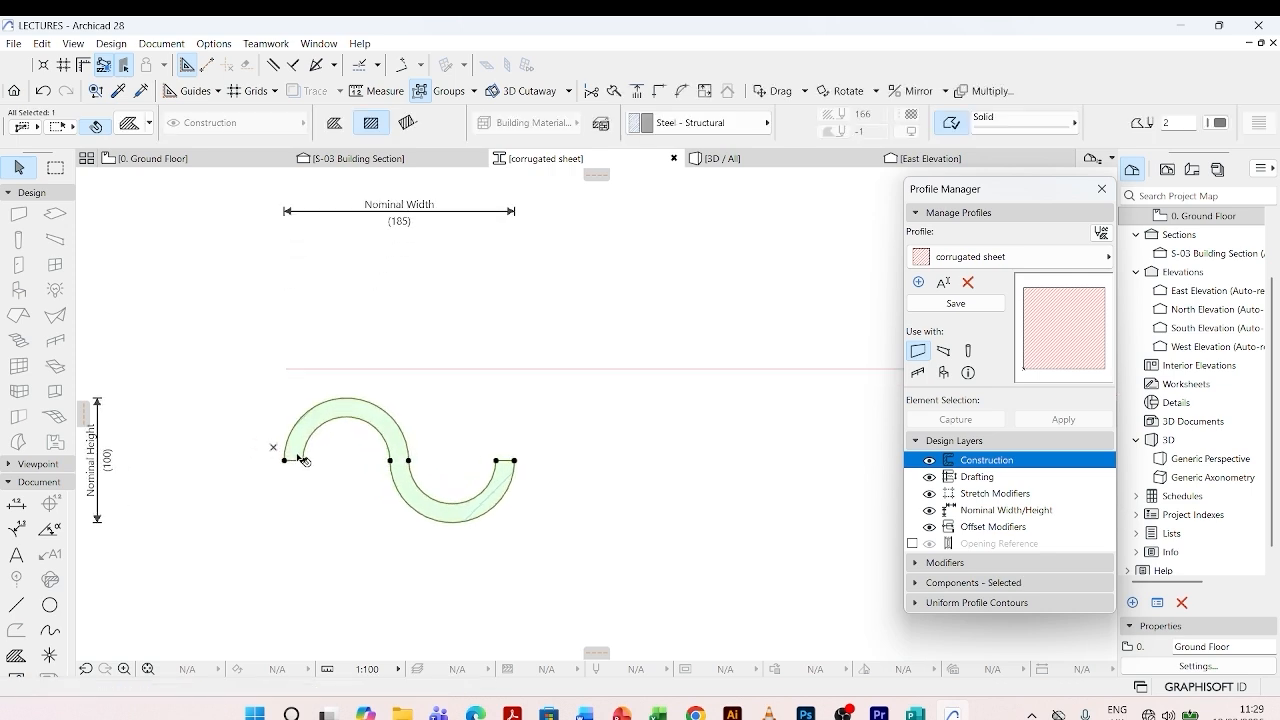
{"action": "key", "text": "ctrl+d"}
{"action": "left_click", "coordinate": [285, 460]}
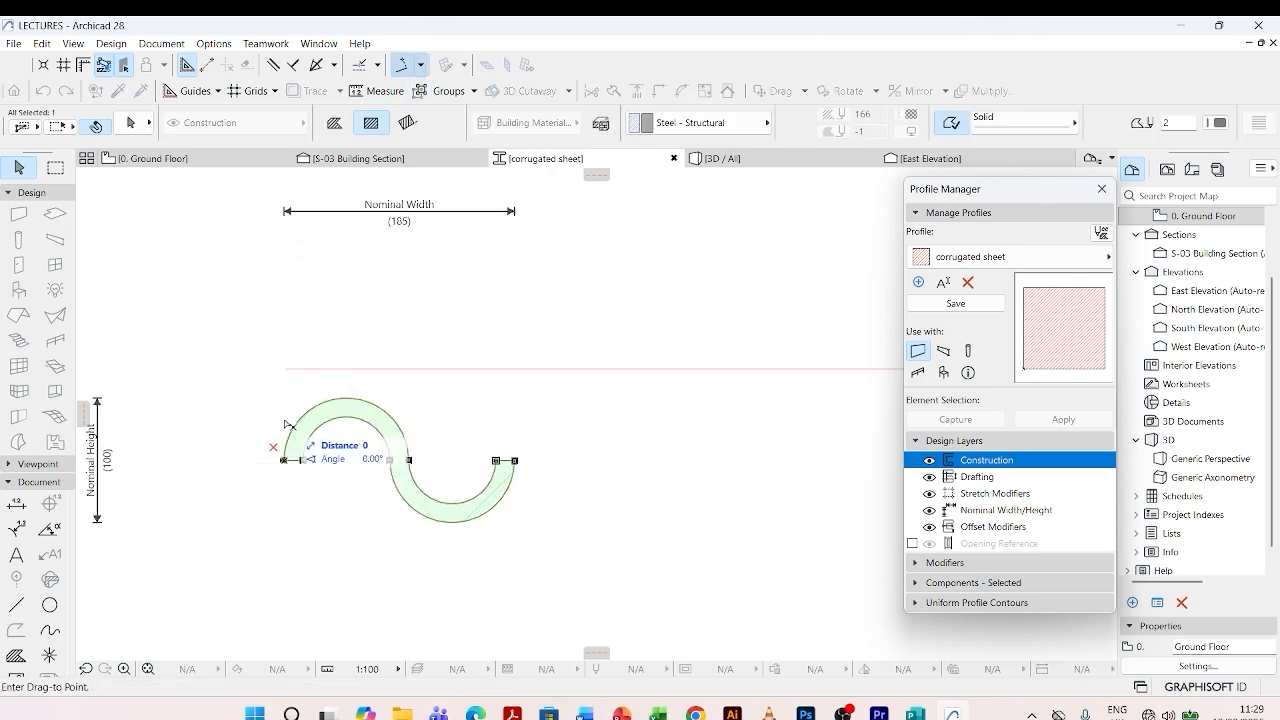
{"action": "left_click", "coordinate": [290, 376]}
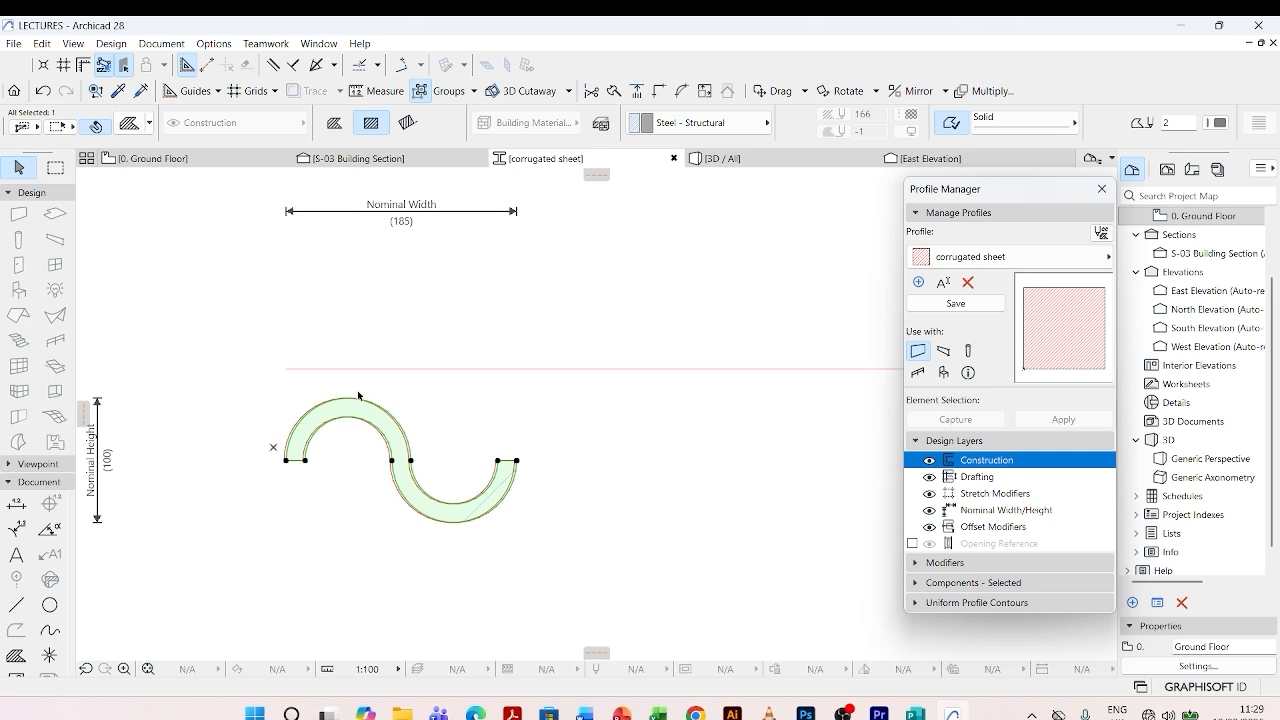
- Delete the leftover red arcs and closing lines of the original outline, keeping only the S-shaped fill and the long line
{"action": "key", "text": "Escape"}
{"action": "scroll", "coordinate": [312, 448], "scroll_direction": "up", "scroll_amount": 3}
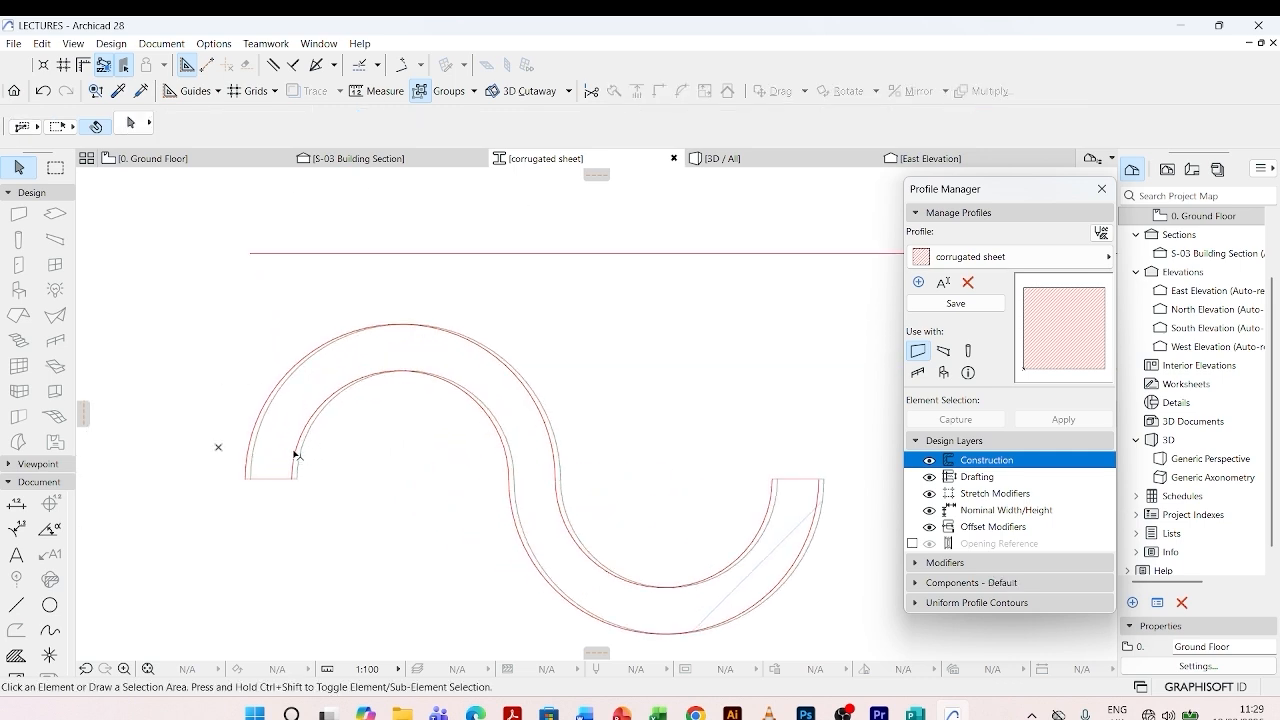
{"action": "left_click", "coordinate": [295, 455]}
{"action": "key", "text": "Delete"}
{"action": "left_click", "coordinate": [269, 480]}
{"action": "key", "text": "Delete"}
{"action": "left_click", "coordinate": [258, 433]}
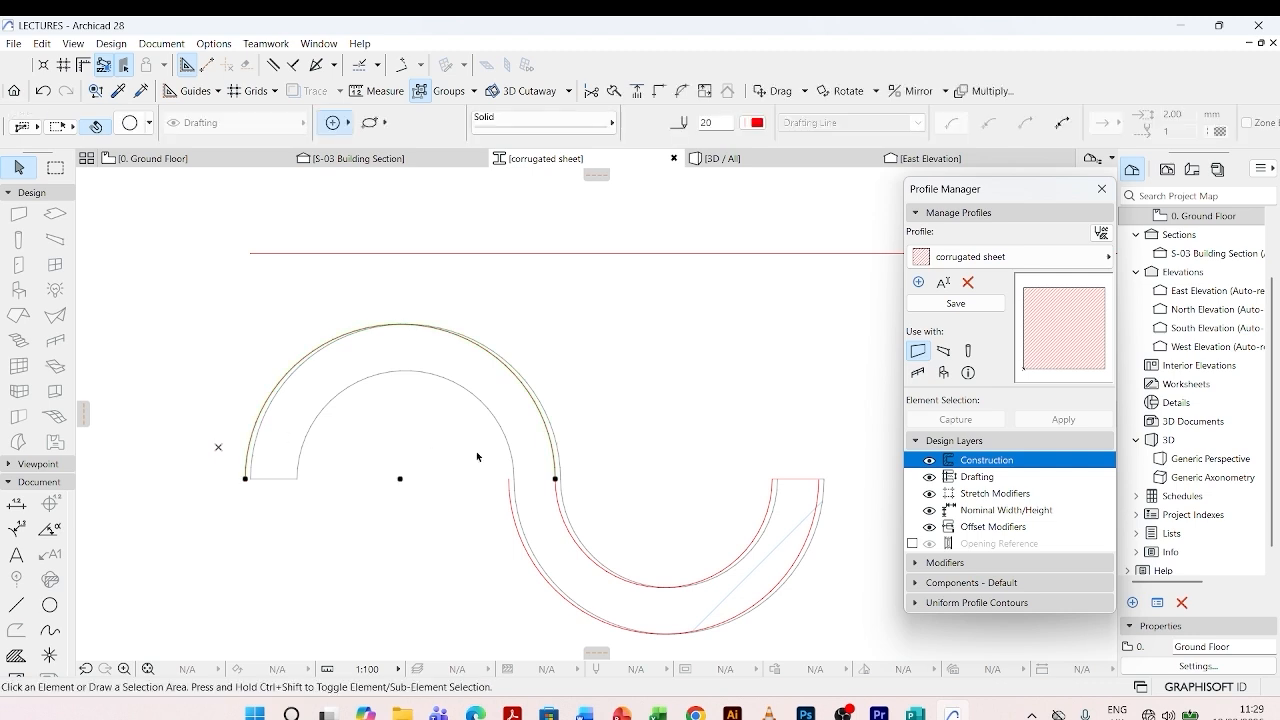
{"action": "key", "text": "Delete"}
{"action": "left_click", "coordinate": [513, 500]}
{"action": "key", "text": "Delete"}
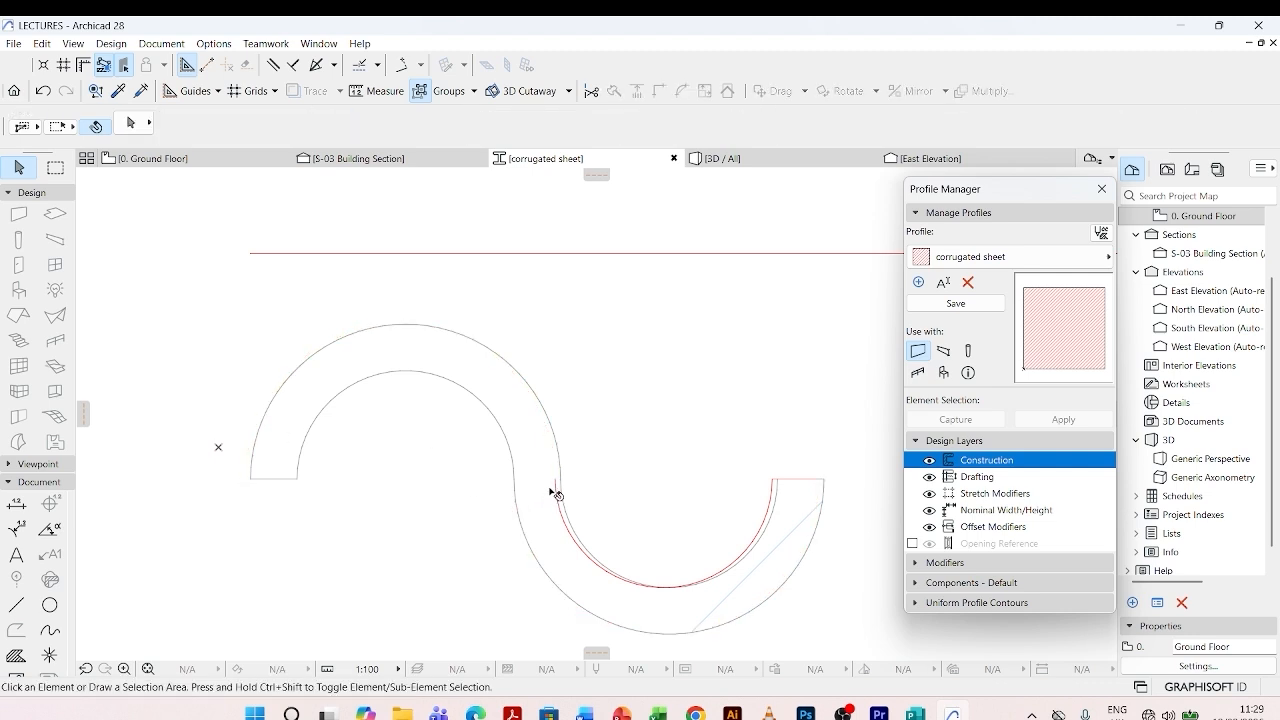
{"action": "left_click", "coordinate": [553, 490]}
{"action": "key", "text": "Delete"}
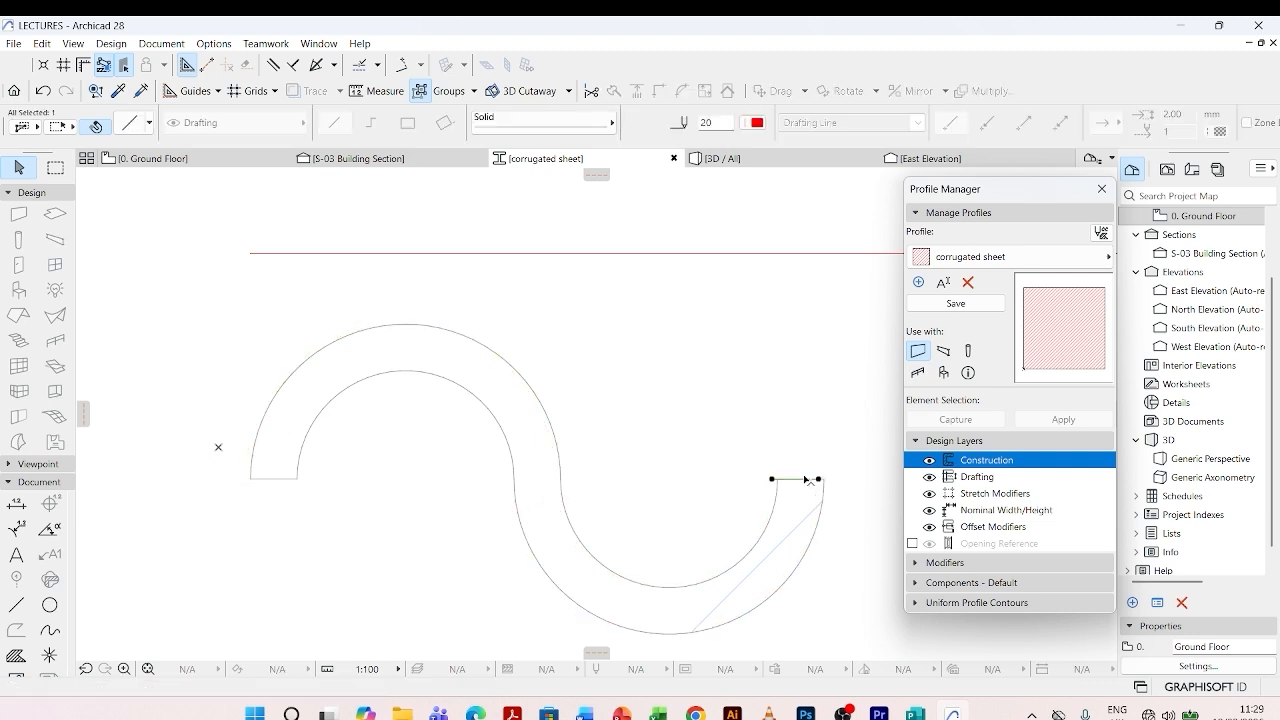
{"action": "scroll", "coordinate": [363, 431], "scroll_direction": "down", "scroll_amount": 2}
{"action": "scroll", "coordinate": [363, 431], "scroll_direction": "down", "scroll_amount": 3}
- Measure the width of the S-shaped fill from its outer left end to its outer right end
{"action": "key", "text": "ctrl+a"}
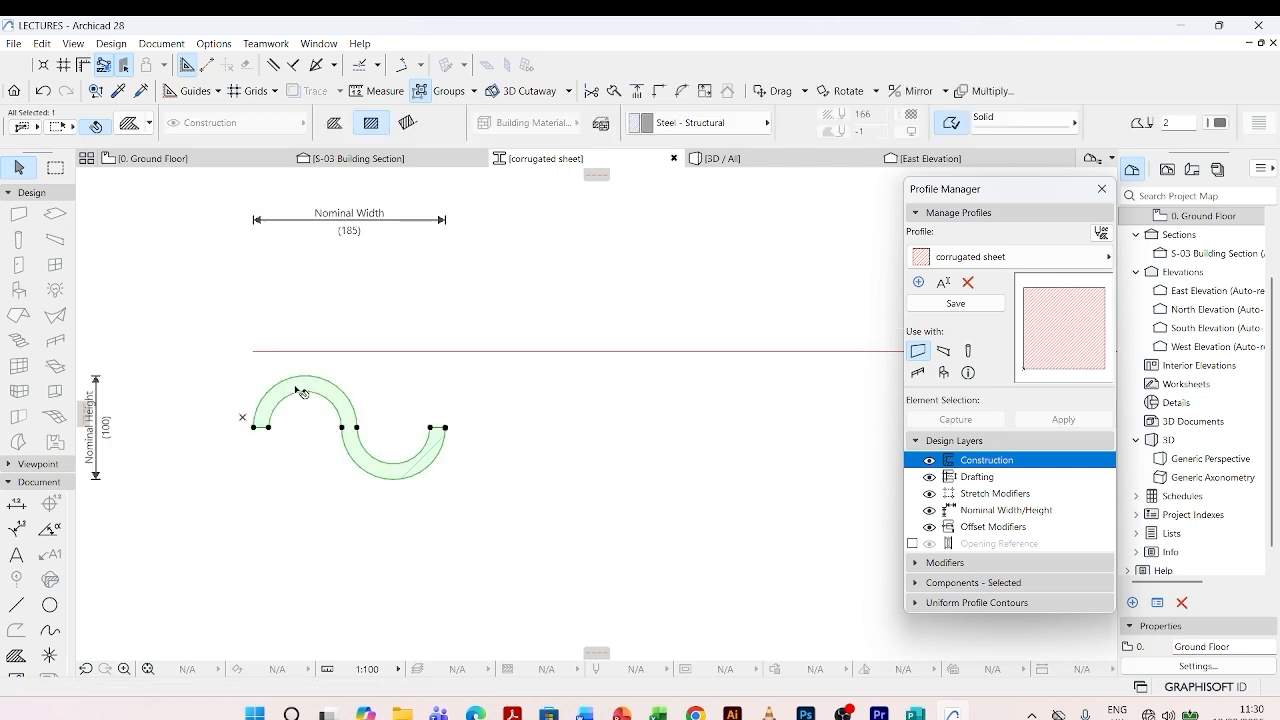
{"action": "scroll", "coordinate": [238, 428], "scroll_direction": "down", "scroll_amount": 2}
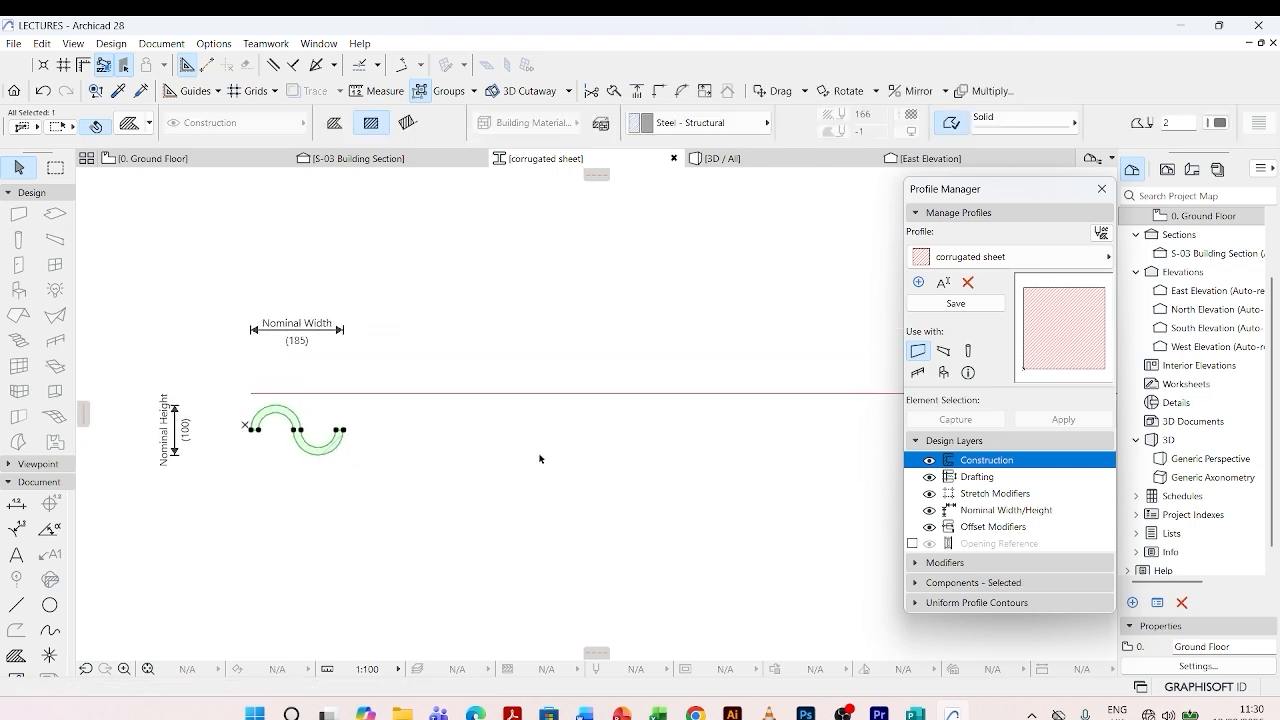
{"action": "scroll", "coordinate": [290, 440], "scroll_direction": "up", "scroll_amount": 4}
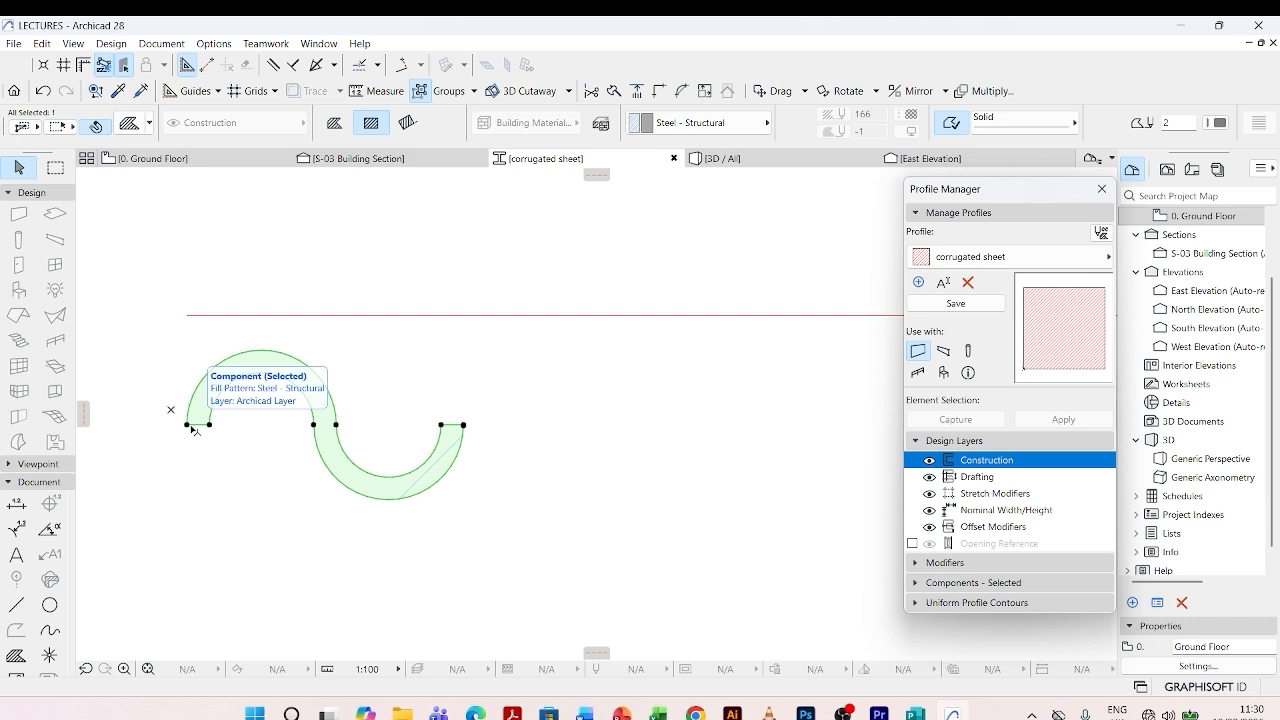
{"action": "key", "text": "Escape"}
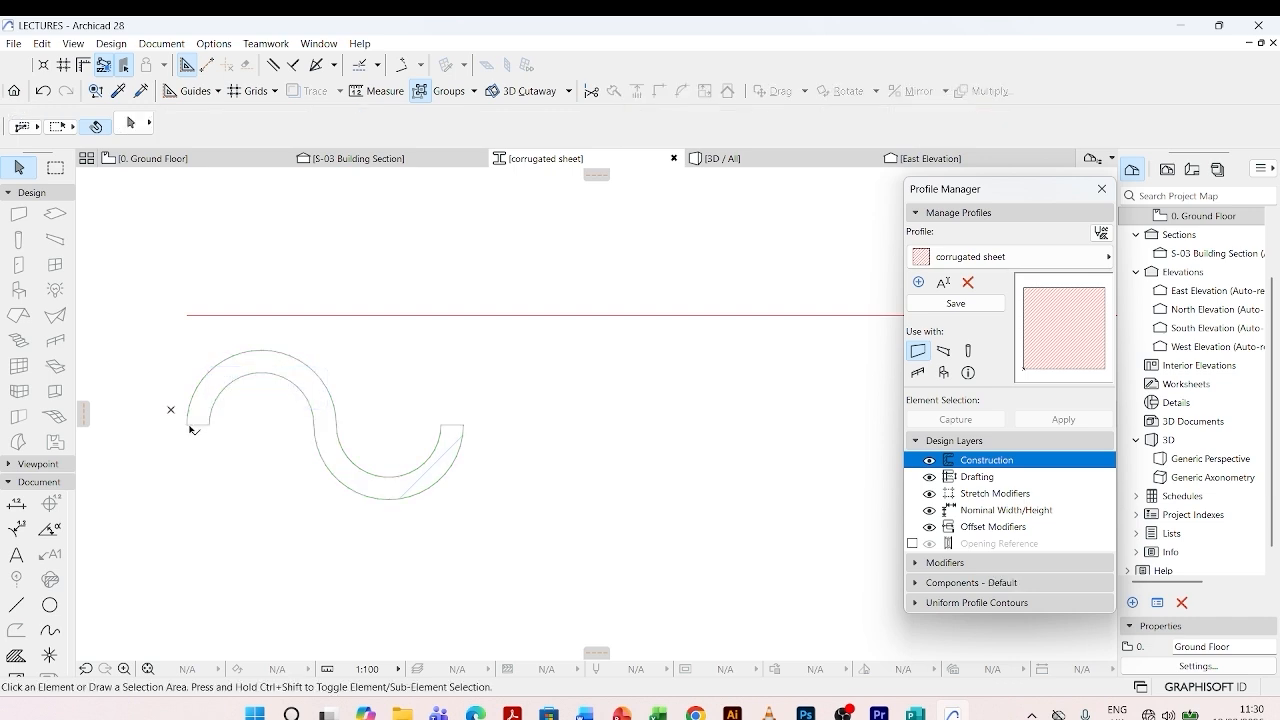
{"action": "key", "text": "m"}
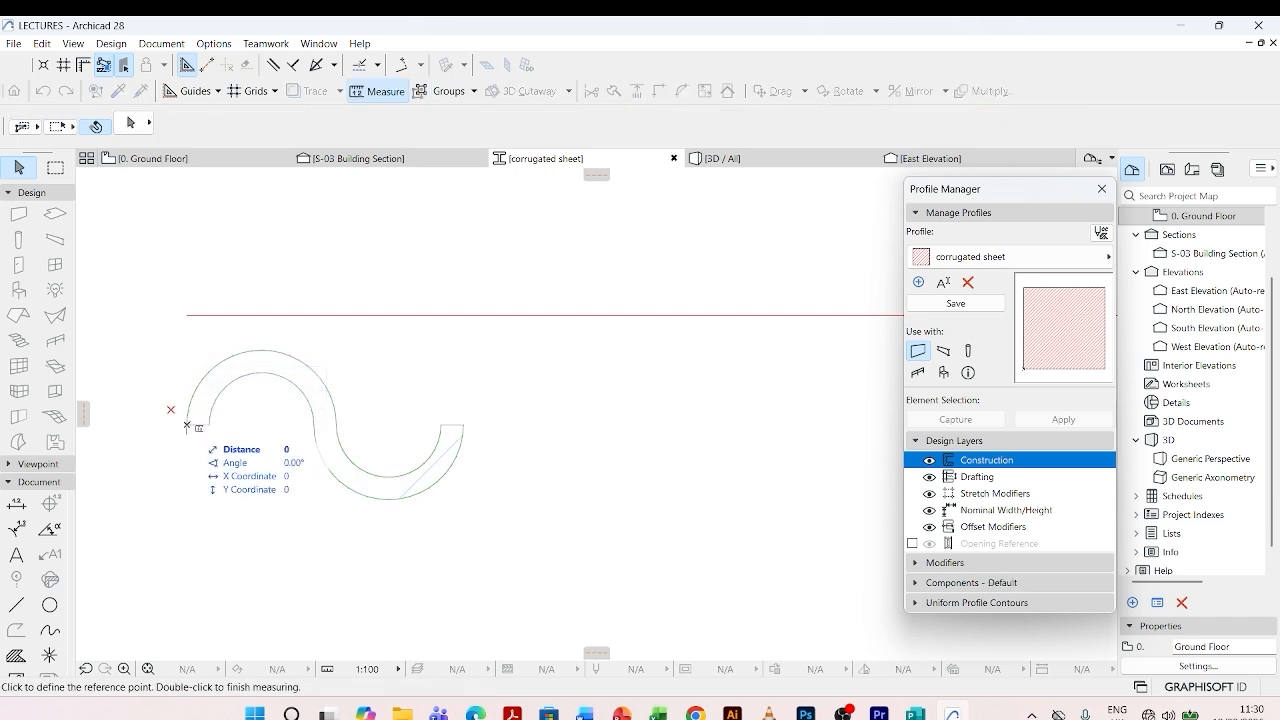
{"action": "left_click", "coordinate": [186, 425]}
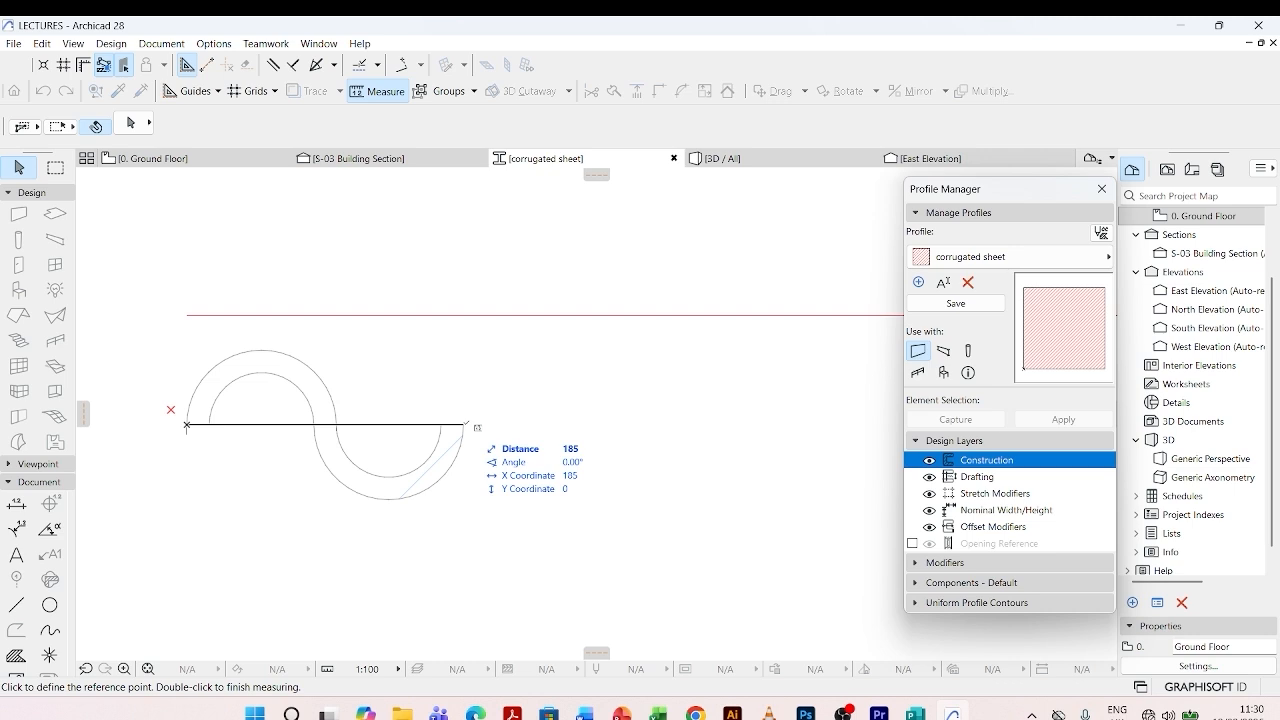
{"action": "key", "text": "Escape"}
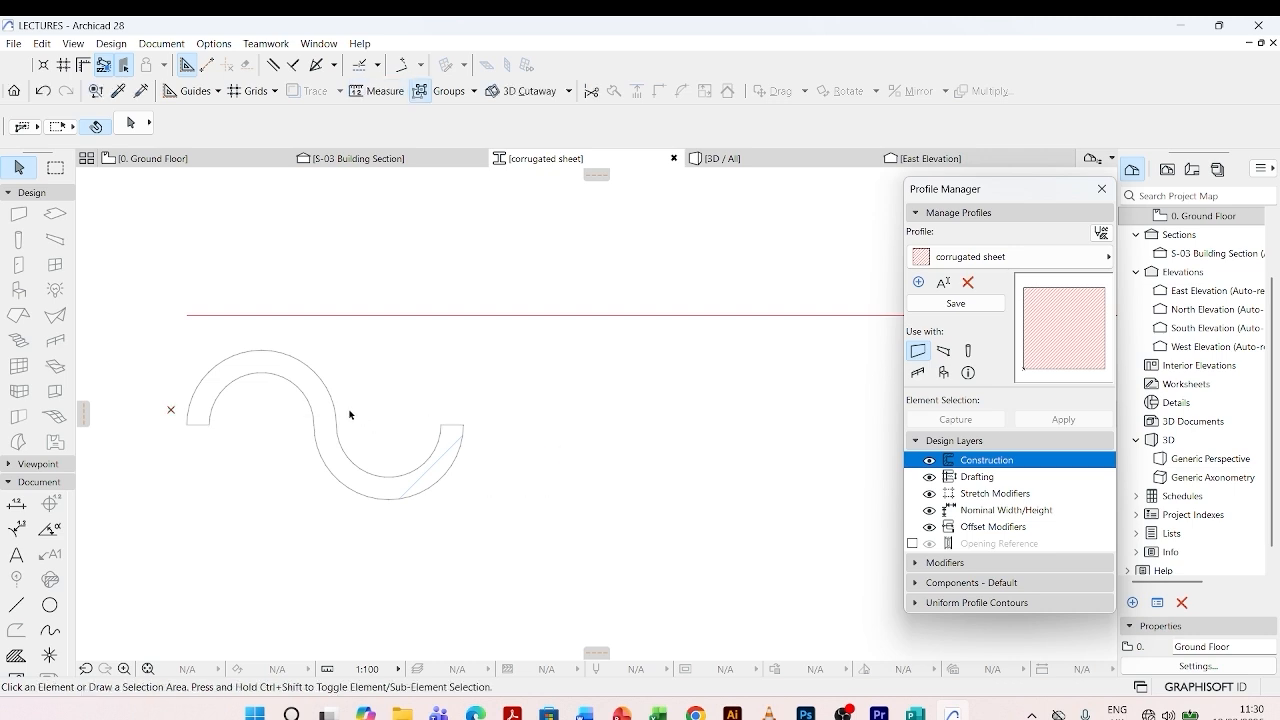
- Set up a drag multiplication of the S-shaped fill using the Spread method with a spacing of 185
{"action": "left_click", "coordinate": [287, 375]}
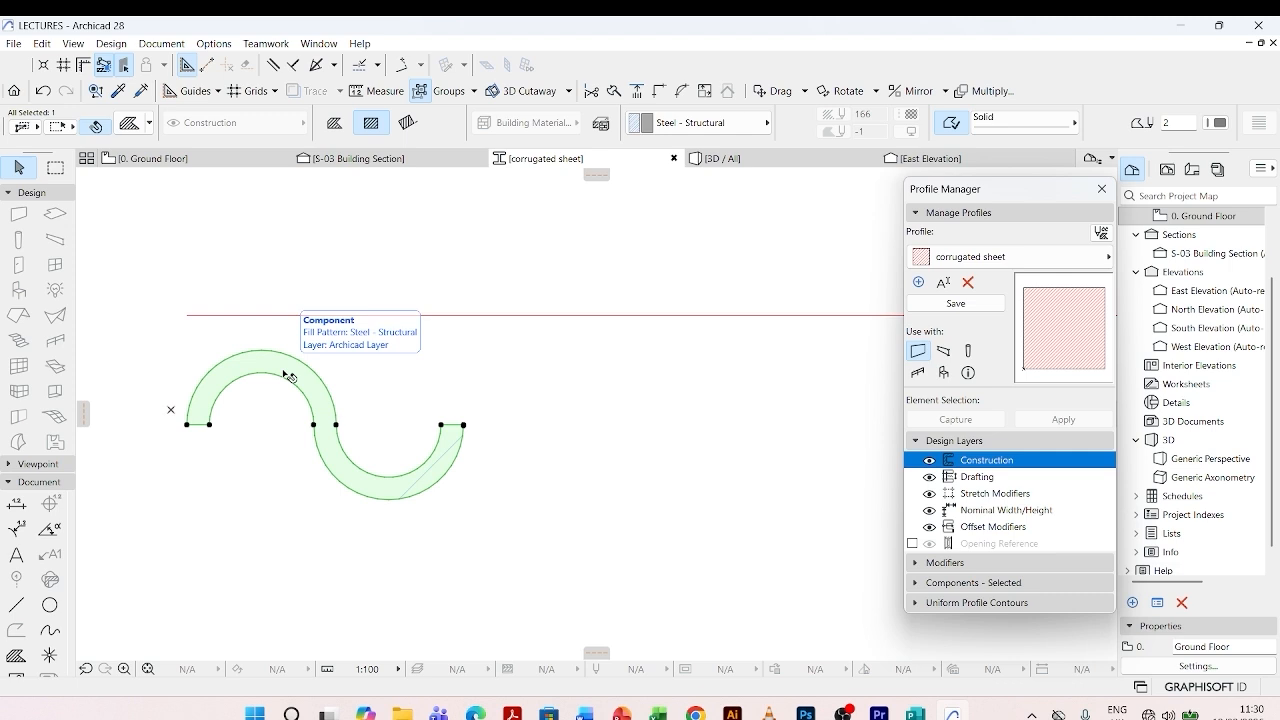
{"action": "key", "text": "ctrl+u"}
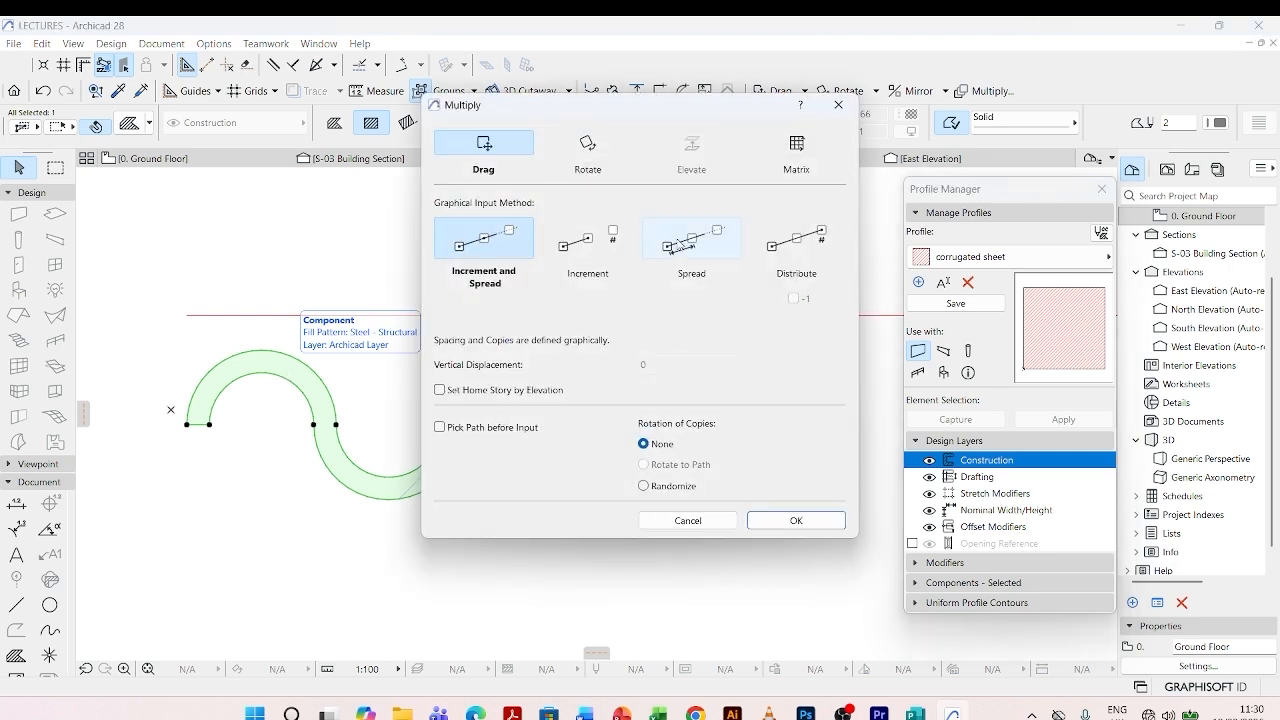
{"action": "left_click", "coordinate": [680, 245]}
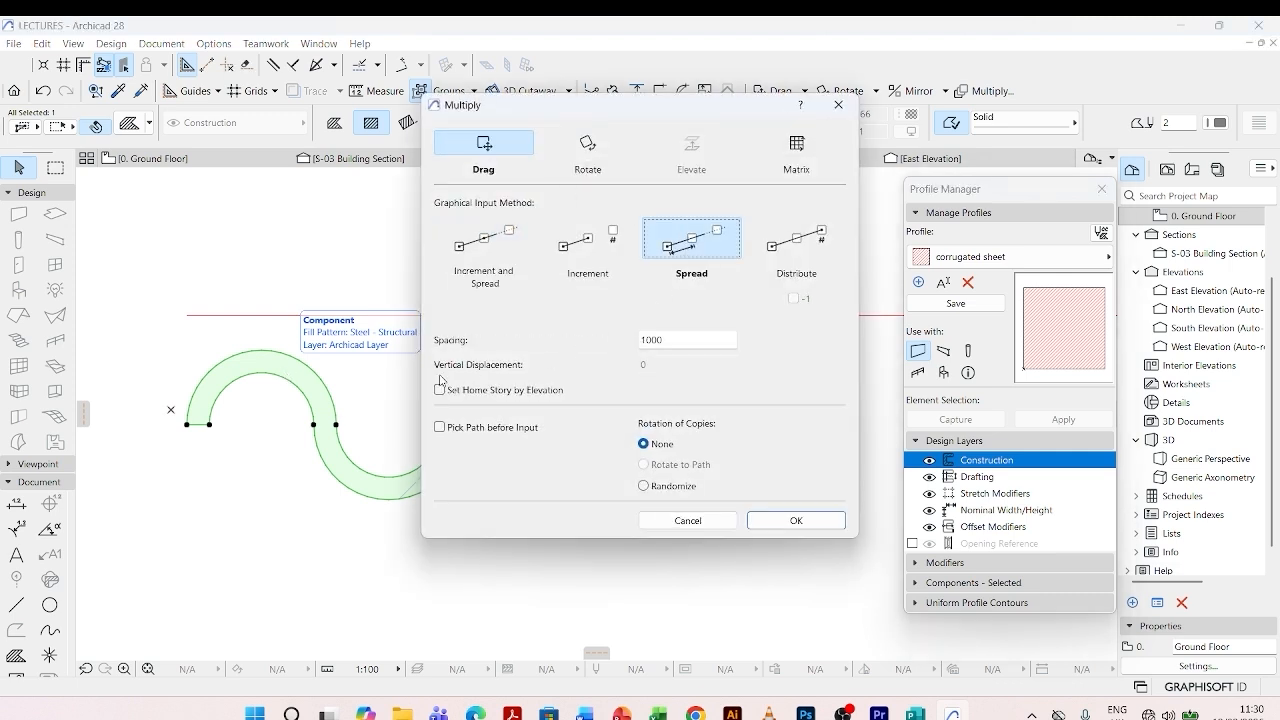
{"action": "left_click_drag", "start_coordinate": [665, 339], "coordinate": [640, 340]}
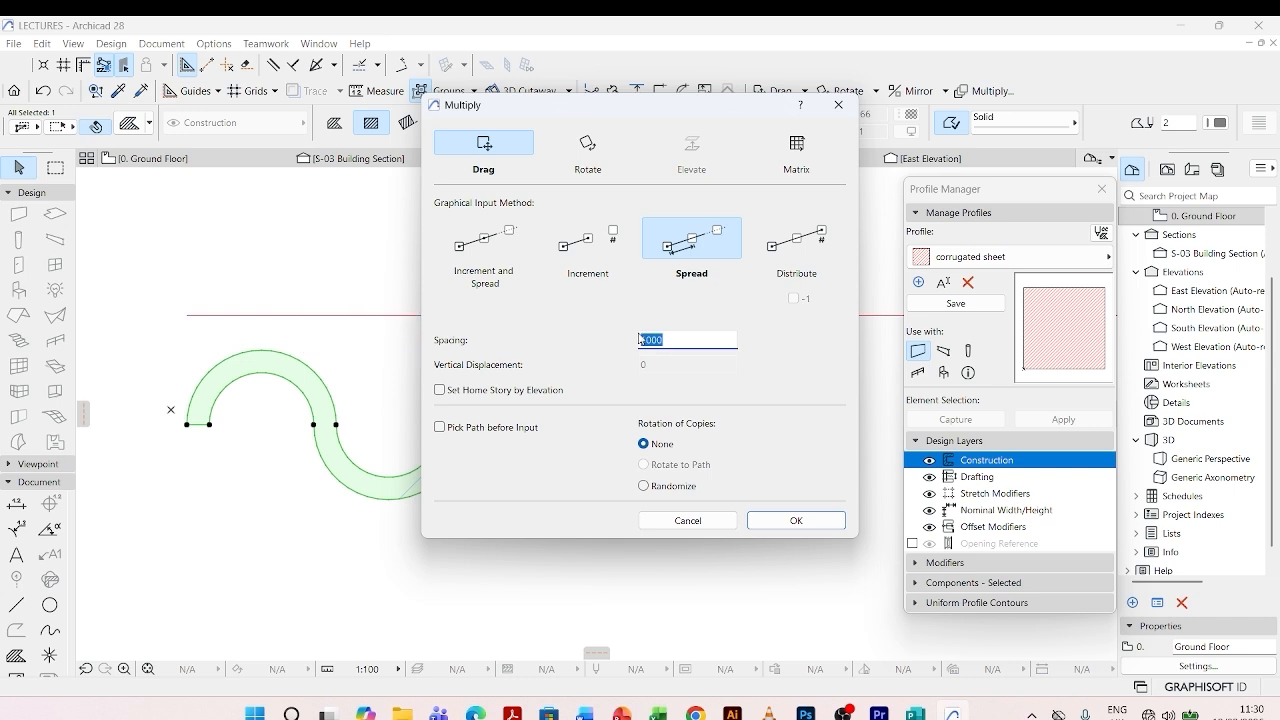
{"action": "type", "text": "185"}
{"action": "left_click", "coordinate": [758, 519]}
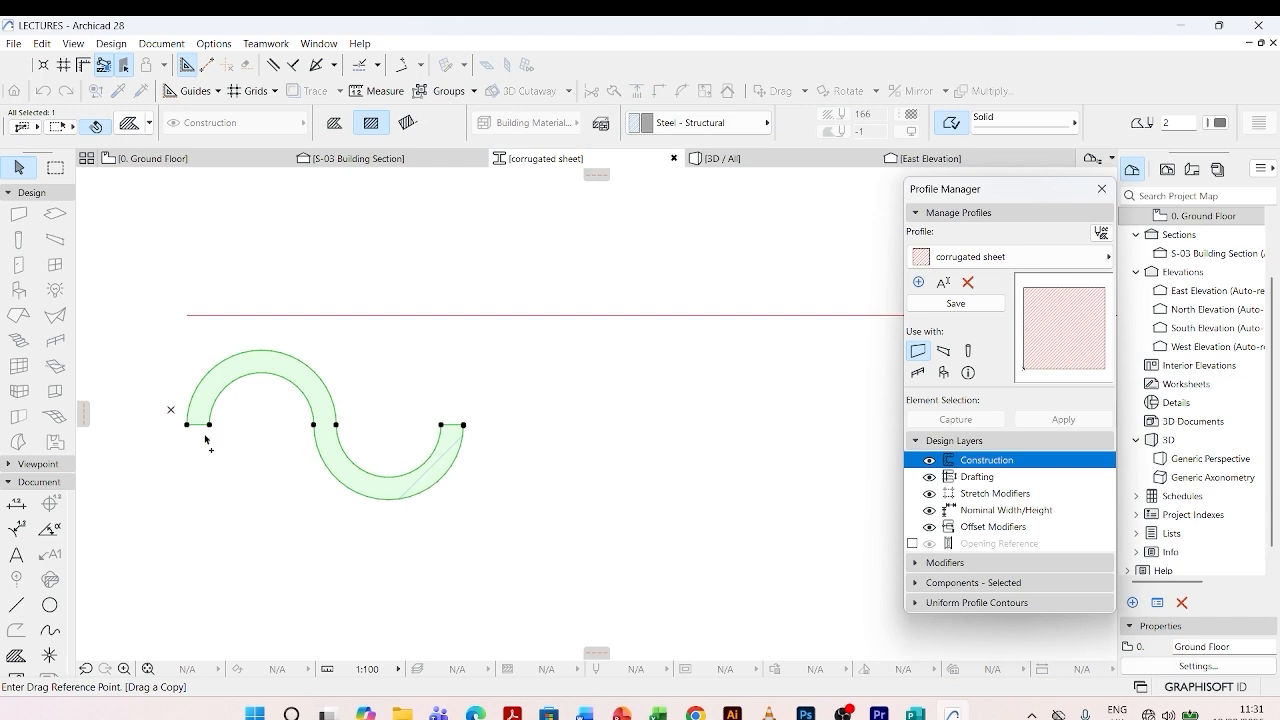
- Try to spread copies horizontally from the wave's outer left end to the far end of the long line
{"action": "left_click", "coordinate": [187, 425]}
{"action": "scroll", "coordinate": [374, 426], "scroll_direction": "down", "scroll_amount": 3}
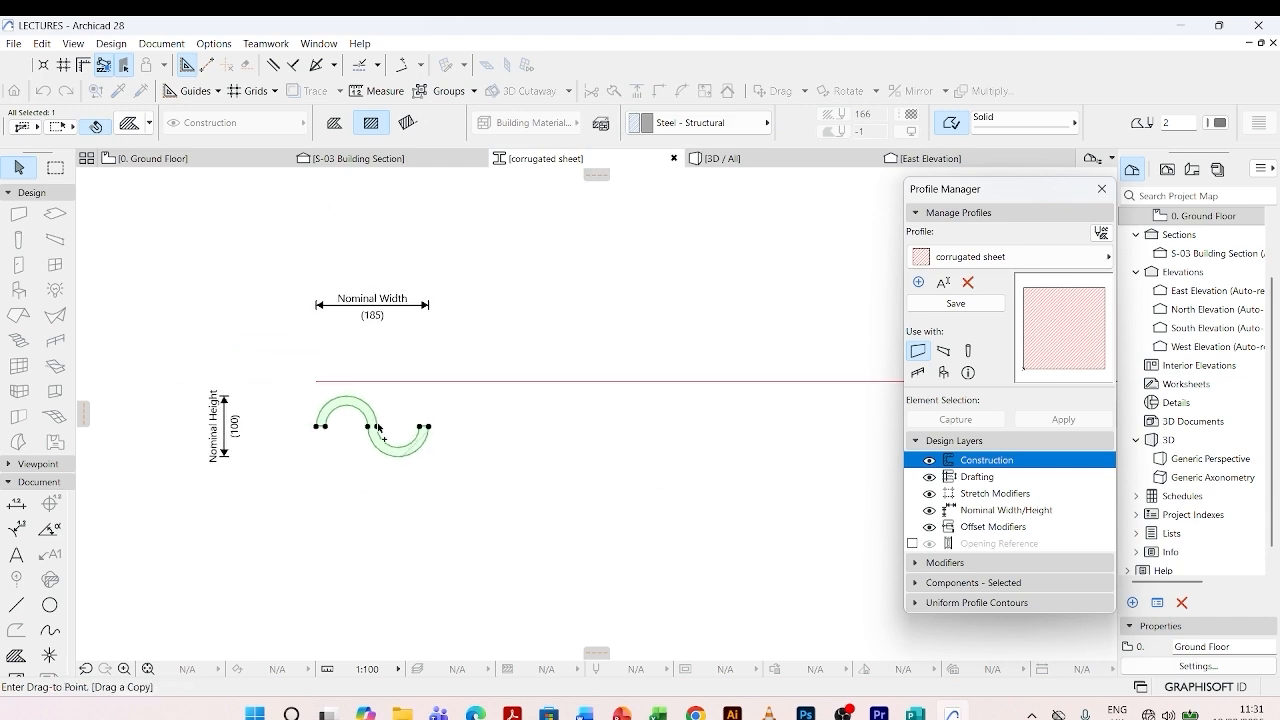
{"action": "scroll", "coordinate": [300, 450], "scroll_direction": "down", "scroll_amount": 3}
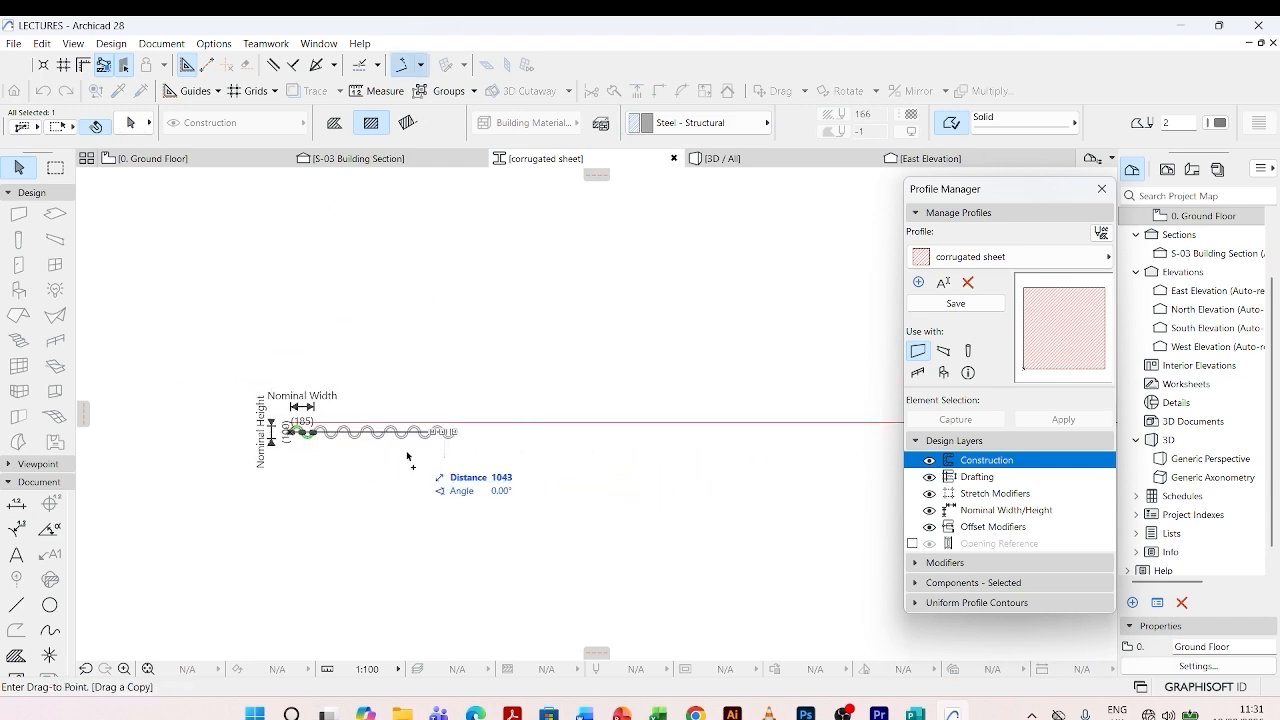
{"action": "scroll", "coordinate": [297, 456], "scroll_direction": "down", "scroll_amount": 3}
{"action": "scroll", "coordinate": [617, 461], "scroll_direction": "up", "scroll_amount": 5}
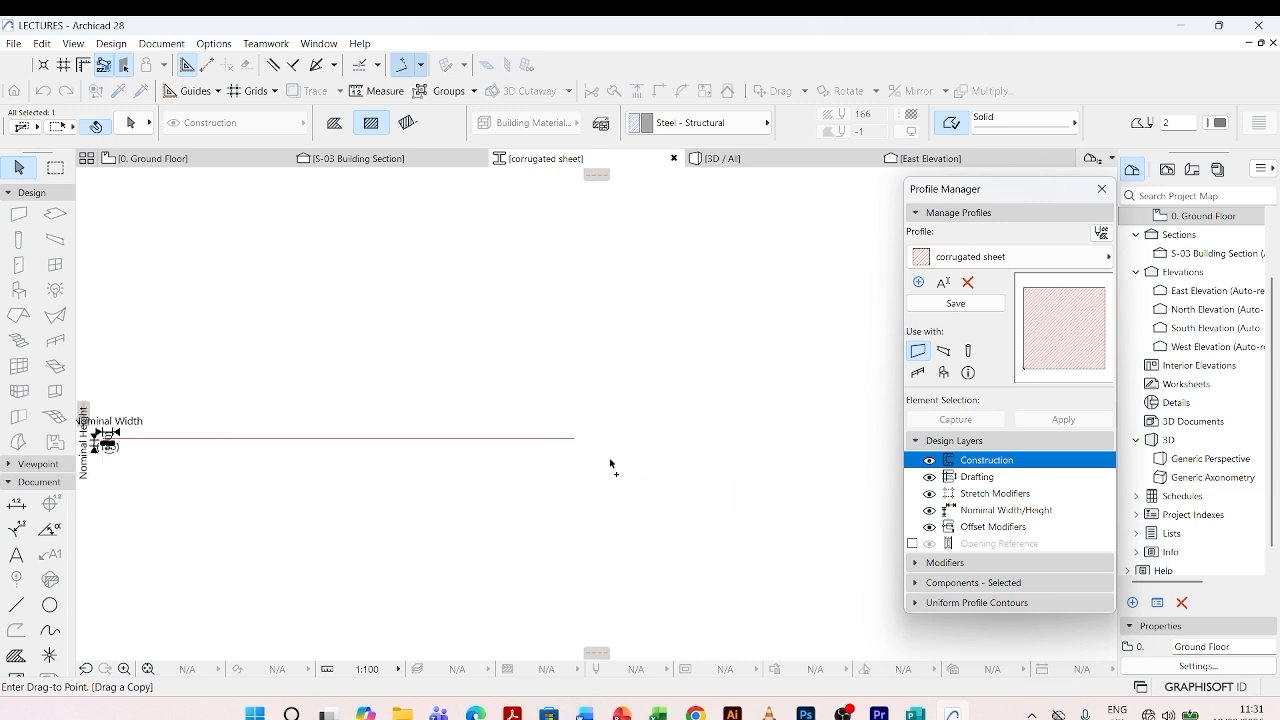
{"action": "scroll", "coordinate": [533, 425], "scroll_direction": "up", "scroll_amount": 3}
{"action": "left_click", "coordinate": [532, 427]}
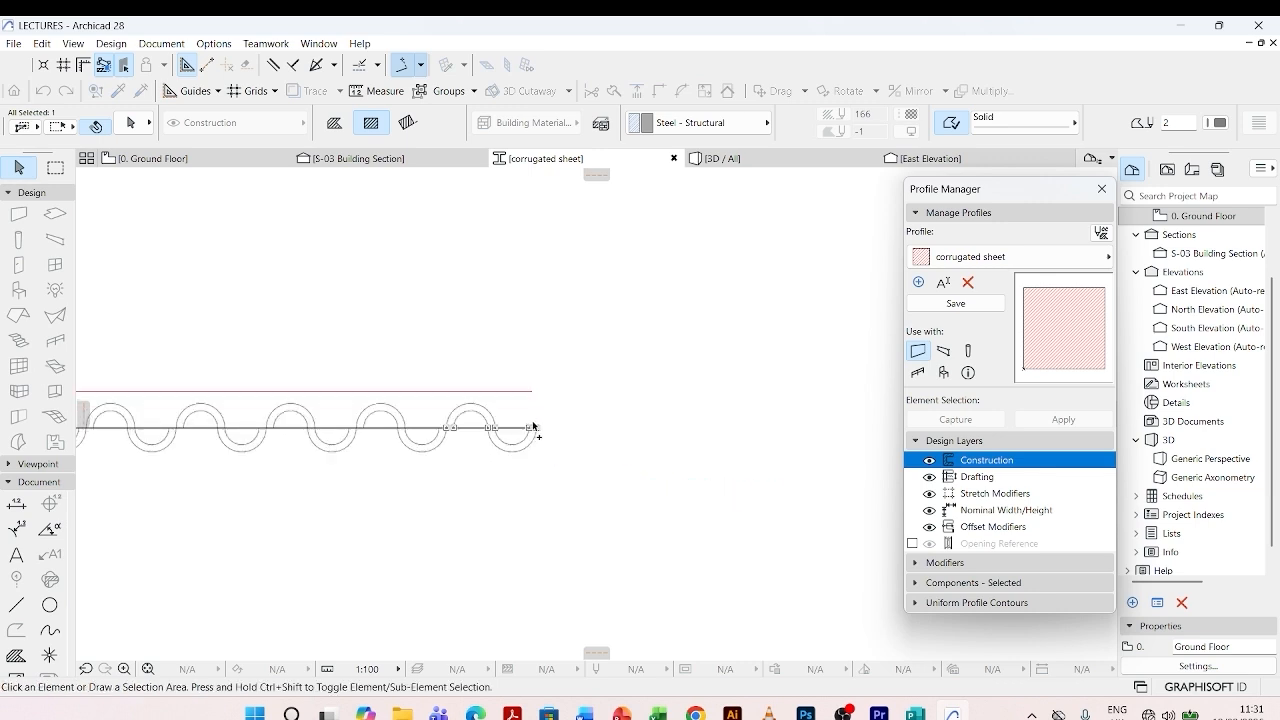
- Check the joints between the multiplied waves, and undo the multiplication
{"action": "left_click", "coordinate": [592, 390]}
{"action": "scroll", "coordinate": [535, 430], "scroll_direction": "up", "scroll_amount": 4}
{"action": "scroll", "coordinate": [655, 435], "scroll_direction": "down", "scroll_amount": 7}
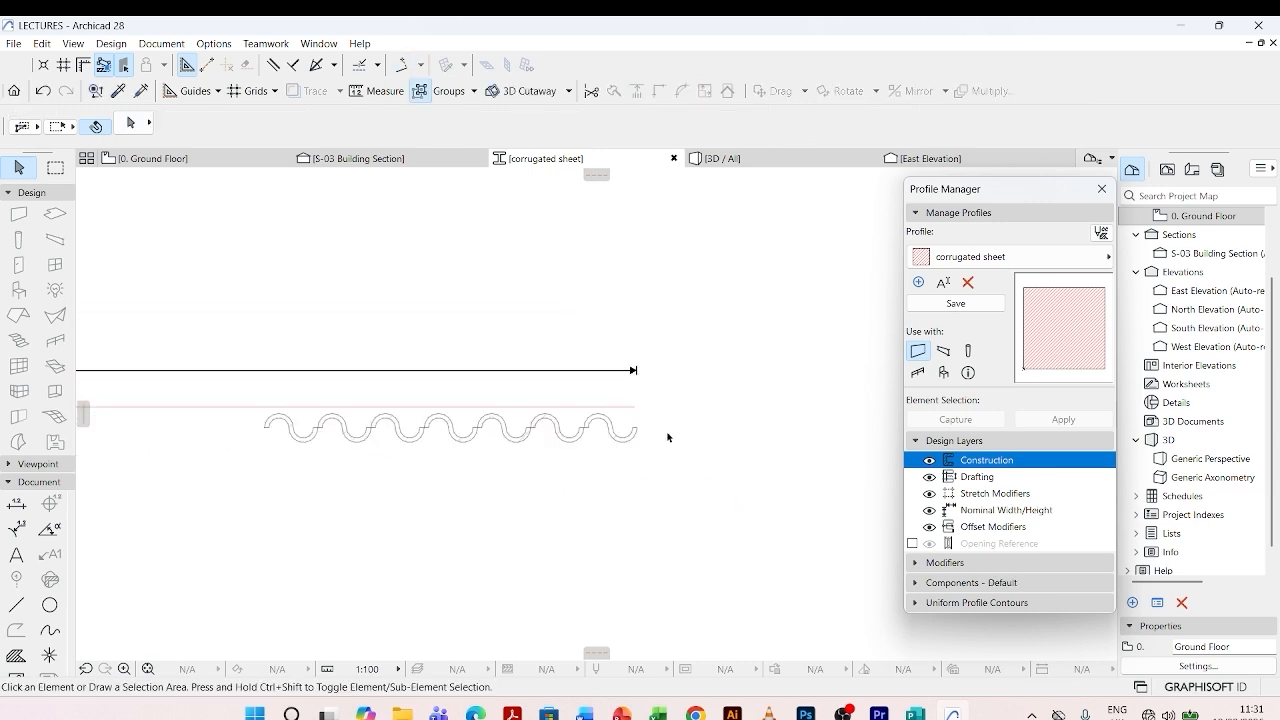
{"action": "scroll", "coordinate": [517, 425], "scroll_direction": "up", "scroll_amount": 4}
{"action": "scroll", "coordinate": [528, 405], "scroll_direction": "up", "scroll_amount": 3}
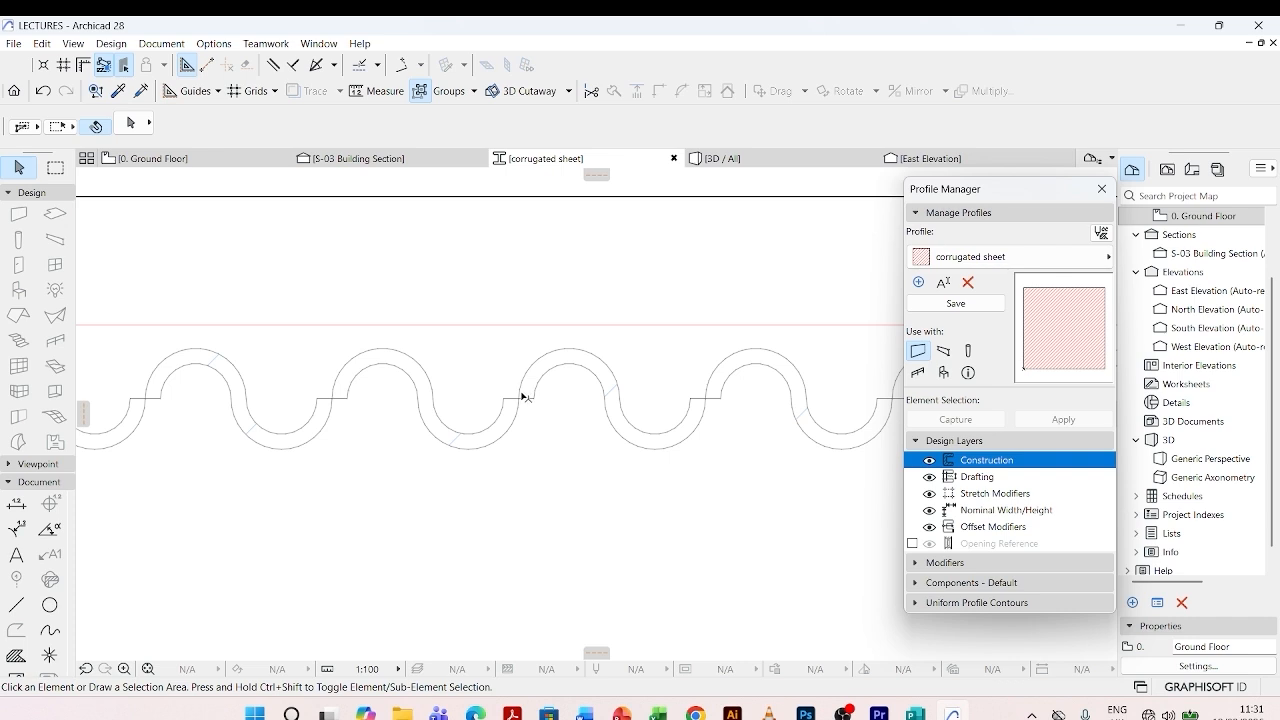
{"action": "scroll", "coordinate": [640, 429], "scroll_direction": "down", "scroll_amount": 5}
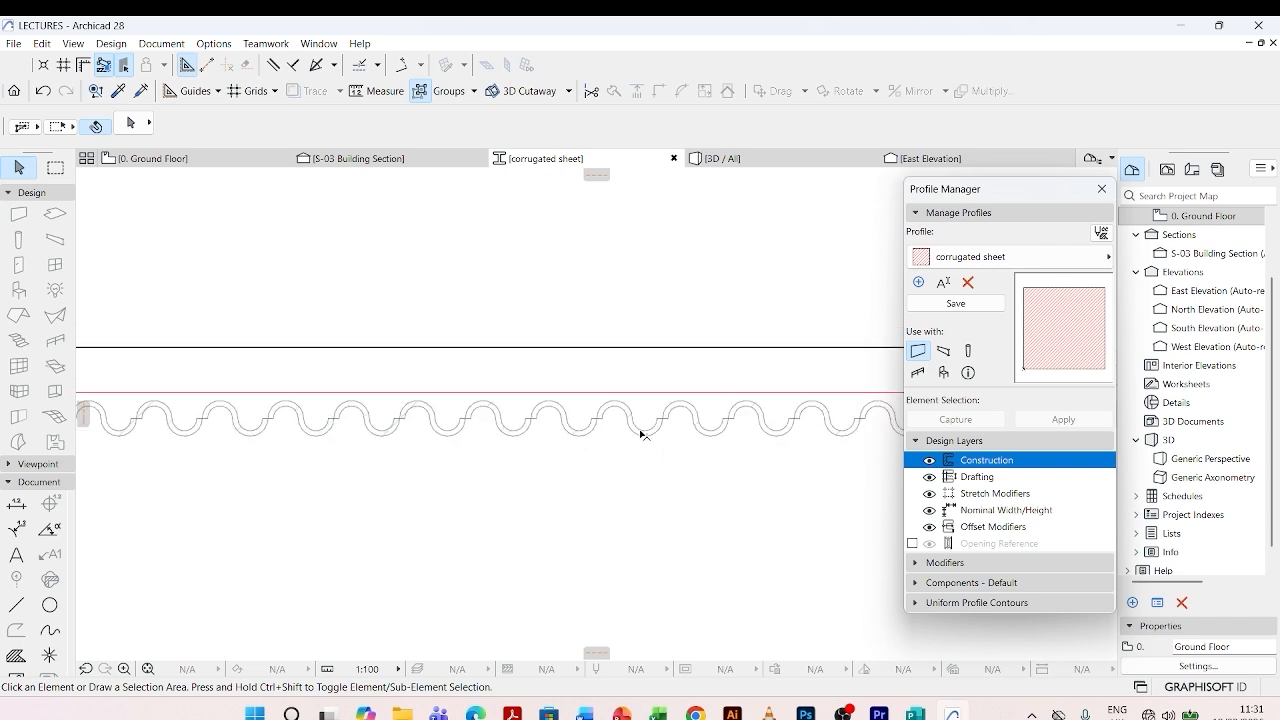
{"action": "key", "text": "ctrl+z"}
- Measure the S-shaped fill horizontally from its inner left end to its outer right end
{"action": "scroll", "coordinate": [330, 410], "scroll_direction": "up", "scroll_amount": 8}
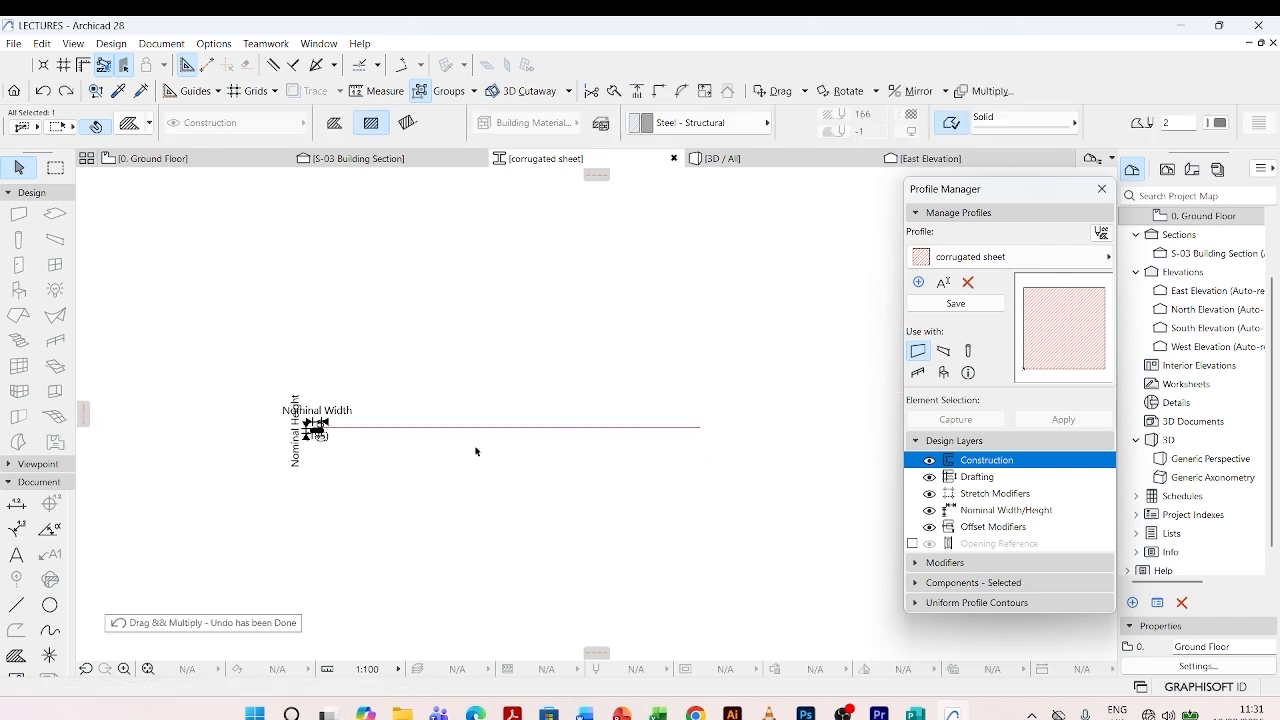
{"action": "scroll", "coordinate": [414, 372], "scroll_direction": "up", "scroll_amount": 1}
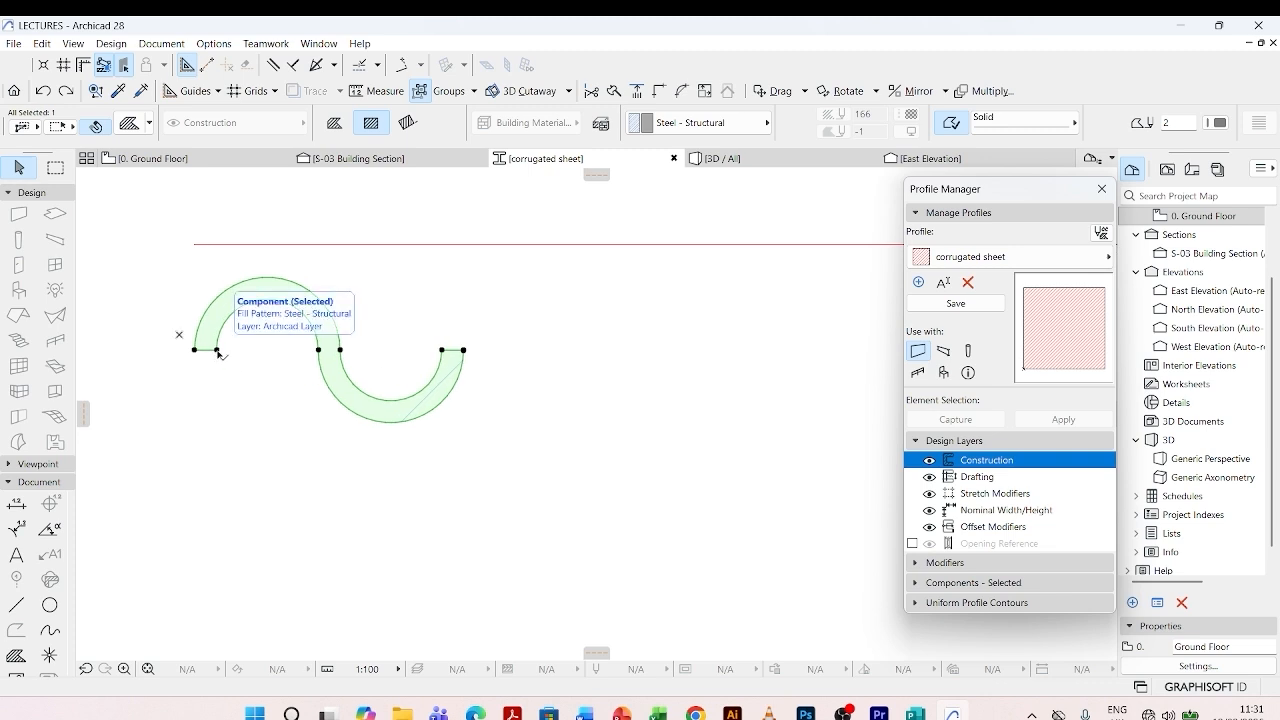
{"action": "key", "text": "m"}
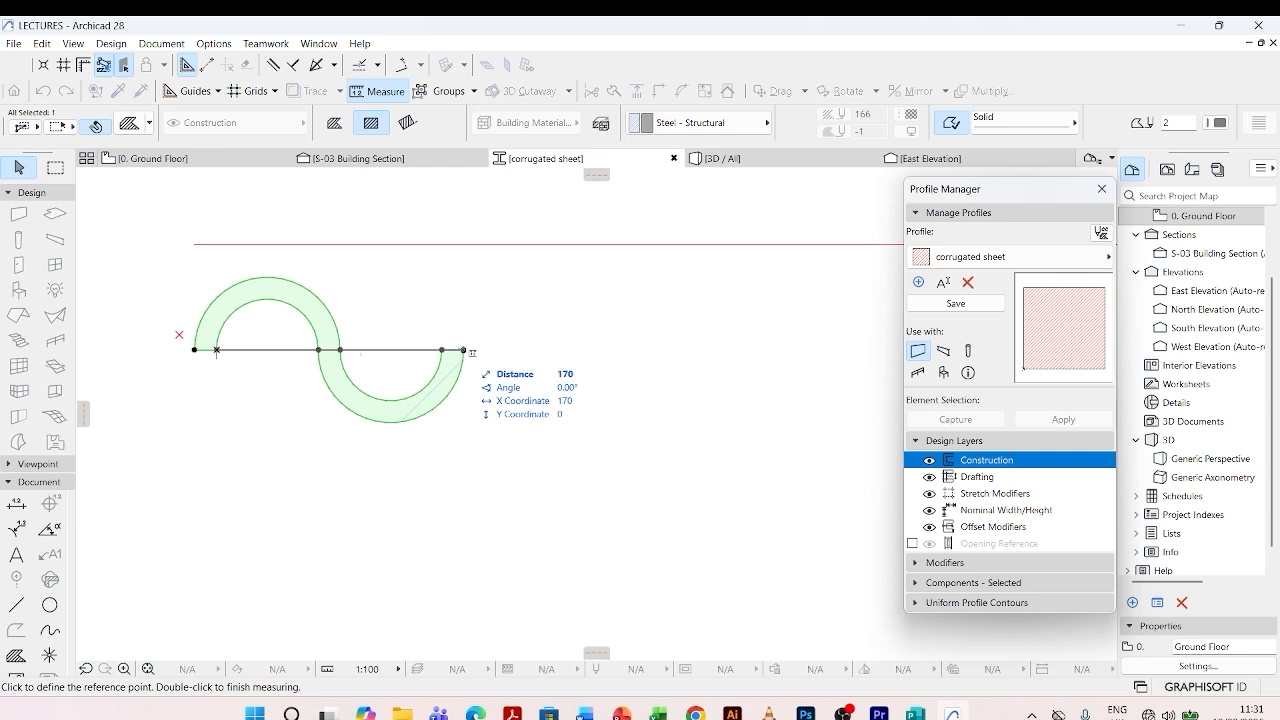
{"action": "key", "text": "Escape"}
- Set up the Spread multiplication of the S-shaped fill again with a spacing of 170
{"action": "left_click", "coordinate": [458, 357]}
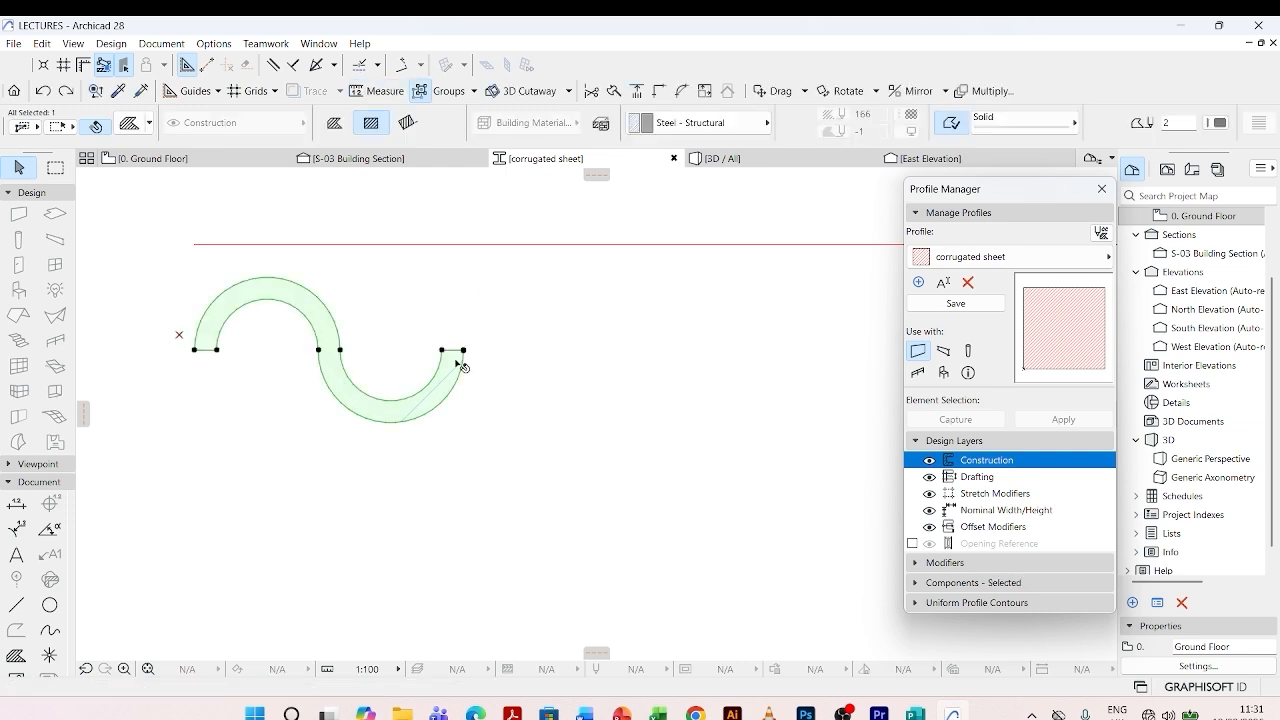
{"action": "key", "text": "ctrl+u"}
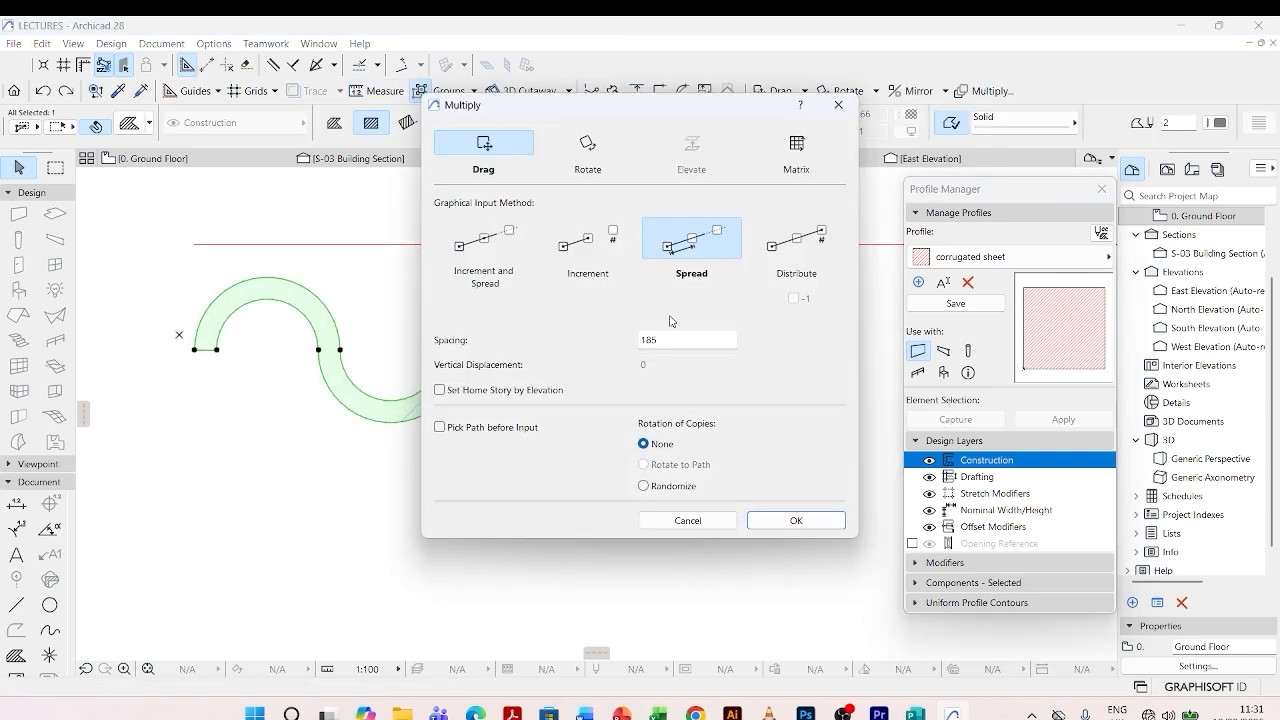
{"action": "left_click_drag", "start_coordinate": [663, 339], "coordinate": [652, 340]}
{"action": "type", "text": "70"}
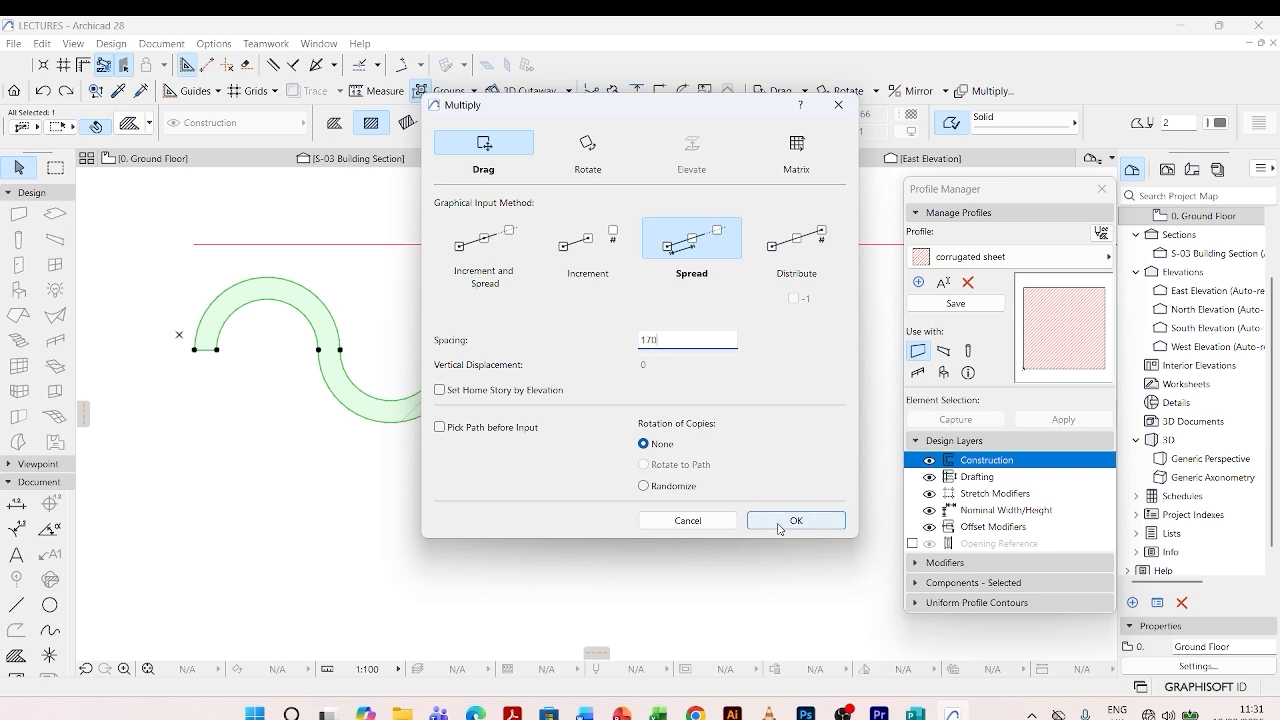
{"action": "left_click", "coordinate": [790, 520]}
- Spread the wave copies horizontally from the fill's outer left end to the far end of the long line
{"action": "left_click", "coordinate": [196, 350]}
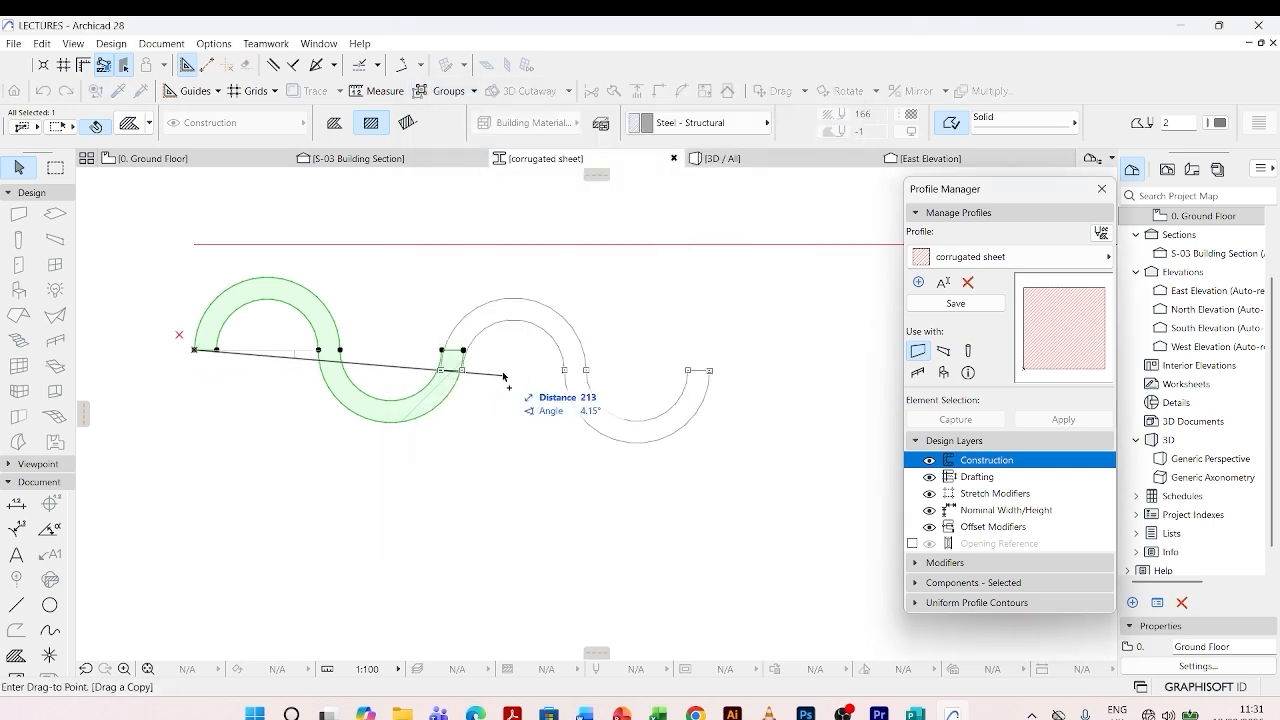
{"action": "scroll", "coordinate": [290, 360], "scroll_direction": "down", "scroll_amount": 4}
{"action": "scroll", "coordinate": [286, 362], "scroll_direction": "down", "scroll_amount": 2}
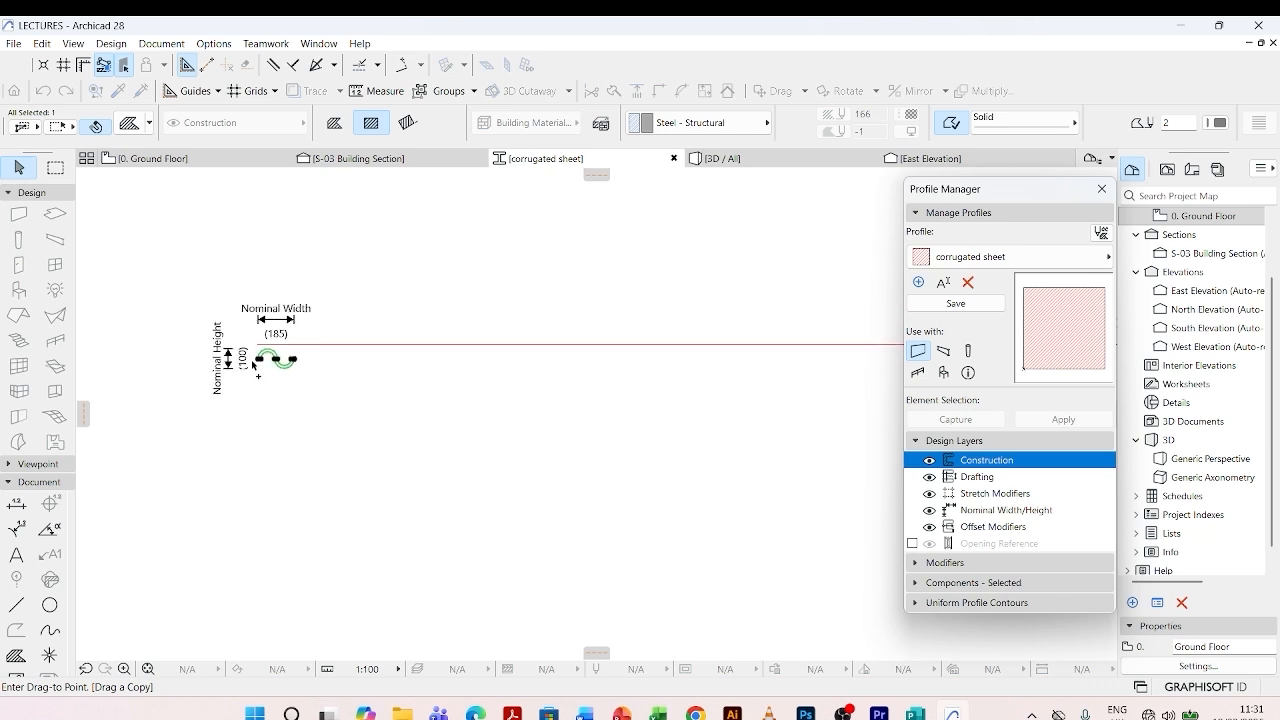
{"action": "scroll", "coordinate": [226, 350], "scroll_direction": "down", "scroll_amount": 2}
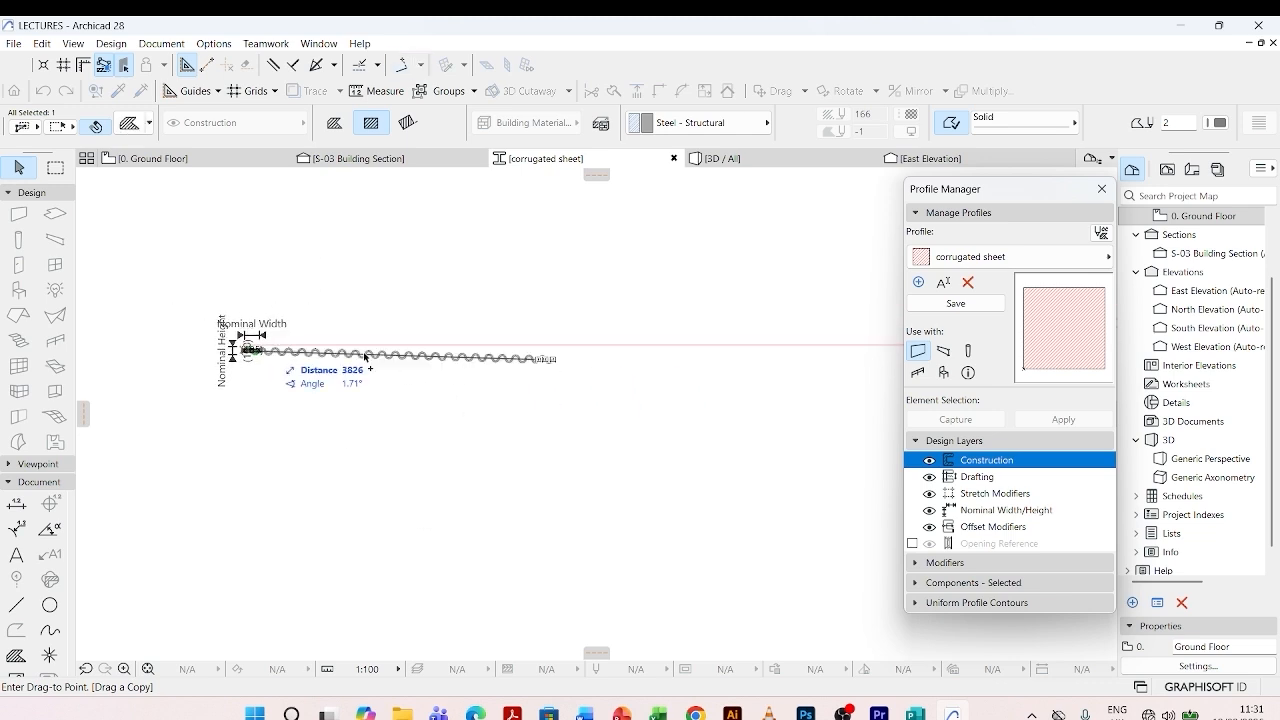
{"action": "scroll", "coordinate": [670, 342], "scroll_direction": "up", "scroll_amount": 3}
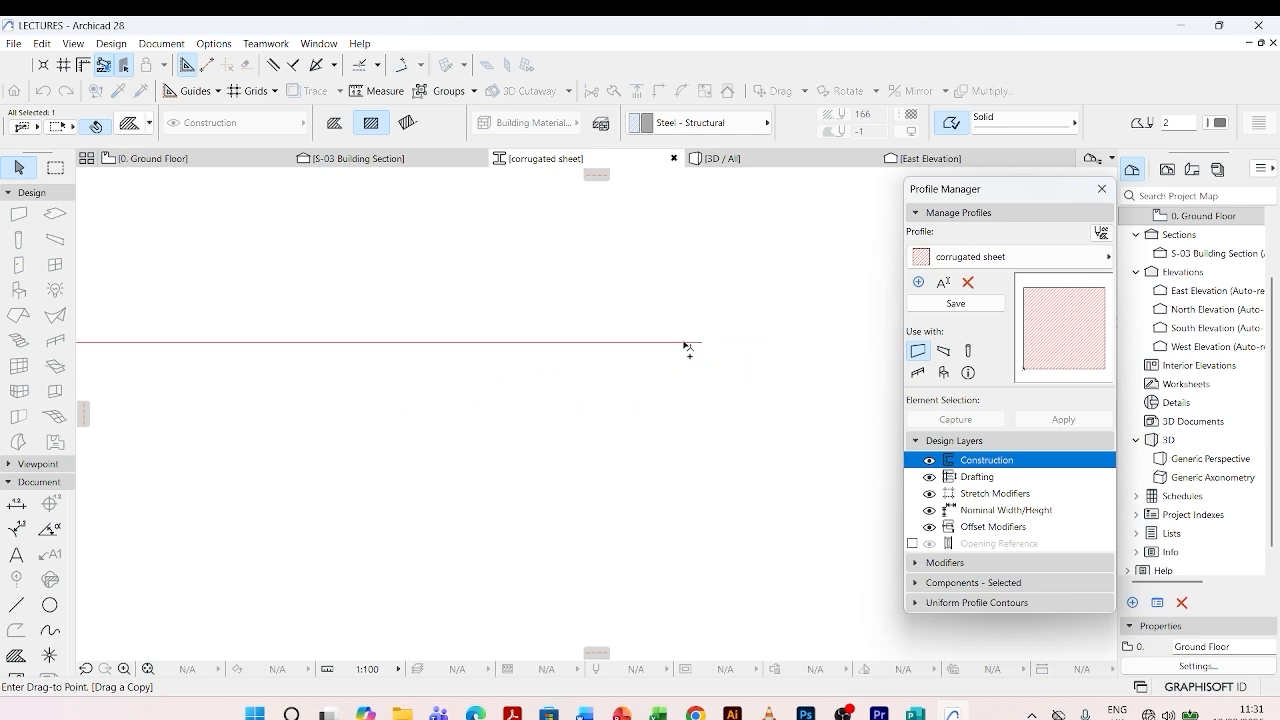
{"action": "left_click", "coordinate": [711, 349]}
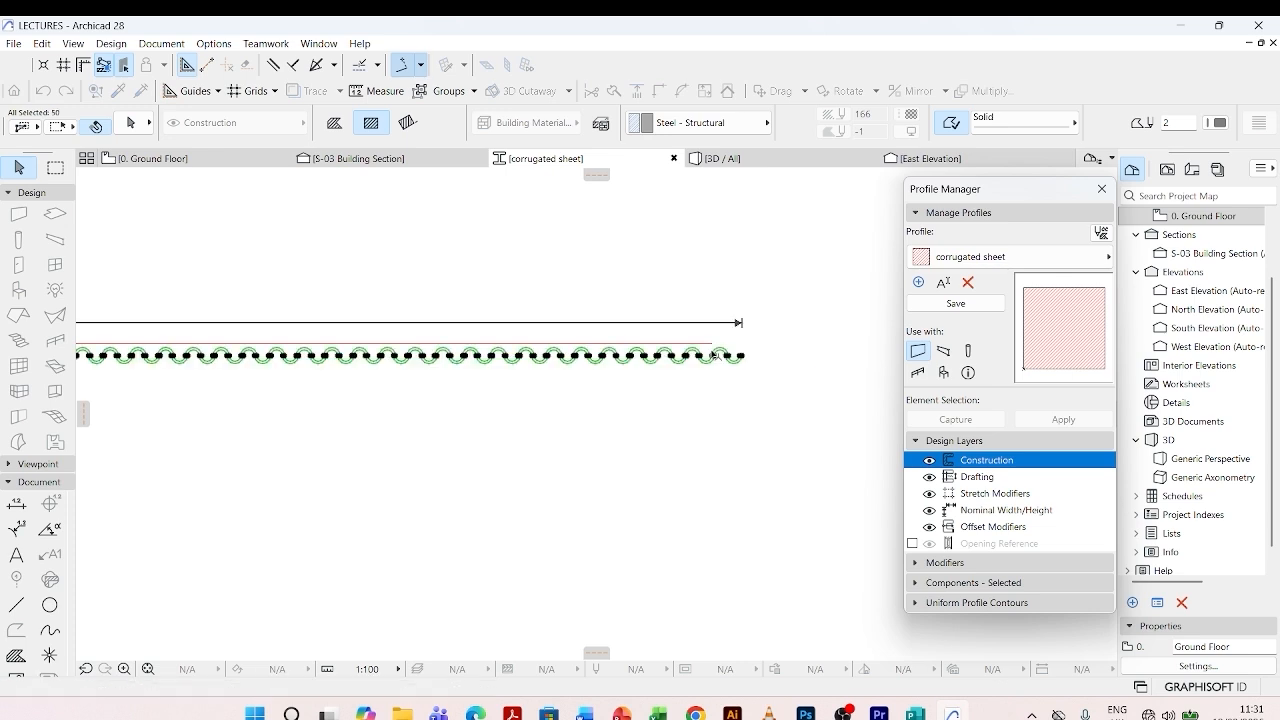
- Delete the last wave copy that extends past the right end of the long line
{"action": "scroll", "coordinate": [690, 352], "scroll_direction": "up", "scroll_amount": 4}
{"action": "key", "text": "Escape"}
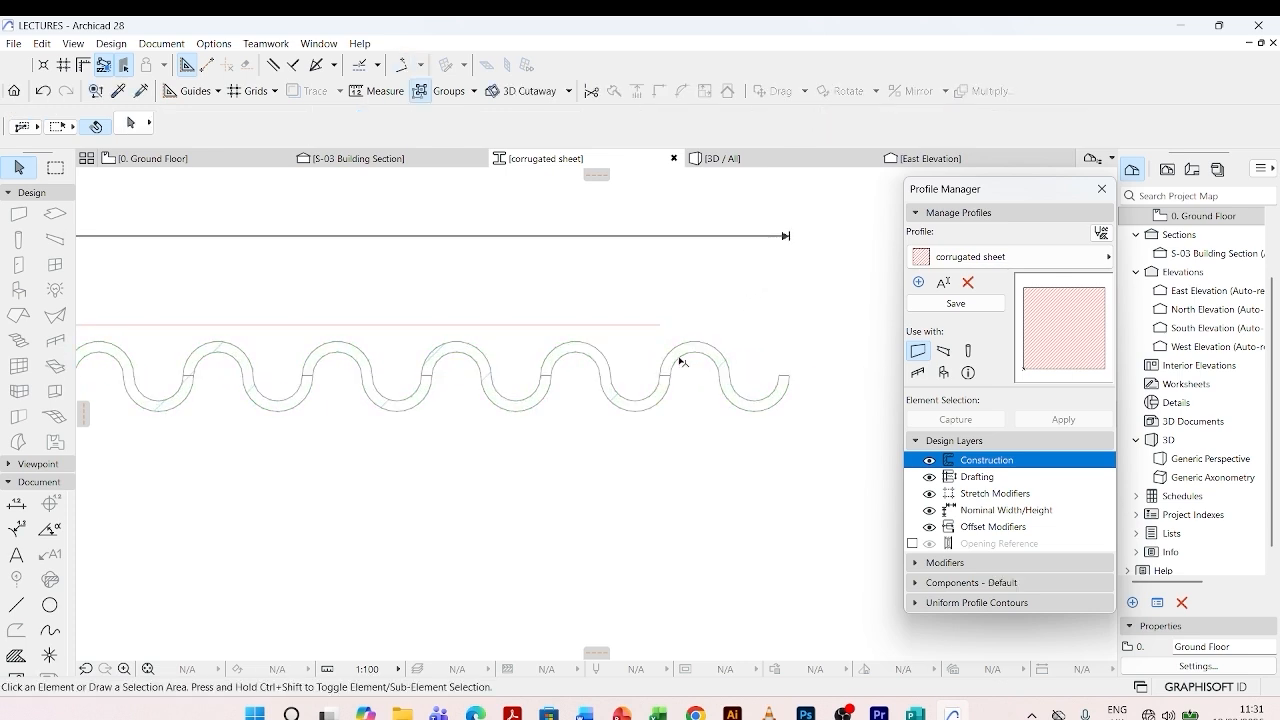
{"action": "left_click", "coordinate": [680, 360]}
{"action": "key", "text": "Delete"}
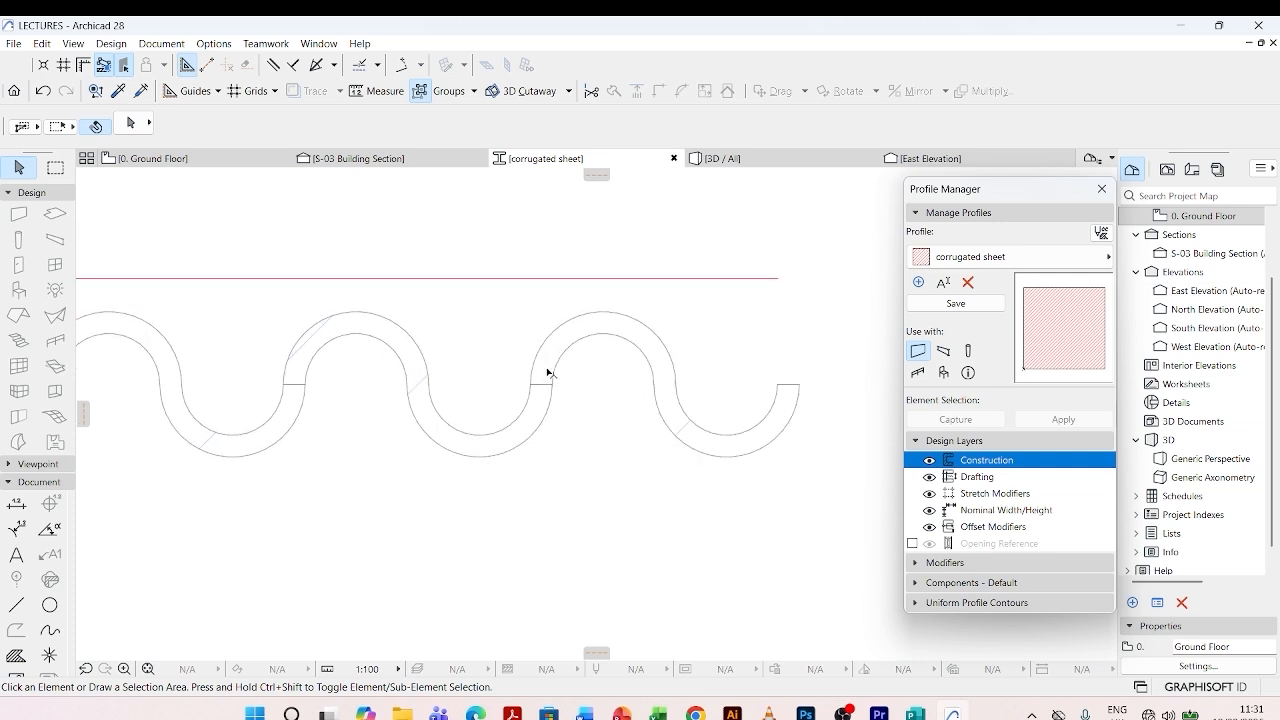
- Select all the waves of the corrugated sheet with a selection rectangle spanning from its right end to its left end
{"action": "scroll", "coordinate": [549, 371], "scroll_direction": "down", "scroll_amount": 5}
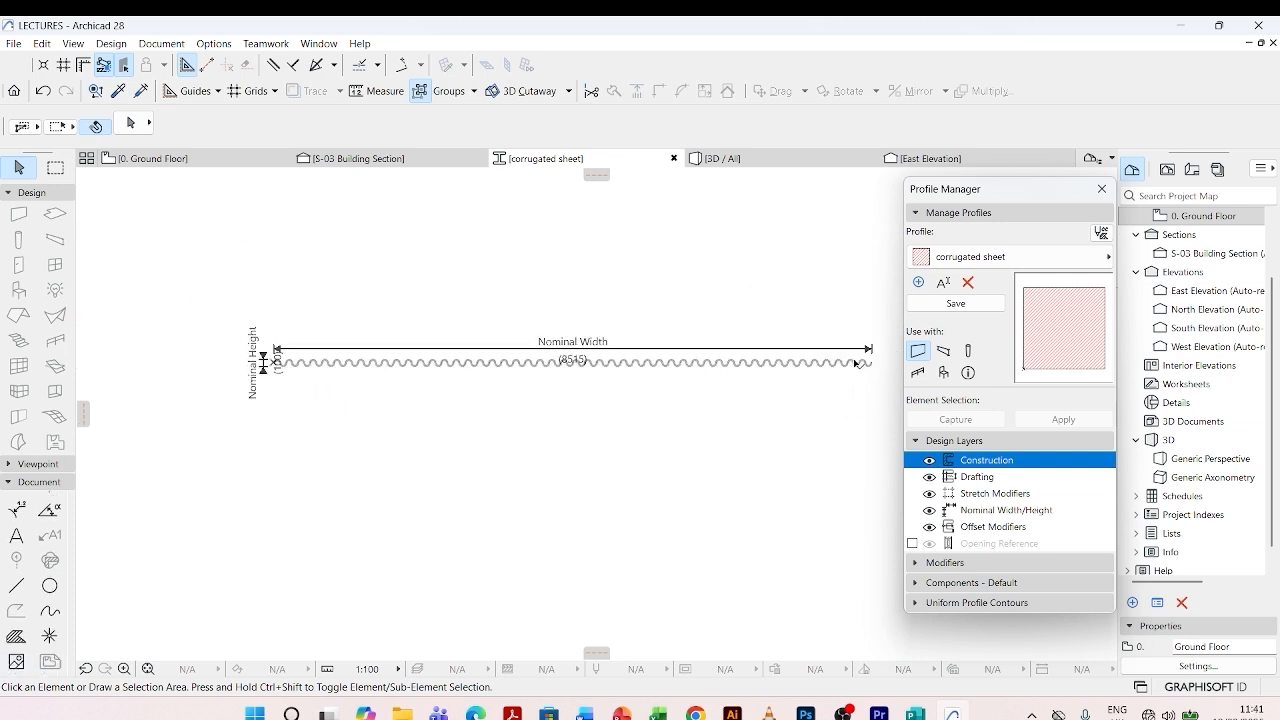
{"action": "scroll", "coordinate": [858, 363], "scroll_direction": "up", "scroll_amount": 3}
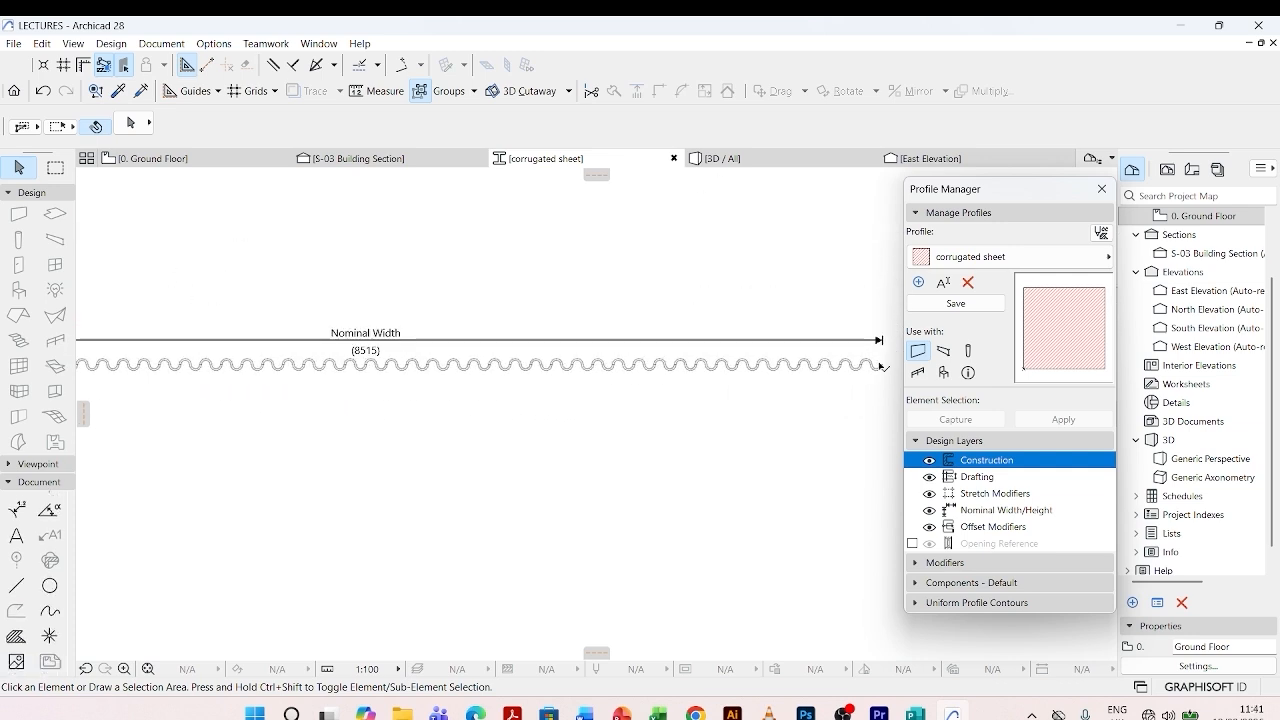
{"action": "left_click", "coordinate": [888, 360]}
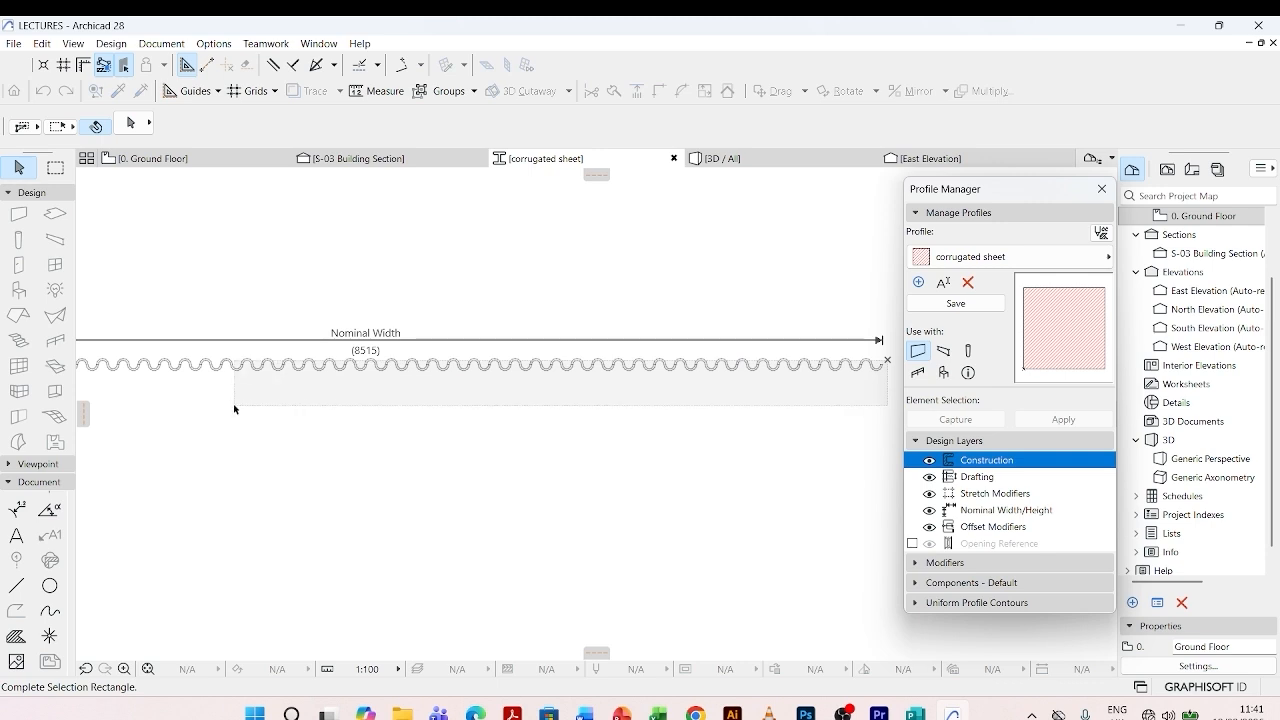
{"action": "scroll", "coordinate": [436, 424], "scroll_direction": "down", "scroll_amount": 3}
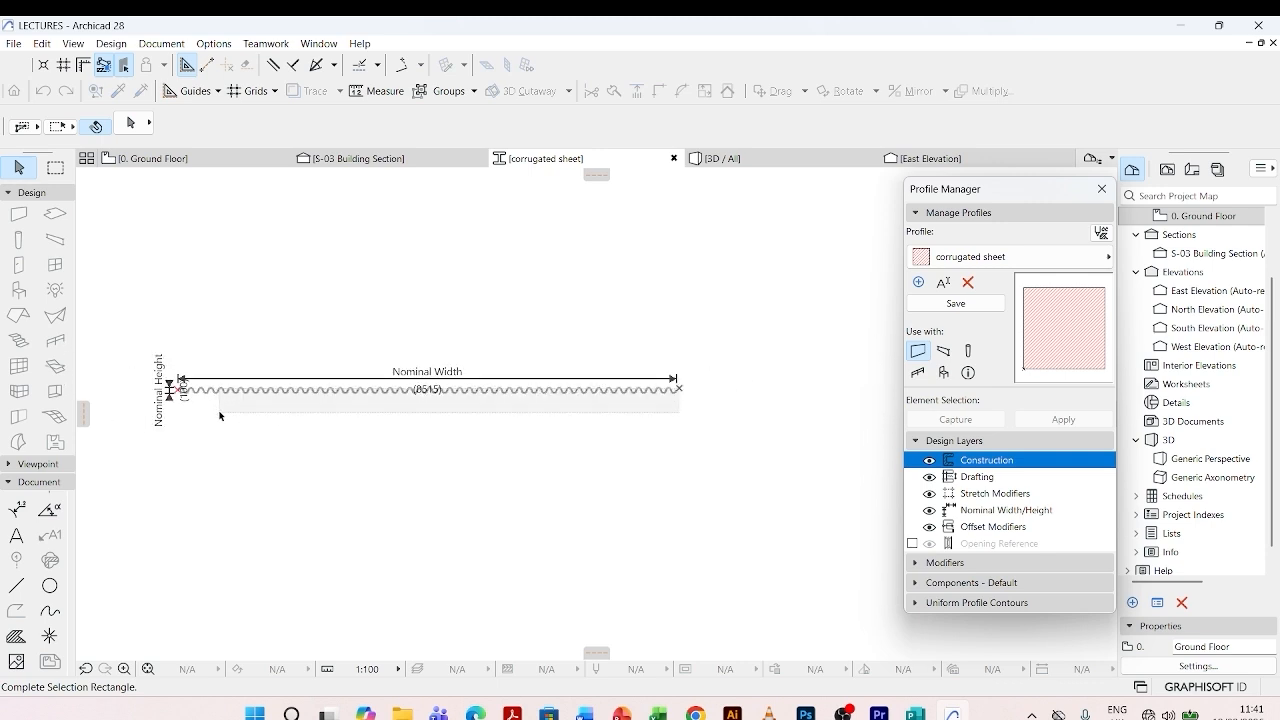
{"action": "left_click", "coordinate": [183, 411]}
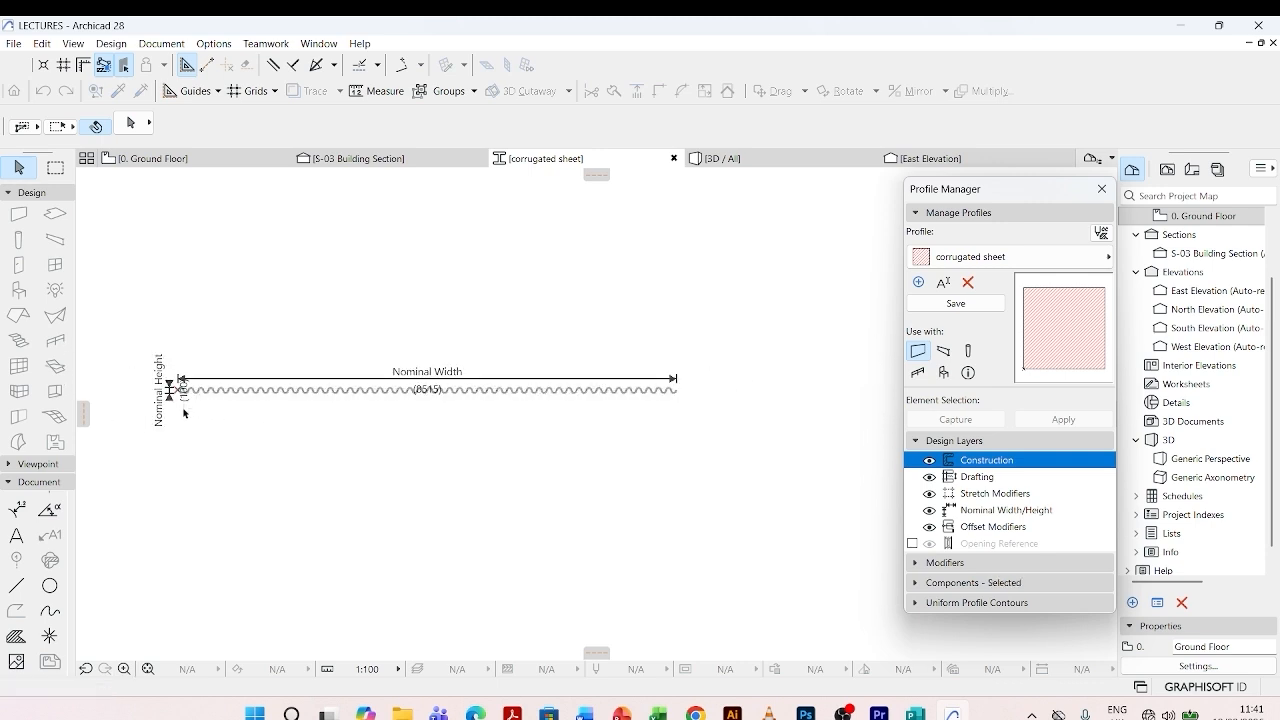
- Examine the left end of the selected wave row and its corner nodes close up
{"action": "scroll", "coordinate": [183, 405], "scroll_direction": "up", "scroll_amount": 3}
{"action": "scroll", "coordinate": [167, 372], "scroll_direction": "up", "scroll_amount": 6}
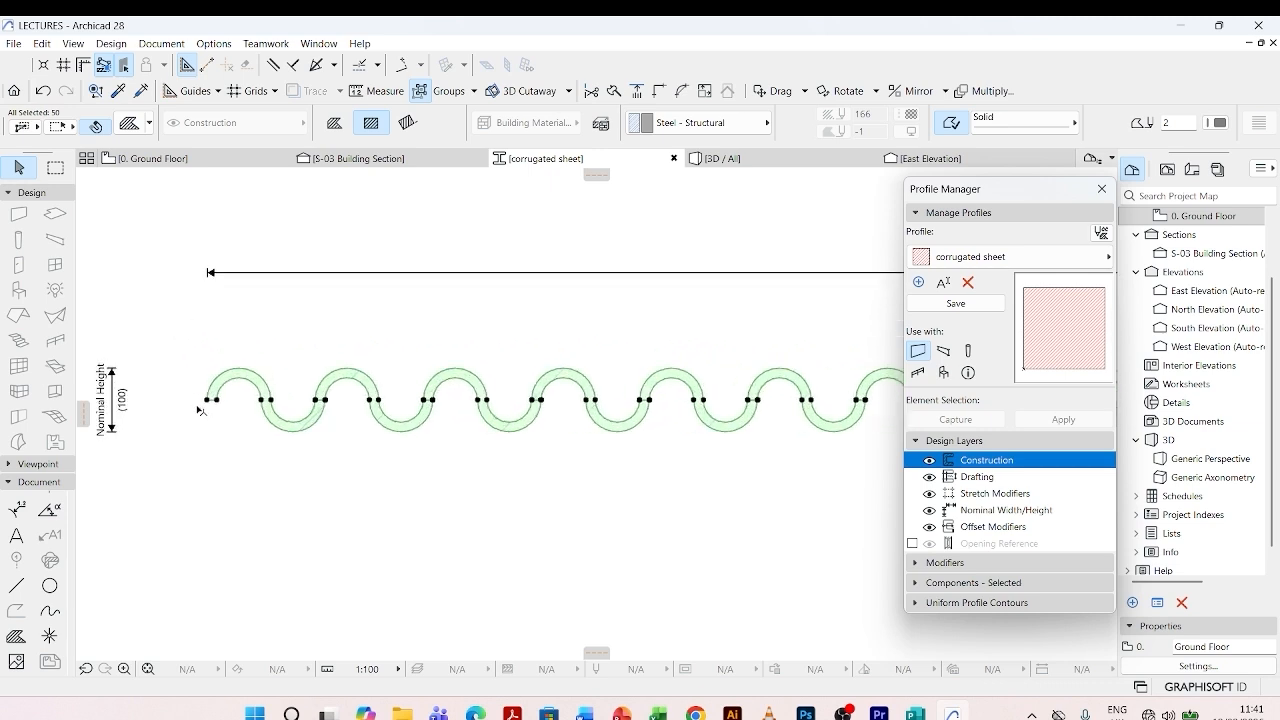
{"action": "scroll", "coordinate": [630, 486], "scroll_direction": "down", "scroll_amount": 3}
{"action": "scroll", "coordinate": [500, 465], "scroll_direction": "up", "scroll_amount": 1}
{"action": "scroll", "coordinate": [463, 453], "scroll_direction": "up", "scroll_amount": 6}
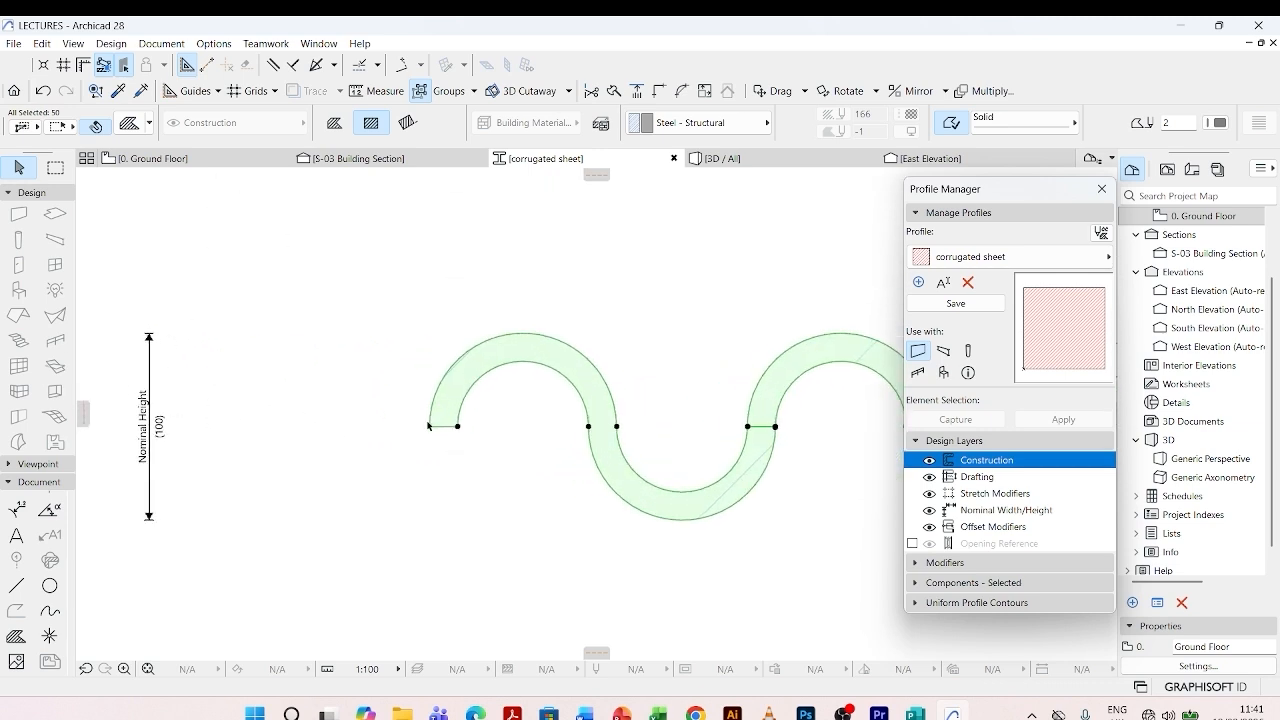
{"action": "scroll", "coordinate": [450, 445], "scroll_direction": "down", "scroll_amount": 2}
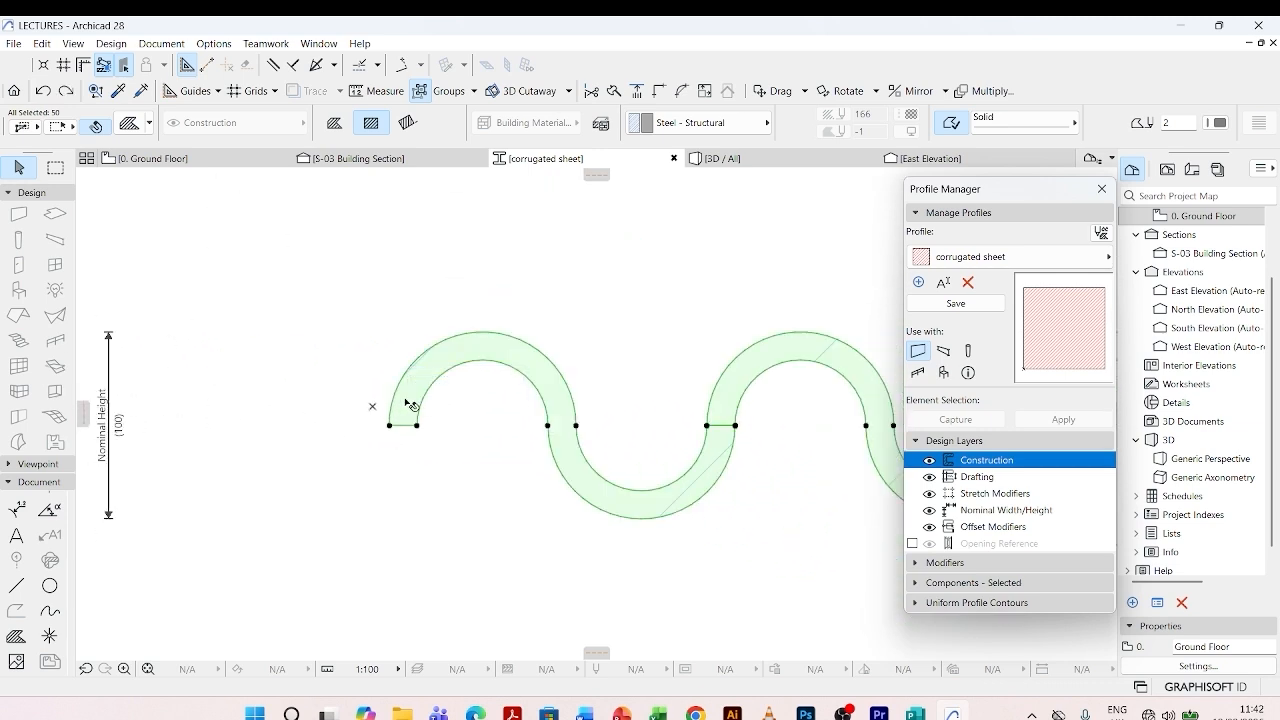
{"action": "scroll", "coordinate": [406, 403], "scroll_direction": "up", "scroll_amount": 3}
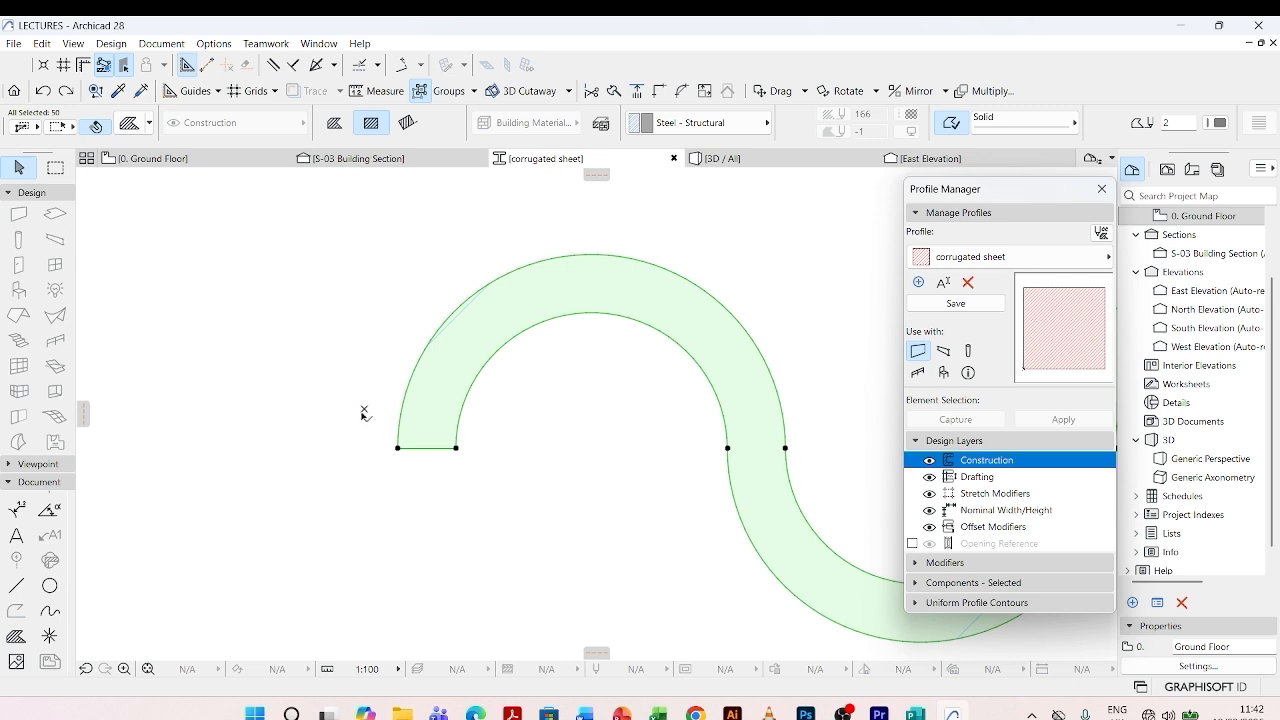
{"action": "scroll", "coordinate": [320, 401], "scroll_direction": "down", "scroll_amount": 2}
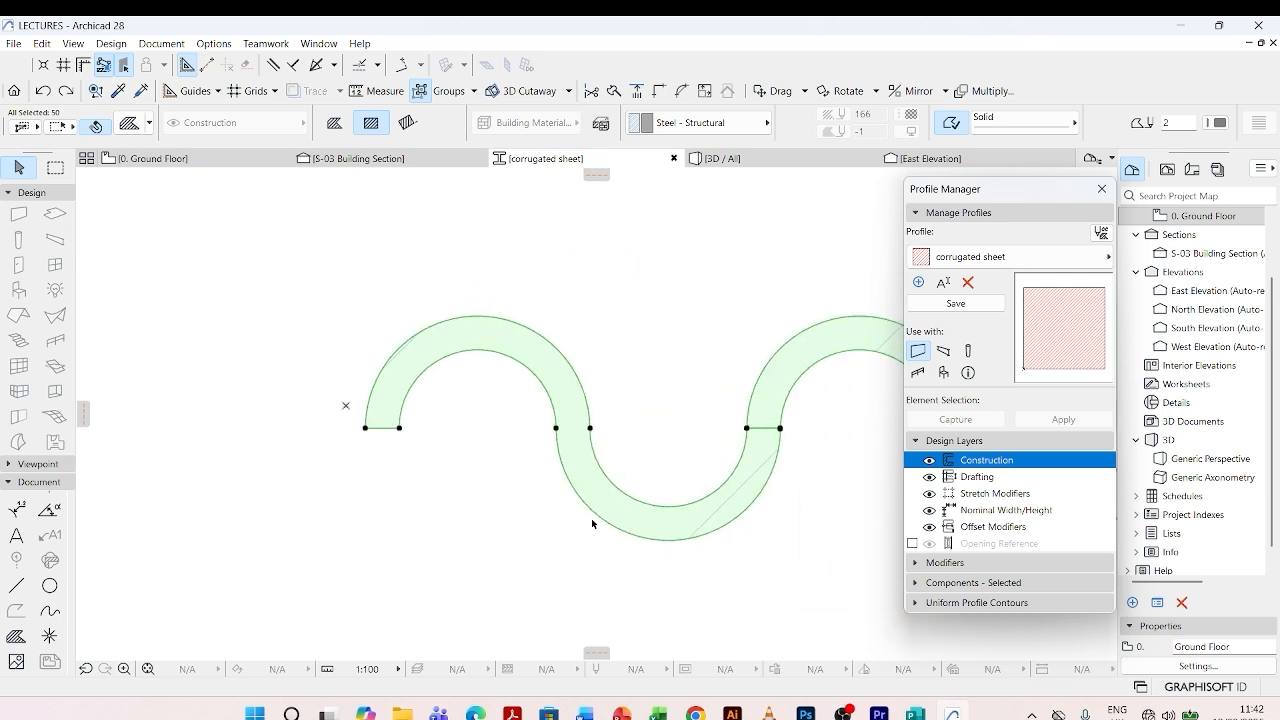
- Move the selected wave row by its outer left corner node exactly onto the profile's origin
{"action": "scroll", "coordinate": [372, 427], "scroll_direction": "up", "scroll_amount": 2}
{"action": "key", "text": "ctrl+d"}
{"action": "left_click", "coordinate": [371, 433]}
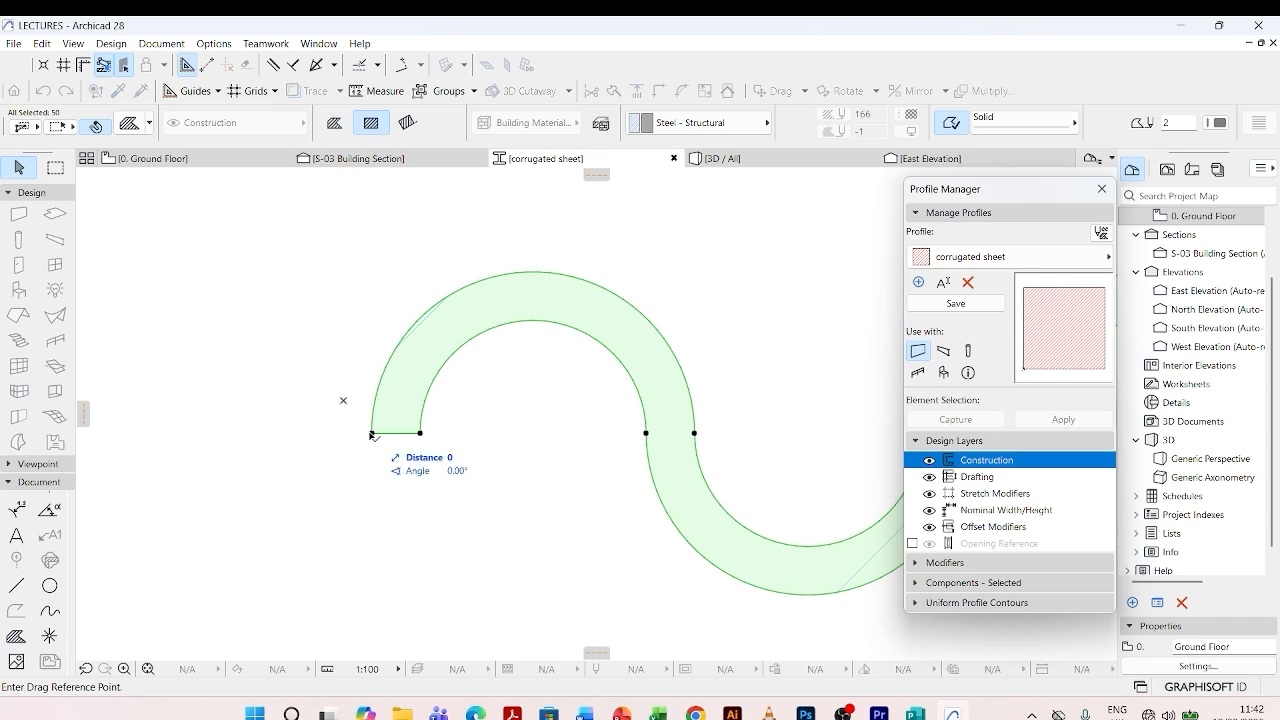
{"action": "left_click", "coordinate": [340, 401]}
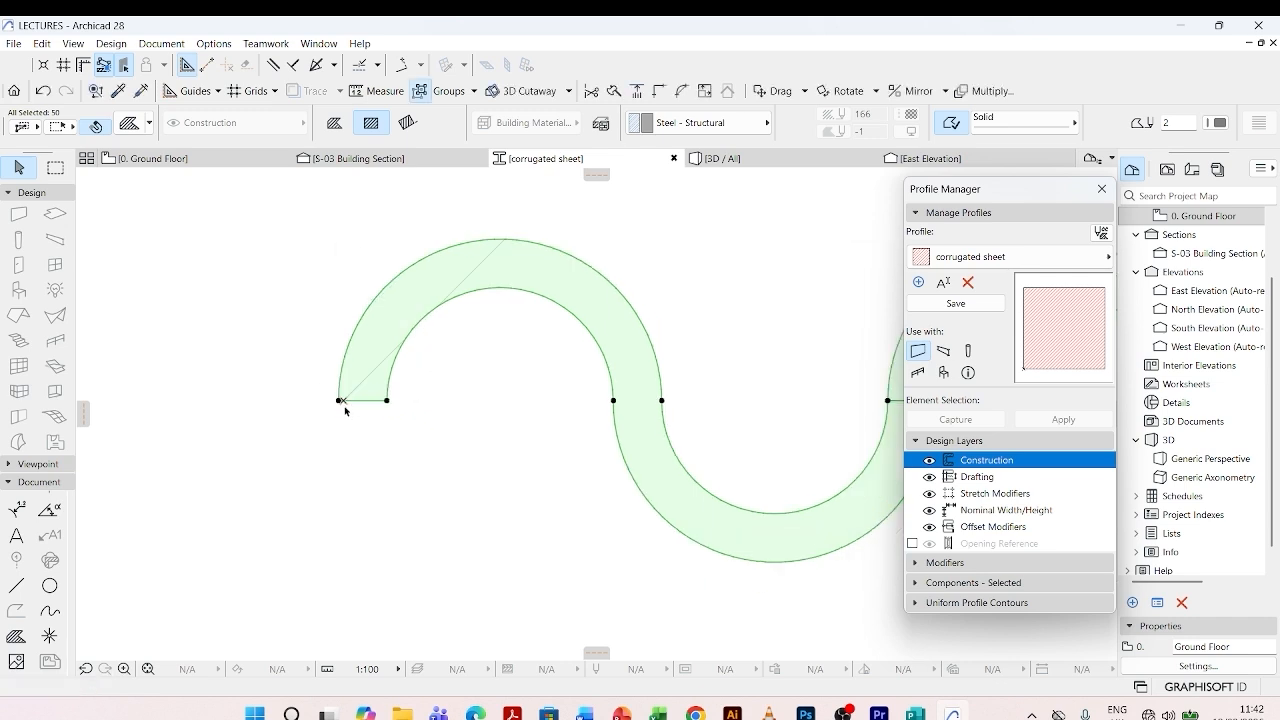
{"action": "key", "text": "ctrl+d"}
{"action": "left_click", "coordinate": [340, 401]}
{"action": "scroll", "coordinate": [337, 401], "scroll_direction": "up", "scroll_amount": 3}
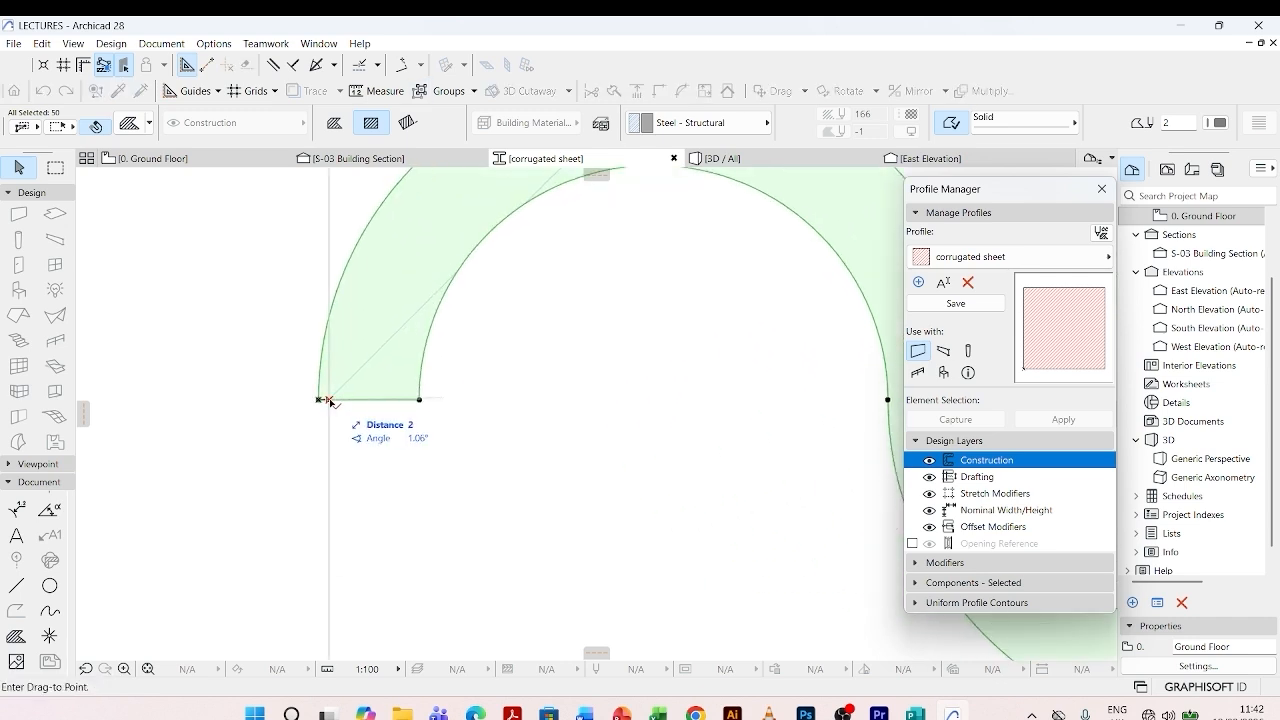
{"action": "scroll", "coordinate": [330, 401], "scroll_direction": "down", "scroll_amount": 4}
{"action": "left_click", "coordinate": [302, 378]}
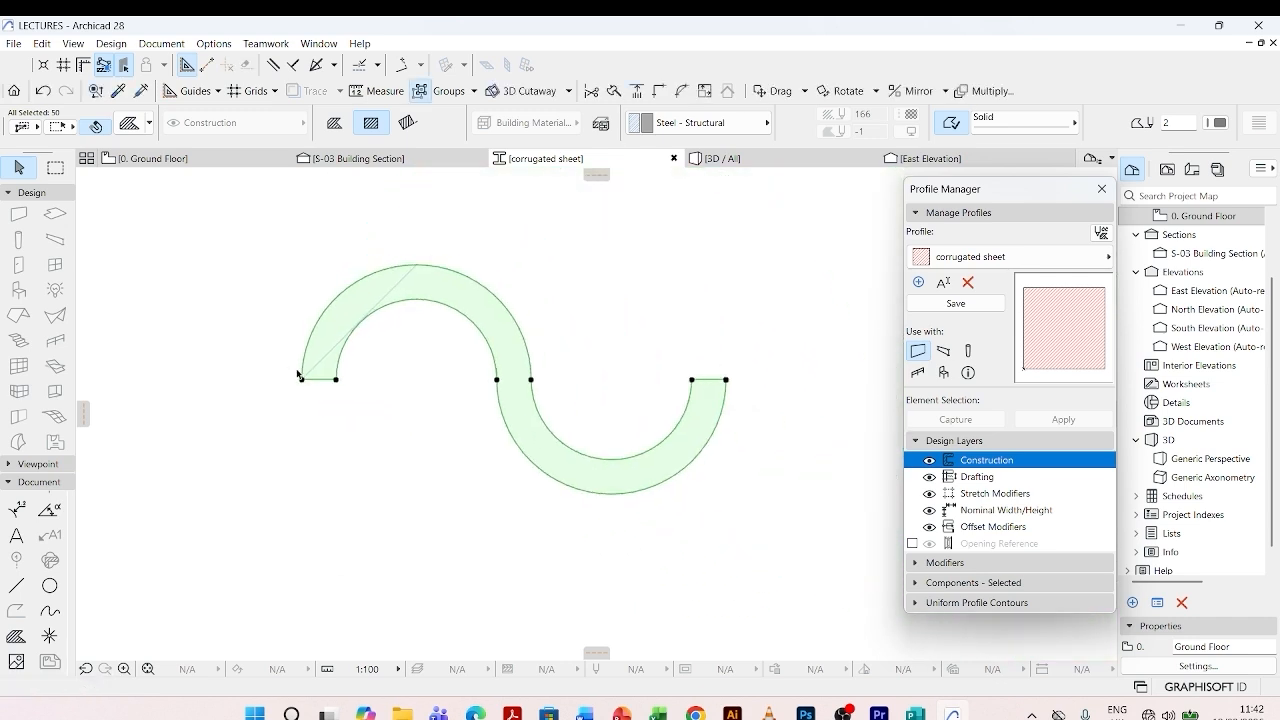
- Move the wave row straight up 50 so the trough bottoms are level with the origin, and deselect it
{"action": "key", "text": "ctrl+d"}
{"action": "left_click", "coordinate": [601, 491]}
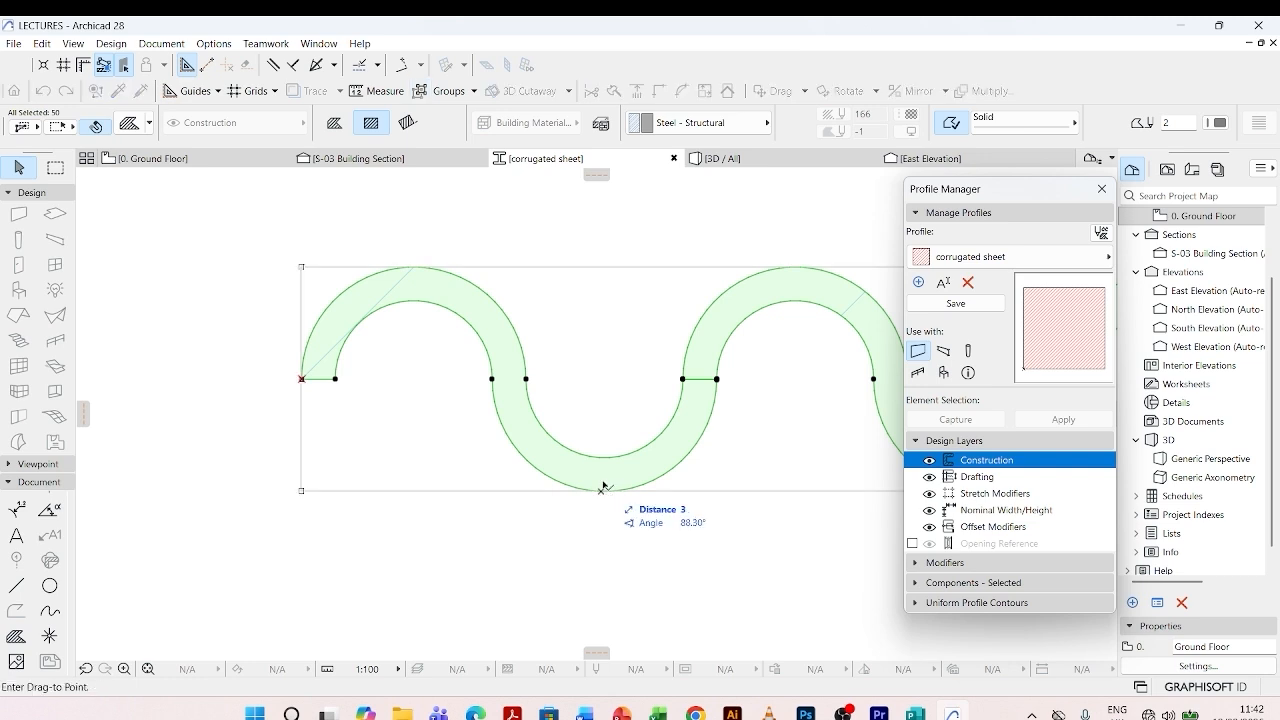
{"action": "left_click", "coordinate": [527, 381]}
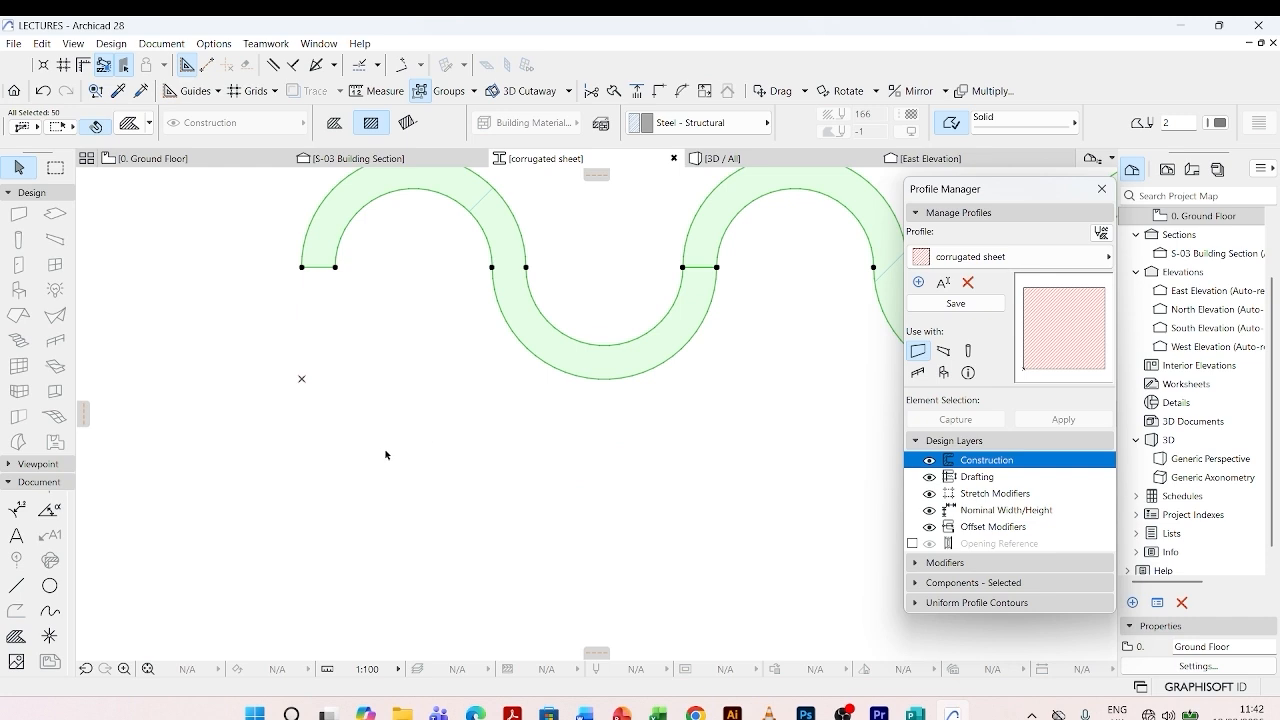
{"action": "scroll", "coordinate": [385, 454], "scroll_direction": "down", "scroll_amount": 6}
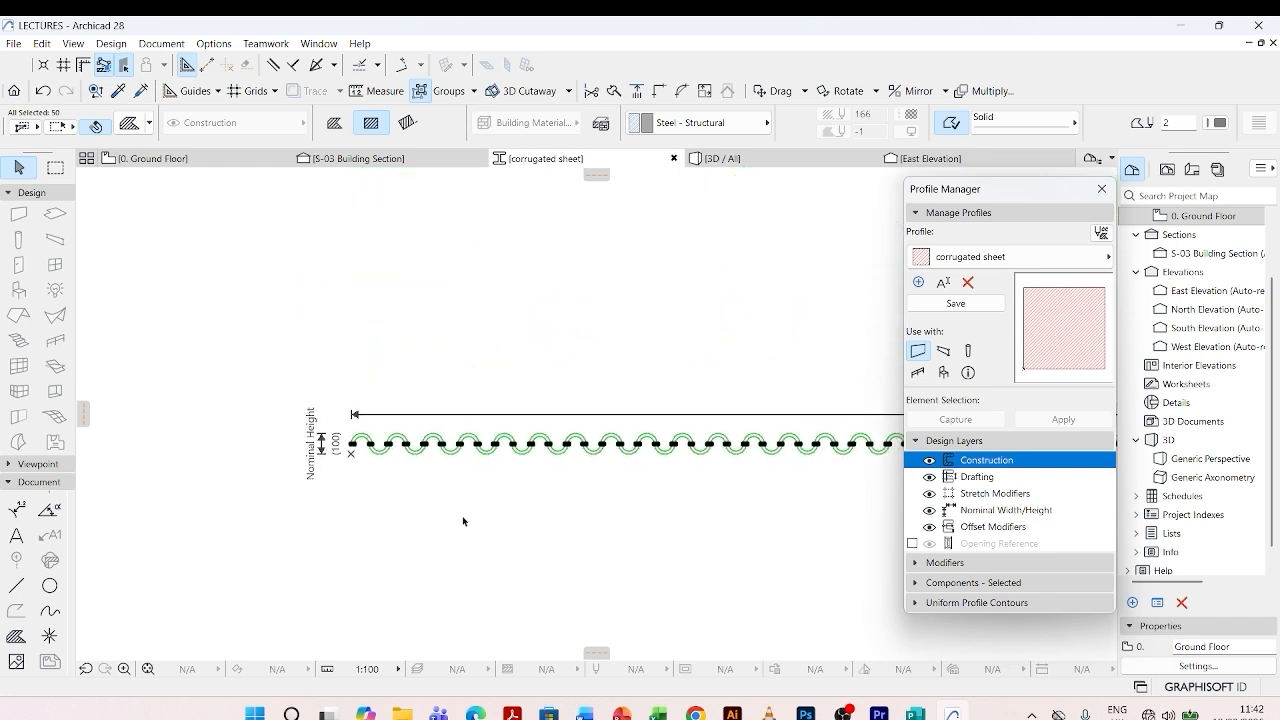
{"action": "left_click", "coordinate": [600, 500]}
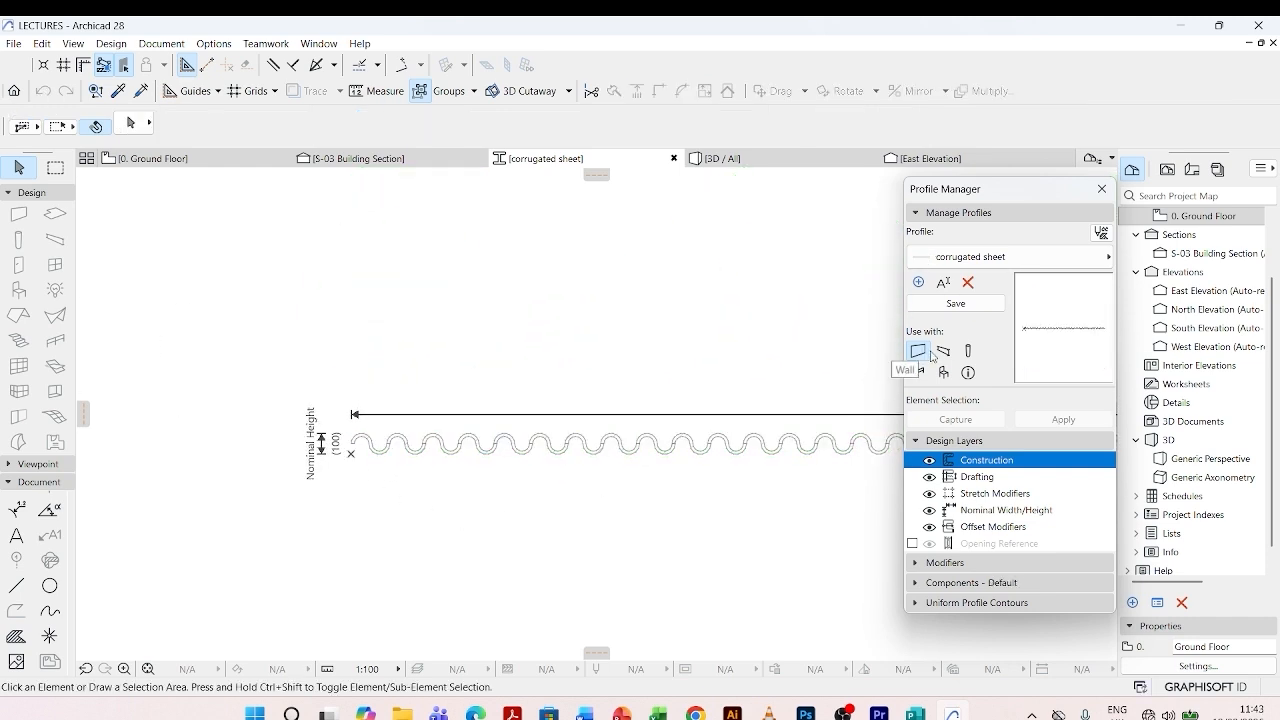
- Make the corrugated sheet profile usable with beams and columns as well, and save it
{"action": "left_click", "coordinate": [943, 350]}
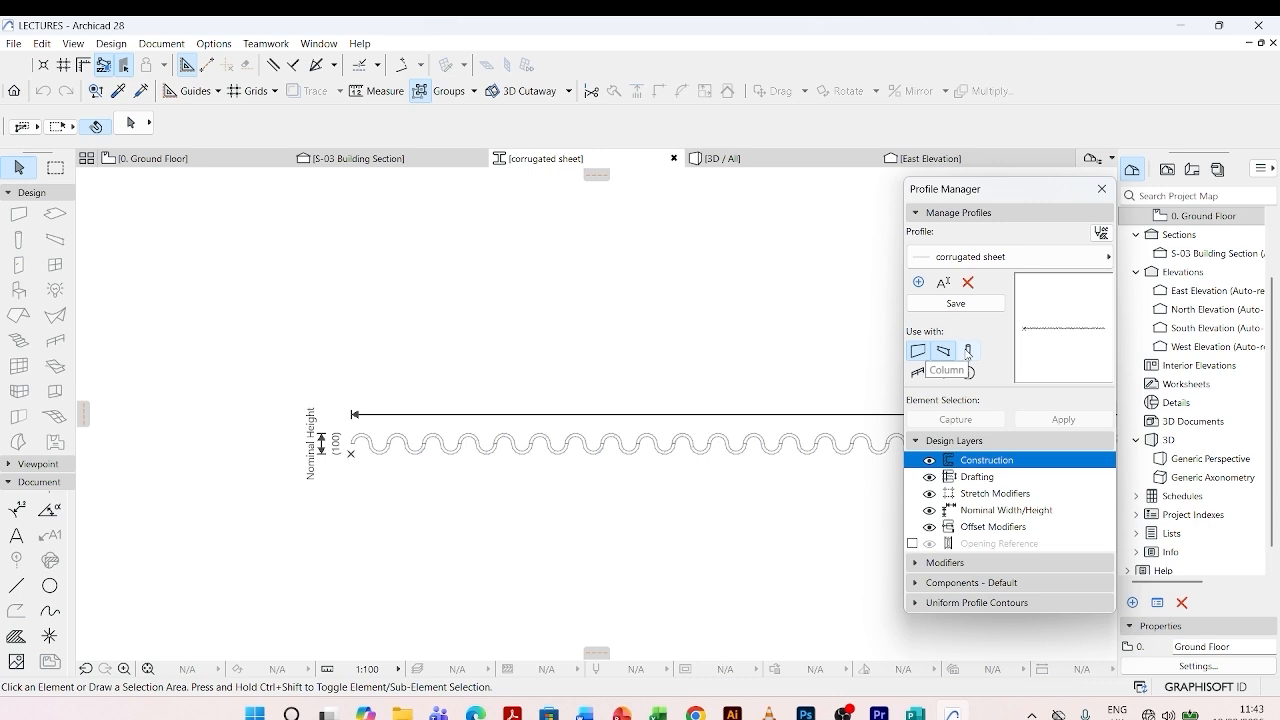
{"action": "left_click", "coordinate": [967, 352]}
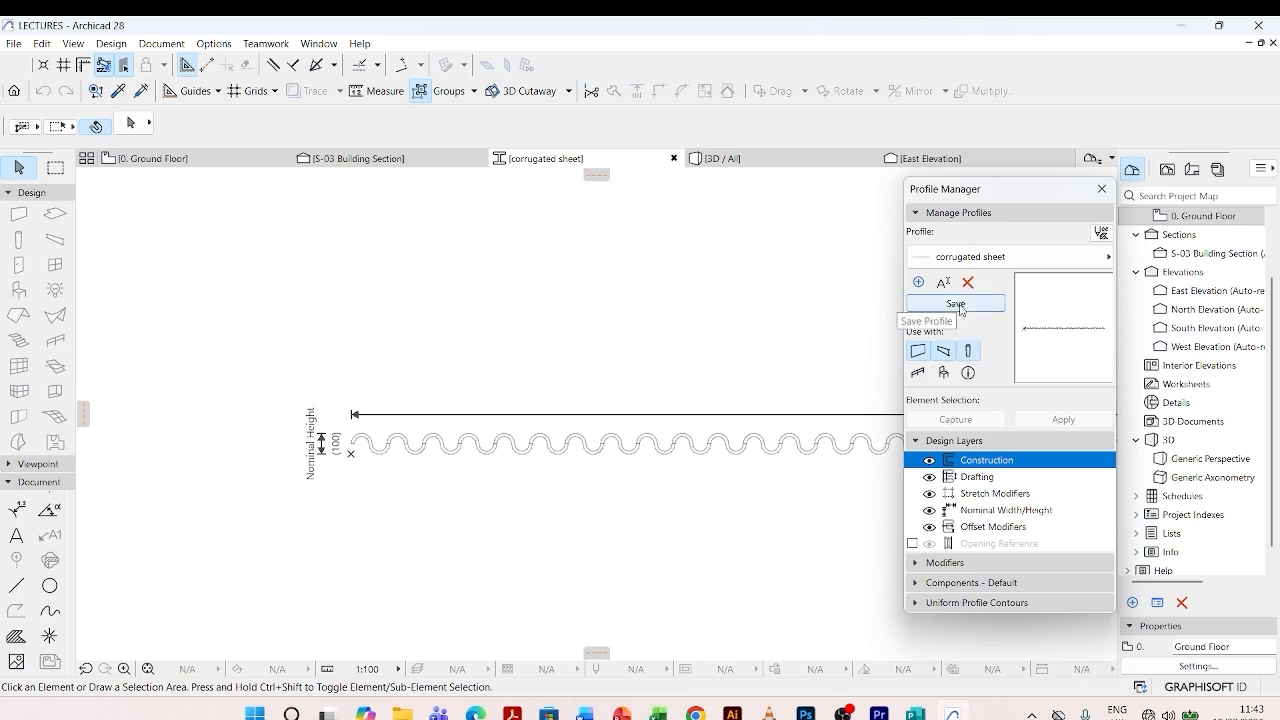
{"action": "left_click", "coordinate": [958, 305]}
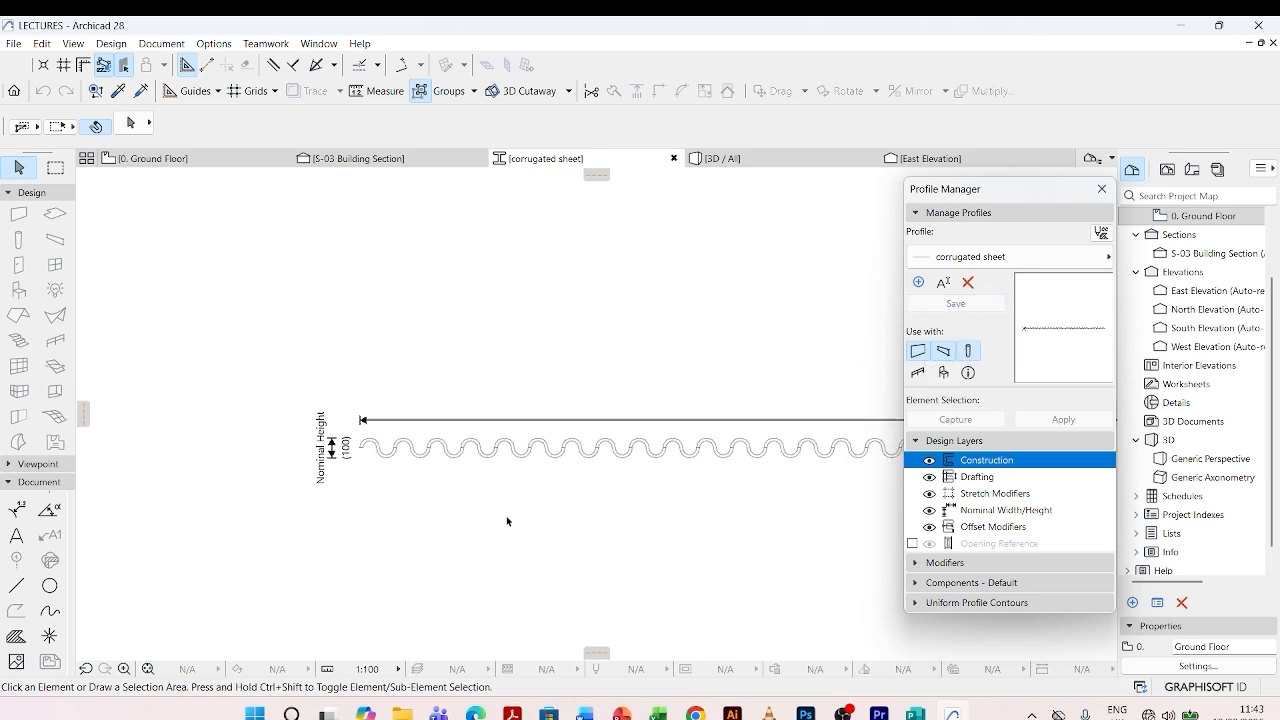
{"action": "scroll", "coordinate": [507, 521], "scroll_direction": "down", "scroll_amount": 2}
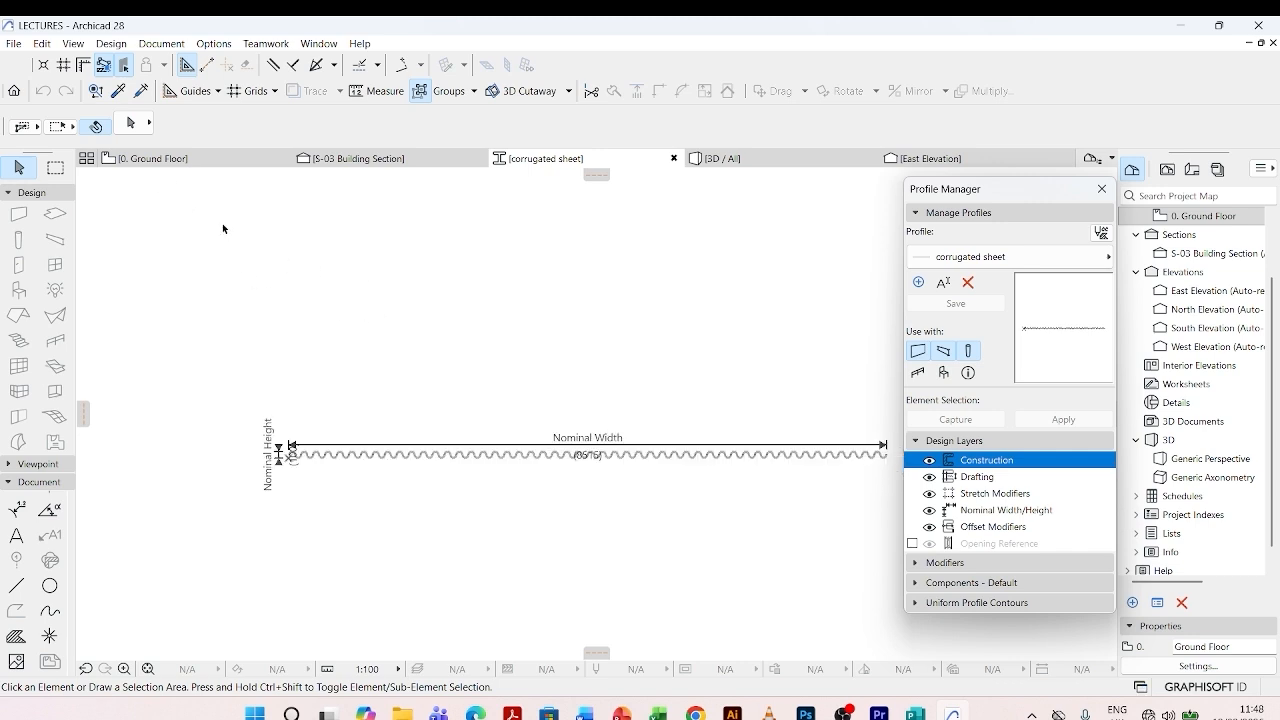
- On the Ground Floor plan, set up the Beam tool with the corrugated sheet complex profile
{"action": "left_click", "coordinate": [199, 163]}
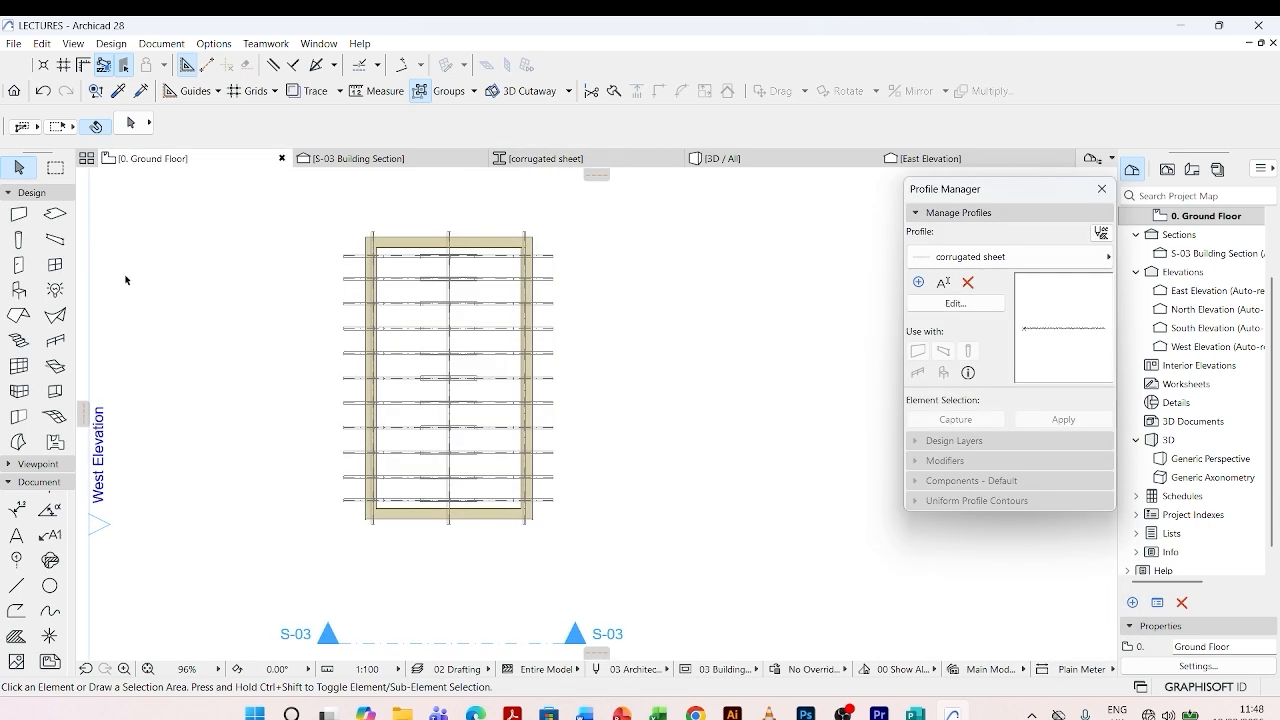
{"action": "left_click", "coordinate": [55, 242]}
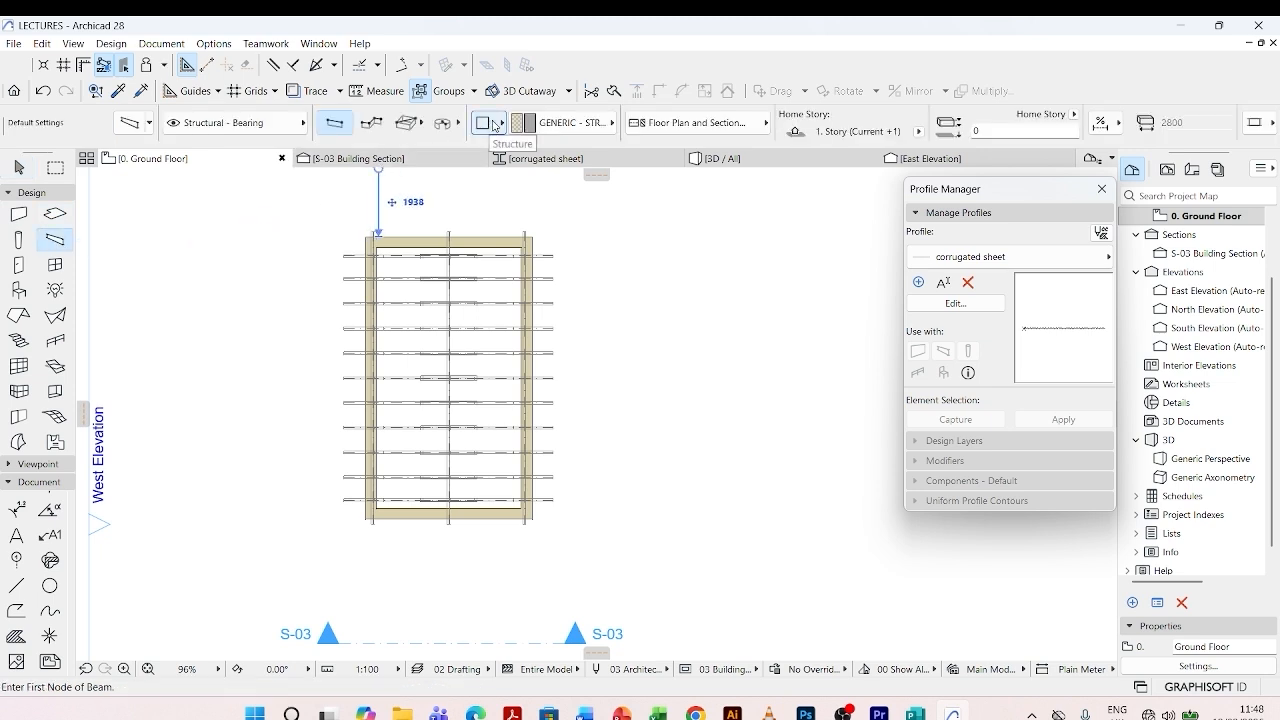
{"action": "left_click", "coordinate": [493, 125]}
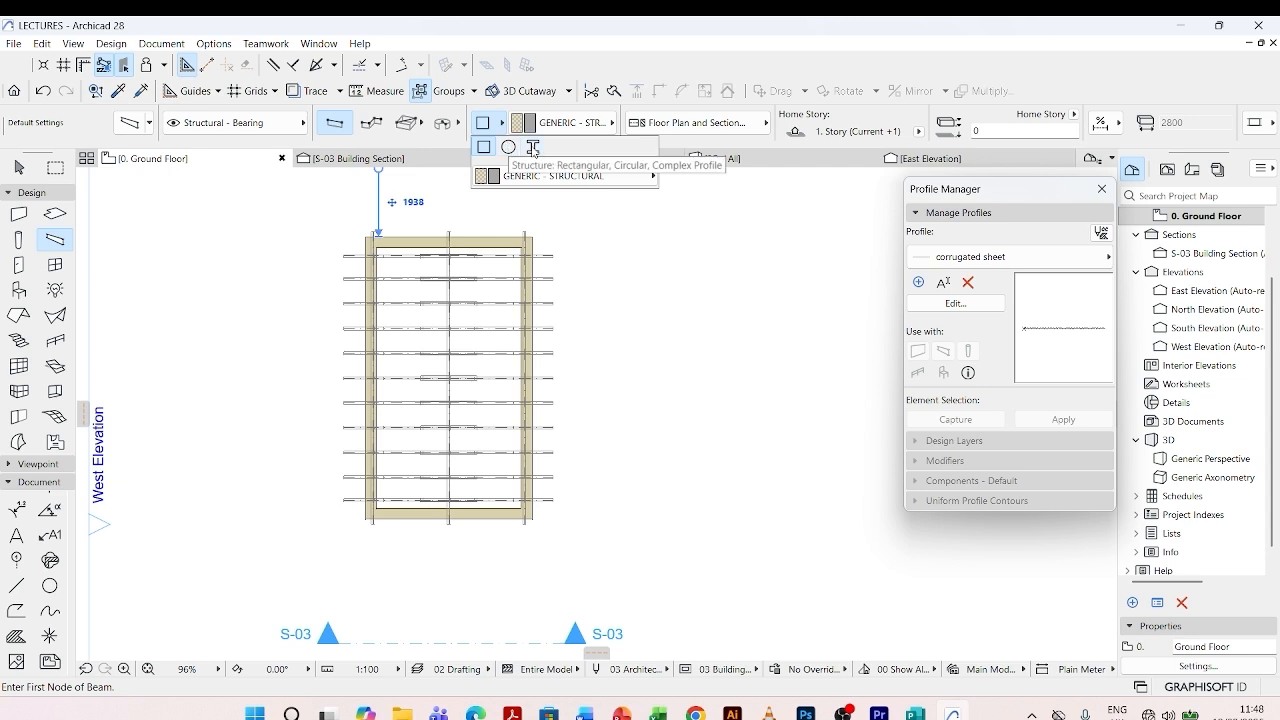
{"action": "left_click", "coordinate": [533, 147]}
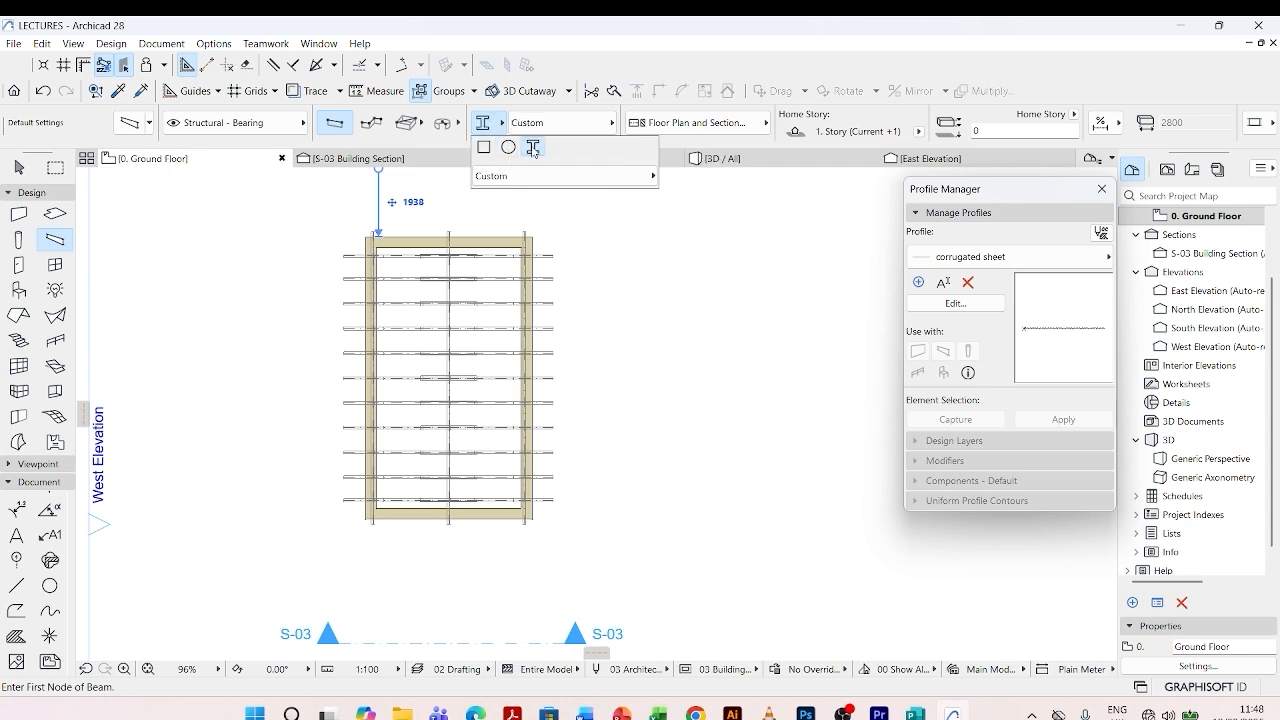
{"action": "left_click", "coordinate": [641, 180]}
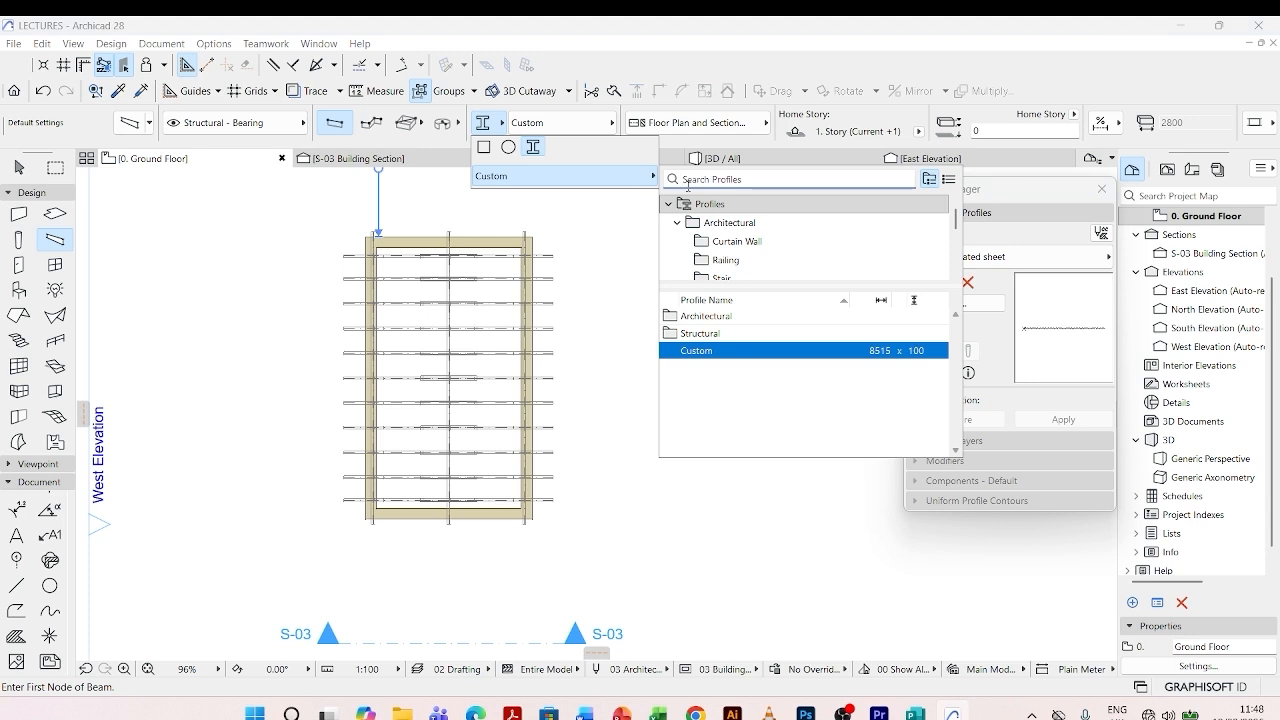
{"action": "left_click", "coordinate": [699, 179]}
{"action": "type", "text": "corrugat"}
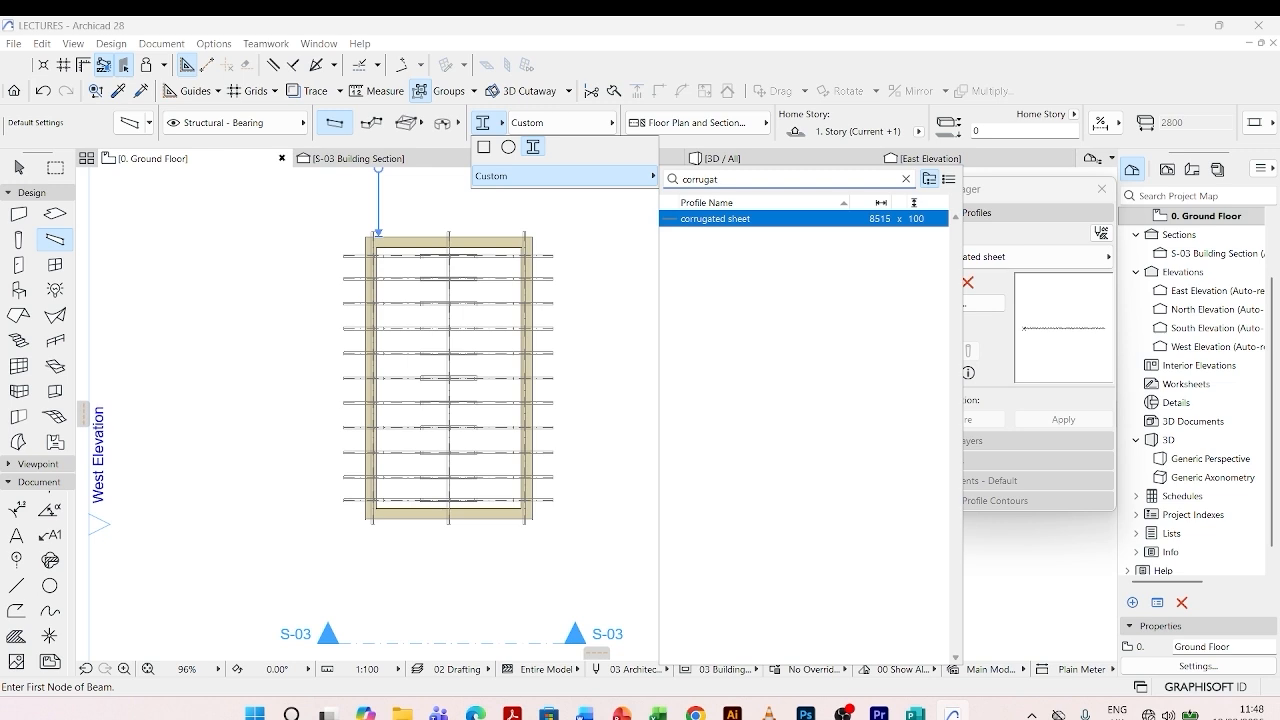
{"action": "left_click", "coordinate": [717, 219]}
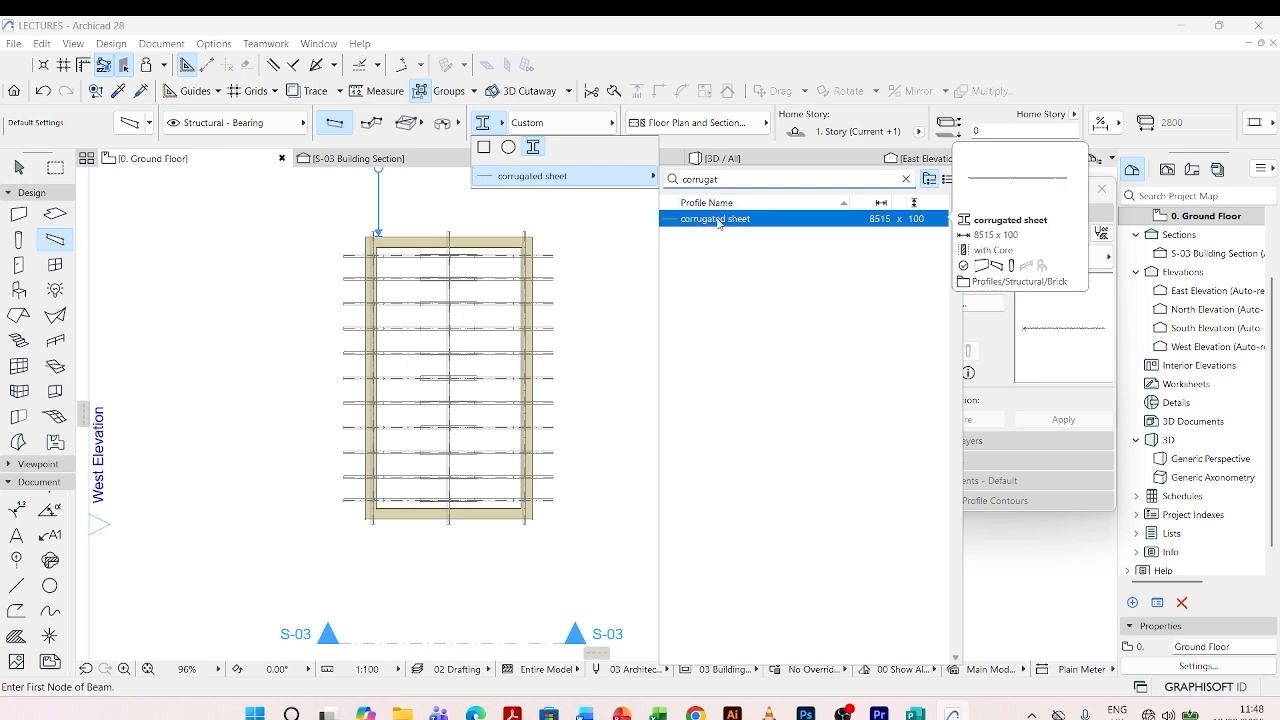
{"action": "double_click", "coordinate": [717, 223]}
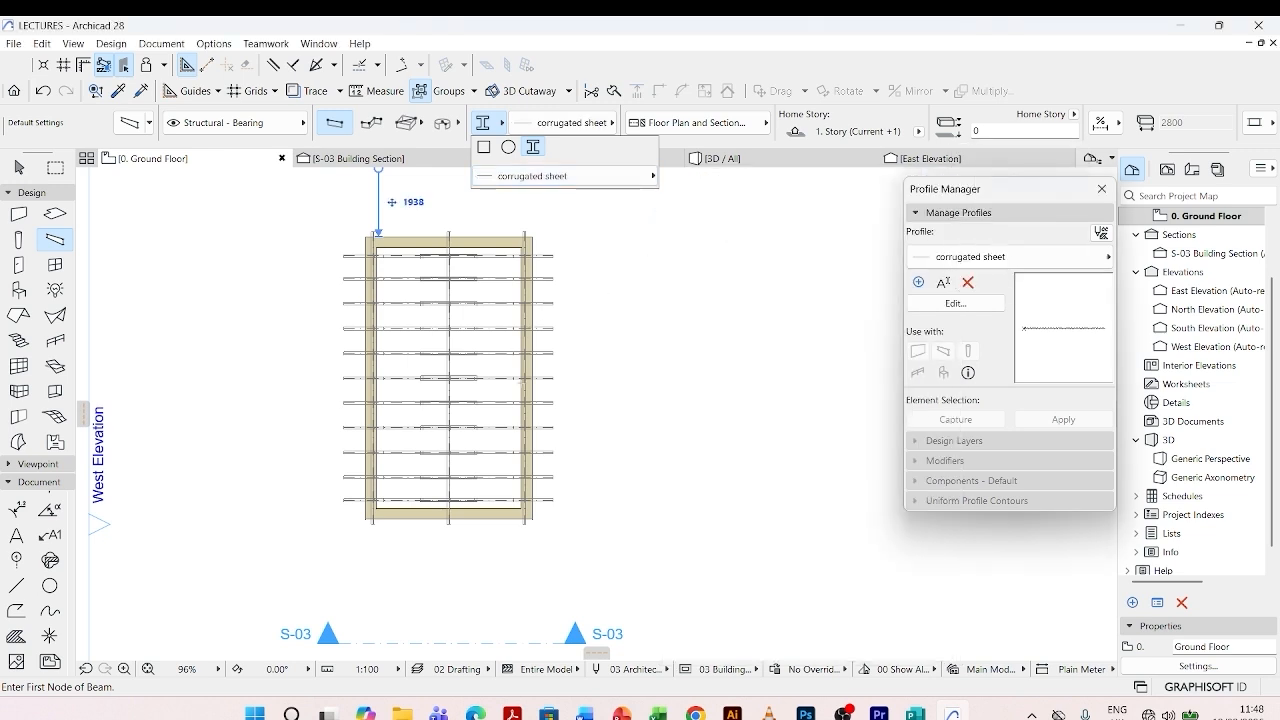
- Place a horizontal corrugated sheet beam about 3024 long from outside the right wall to the central ridge line
{"action": "scroll", "coordinate": [542, 499], "scroll_direction": "up", "scroll_amount": 3}
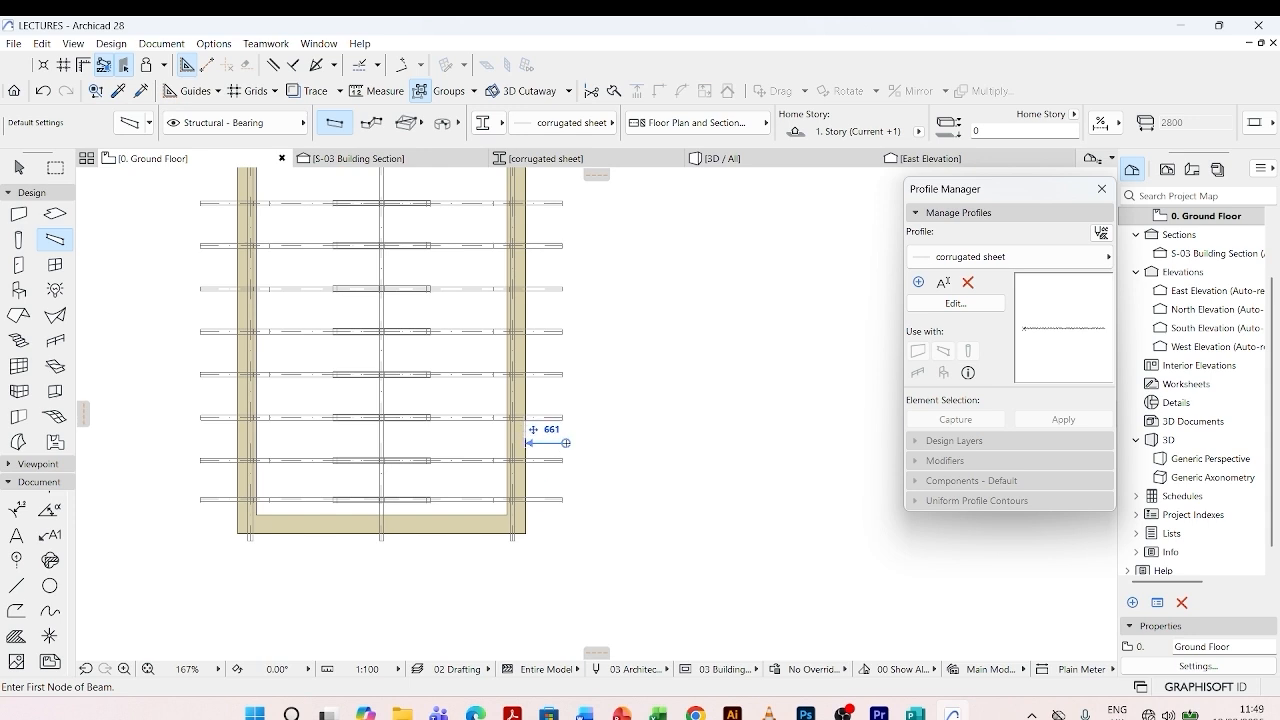
{"action": "left_click", "coordinate": [563, 443]}
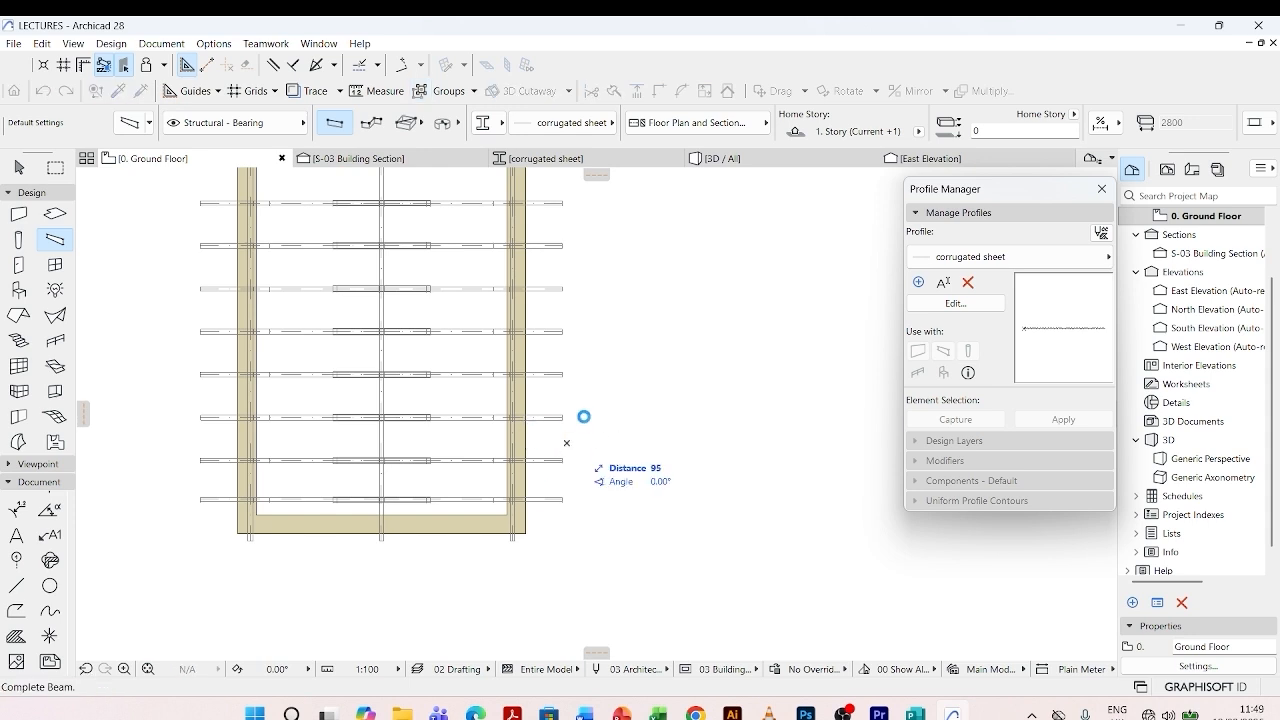
{"action": "scroll", "coordinate": [584, 417], "scroll_direction": "up", "scroll_amount": 1}
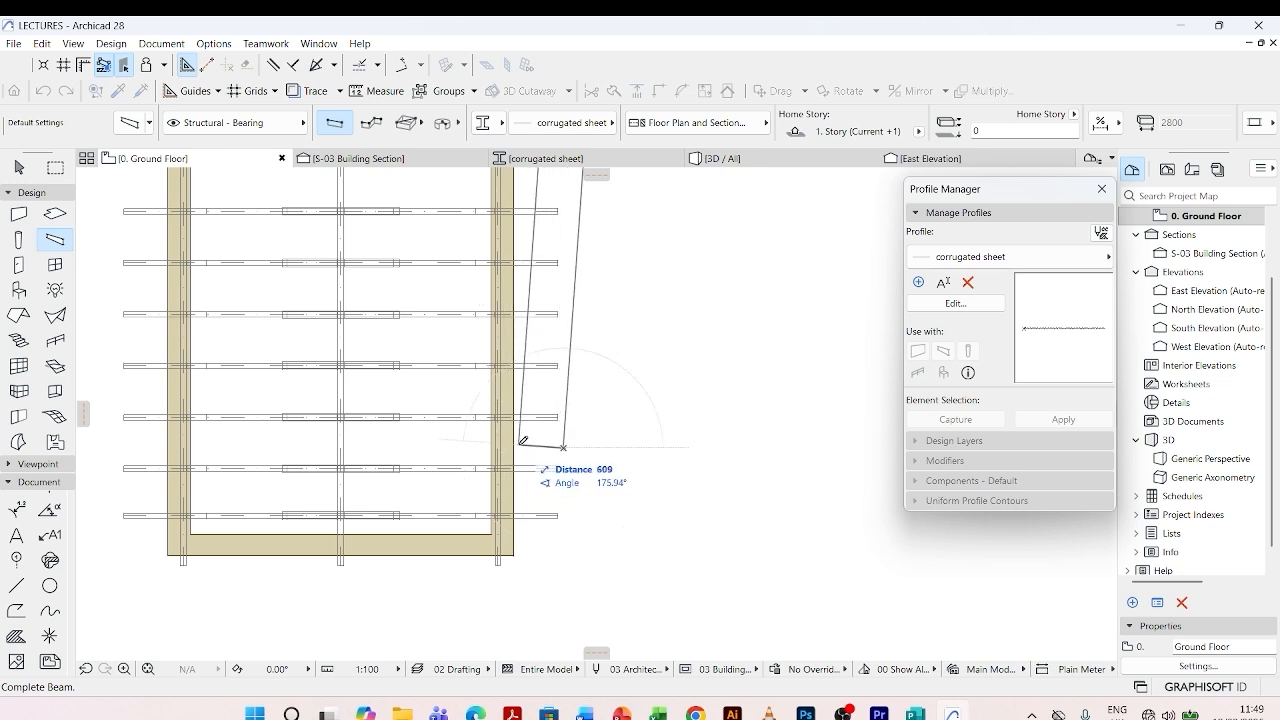
{"action": "key", "text": "shift"}
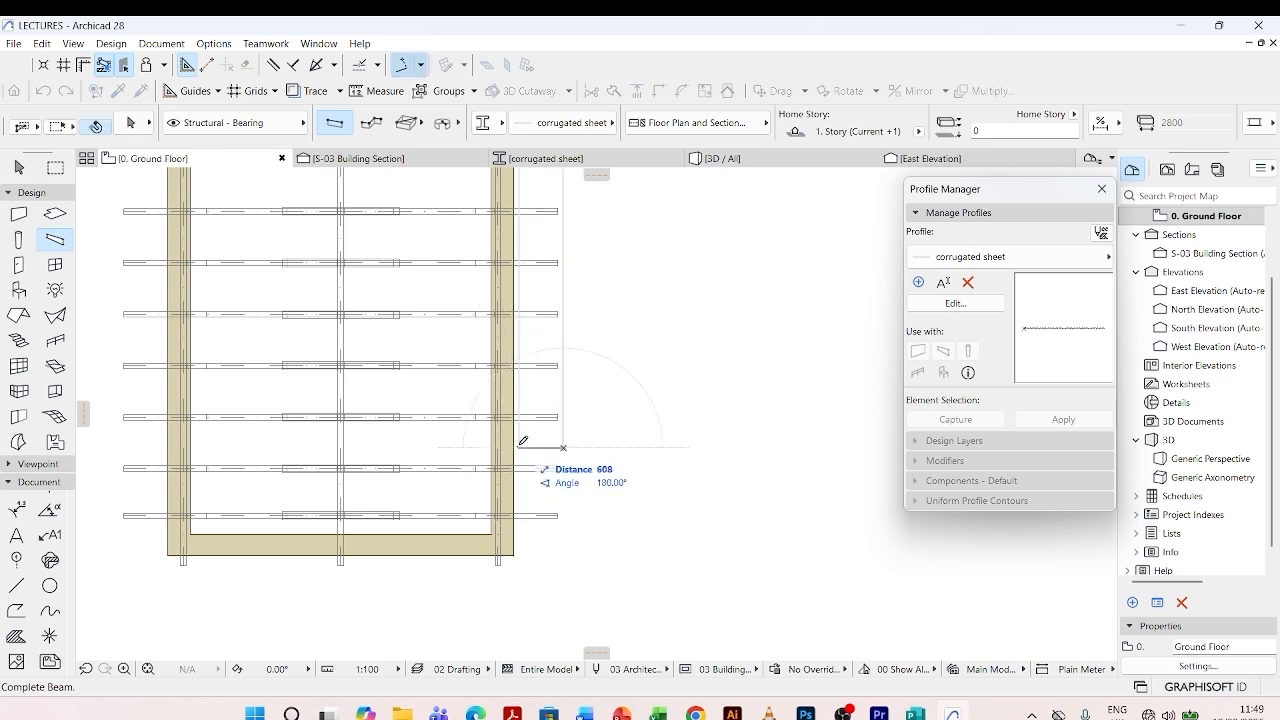
{"action": "left_click", "coordinate": [344, 439]}
{"action": "key", "text": "Escape"}
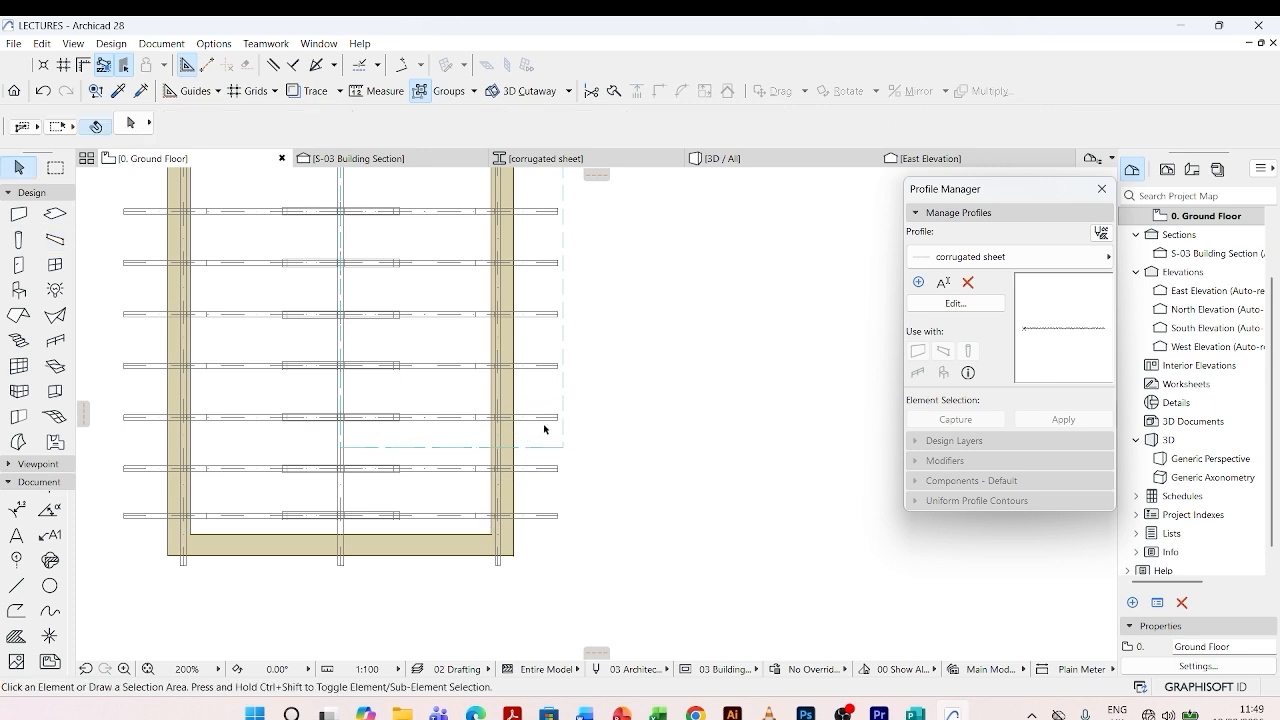
- Stretch the sheet's outer end back to the ends of the trusses, making it 2950 long
{"action": "left_click", "coordinate": [565, 447]}
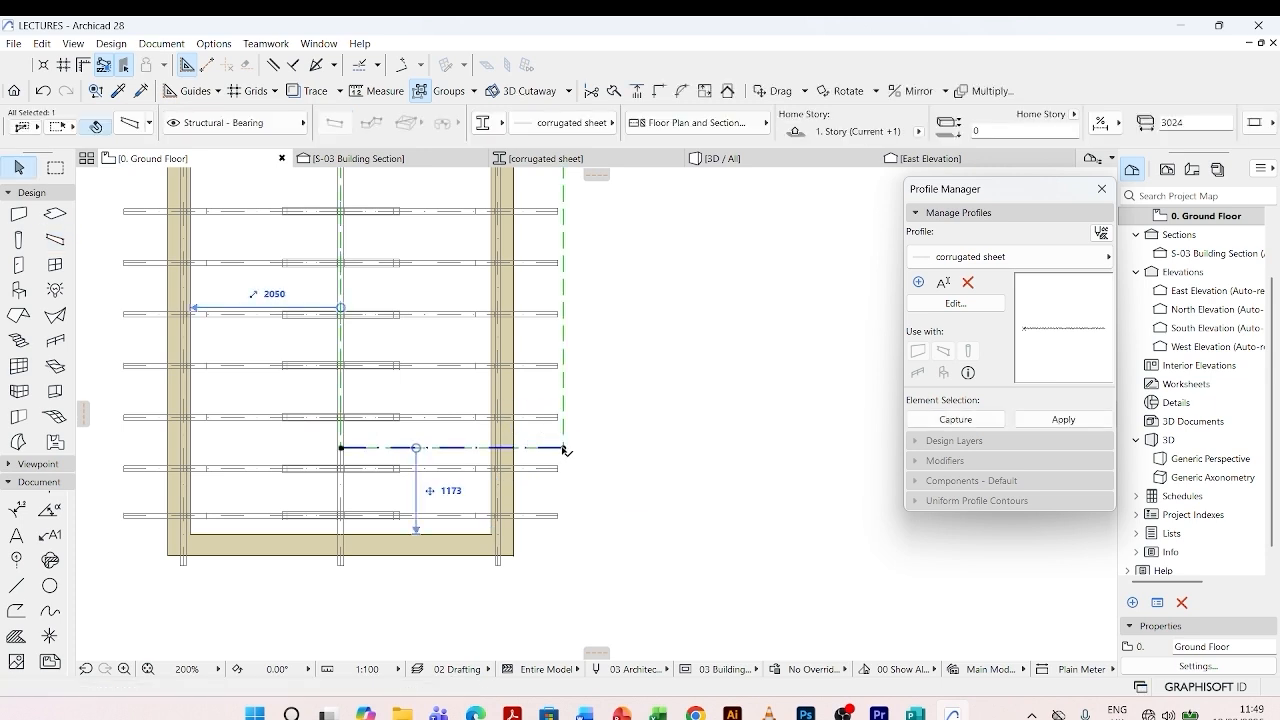
{"action": "left_click", "coordinate": [563, 447]}
{"action": "scroll", "coordinate": [562, 442], "scroll_direction": "up", "scroll_amount": 3}
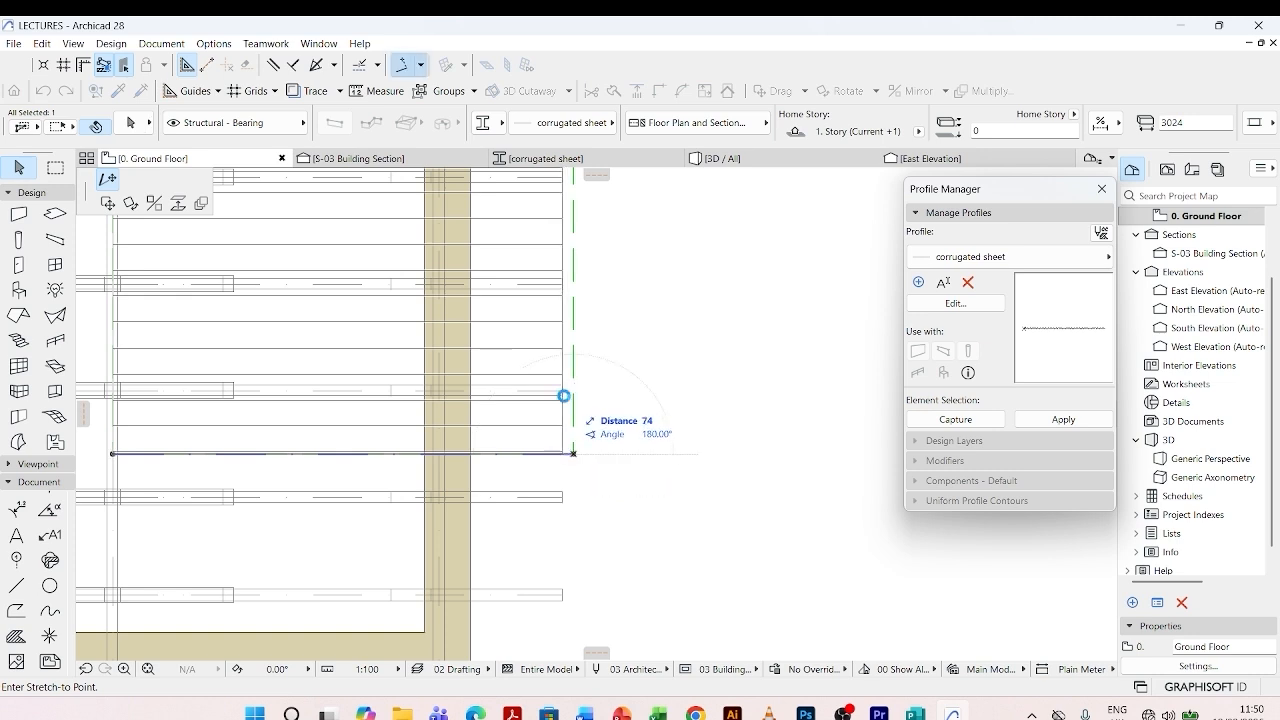
{"action": "left_click", "coordinate": [564, 396]}
{"action": "scroll", "coordinate": [600, 369], "scroll_direction": "down", "scroll_amount": 3}
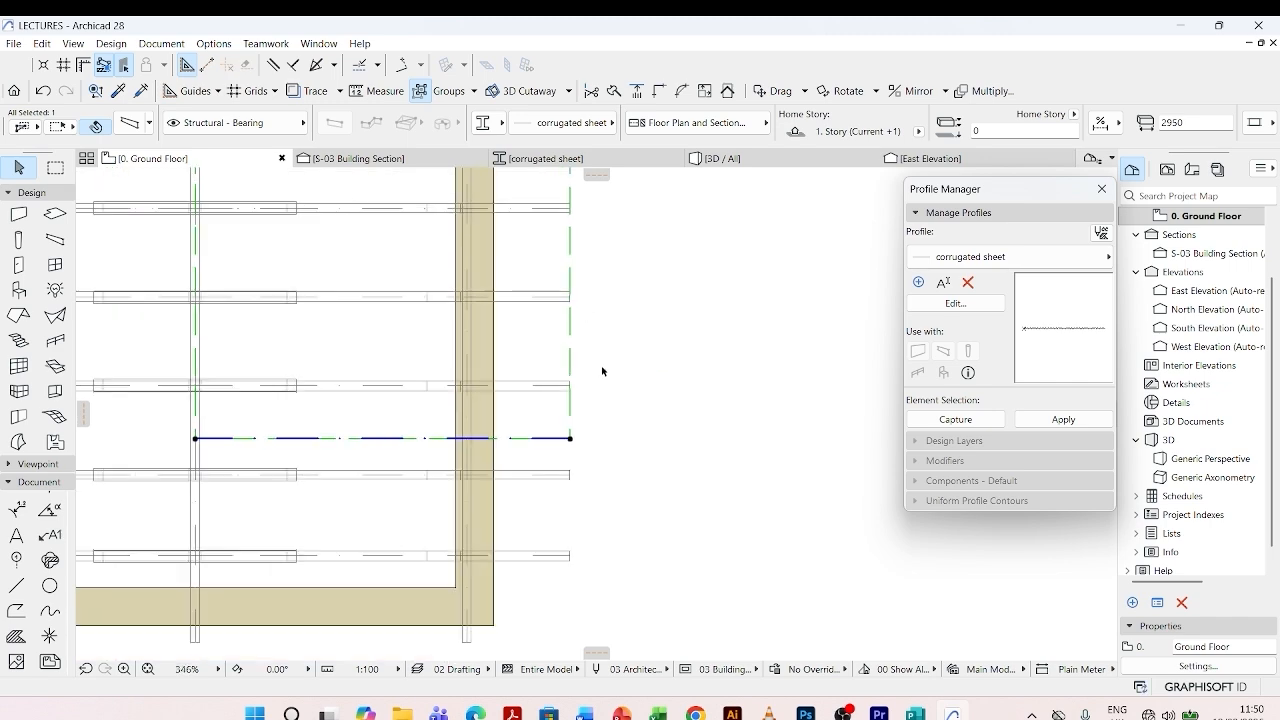
- Move the sheet straight down along the ridge line so its lower edge lies just beyond the lower wall
{"action": "scroll", "coordinate": [569, 433], "scroll_direction": "down", "scroll_amount": 5}
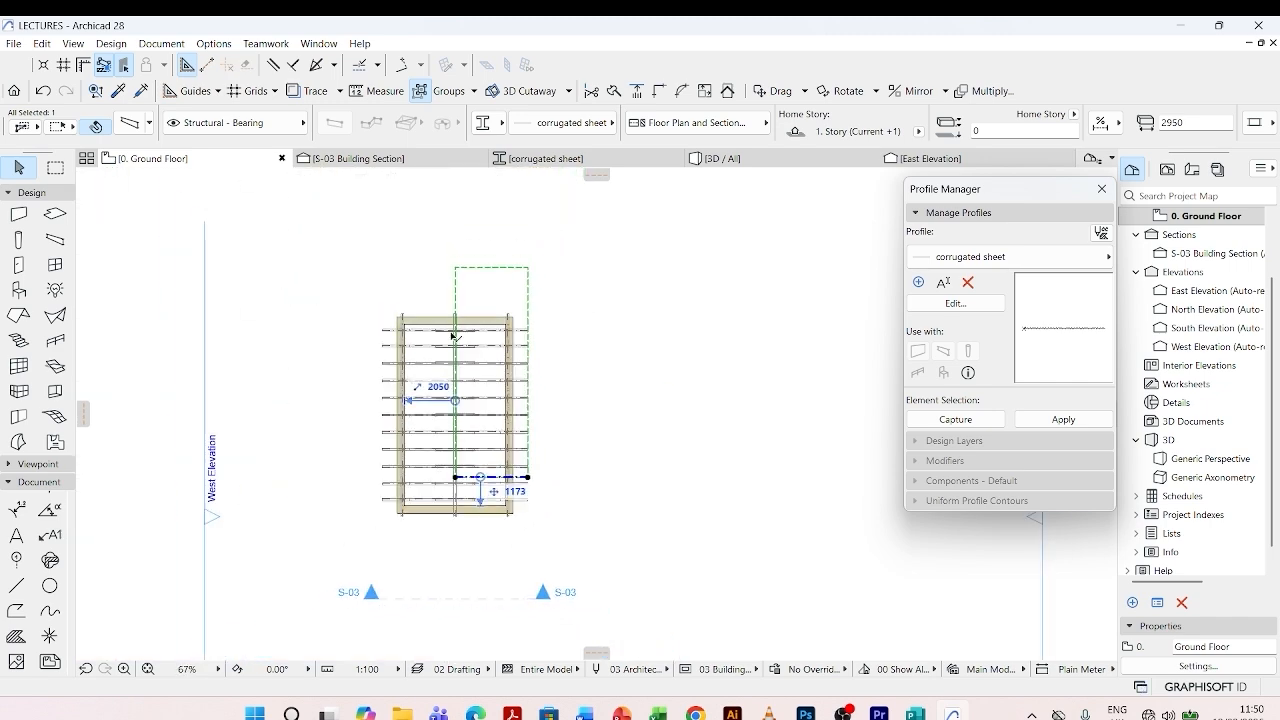
{"action": "scroll", "coordinate": [457, 485], "scroll_direction": "up", "scroll_amount": 3}
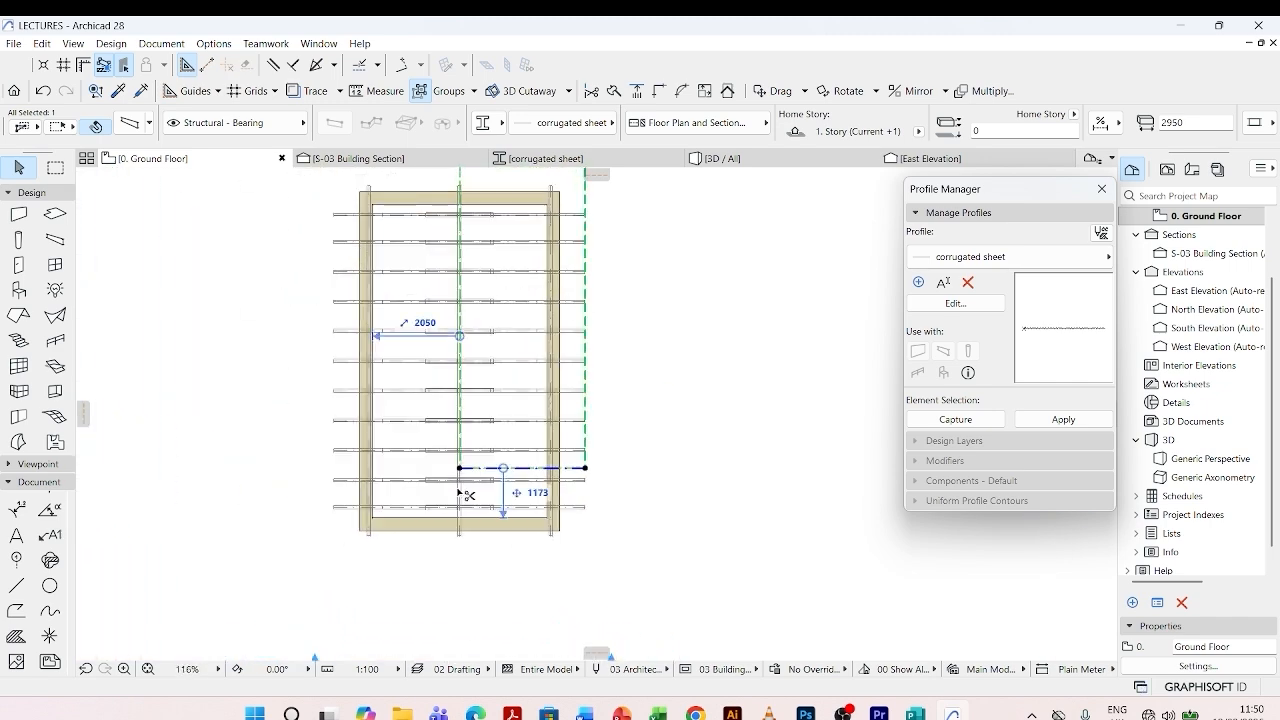
{"action": "key", "text": "ctrl+d"}
{"action": "left_click", "coordinate": [461, 468]}
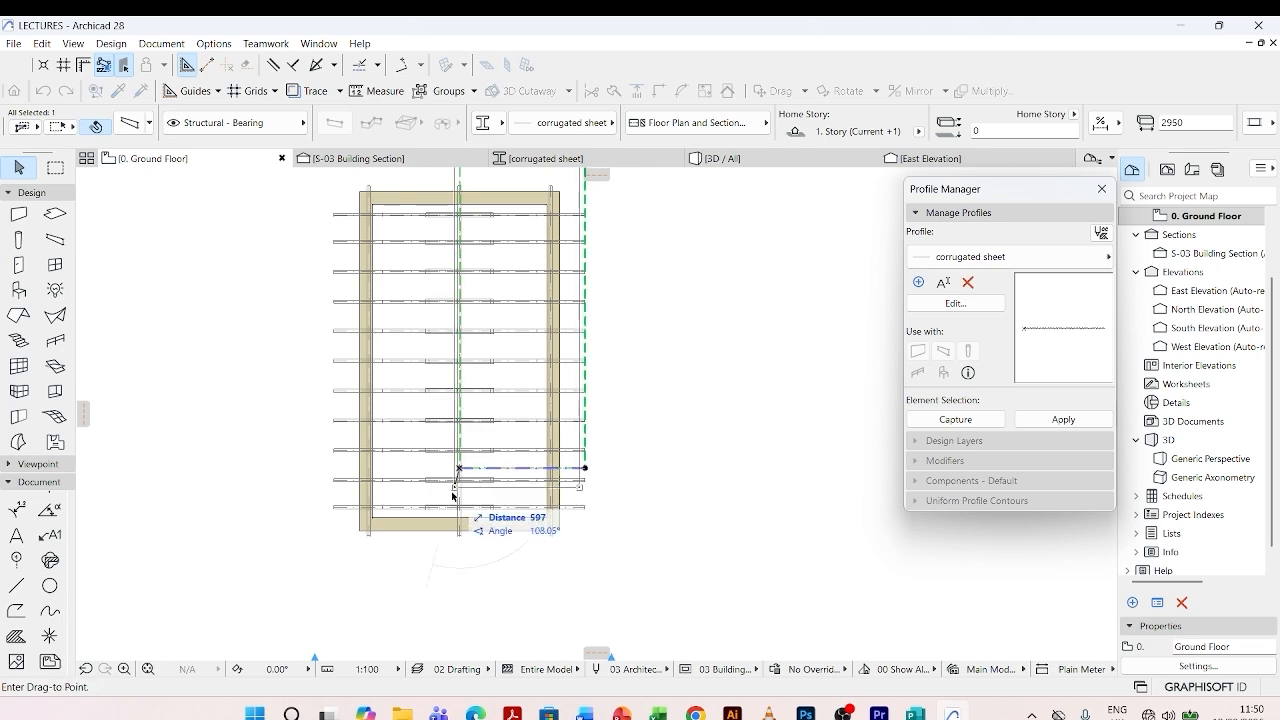
{"action": "scroll", "coordinate": [458, 545], "scroll_direction": "up", "scroll_amount": 1}
{"action": "scroll", "coordinate": [458, 545], "scroll_direction": "up", "scroll_amount": 1}
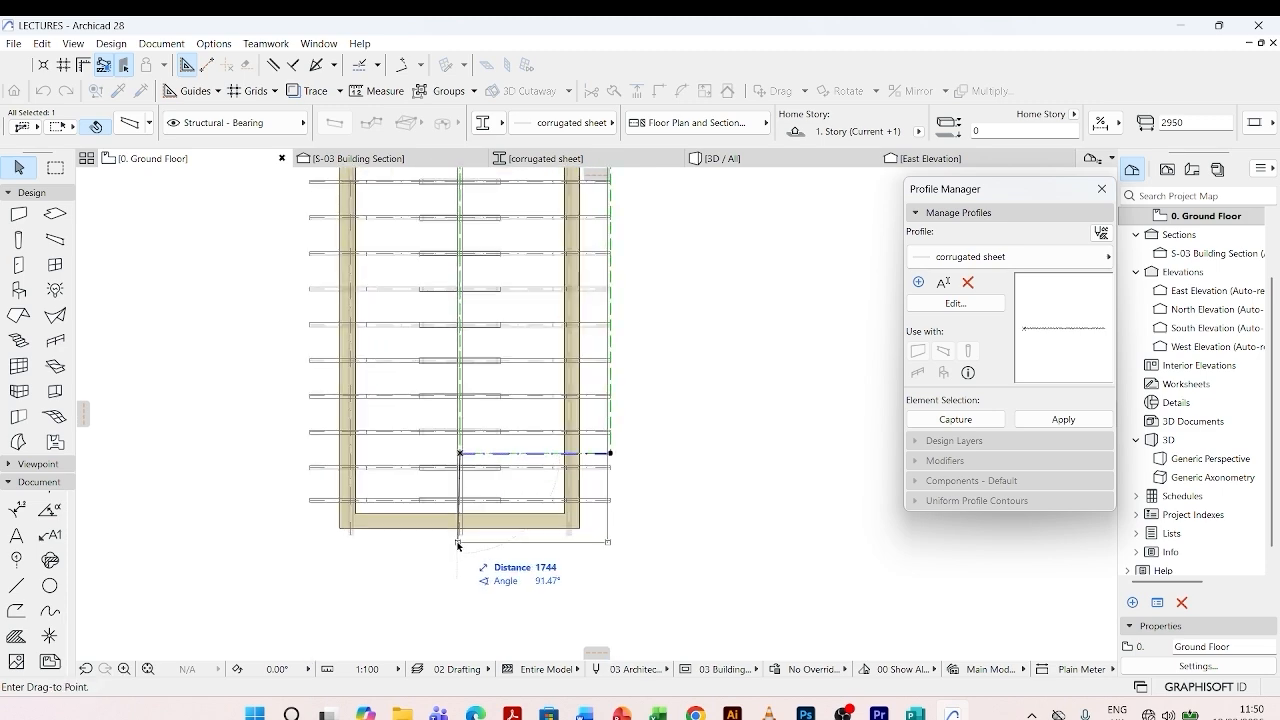
{"action": "left_click", "coordinate": [461, 545]}
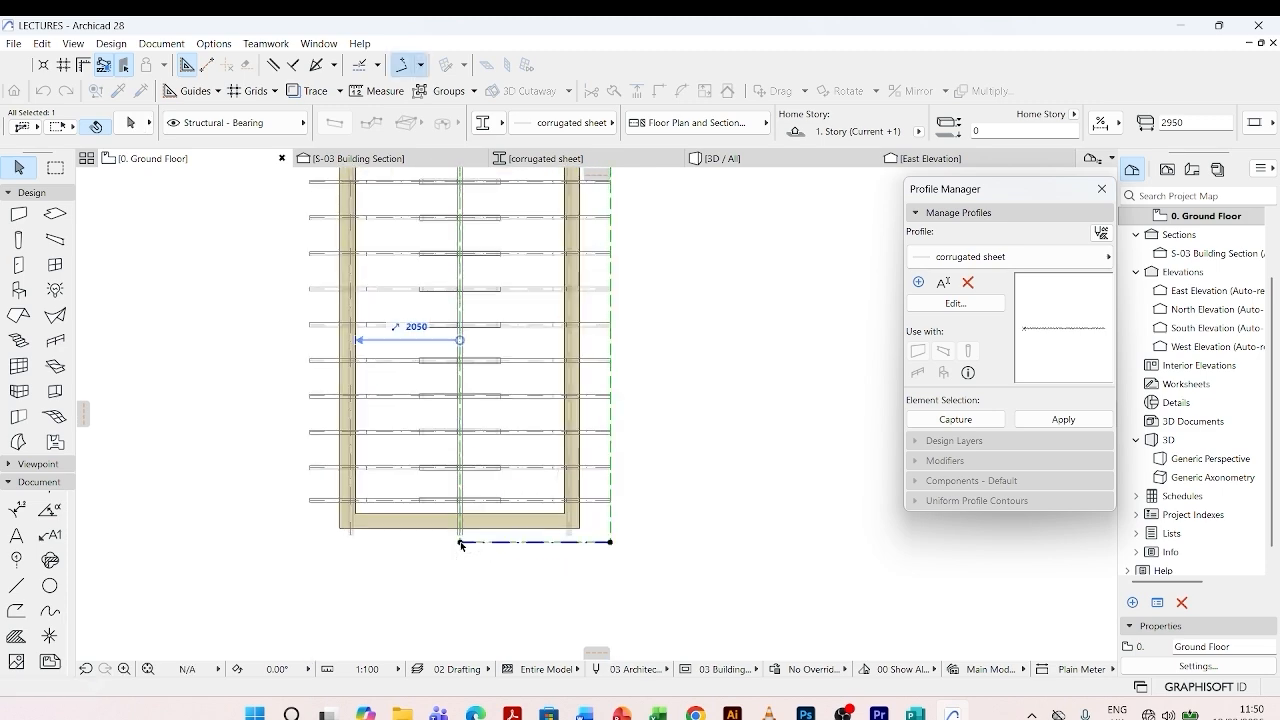
{"action": "scroll", "coordinate": [455, 560], "scroll_direction": "down", "scroll_amount": 4}
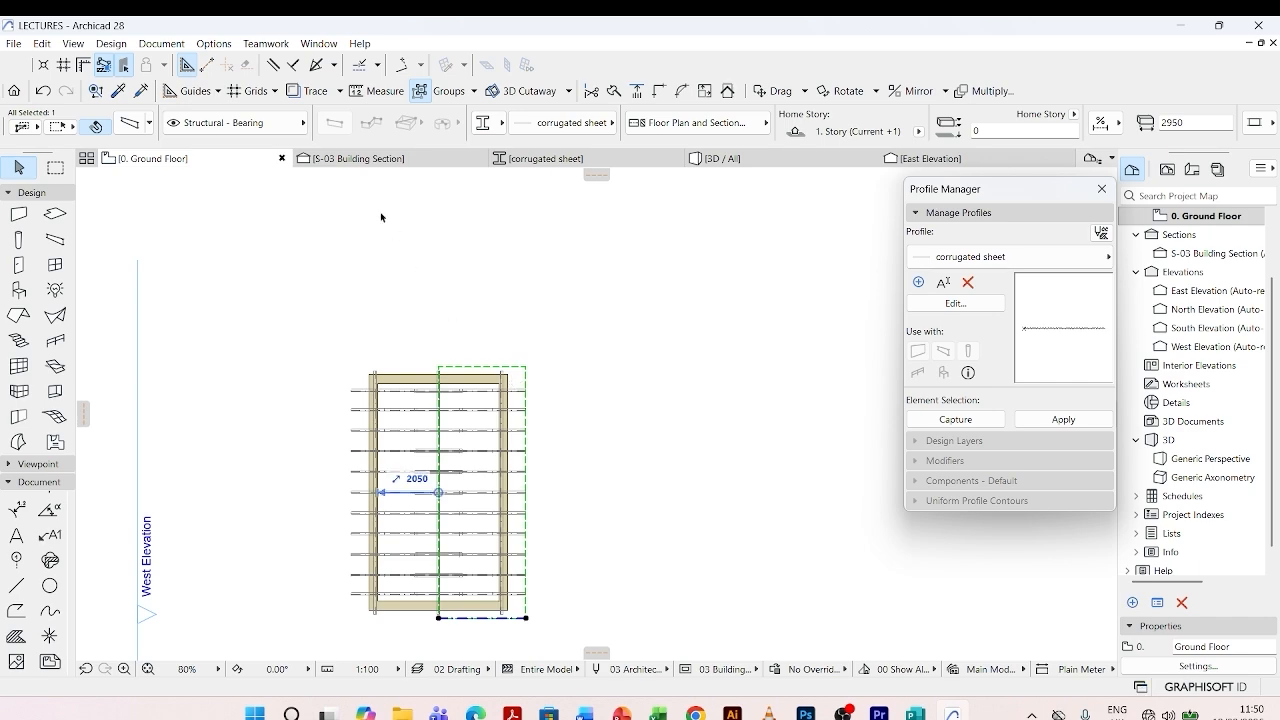
- Open the 3D view and inspect the corrugated sheet's position relative to the roof trusses
{"action": "left_click", "coordinate": [748, 160]}
{"action": "scroll", "coordinate": [622, 500], "scroll_direction": "up", "scroll_amount": 3}
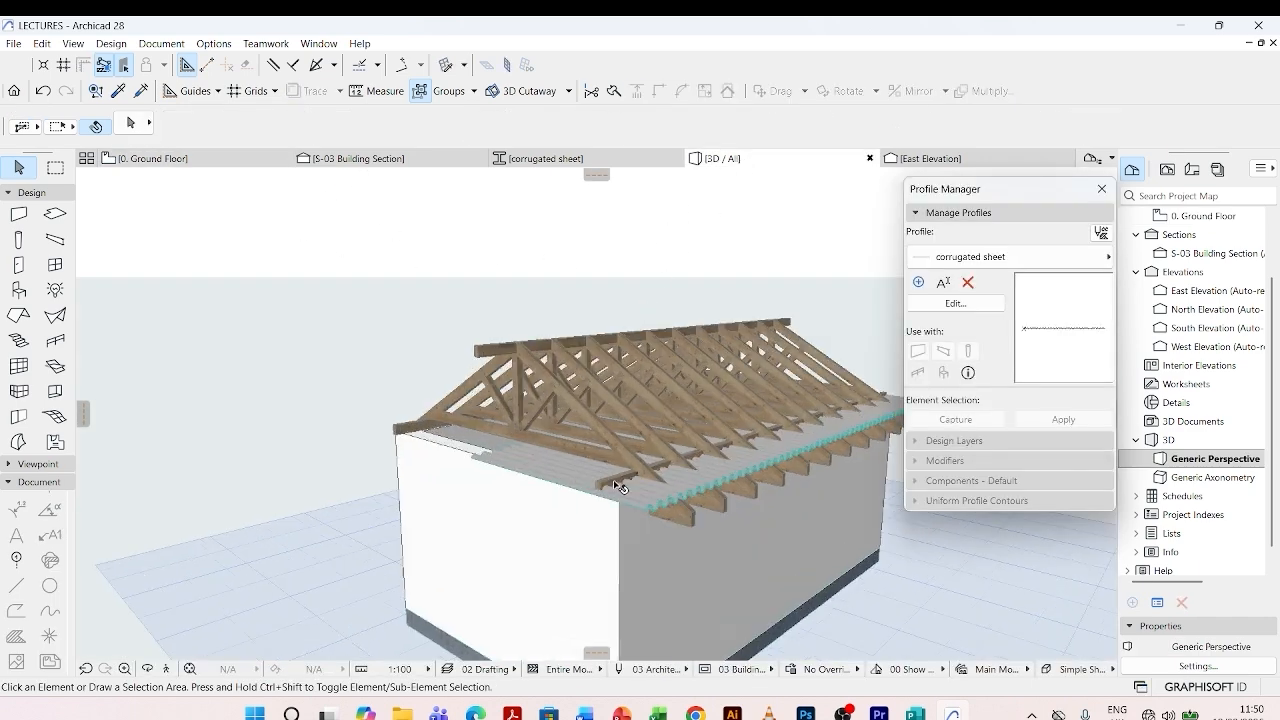
- In the S-03 building section, slant the corrugated sheet by raising its ridge end to the apex of the truss
{"action": "left_click", "coordinate": [629, 502]}
{"action": "middle_click_drag", "start_coordinate": [629, 502], "coordinate": [478, 510]}
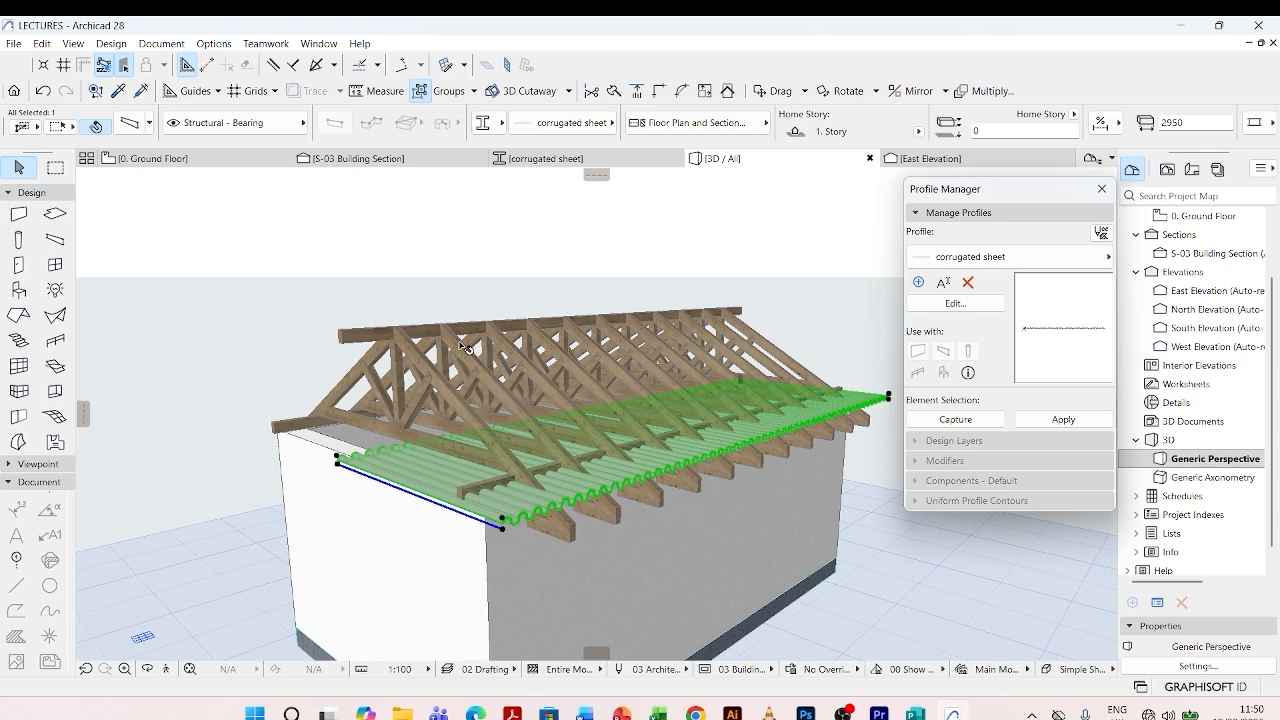
{"action": "left_click", "coordinate": [380, 160]}
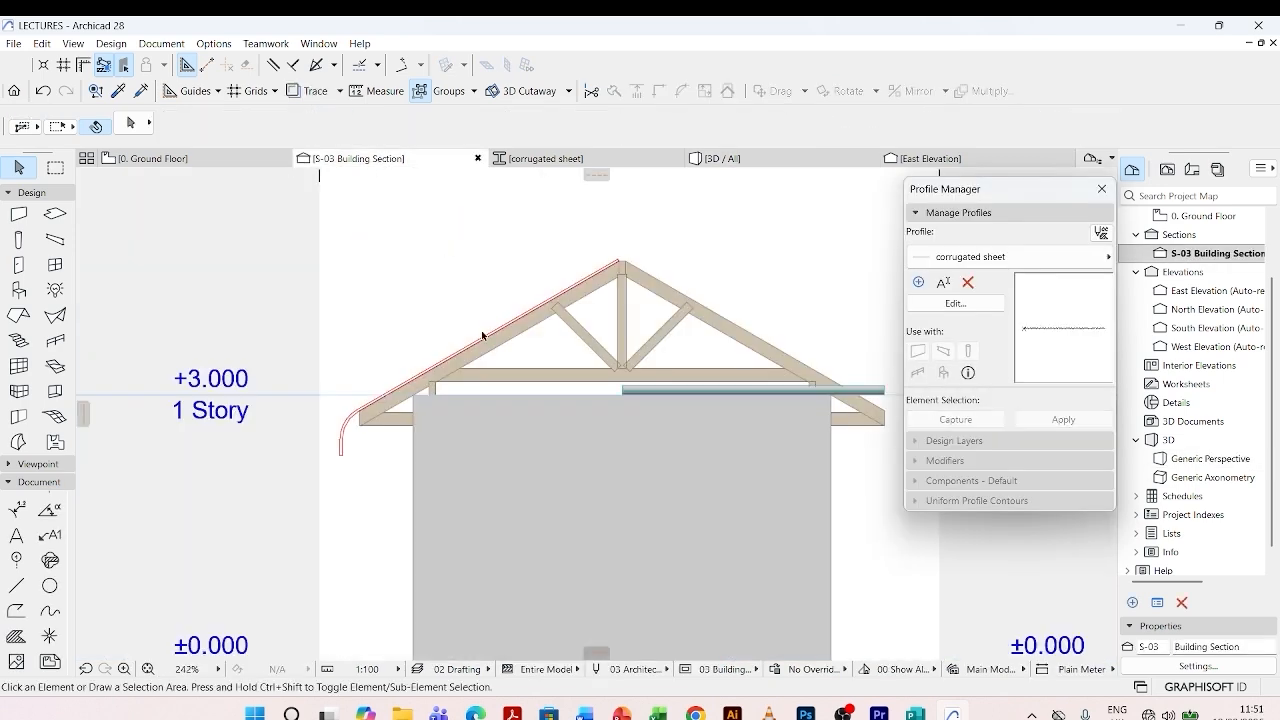
{"action": "scroll", "coordinate": [725, 385], "scroll_direction": "up", "scroll_amount": 2}
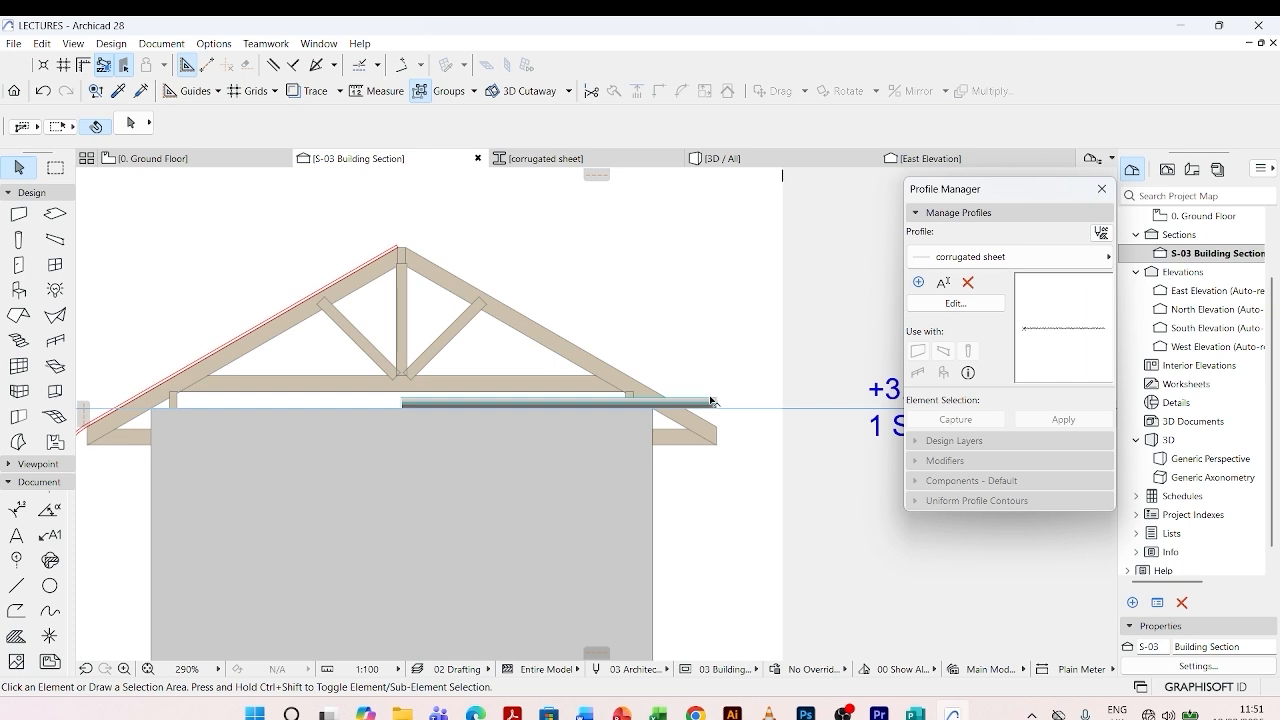
{"action": "left_click", "coordinate": [711, 401]}
{"action": "scroll", "coordinate": [406, 415], "scroll_direction": "up", "scroll_amount": 4}
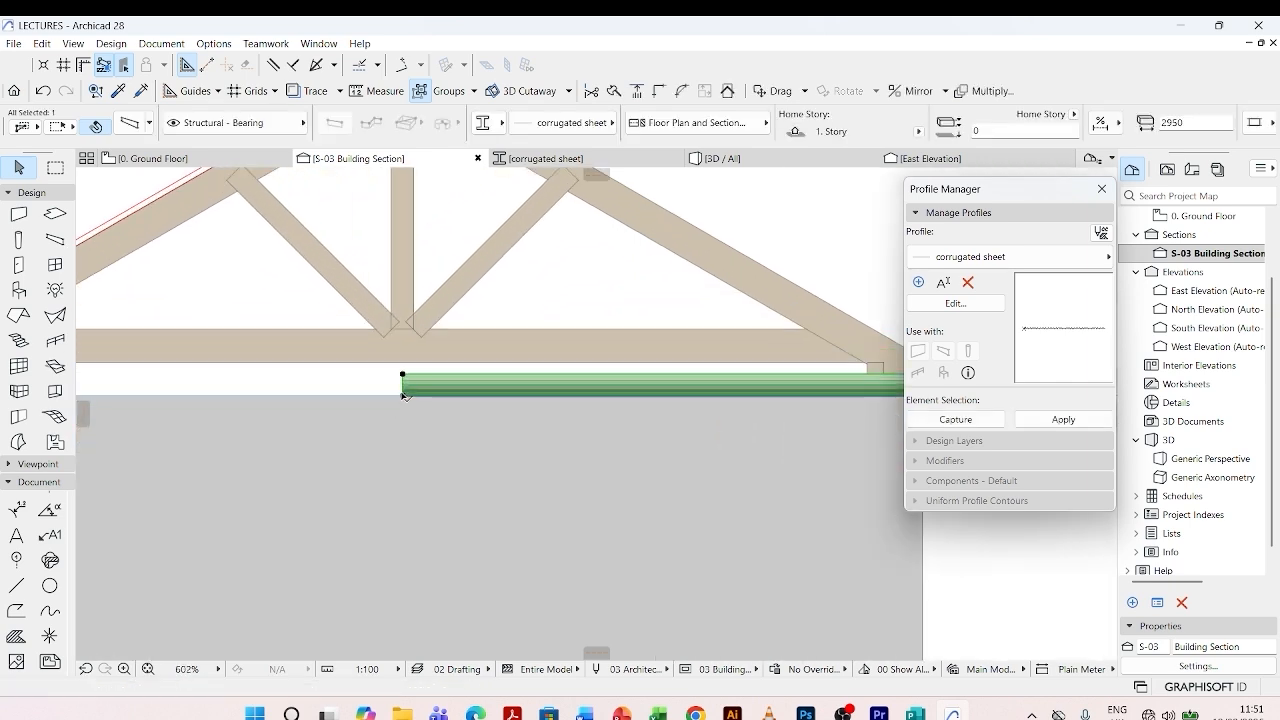
{"action": "left_click", "coordinate": [403, 394]}
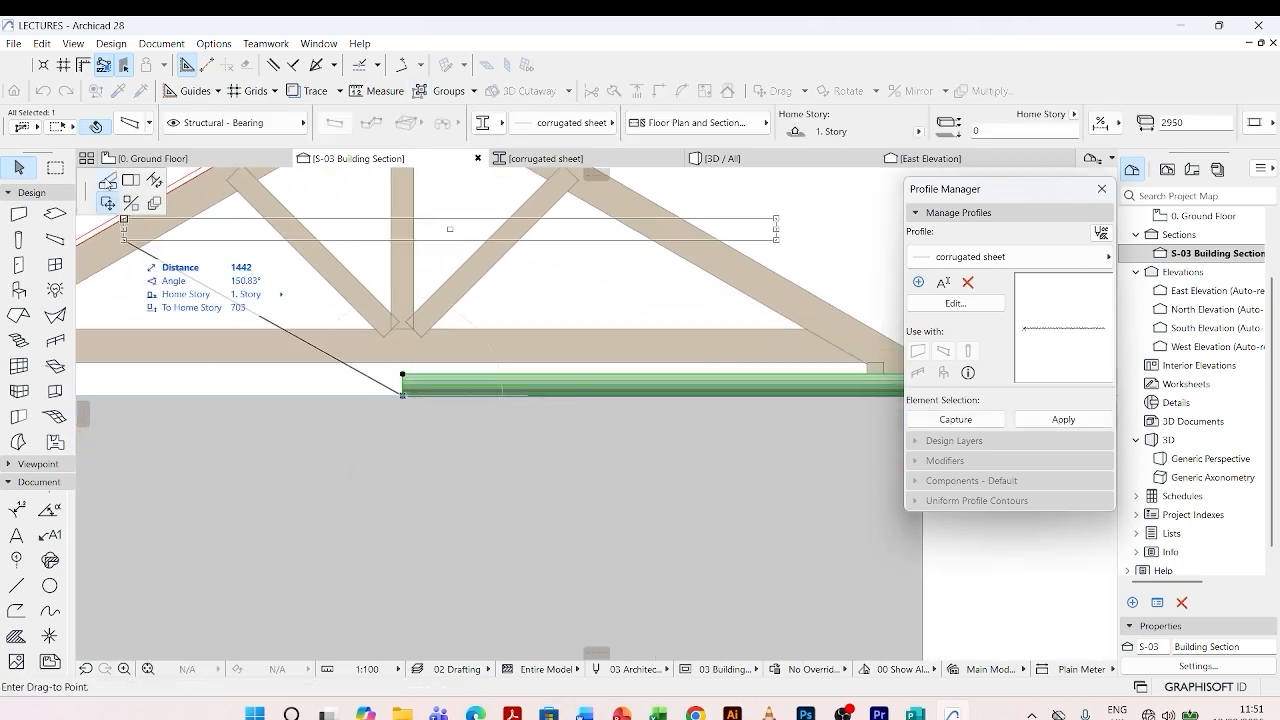
{"action": "left_click", "coordinate": [107, 184]}
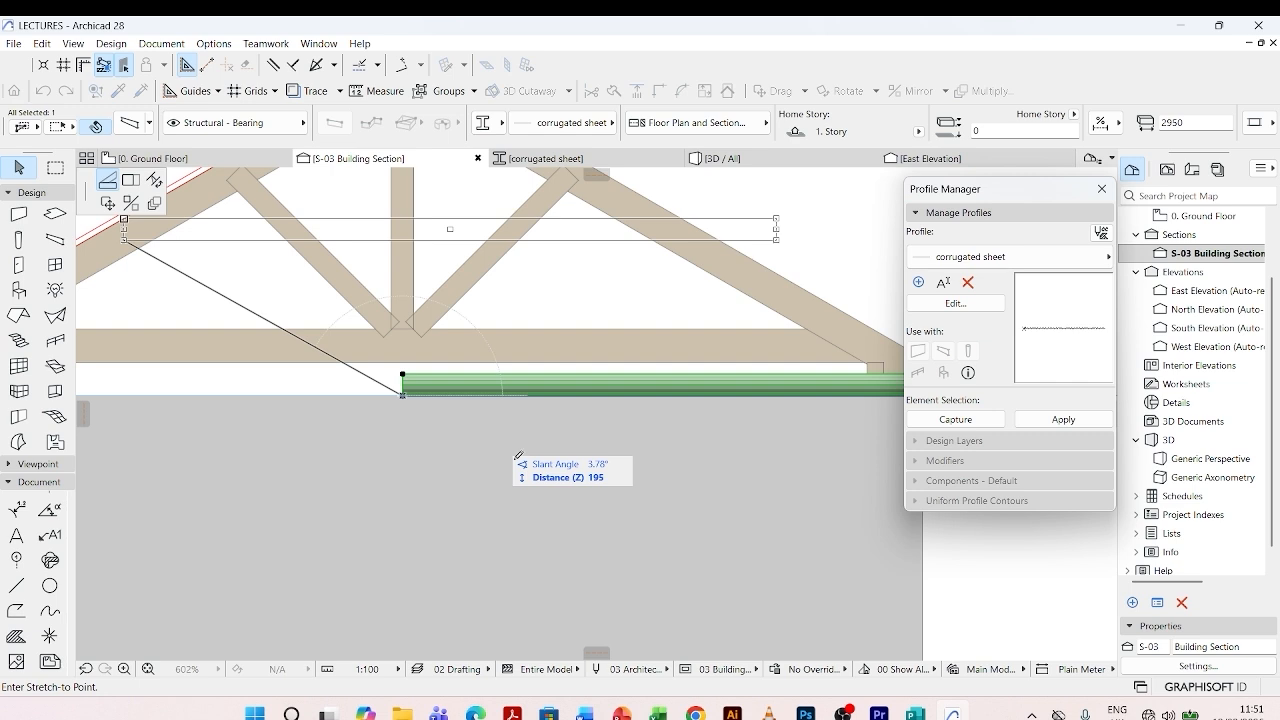
{"action": "scroll", "coordinate": [557, 485], "scroll_direction": "down", "scroll_amount": 5}
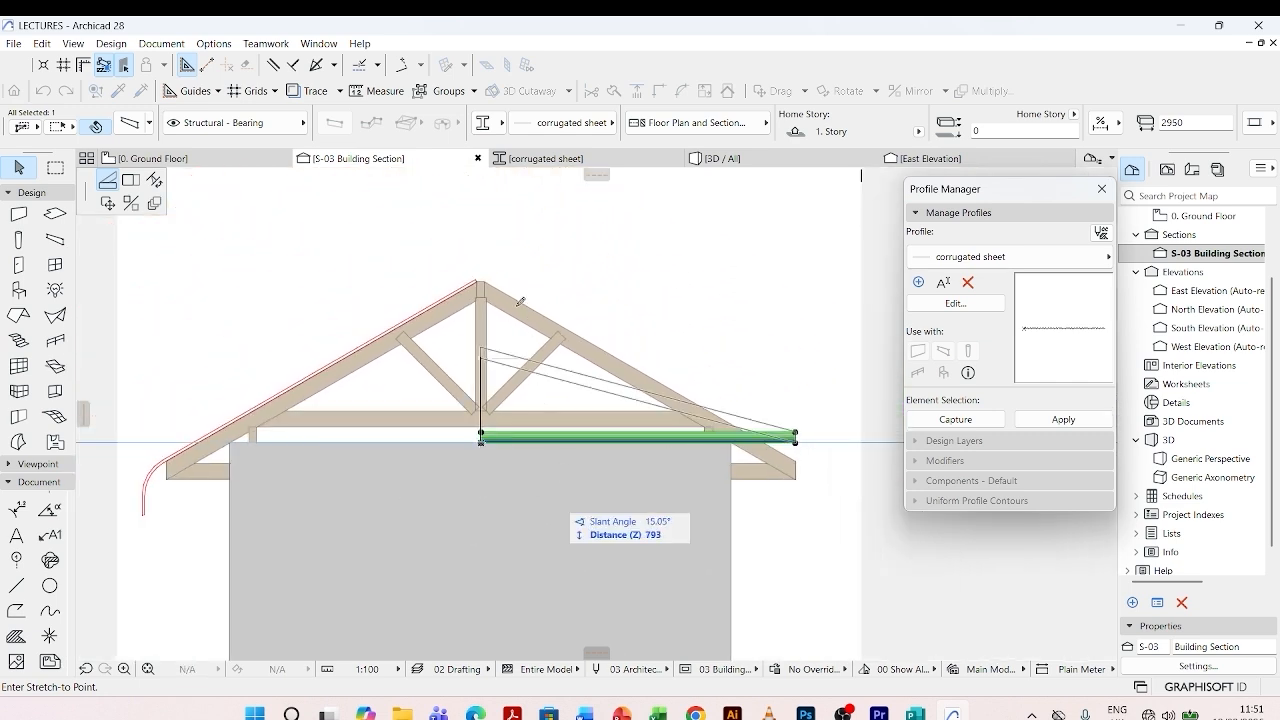
{"action": "scroll", "coordinate": [480, 275], "scroll_direction": "up", "scroll_amount": 4}
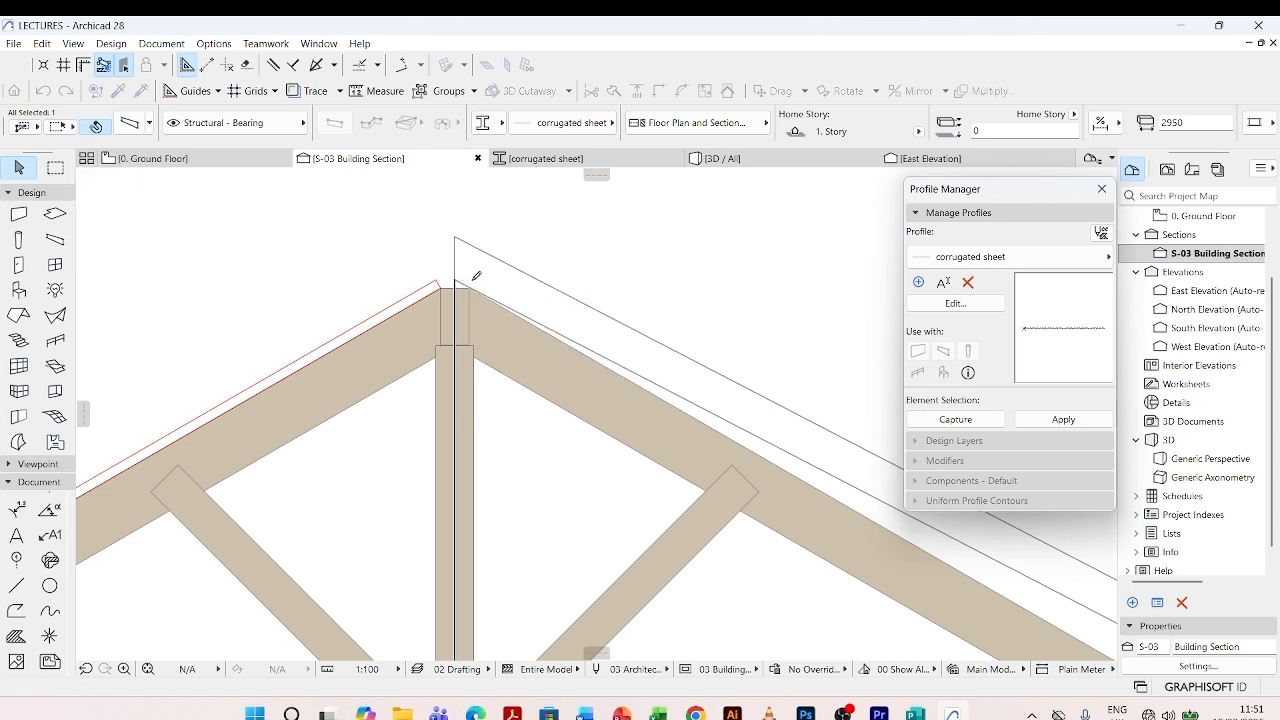
{"action": "left_click", "coordinate": [475, 279]}
- Lower the sheet's eave end onto the upper corner of the truss tail, giving a slant of about 30°
{"action": "scroll", "coordinate": [354, 284], "scroll_direction": "down", "scroll_amount": 5}
{"action": "scroll", "coordinate": [555, 381], "scroll_direction": "up", "scroll_amount": 5}
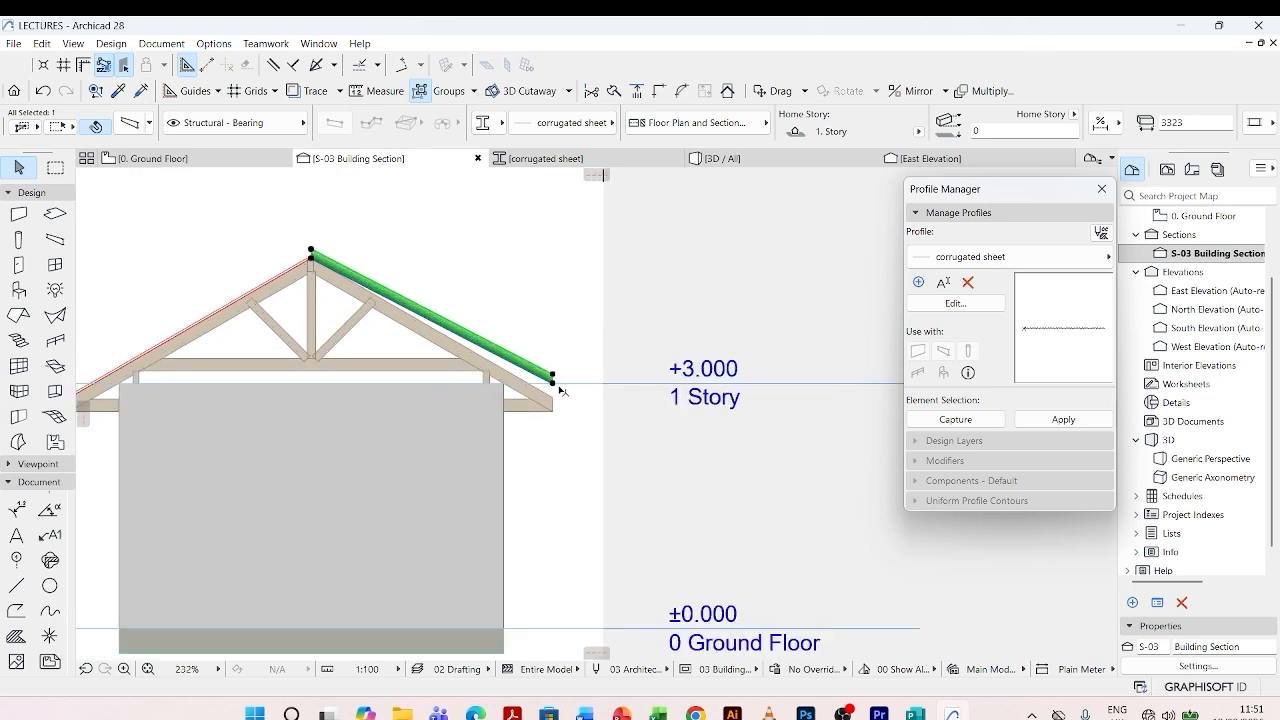
{"action": "left_click", "coordinate": [540, 376]}
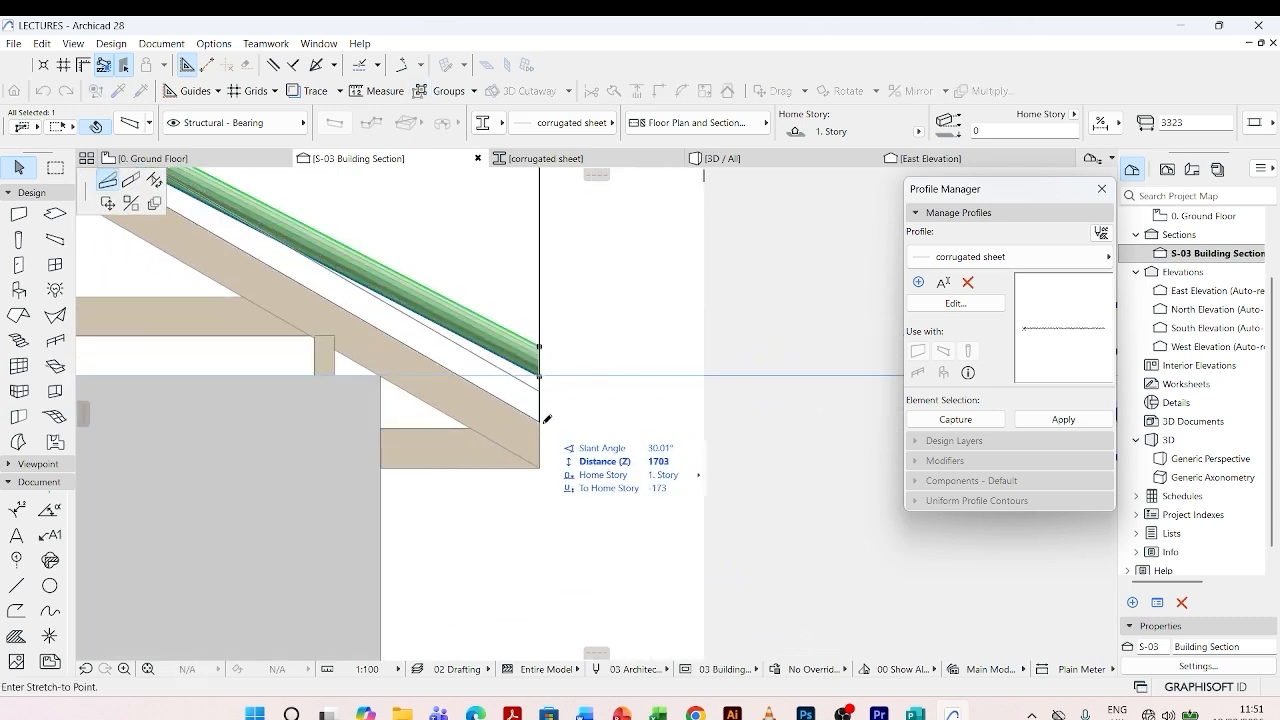
{"action": "left_click", "coordinate": [540, 422]}
{"action": "scroll", "coordinate": [590, 477], "scroll_direction": "down", "scroll_amount": 6}
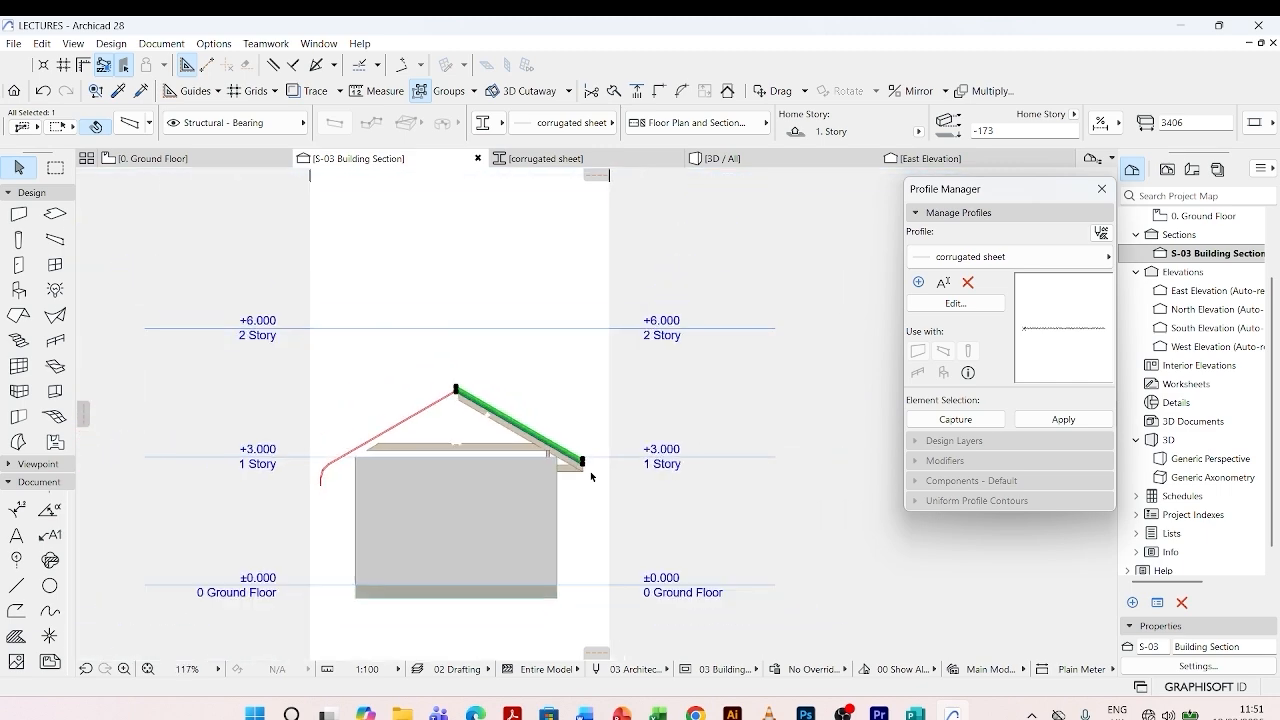
{"action": "key", "text": "Escape"}
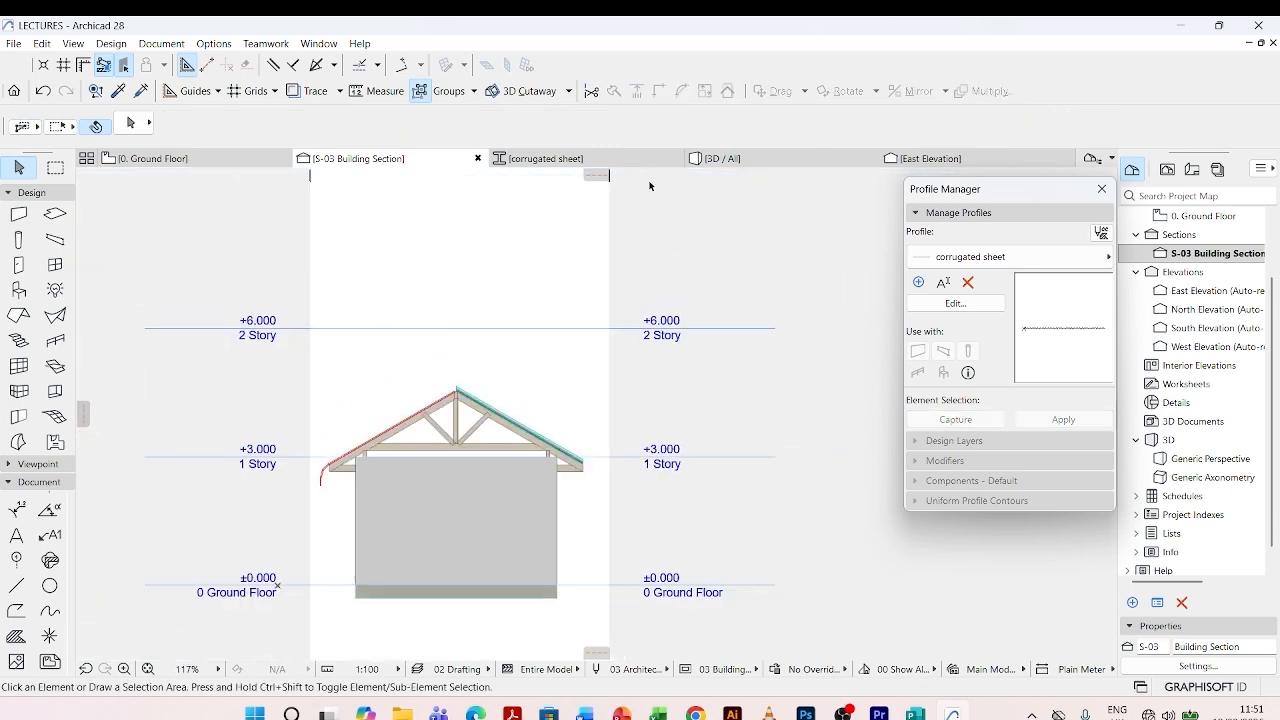
- Inspect the sloped corrugated sheet on the roof trusses in the 3D view, from the side and the gable end
{"action": "left_click", "coordinate": [740, 158]}
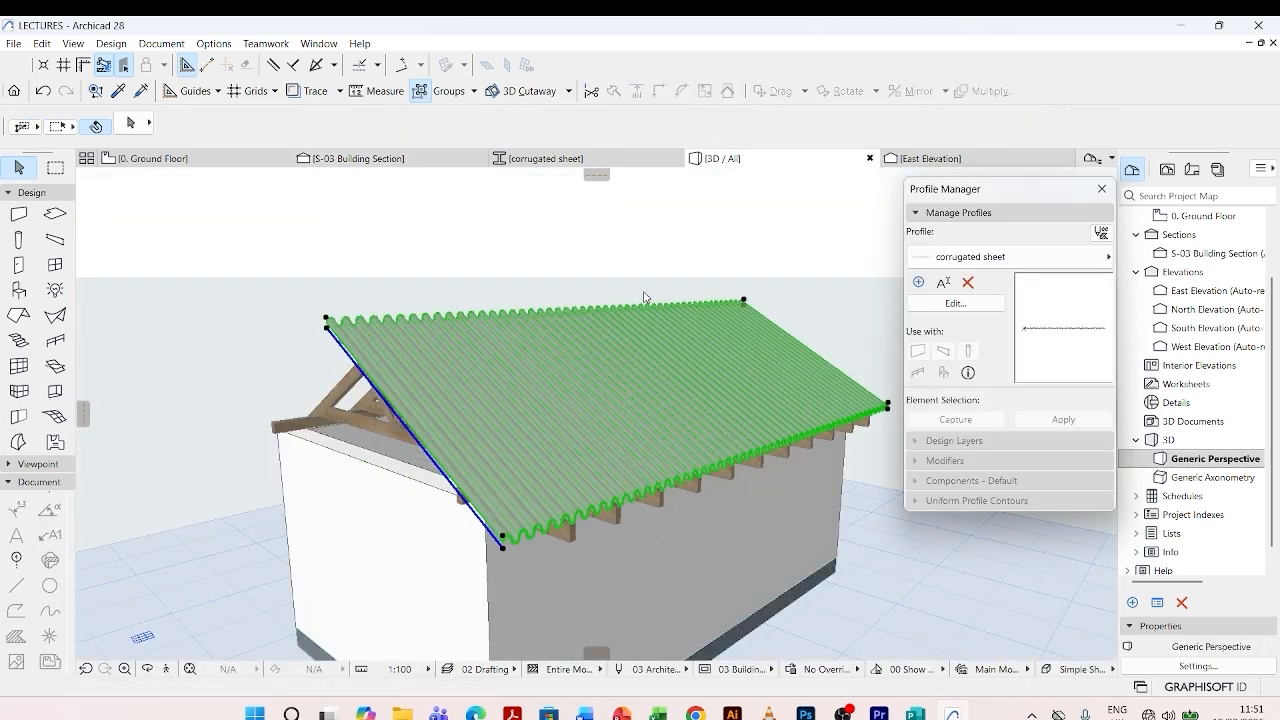
{"action": "left_click", "coordinate": [609, 341]}
{"action": "key", "text": "Escape"}
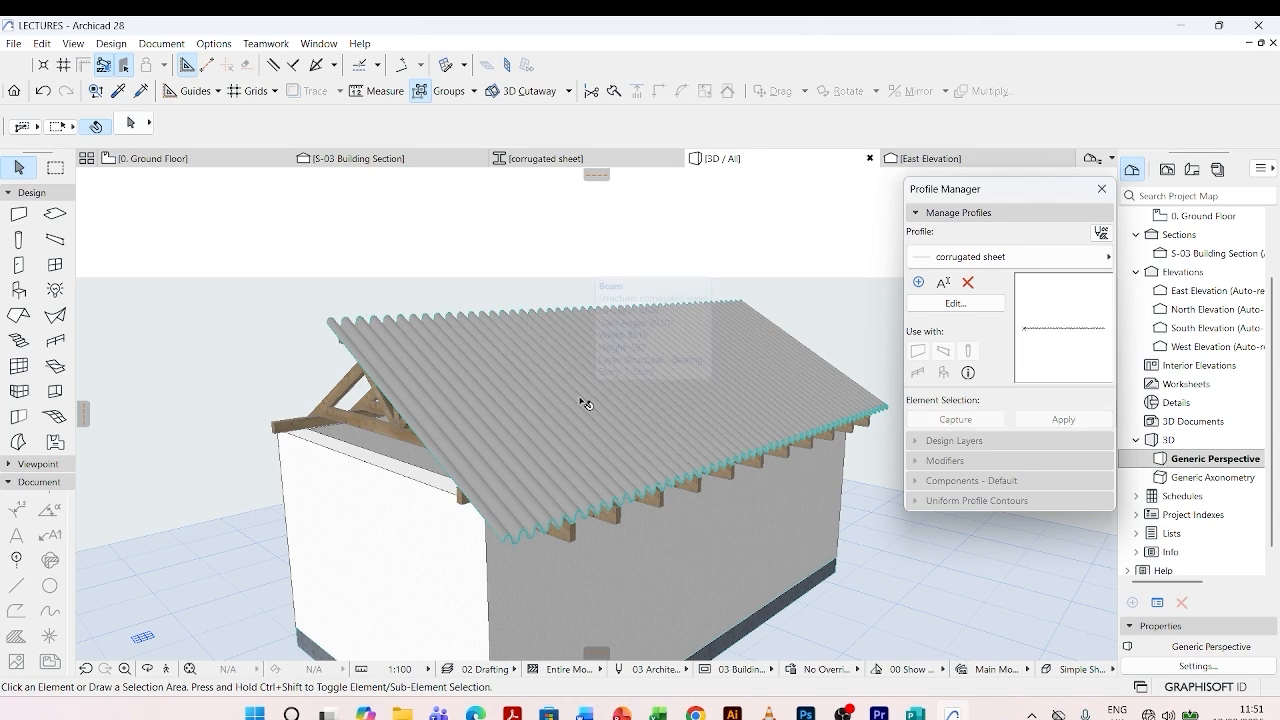
{"action": "left_click_drag", "start_coordinate": [626, 472], "coordinate": [458, 530]}
{"action": "scroll", "coordinate": [454, 530], "scroll_direction": "up", "scroll_amount": 3}
{"action": "middle_click_drag", "start_coordinate": [450, 529], "coordinate": [583, 473], "text": "shift"}
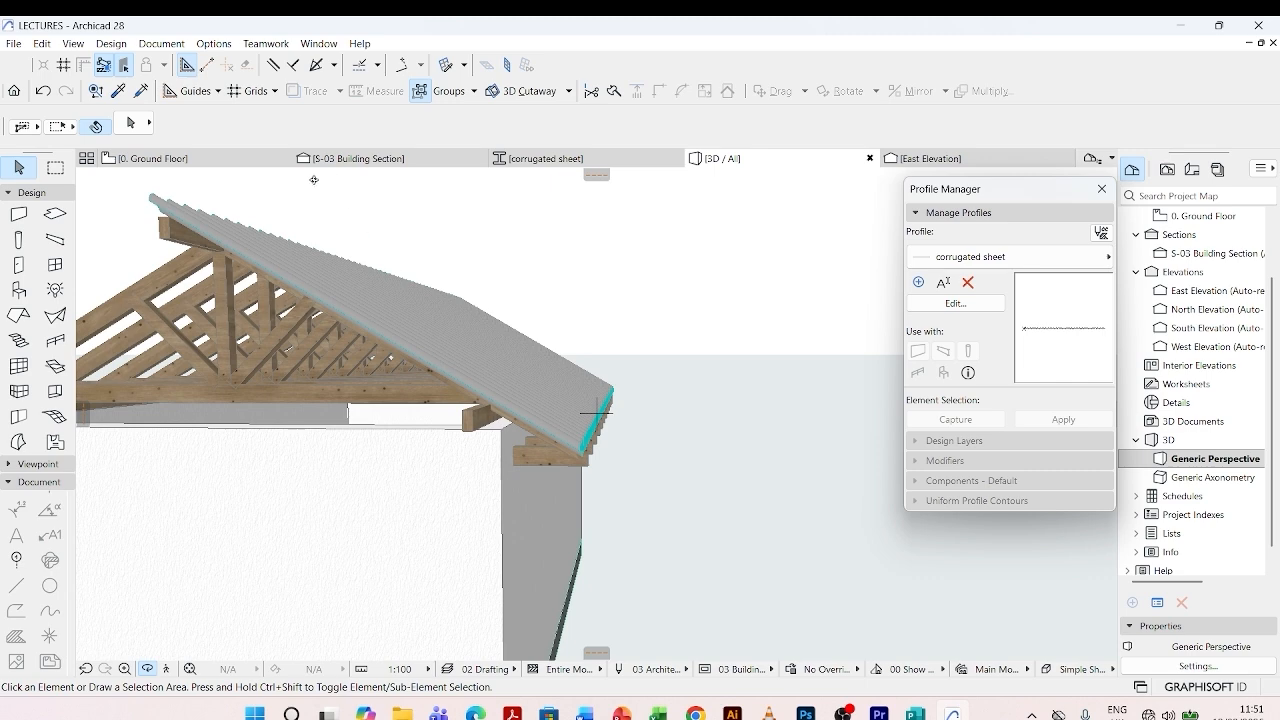
- On the ground floor plan, pick up the corrugated sheet's settings and place a short horizontal sheet beam about 399 long just outside its eave edge
{"action": "left_click", "coordinate": [205, 163]}
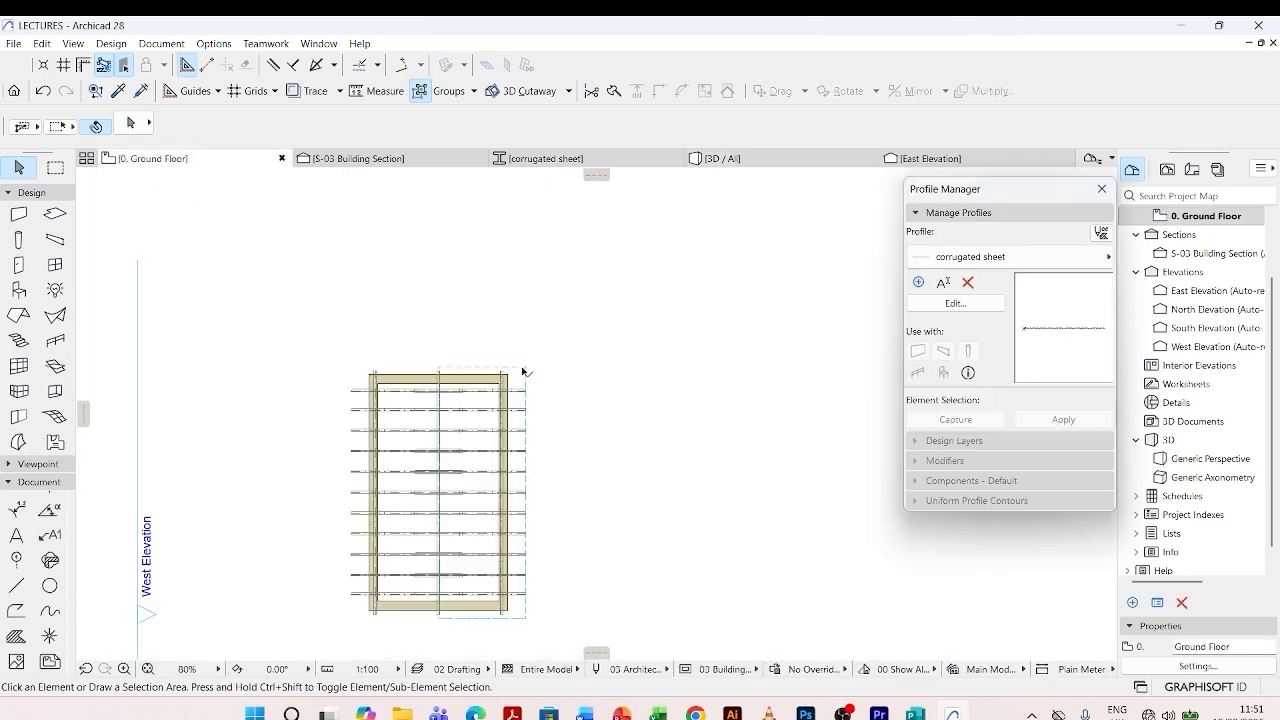
{"action": "scroll", "coordinate": [510, 340], "scroll_direction": "down", "scroll_amount": 2}
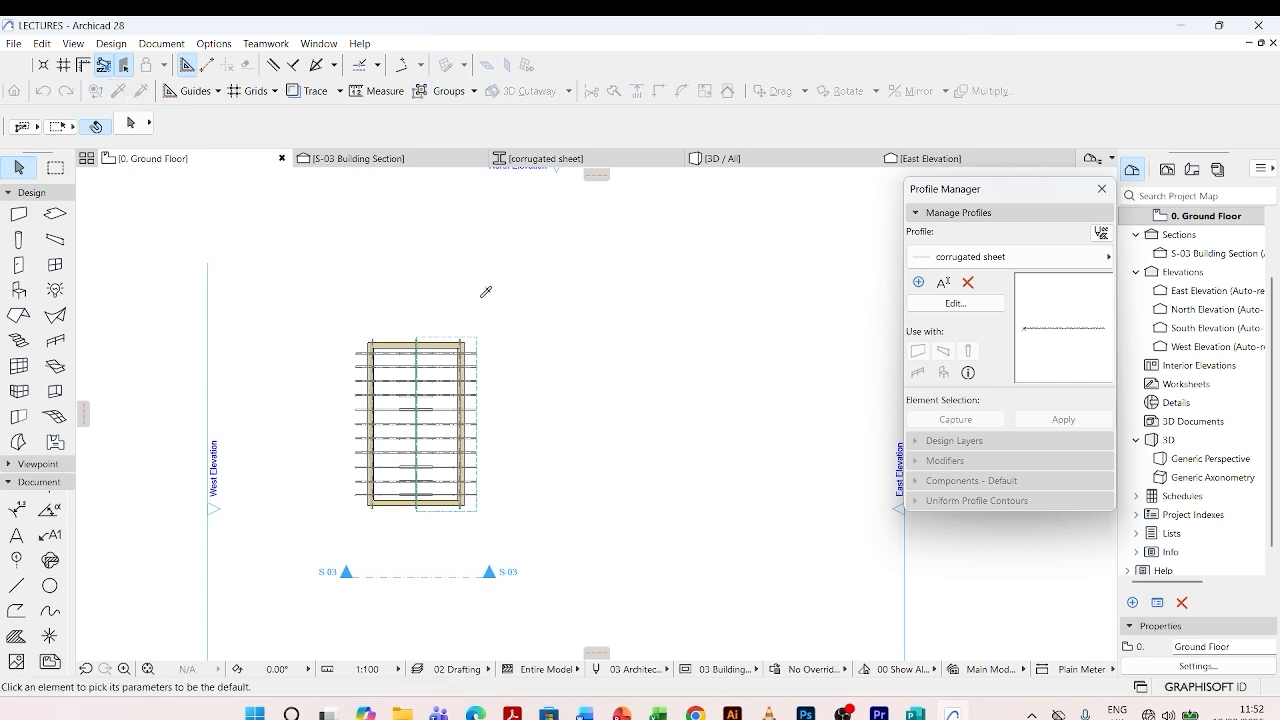
{"action": "scroll", "coordinate": [500, 318], "scroll_direction": "up", "scroll_amount": 1}
{"action": "left_click", "coordinate": [474, 336], "text": "alt"}
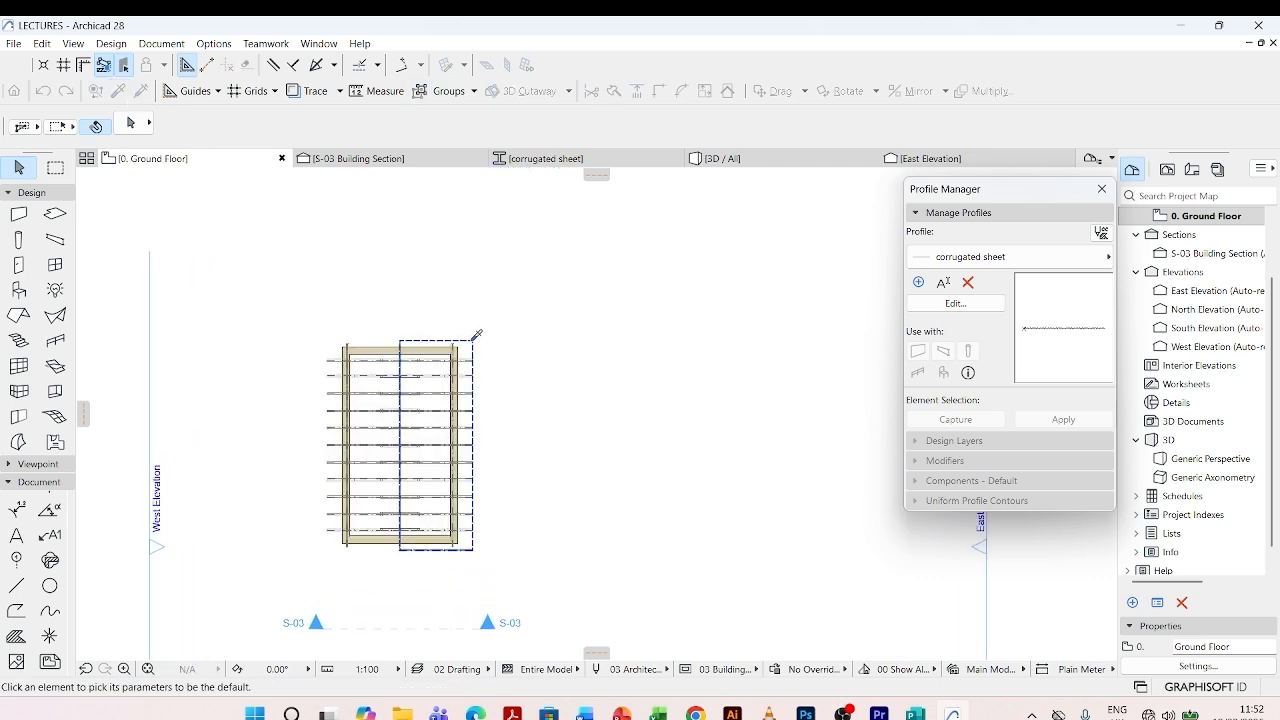
{"action": "scroll", "coordinate": [485, 557], "scroll_direction": "up", "scroll_amount": 2}
{"action": "scroll", "coordinate": [470, 540], "scroll_direction": "up", "scroll_amount": 2}
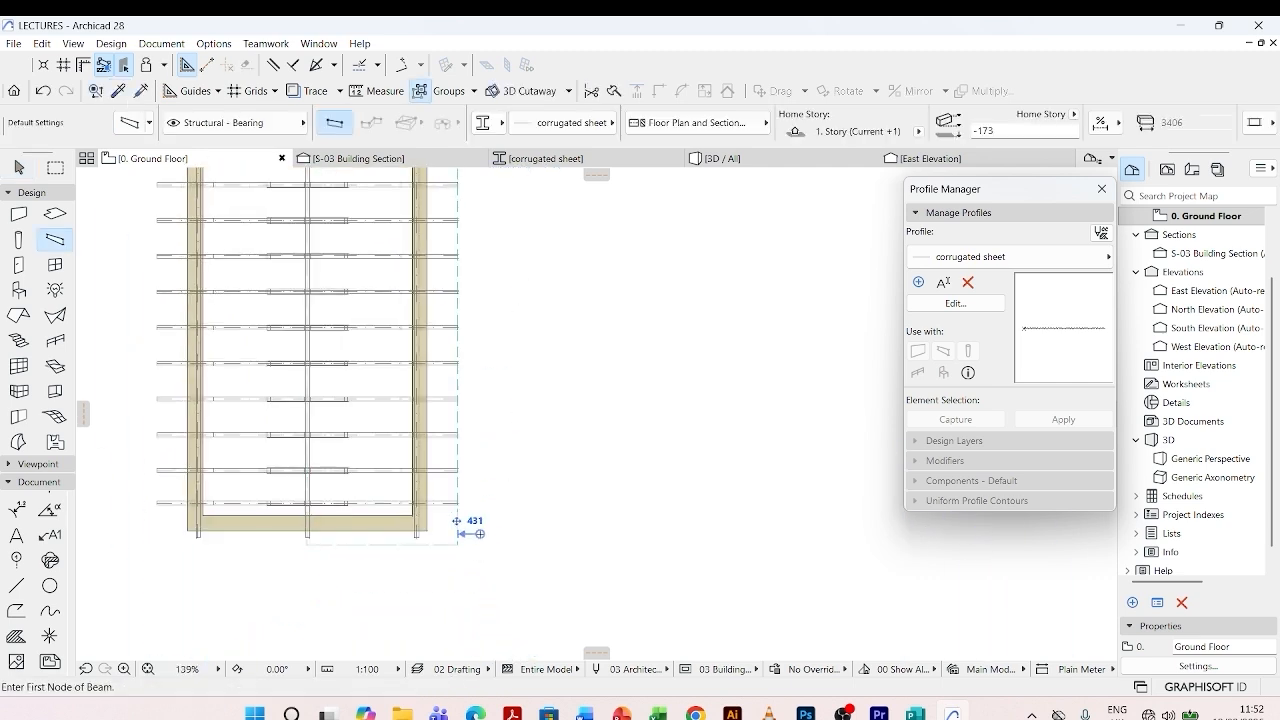
{"action": "left_click", "coordinate": [467, 540]}
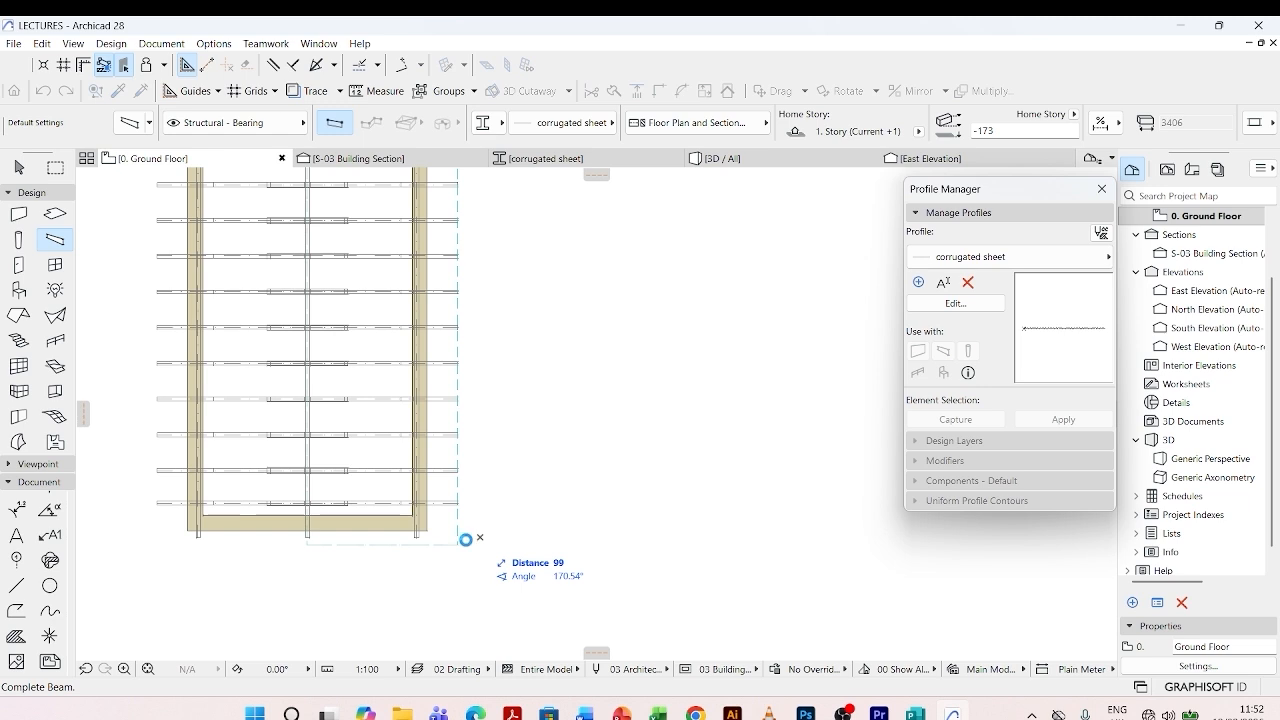
{"action": "scroll", "coordinate": [470, 540], "scroll_direction": "up", "scroll_amount": 2}
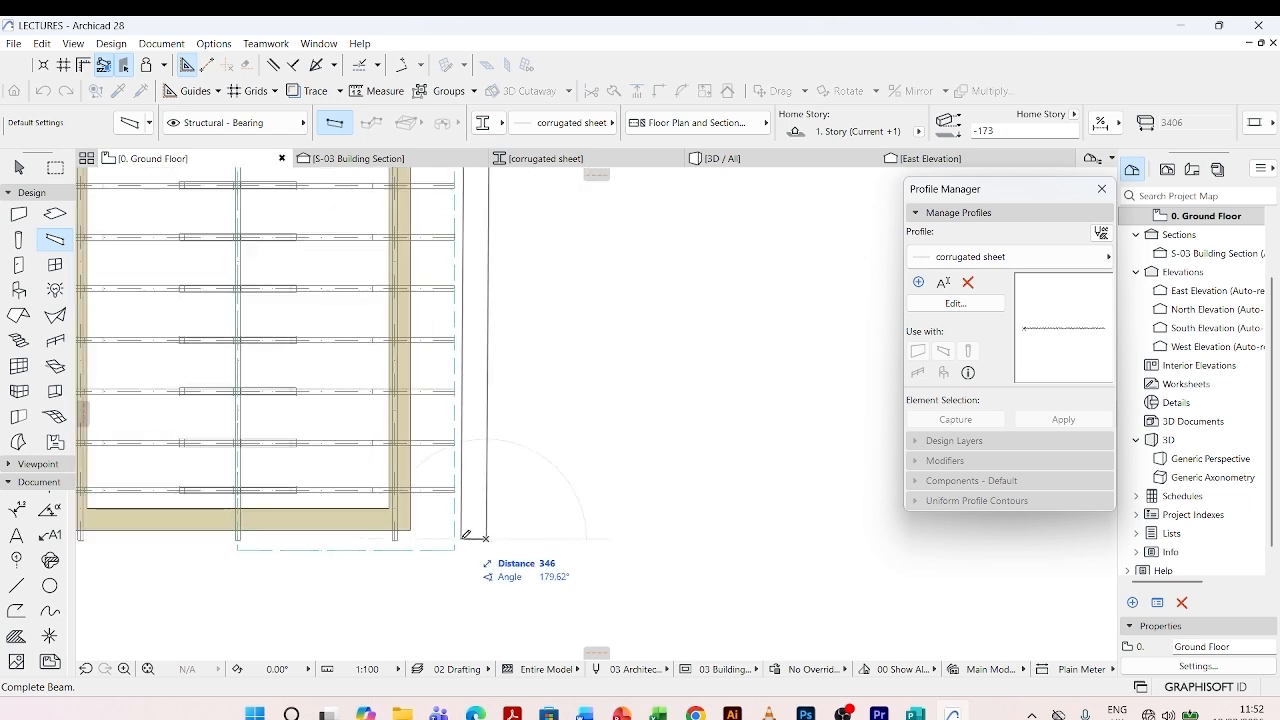
{"action": "left_click", "coordinate": [466, 536]}
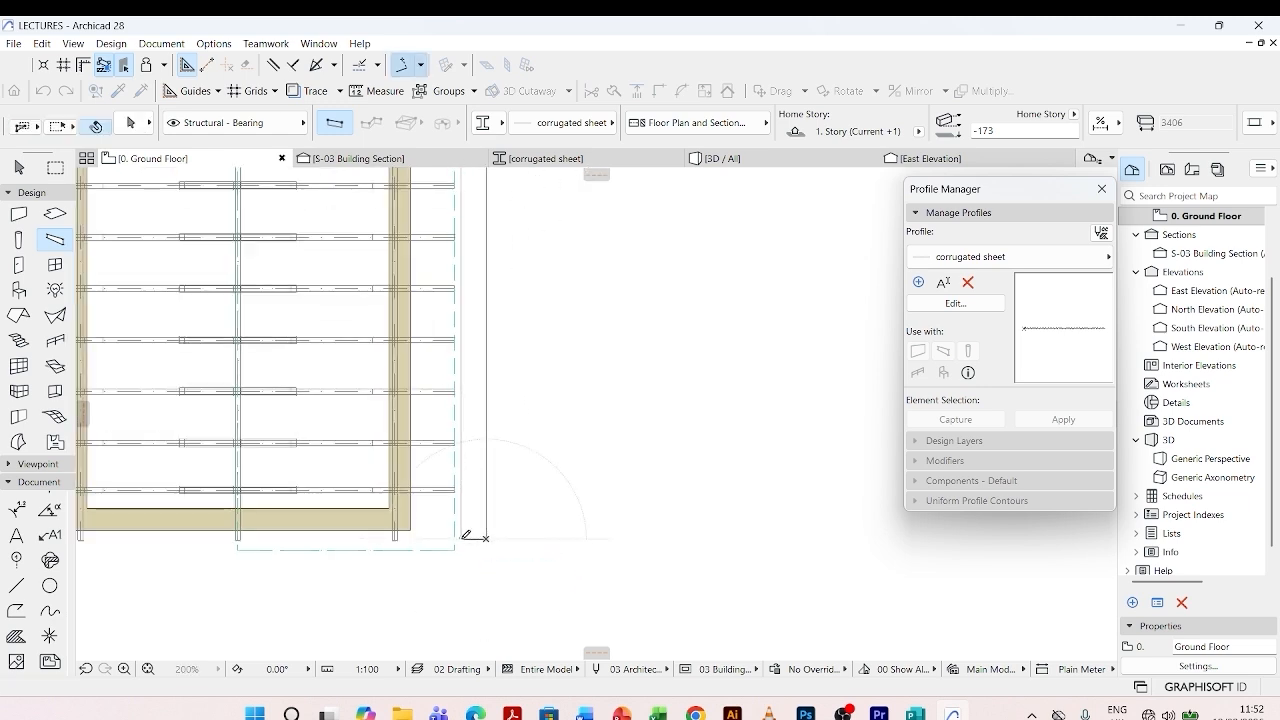
- Move the short sheet so its inner lower corner meets the lower outer corner of the main roof sheet
{"action": "scroll", "coordinate": [466, 538], "scroll_direction": "up", "scroll_amount": 5}
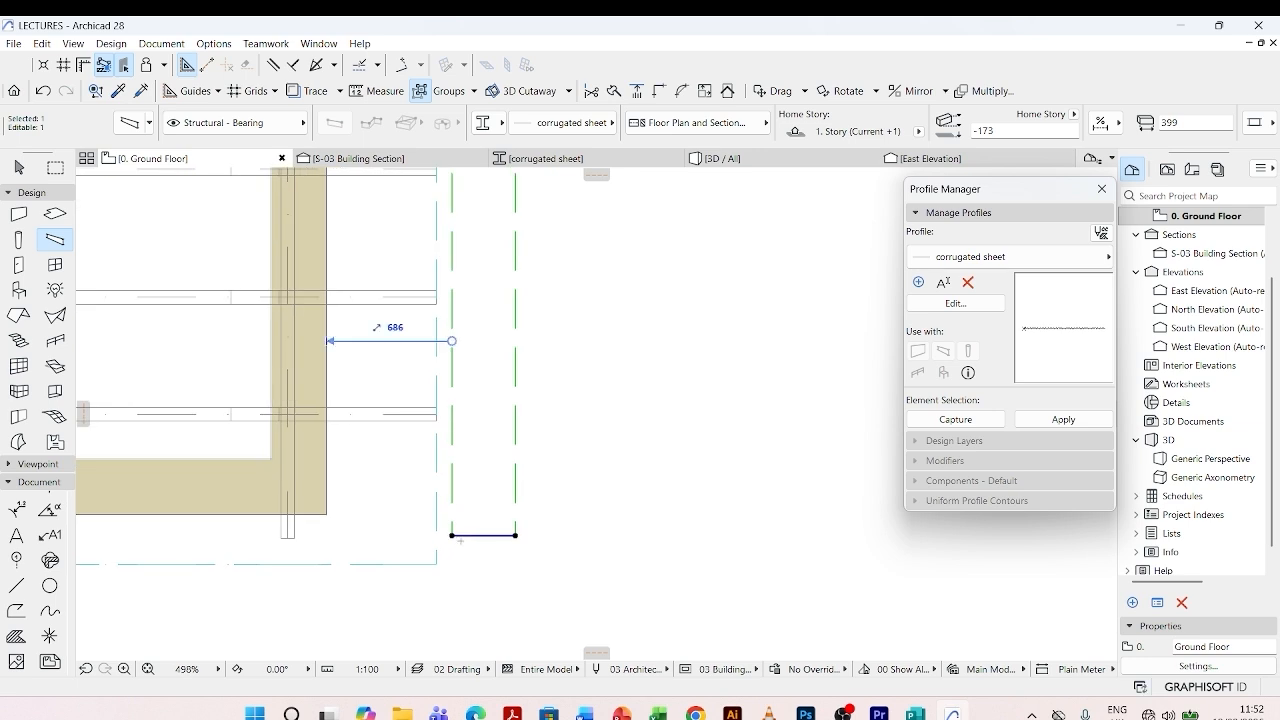
{"action": "left_click", "coordinate": [458, 538]}
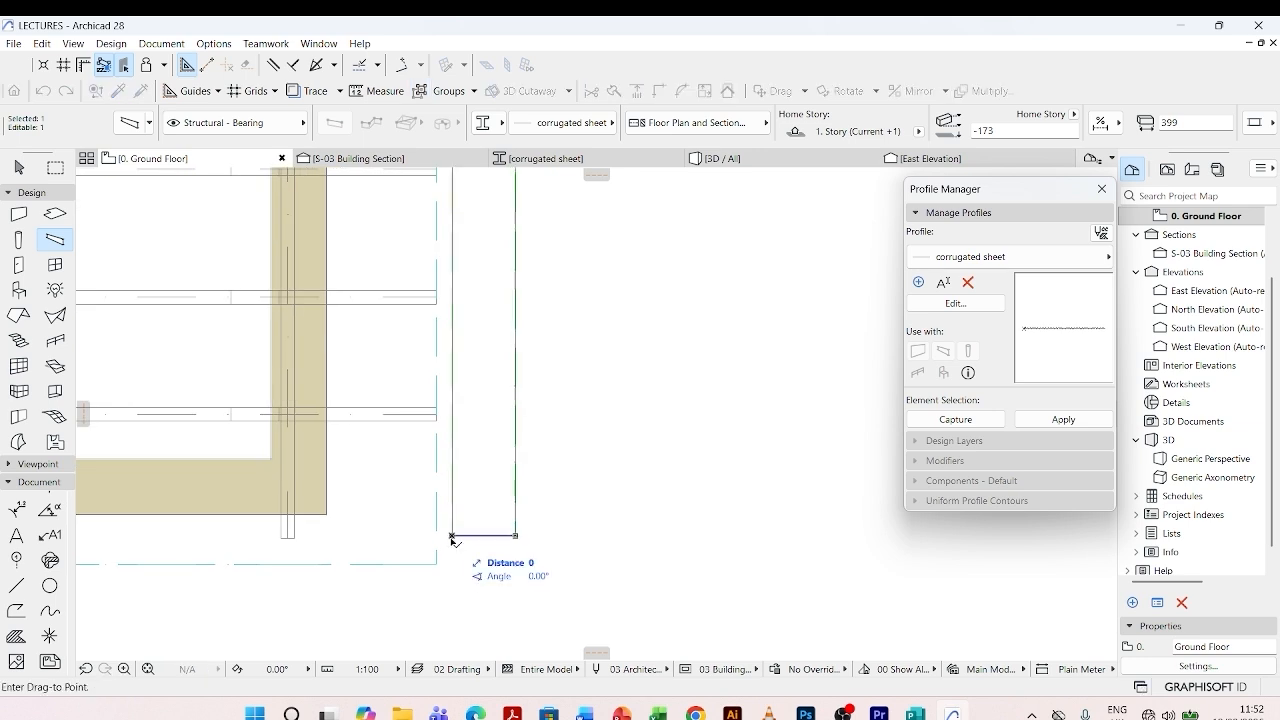
{"action": "left_click", "coordinate": [437, 566]}
{"action": "scroll", "coordinate": [460, 406], "scroll_direction": "down", "scroll_amount": 6}
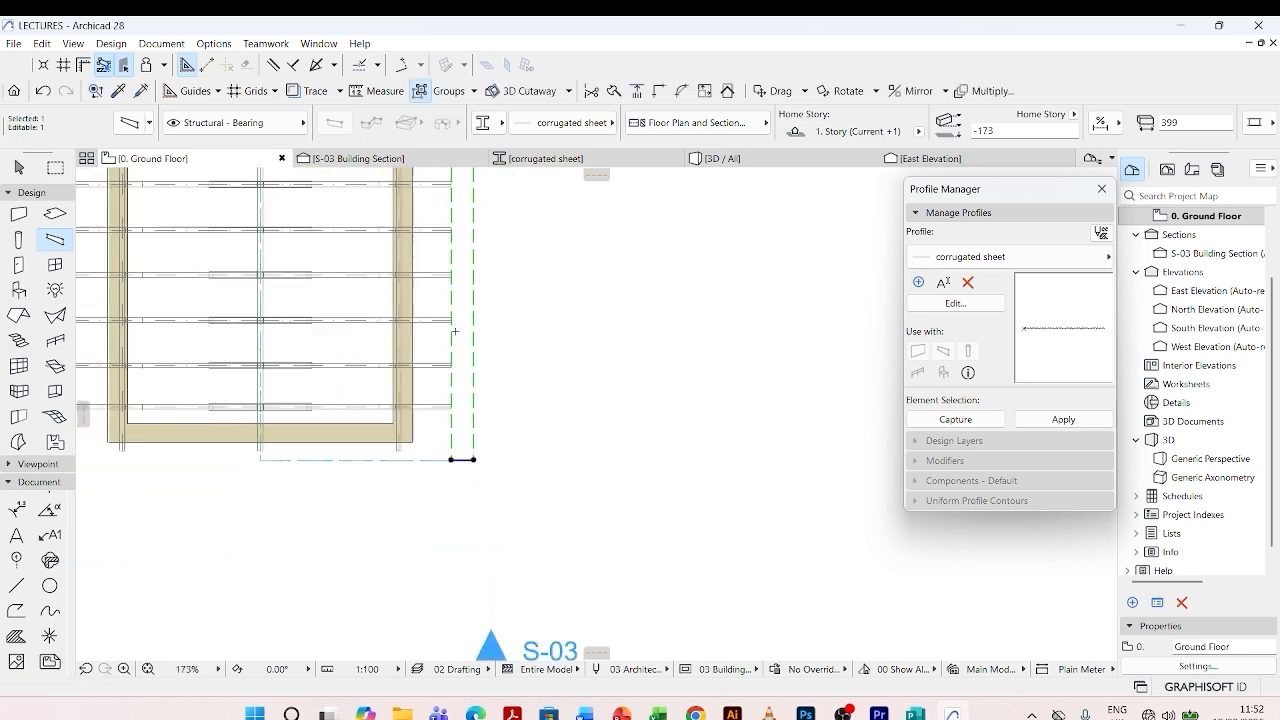
{"action": "key", "text": "Escape"}
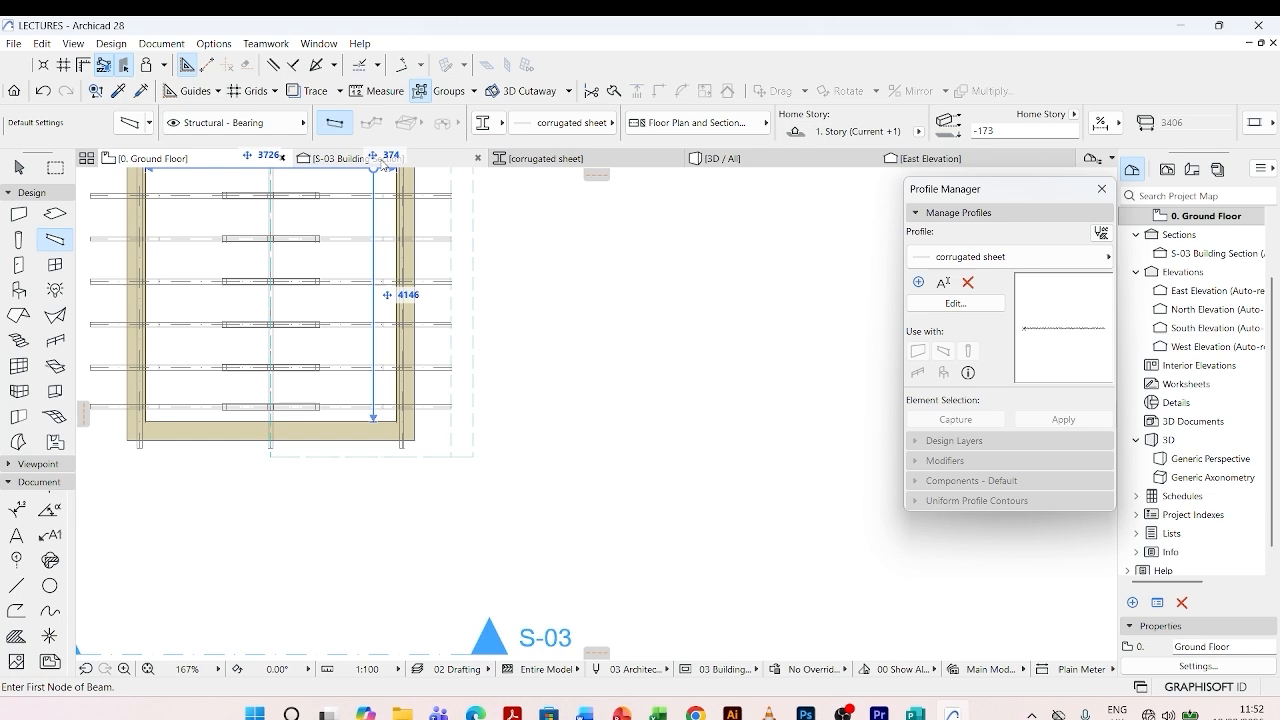
- In the S-03 section, mirror the inner arc and vertical line of the curved eave outline about the truss's vertical centre axis
{"action": "left_click", "coordinate": [383, 162]}
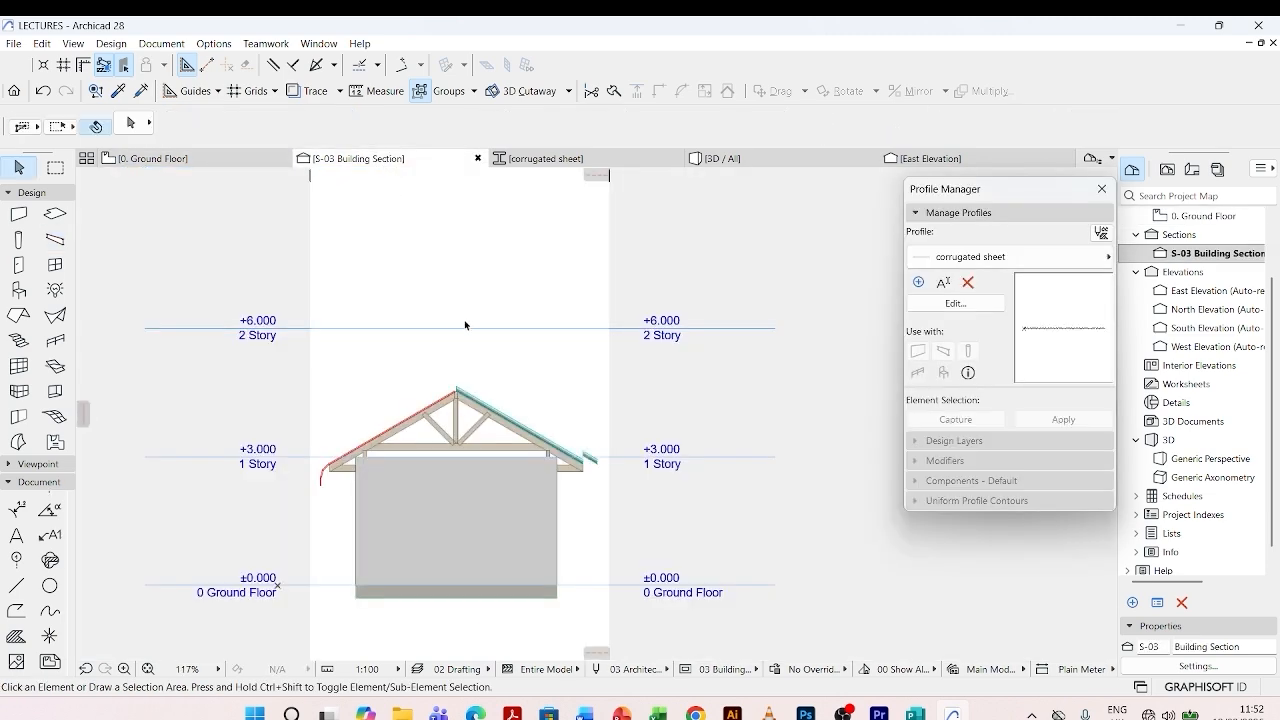
{"action": "scroll", "coordinate": [540, 560], "scroll_direction": "up", "scroll_amount": 5}
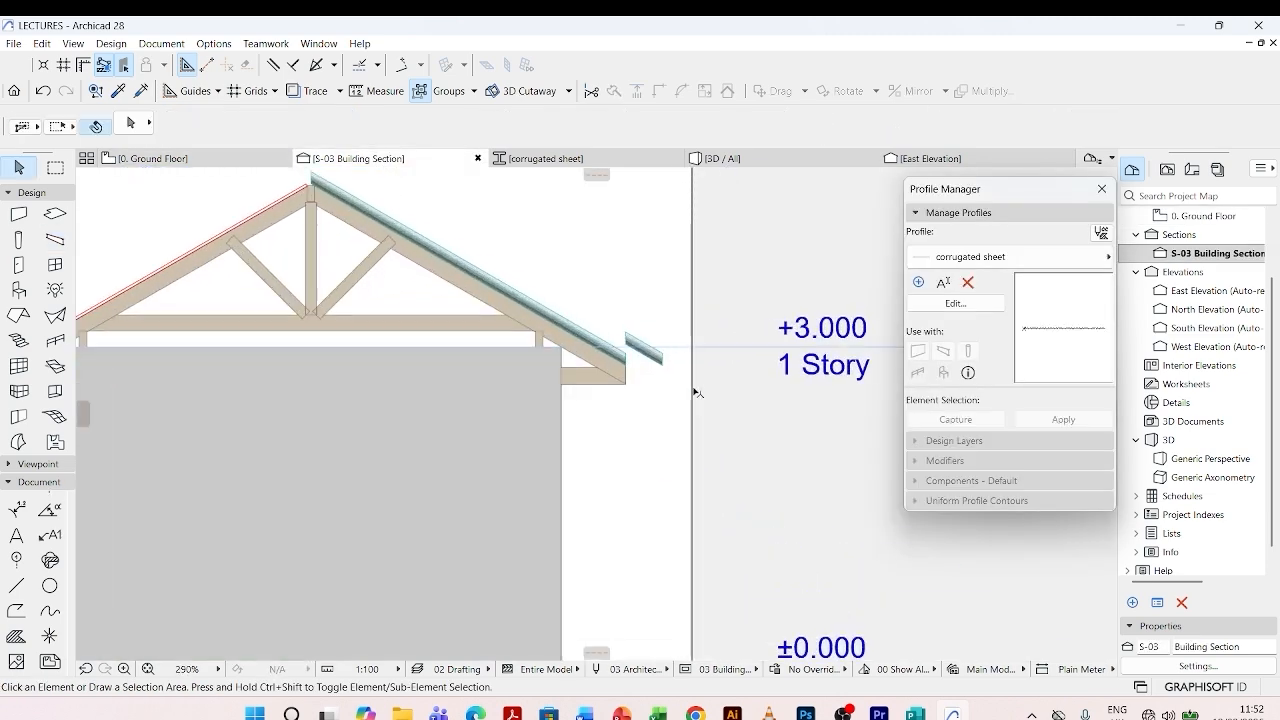
{"action": "scroll", "coordinate": [591, 371], "scroll_direction": "down", "scroll_amount": 4}
{"action": "scroll", "coordinate": [383, 386], "scroll_direction": "up", "scroll_amount": 8}
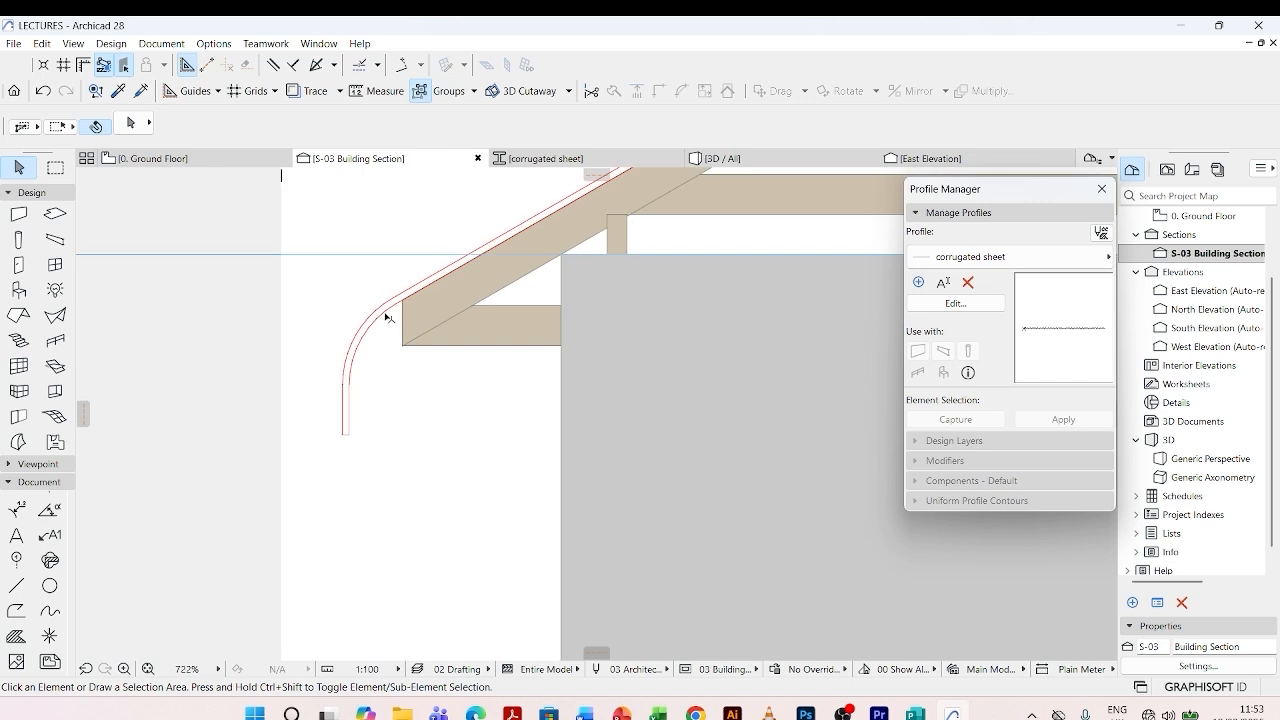
{"action": "left_click", "coordinate": [374, 344]}
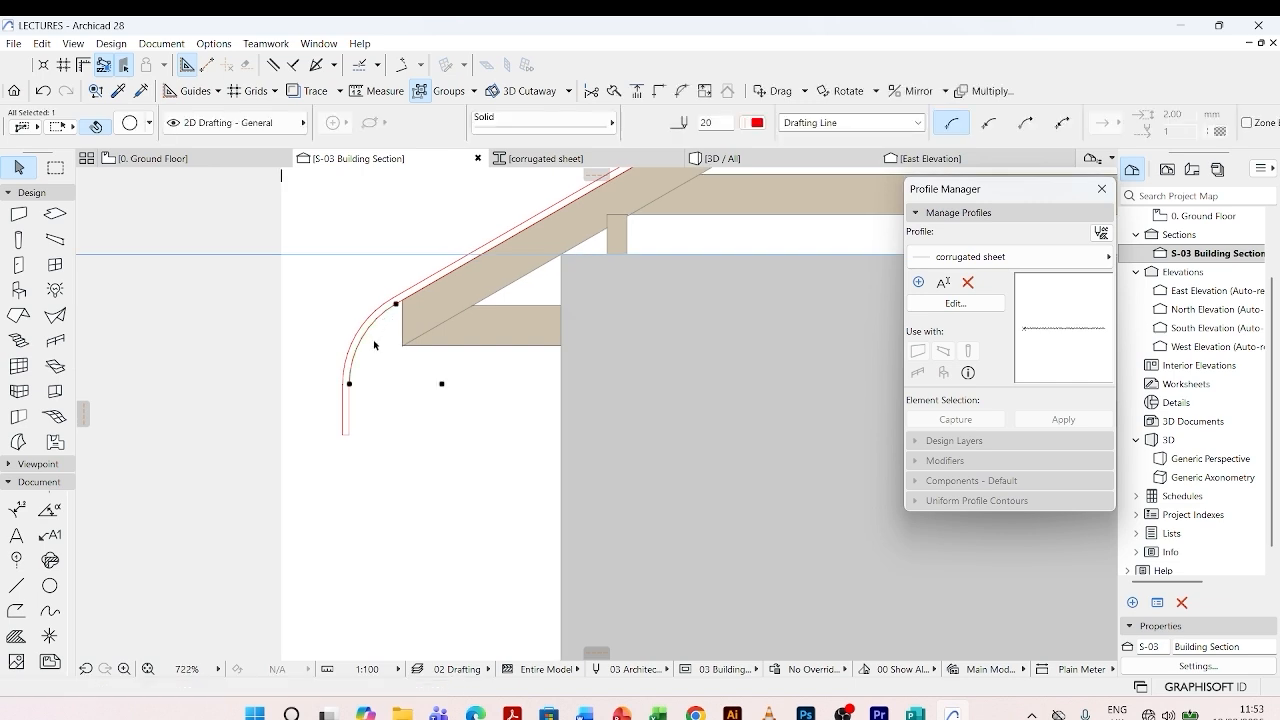
{"action": "left_click", "coordinate": [348, 405], "text": "shift"}
{"action": "scroll", "coordinate": [222, 432], "scroll_direction": "down", "scroll_amount": 6}
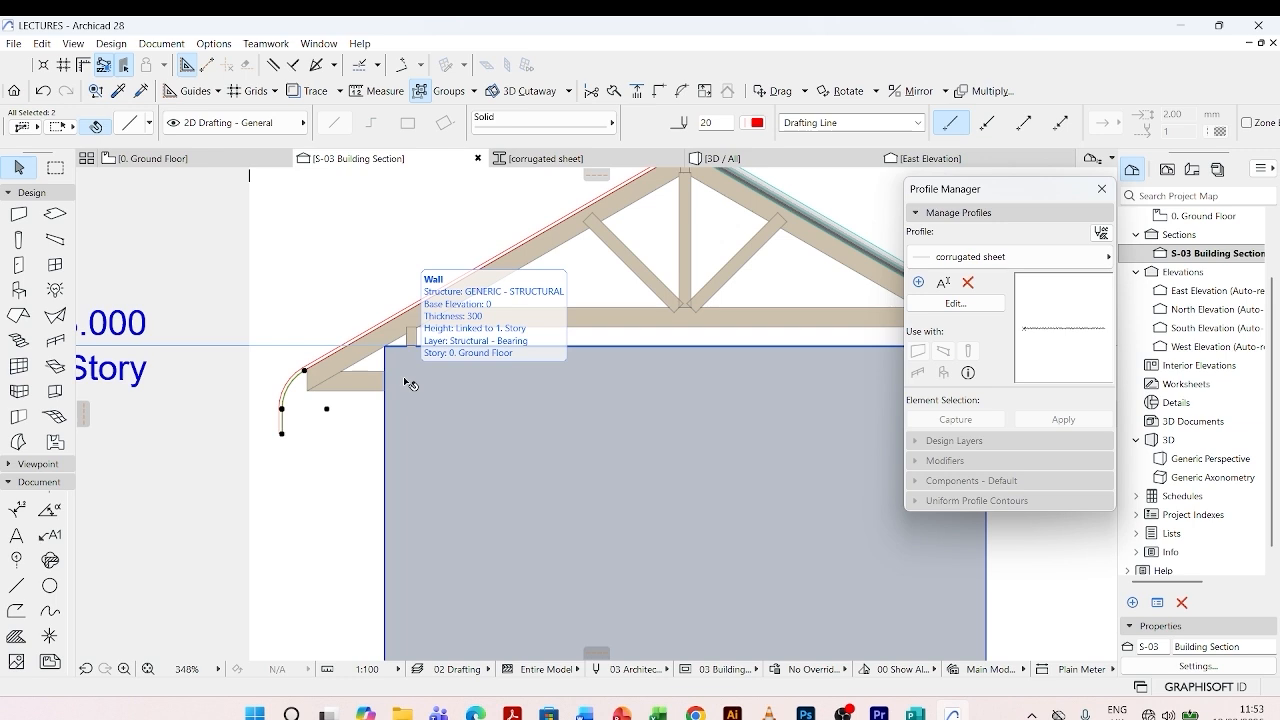
{"action": "key", "text": "ctrl+m"}
{"action": "scroll", "coordinate": [407, 383], "scroll_direction": "down", "scroll_amount": 3}
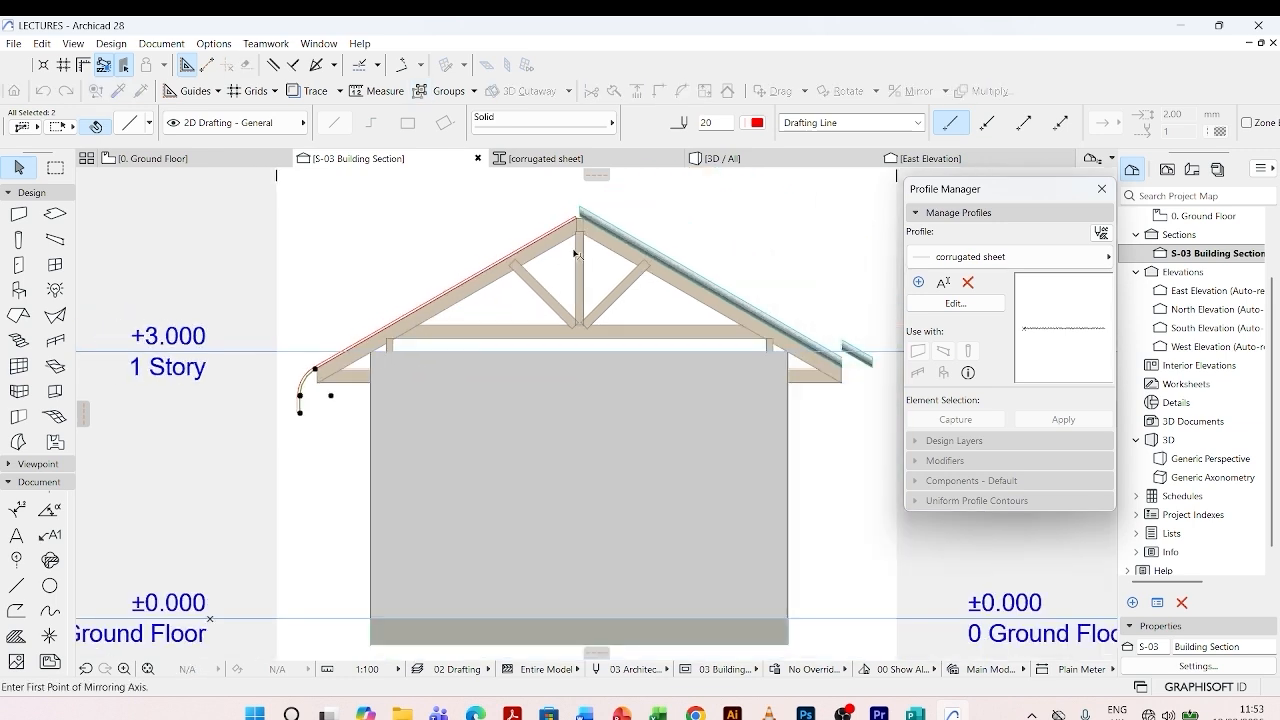
{"action": "scroll", "coordinate": [577, 214], "scroll_direction": "up", "scroll_amount": 6}
{"action": "left_click", "coordinate": [584, 186]}
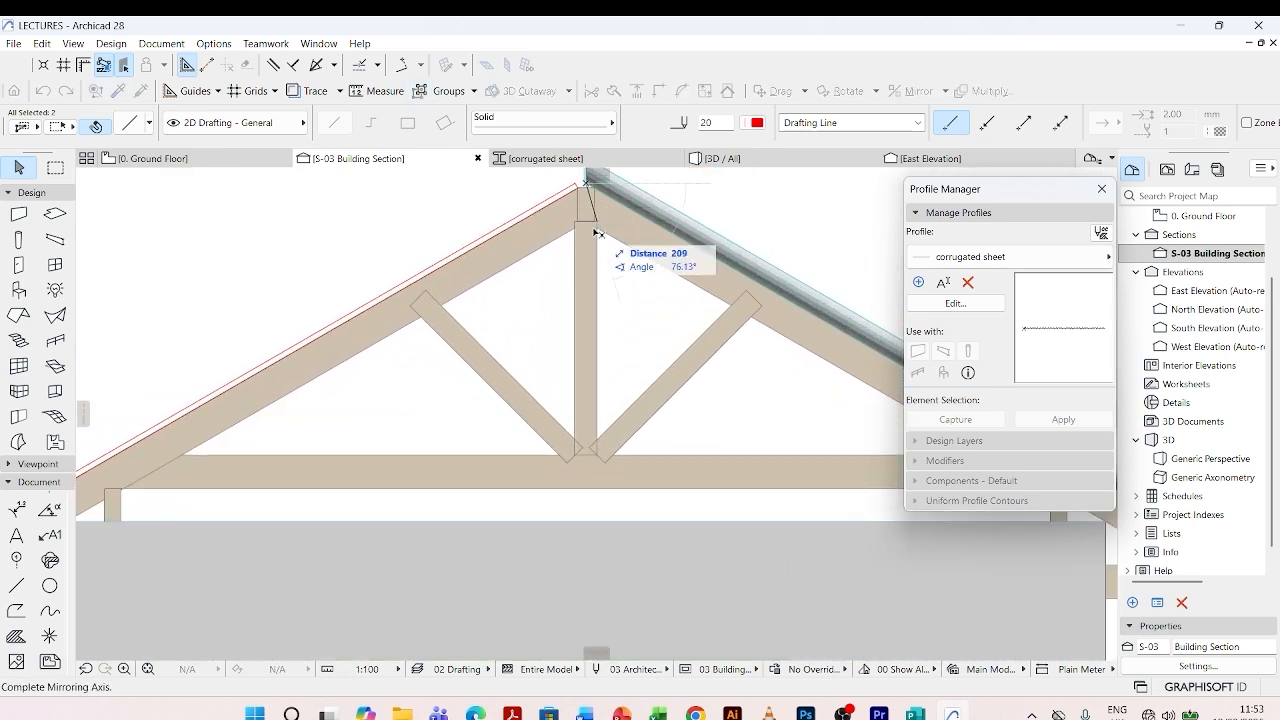
{"action": "left_click", "coordinate": [586, 300]}
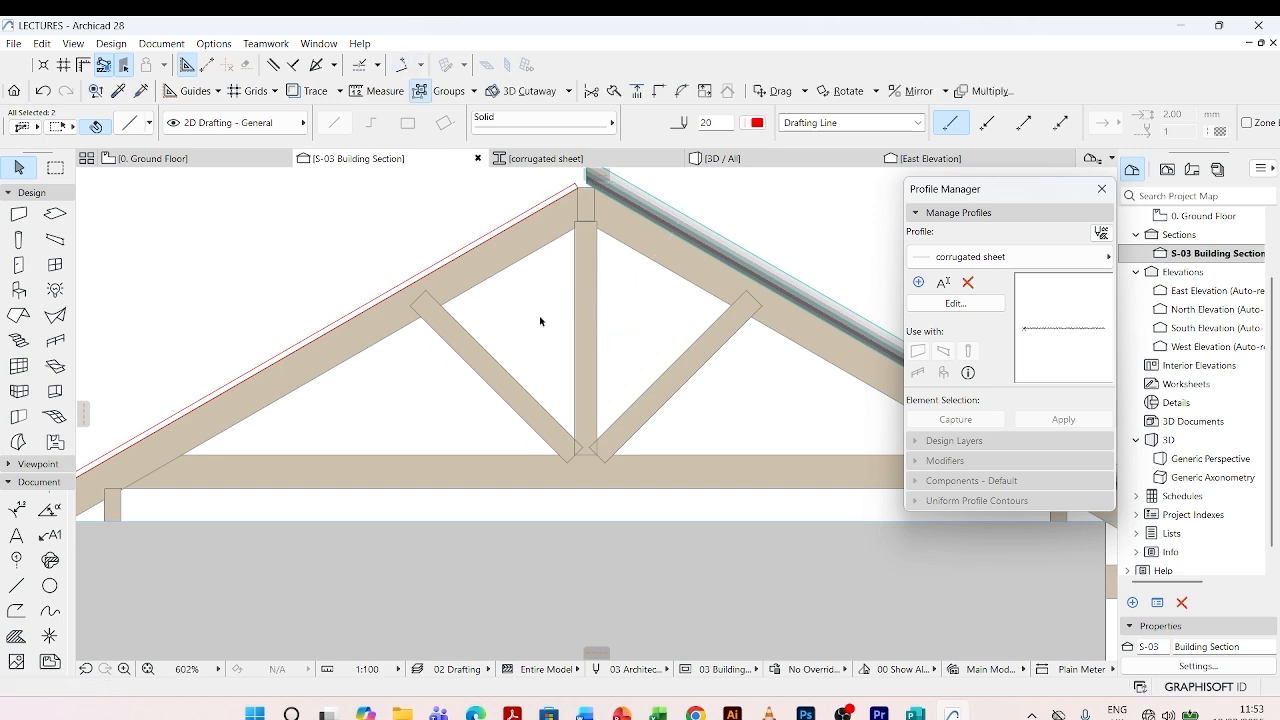
{"action": "scroll", "coordinate": [375, 330], "scroll_direction": "down", "scroll_amount": 4}
{"action": "scroll", "coordinate": [668, 420], "scroll_direction": "up", "scroll_amount": 6}
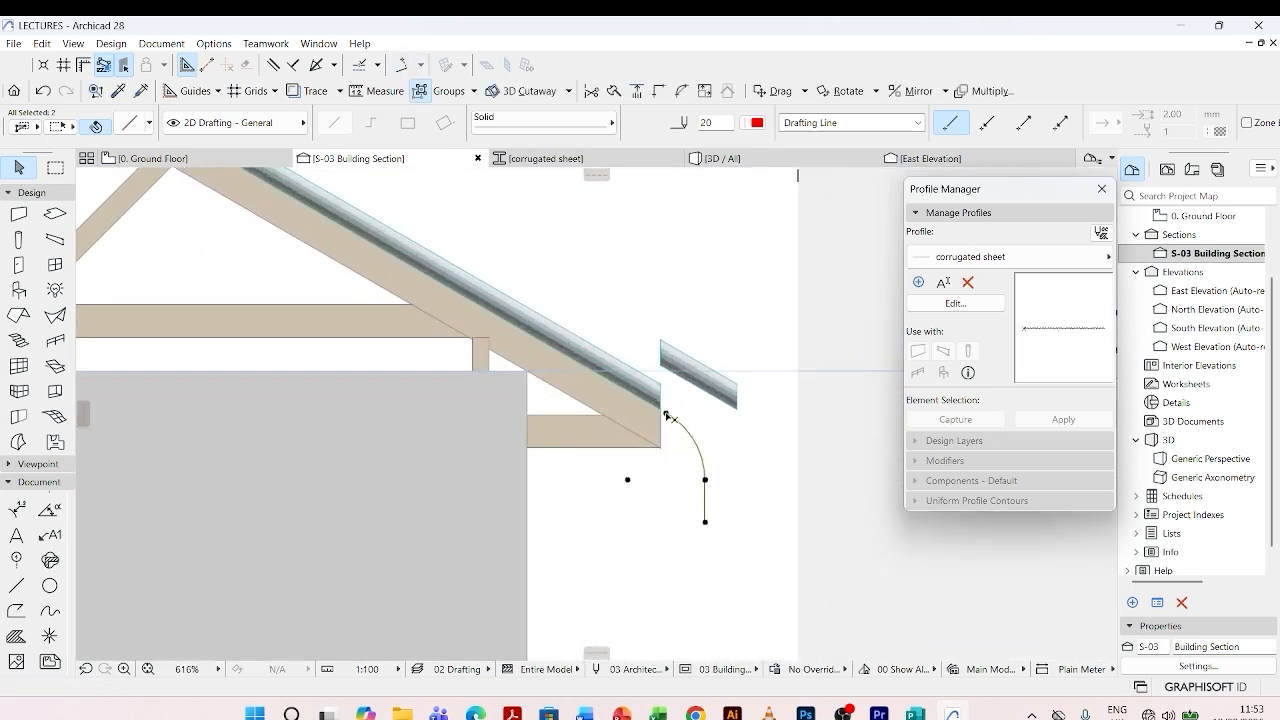
- Move the mirrored arc and vertical line so the arc's upper end meets the lower outer corner of the main roof sheet
{"action": "left_click", "coordinate": [699, 402]}
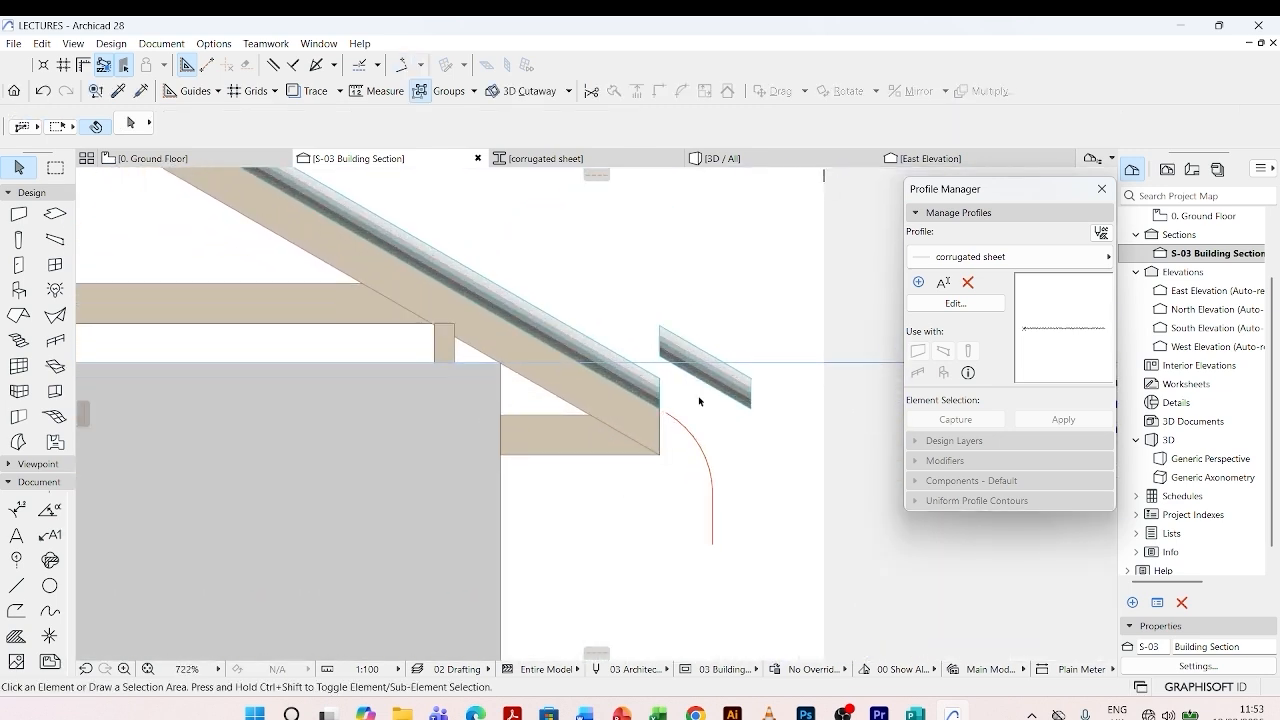
{"action": "left_click", "coordinate": [676, 420]}
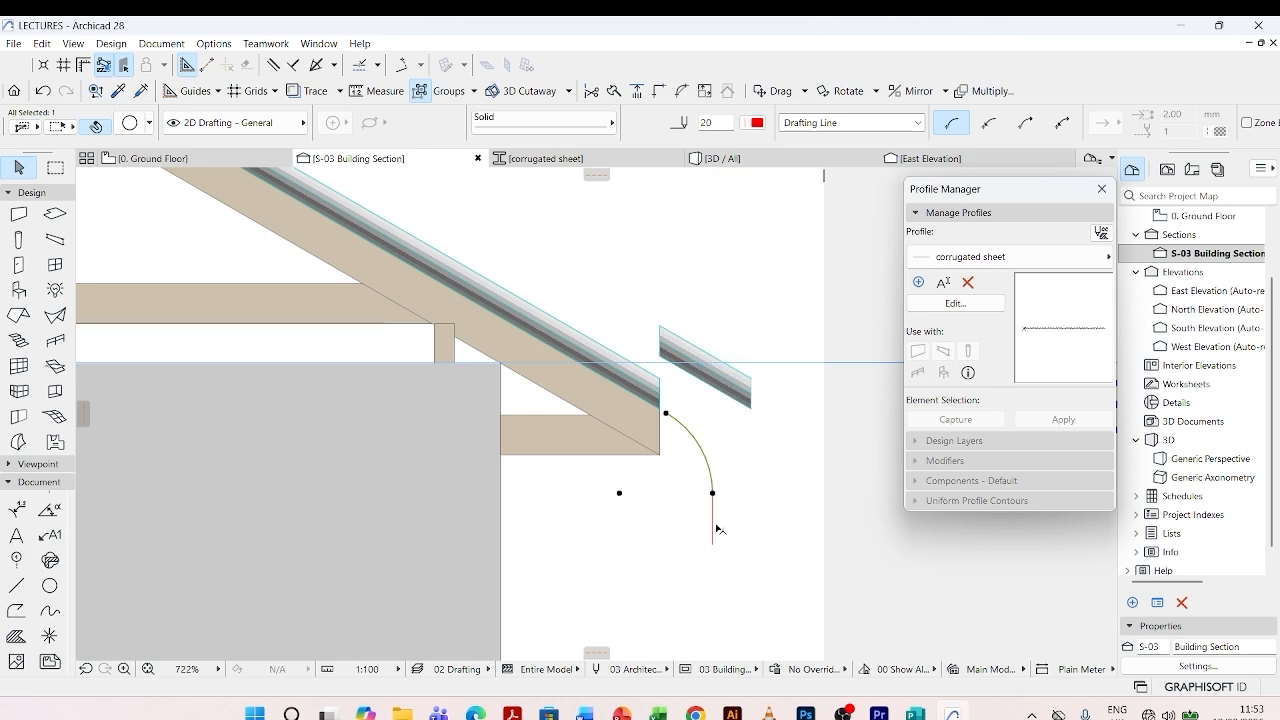
{"action": "left_click", "coordinate": [713, 525], "text": "shift"}
{"action": "scroll", "coordinate": [681, 407], "scroll_direction": "up", "scroll_amount": 3}
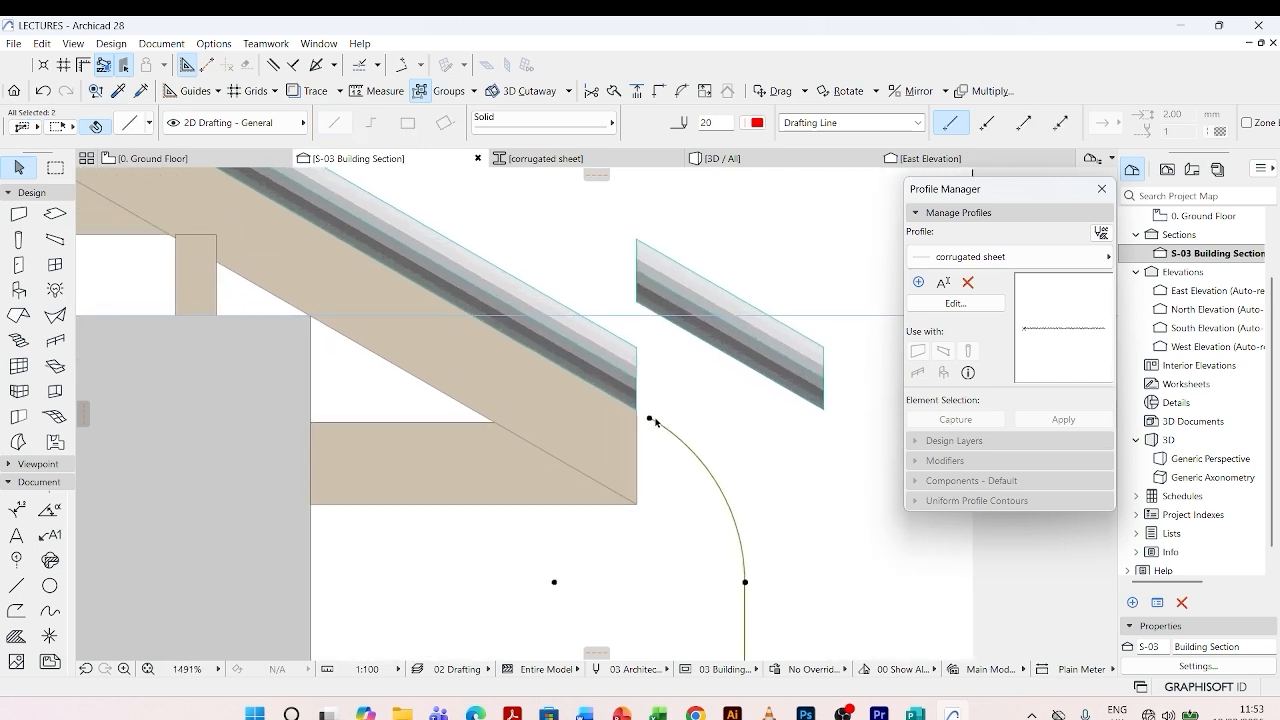
{"action": "key", "text": "ctrl+d"}
{"action": "left_click", "coordinate": [650, 421]}
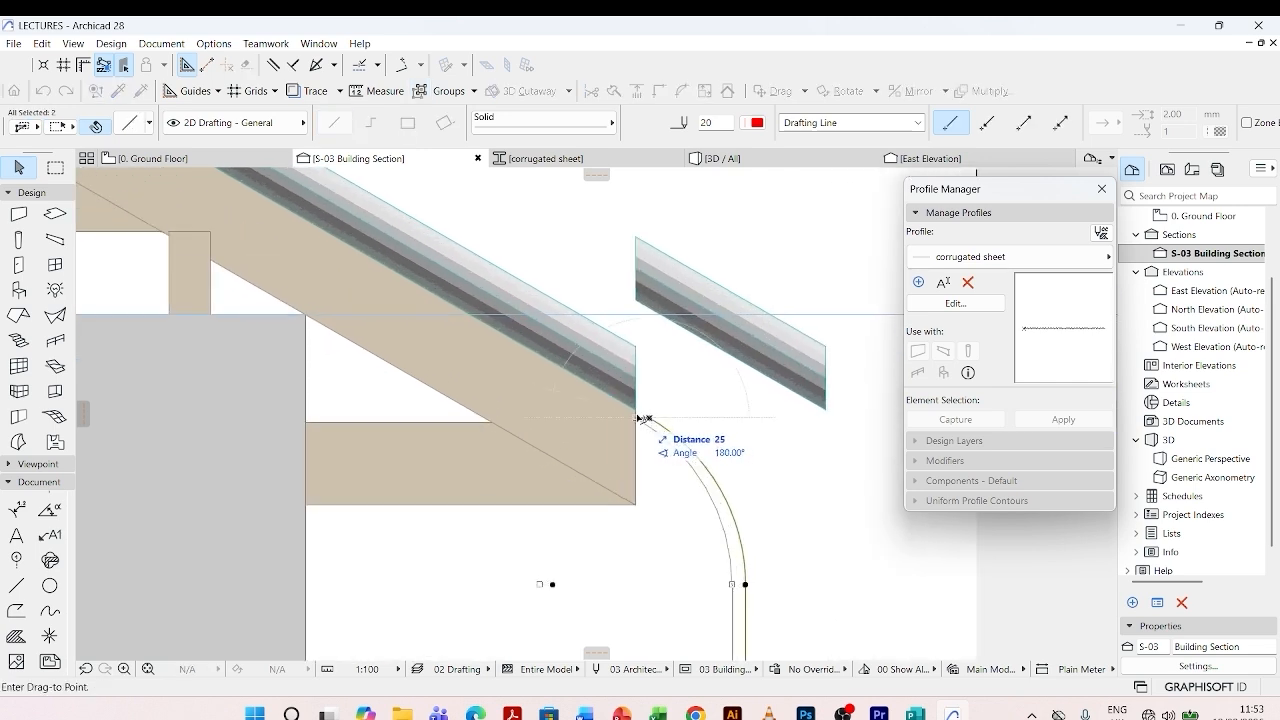
{"action": "left_click", "coordinate": [636, 406]}
{"action": "scroll", "coordinate": [661, 398], "scroll_direction": "down", "scroll_amount": 3}
{"action": "key", "text": "Escape"}
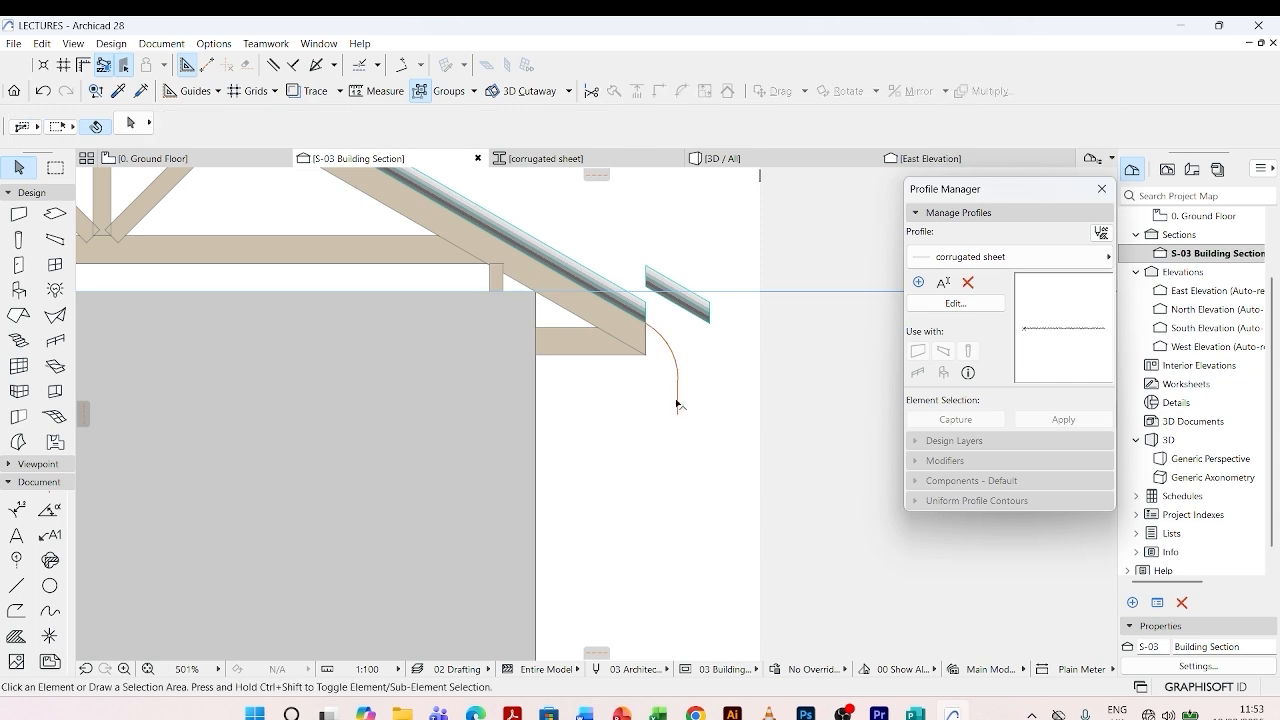
- Stretch the upper end of the outline's vertical line upward until the line passes above the short sheet
{"action": "left_click", "coordinate": [678, 399]}
{"action": "left_click", "coordinate": [678, 379]}
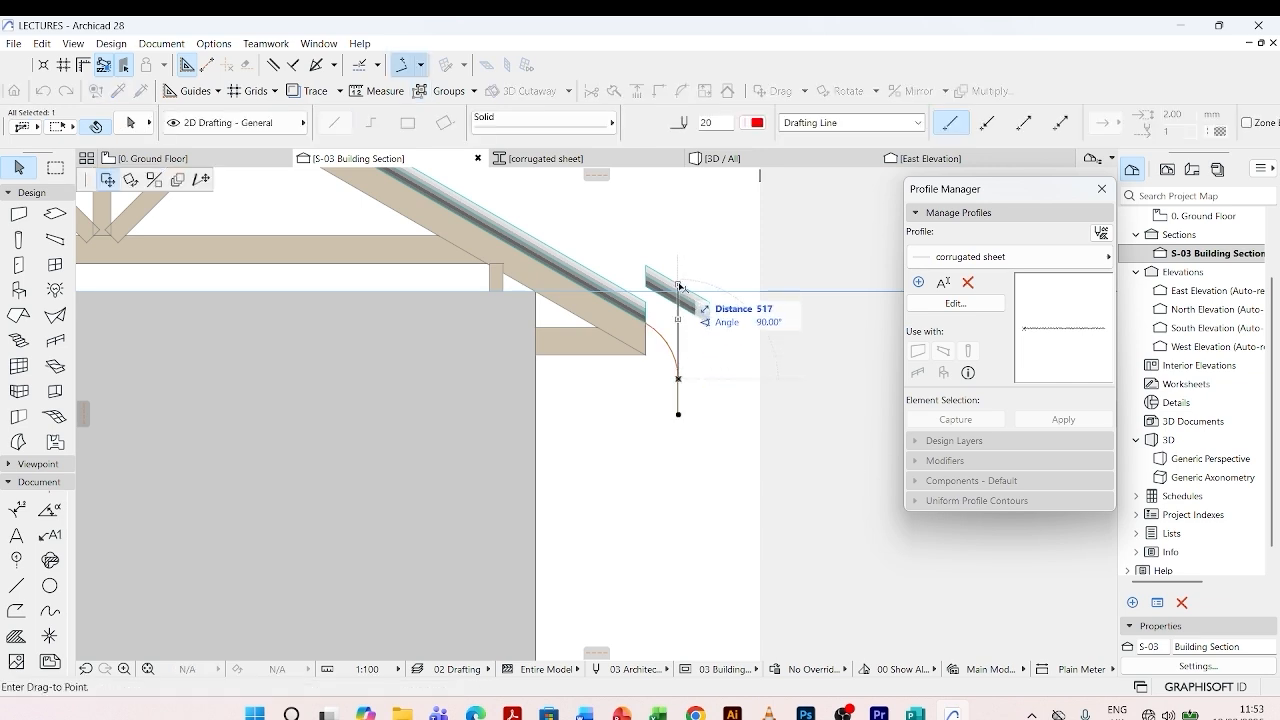
{"action": "left_click", "coordinate": [201, 179]}
{"action": "left_click", "coordinate": [680, 256]}
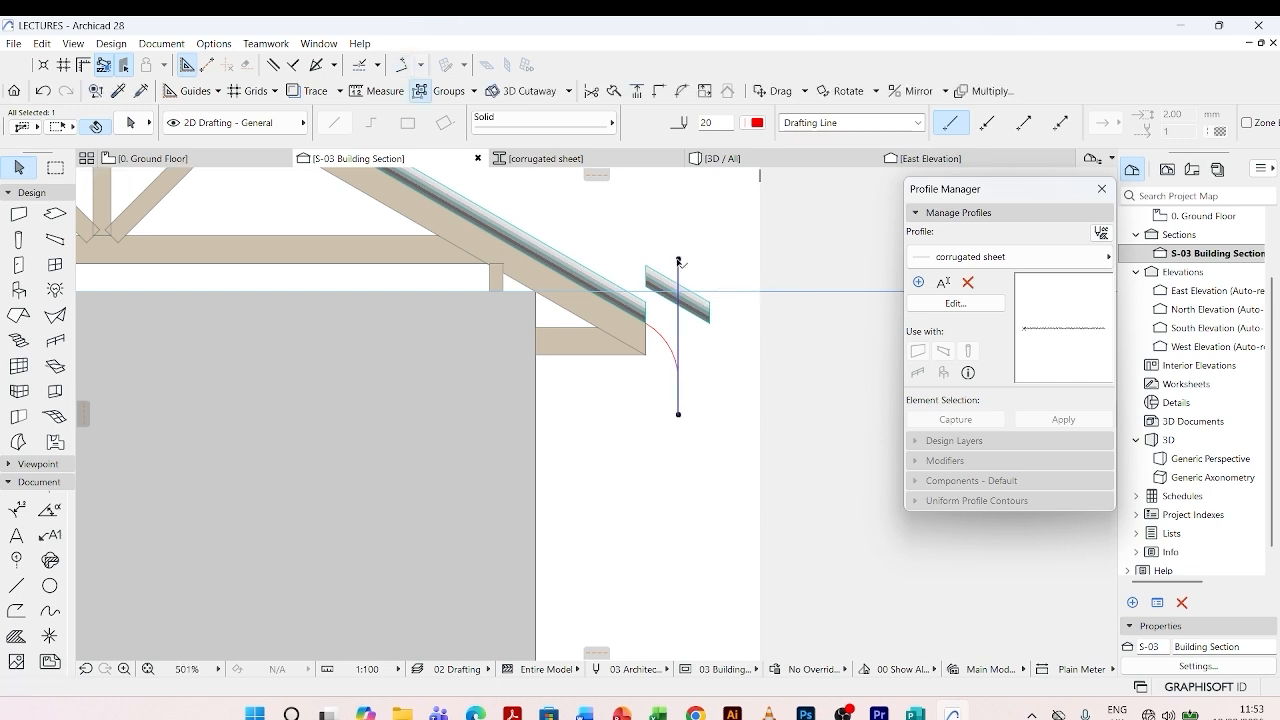
{"action": "key", "text": "Escape"}
- Move the short sheet so its inner lower corner meets the main roof sheet's lower outer corner and the arc's start
{"action": "left_click", "coordinate": [655, 300]}
{"action": "scroll", "coordinate": [652, 300], "scroll_direction": "up", "scroll_amount": 5}
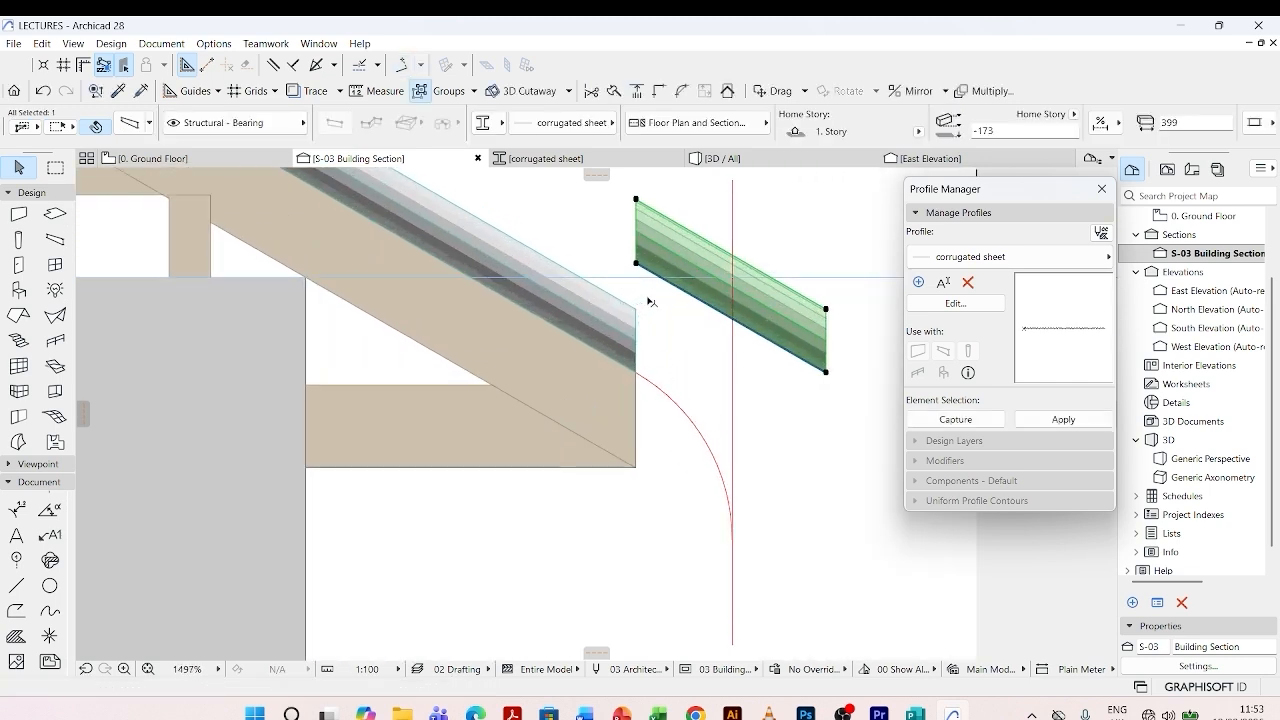
{"action": "key", "text": "ctrl+d"}
{"action": "left_click", "coordinate": [637, 266]}
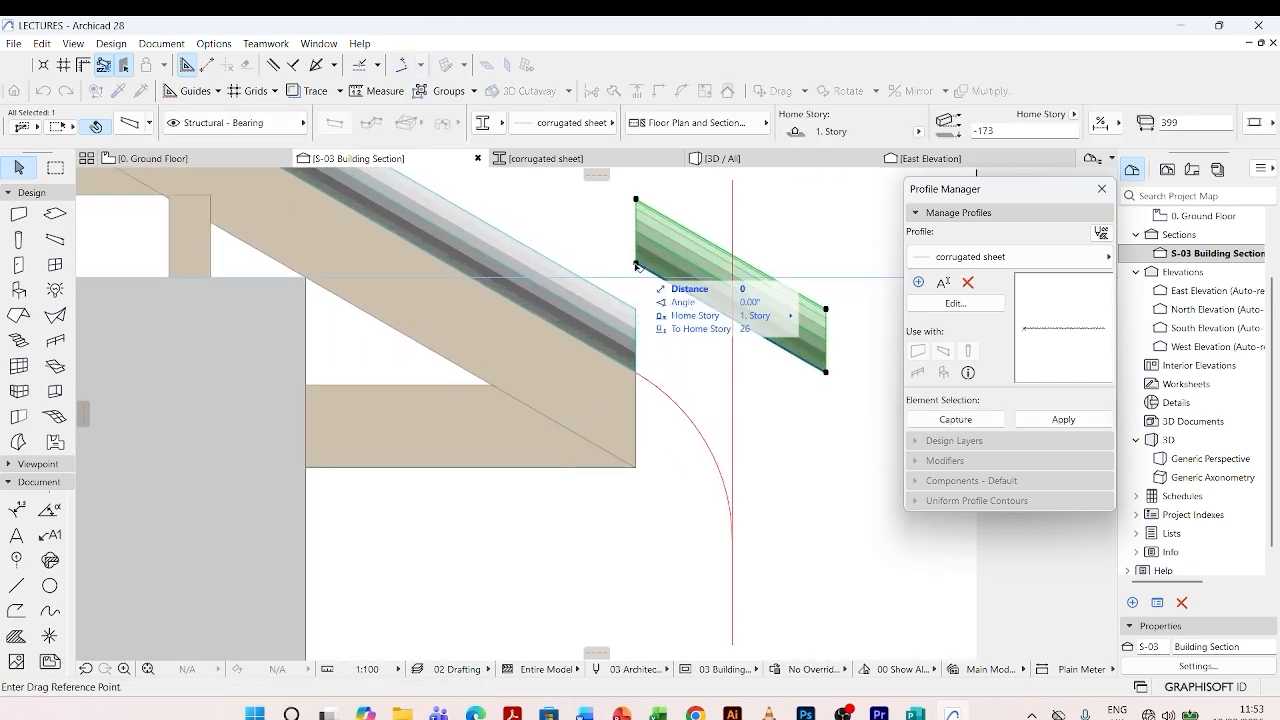
{"action": "left_click", "coordinate": [637, 372]}
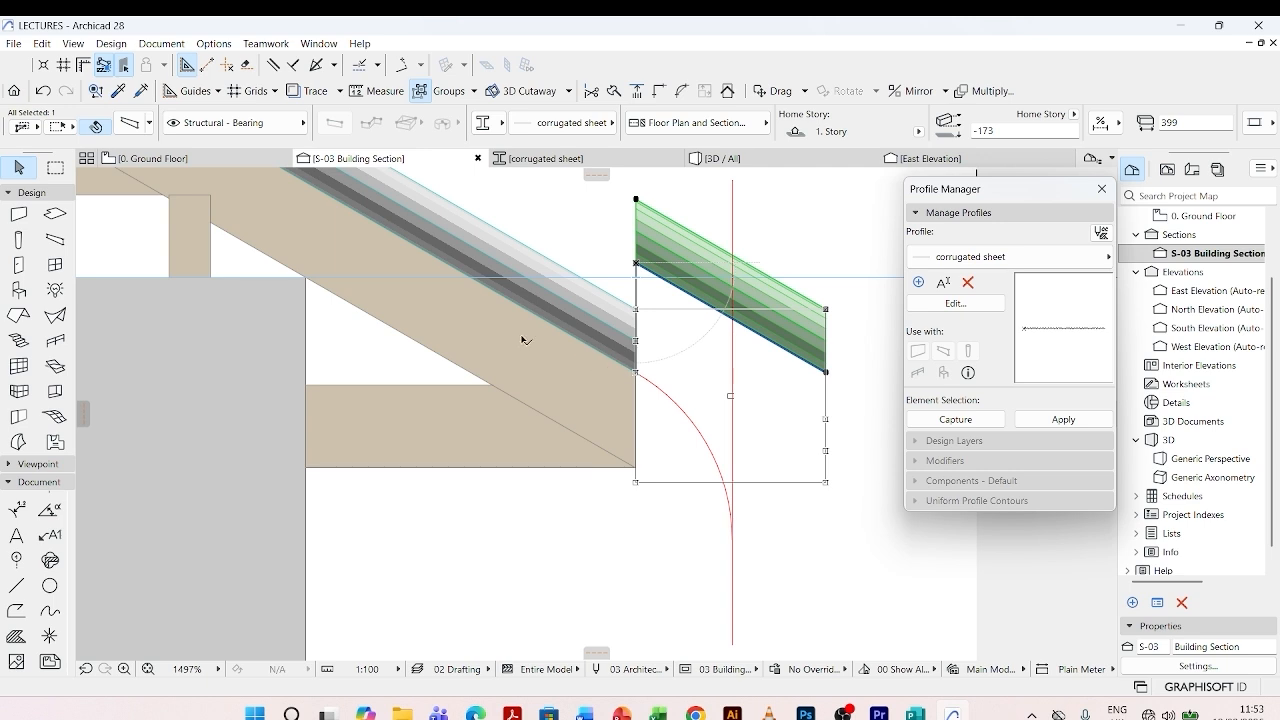
- Shorten the short sheet at fixed pitch so its outer lower corner lands on the vertical outline line
{"action": "scroll", "coordinate": [525, 340], "scroll_direction": "down", "scroll_amount": 2}
{"action": "left_click", "coordinate": [776, 458]}
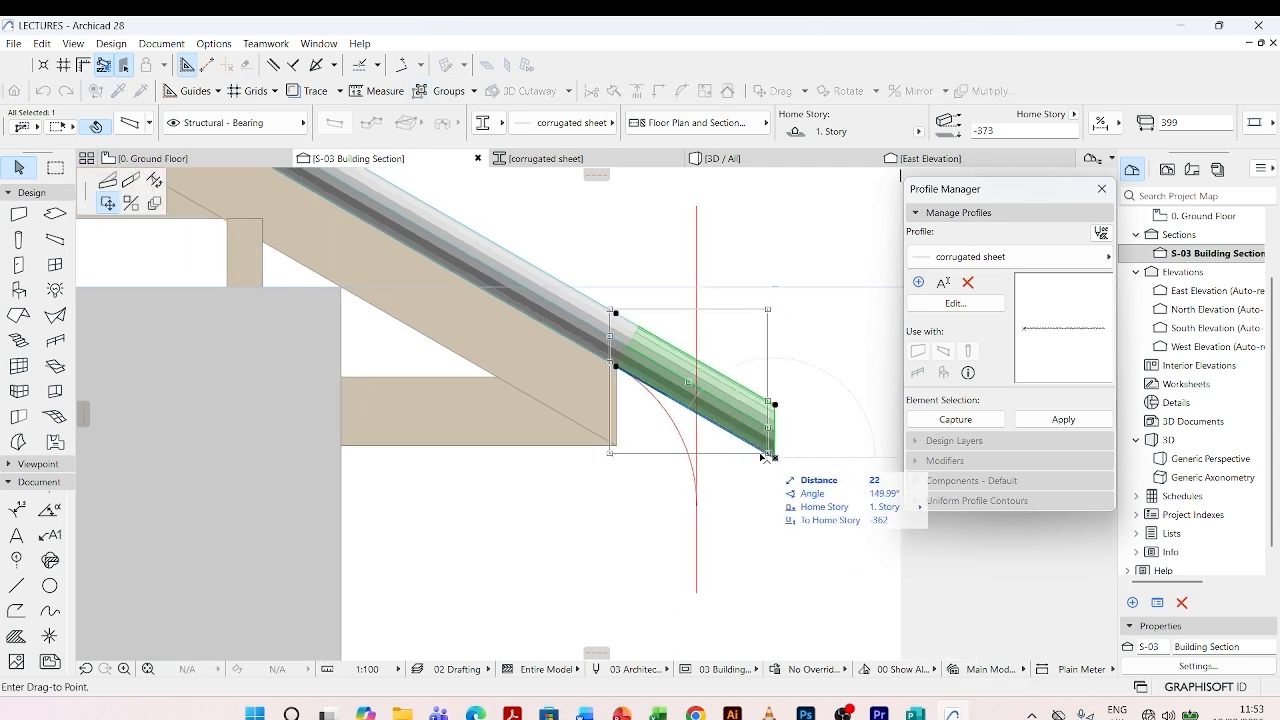
{"action": "left_click", "coordinate": [135, 182]}
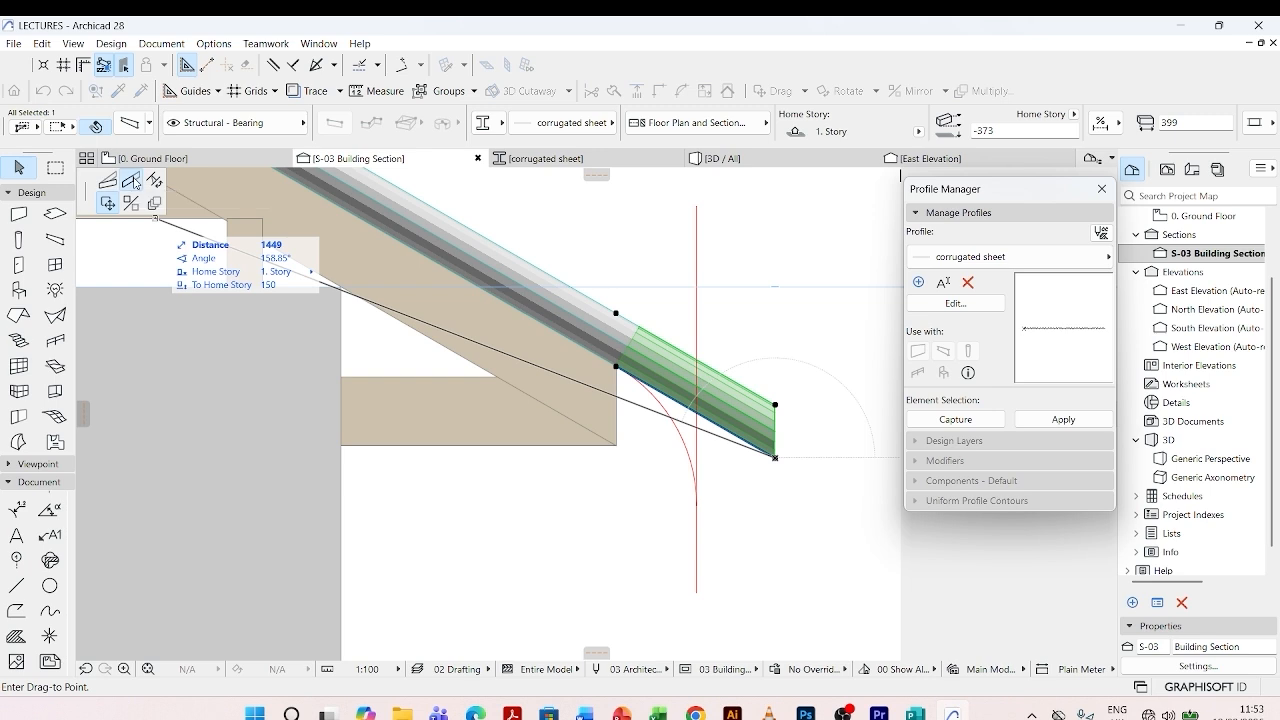
{"action": "left_click", "coordinate": [698, 411]}
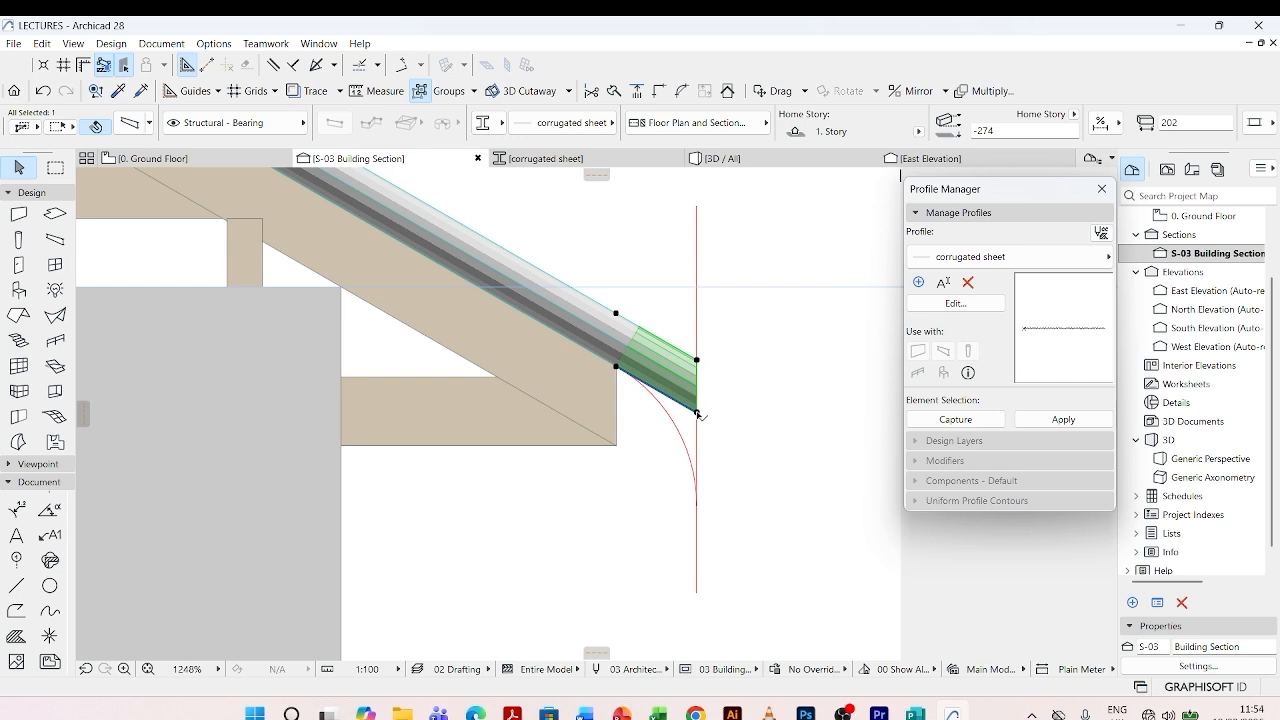
- Modify the short sheet's angle so its outer lower corner meets the bottom end of the vertical outline line
{"action": "left_click", "coordinate": [697, 411]}
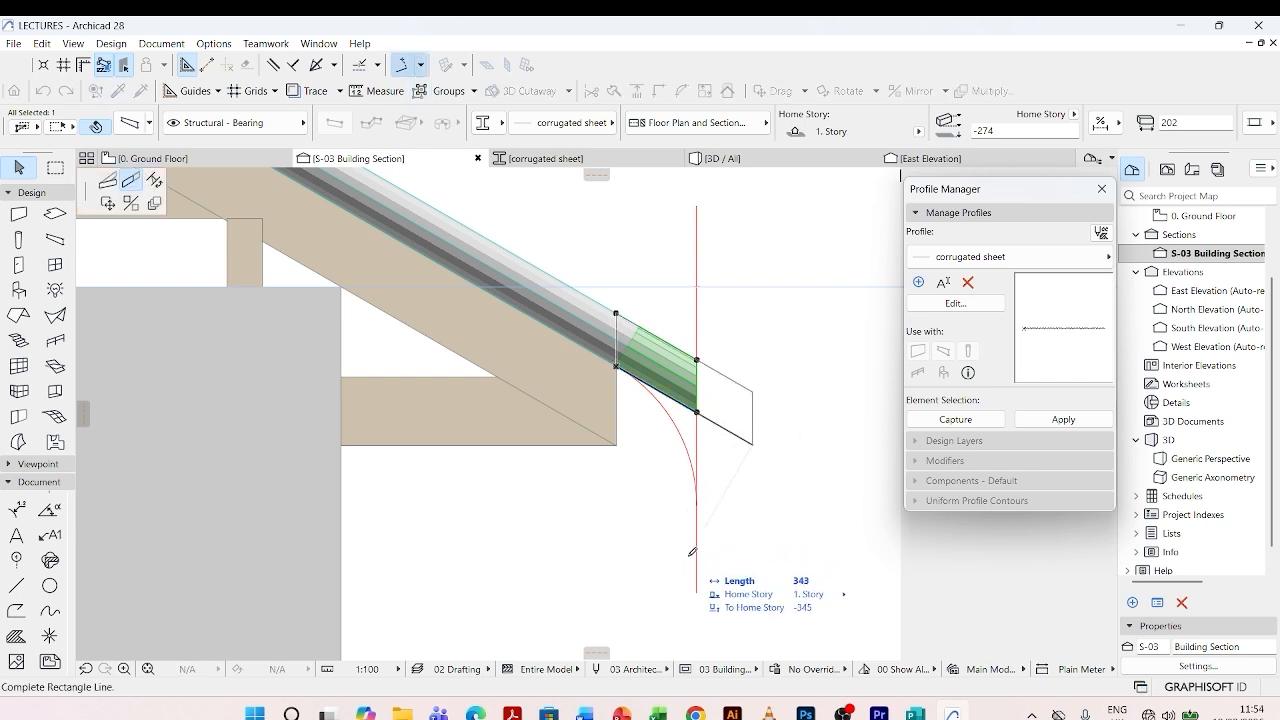
{"action": "left_click", "coordinate": [107, 185]}
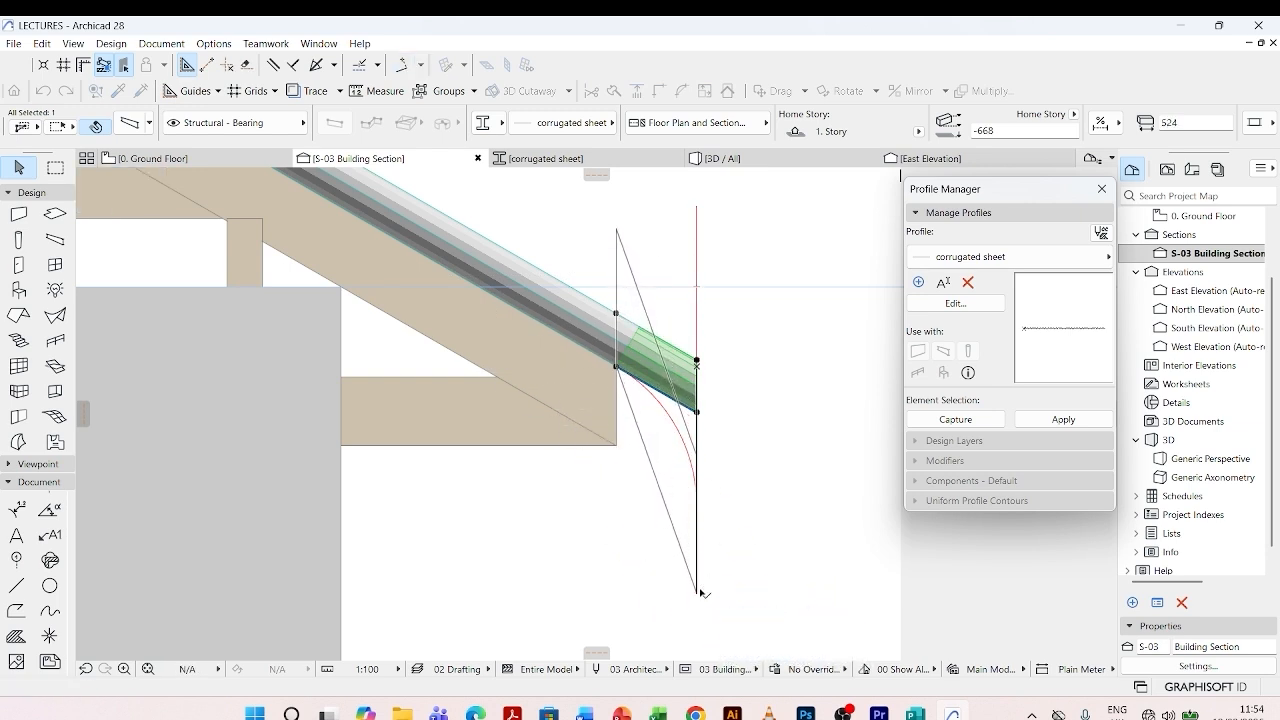
{"action": "left_click", "coordinate": [698, 592]}
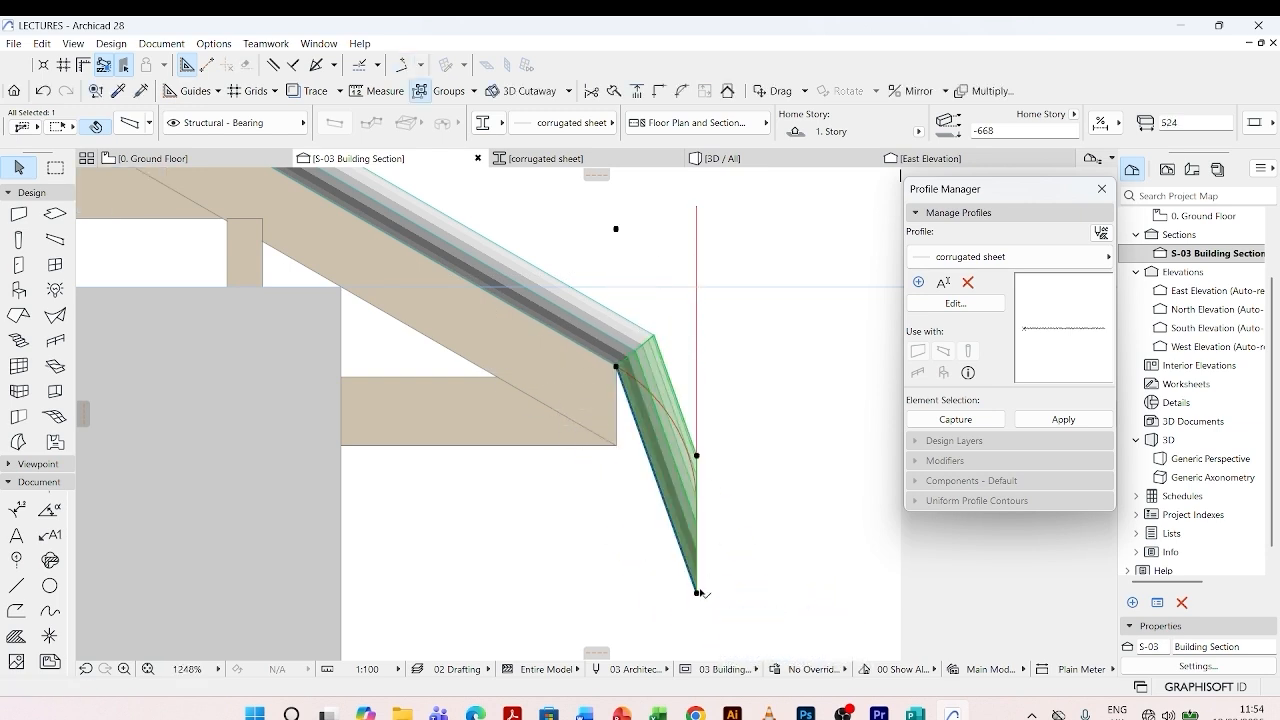
- Curve the tilted short sheet outward so it bends down from the roof sheet and finishes vertical, about 535 long
{"action": "left_click", "coordinate": [648, 442]}
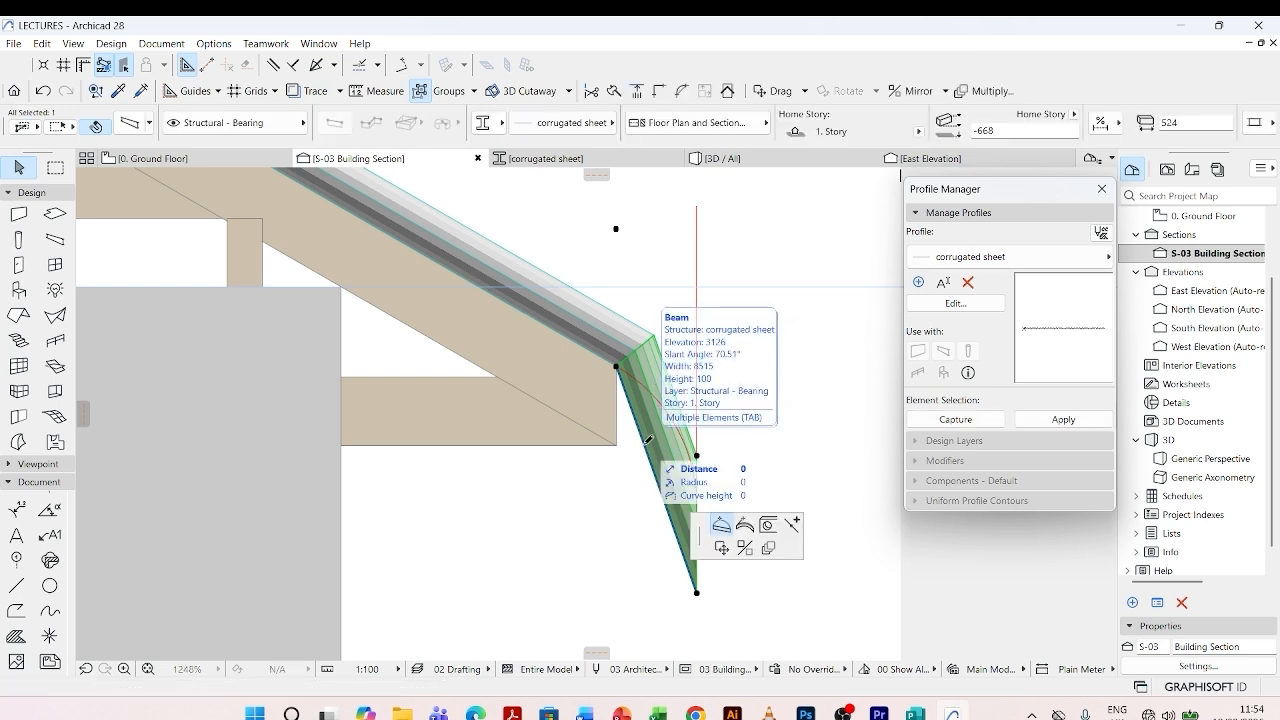
{"action": "left_click", "coordinate": [746, 525]}
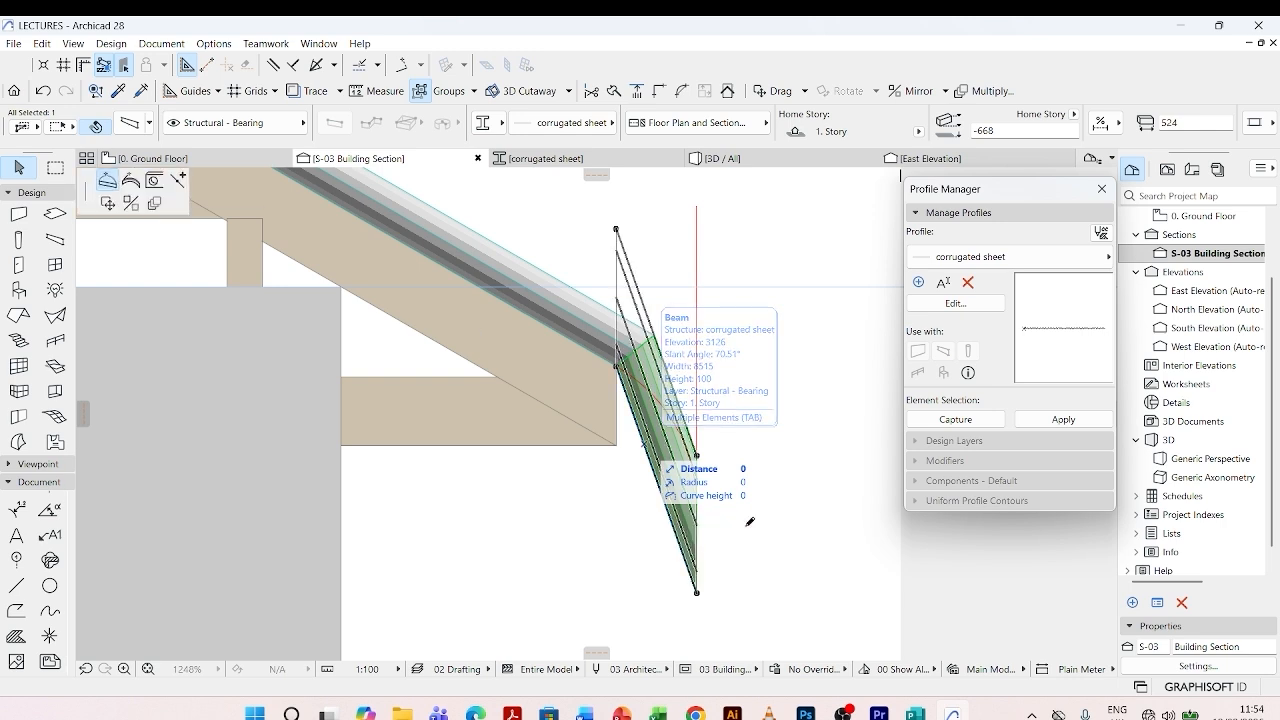
{"action": "left_click", "coordinate": [131, 180]}
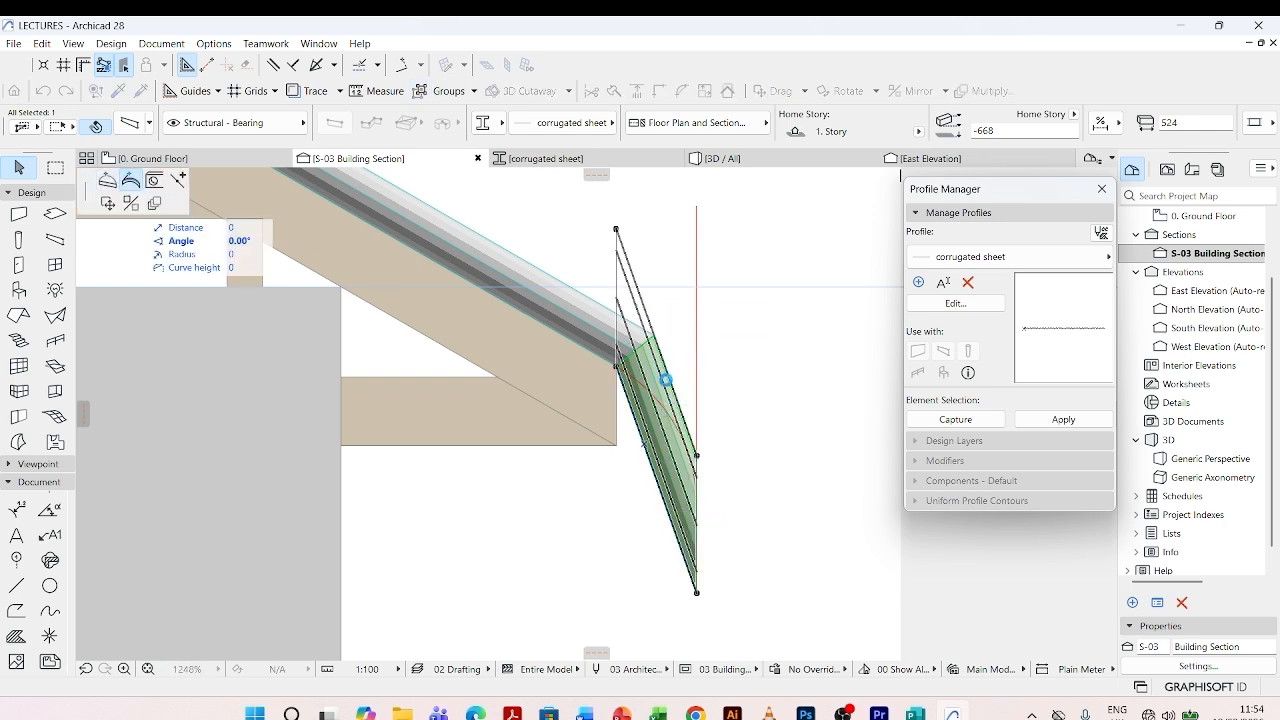
{"action": "left_click", "coordinate": [616, 229]}
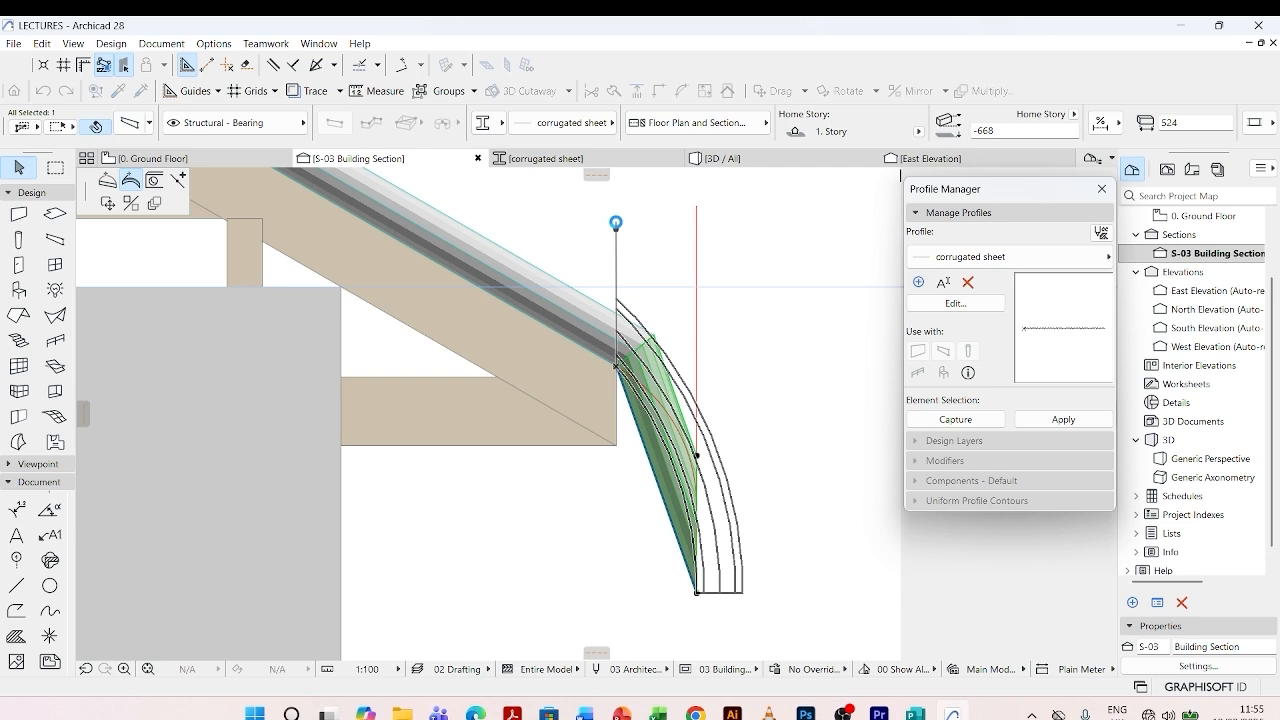
{"action": "left_click", "coordinate": [616, 222]}
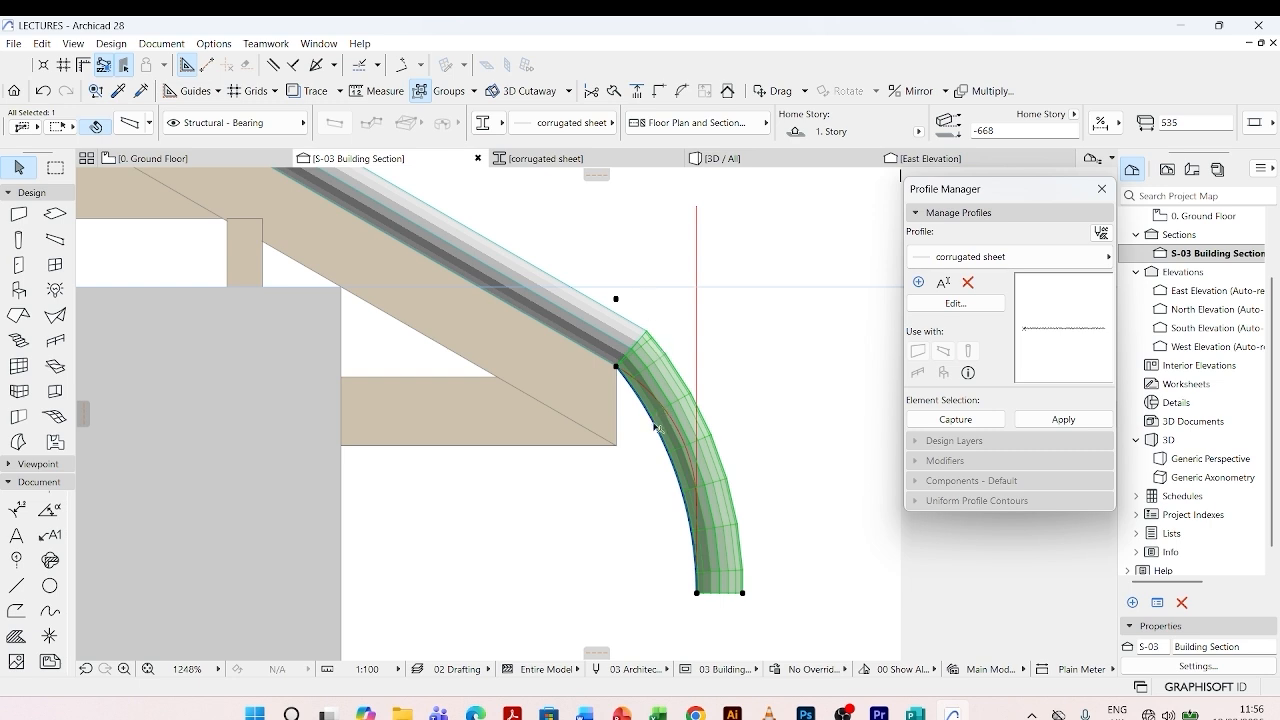
{"action": "left_click", "coordinate": [652, 269]}
- Examine the curved eave sheet and its joint with the main roof sheet in the section and in the 3D view
{"action": "scroll", "coordinate": [710, 379], "scroll_direction": "down", "scroll_amount": 5}
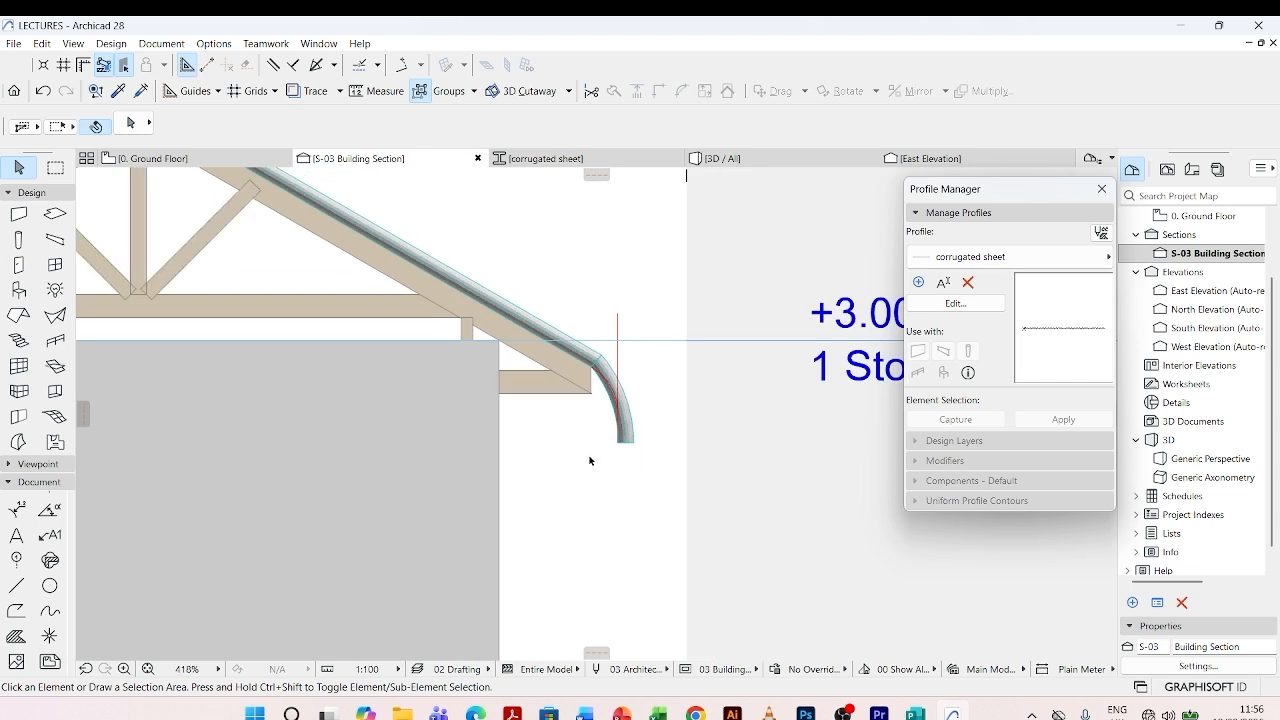
{"action": "scroll", "coordinate": [590, 460], "scroll_direction": "down", "scroll_amount": 1}
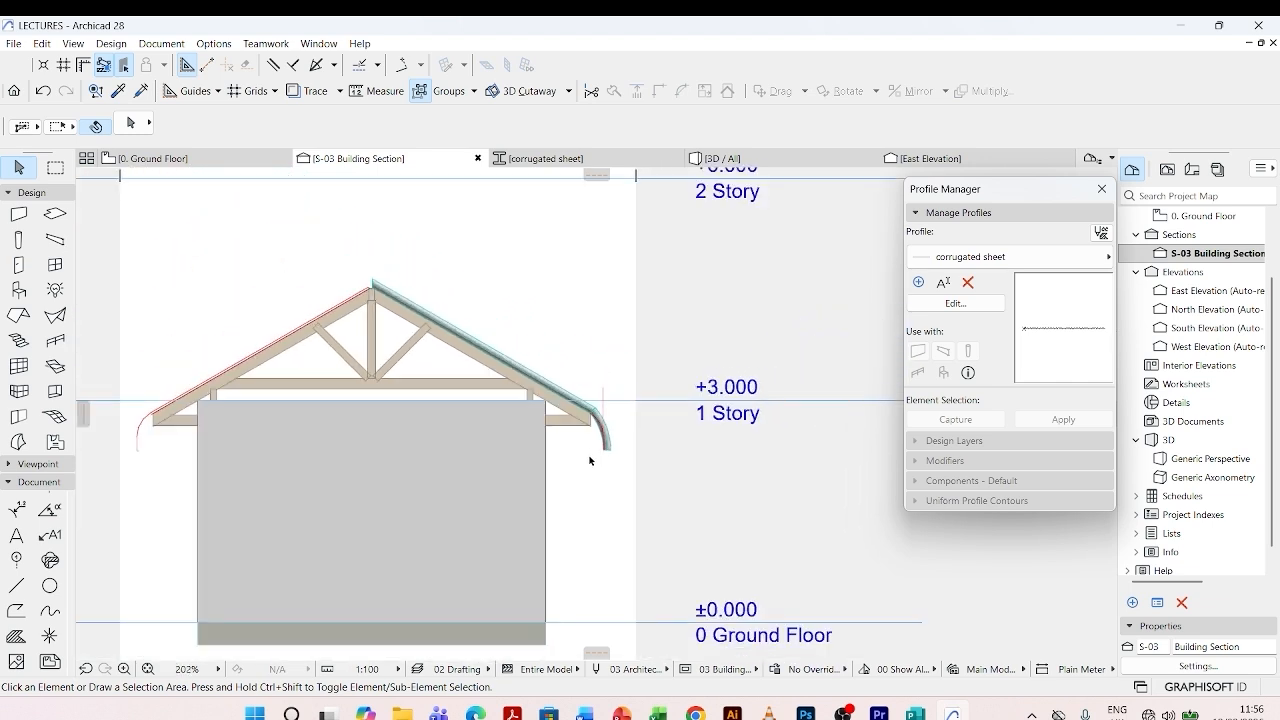
{"action": "scroll", "coordinate": [598, 442], "scroll_direction": "up", "scroll_amount": 5}
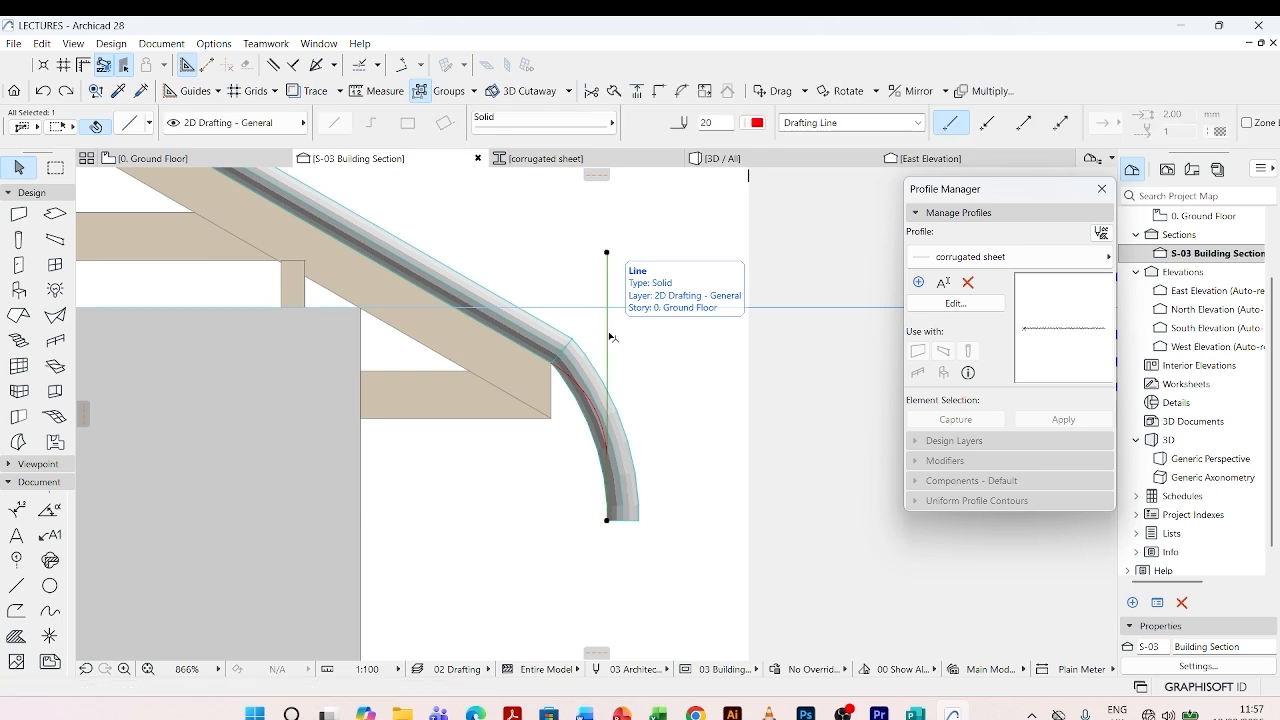
{"action": "scroll", "coordinate": [634, 508], "scroll_direction": "down", "scroll_amount": 4}
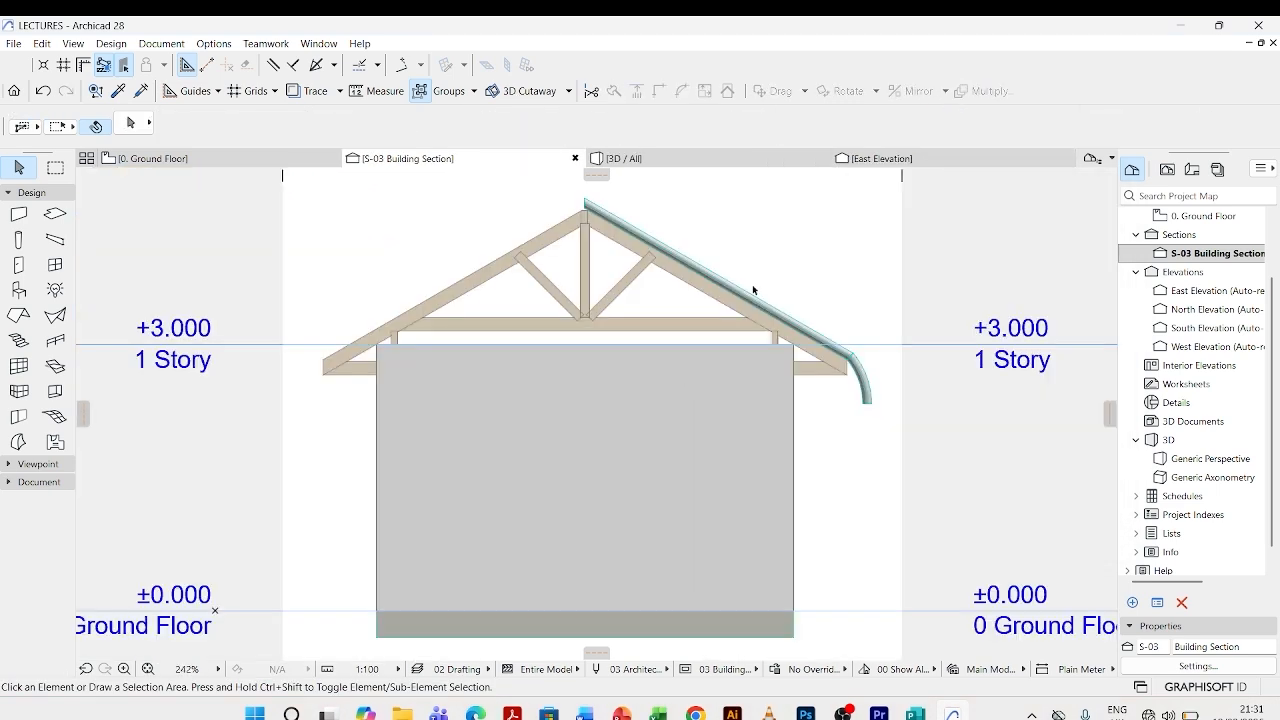
{"action": "left_click", "coordinate": [657, 160]}
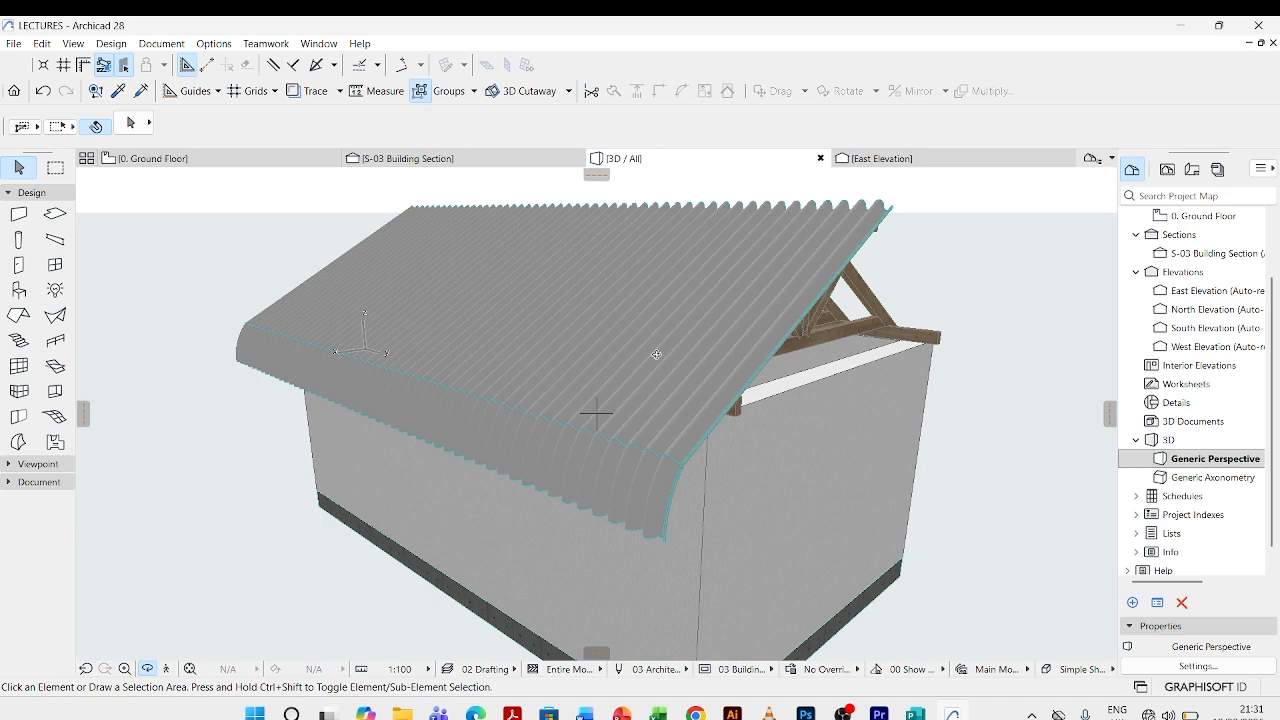
{"action": "left_click_drag", "start_coordinate": [656, 354], "coordinate": [774, 402]}
{"action": "mouse_move", "coordinate": [614, 353]}
{"action": "left_mouse_down"}
{"action": "mouse_move", "coordinate": [651, 347]}
{"action": "mouse_move", "coordinate": [615, 370]}
{"action": "left_mouse_up"}
{"action": "scroll", "coordinate": [633, 354], "scroll_direction": "up", "scroll_amount": 2}
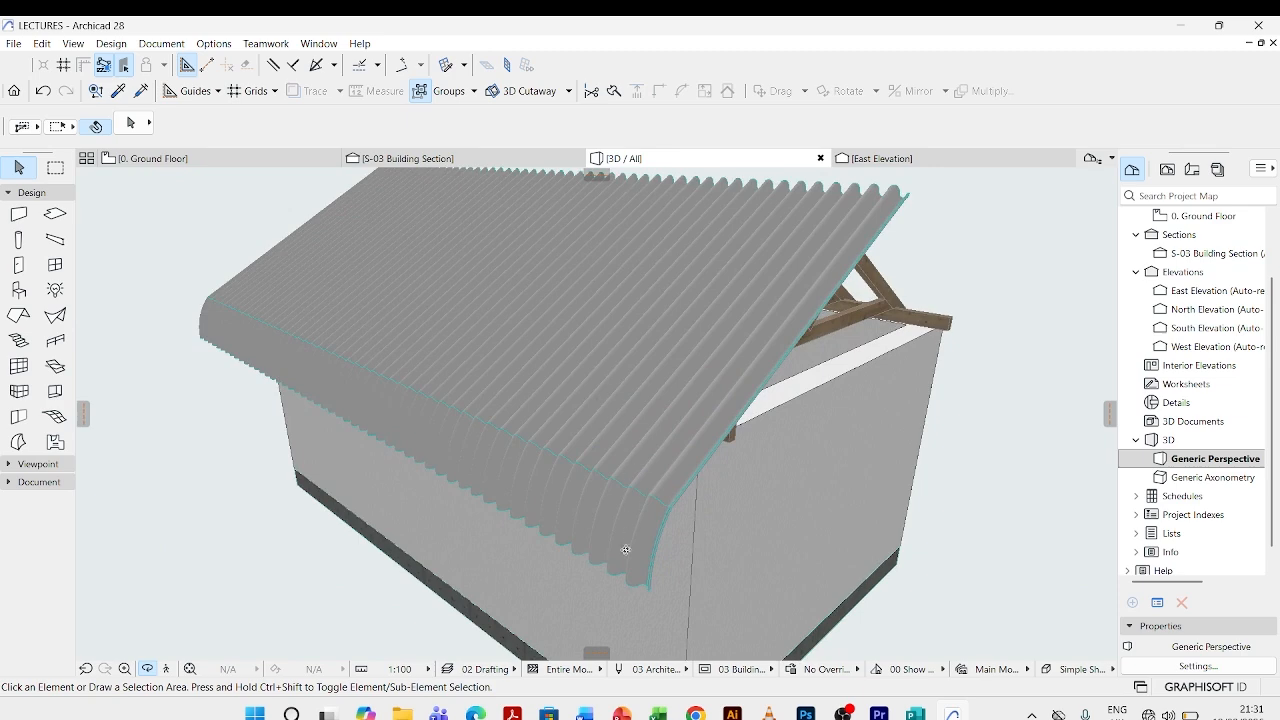
{"action": "scroll", "coordinate": [627, 557], "scroll_direction": "up", "scroll_amount": 2}
{"action": "left_click_drag", "start_coordinate": [678, 450], "coordinate": [679, 446]}
{"action": "left_click_drag", "start_coordinate": [490, 453], "coordinate": [422, 434]}
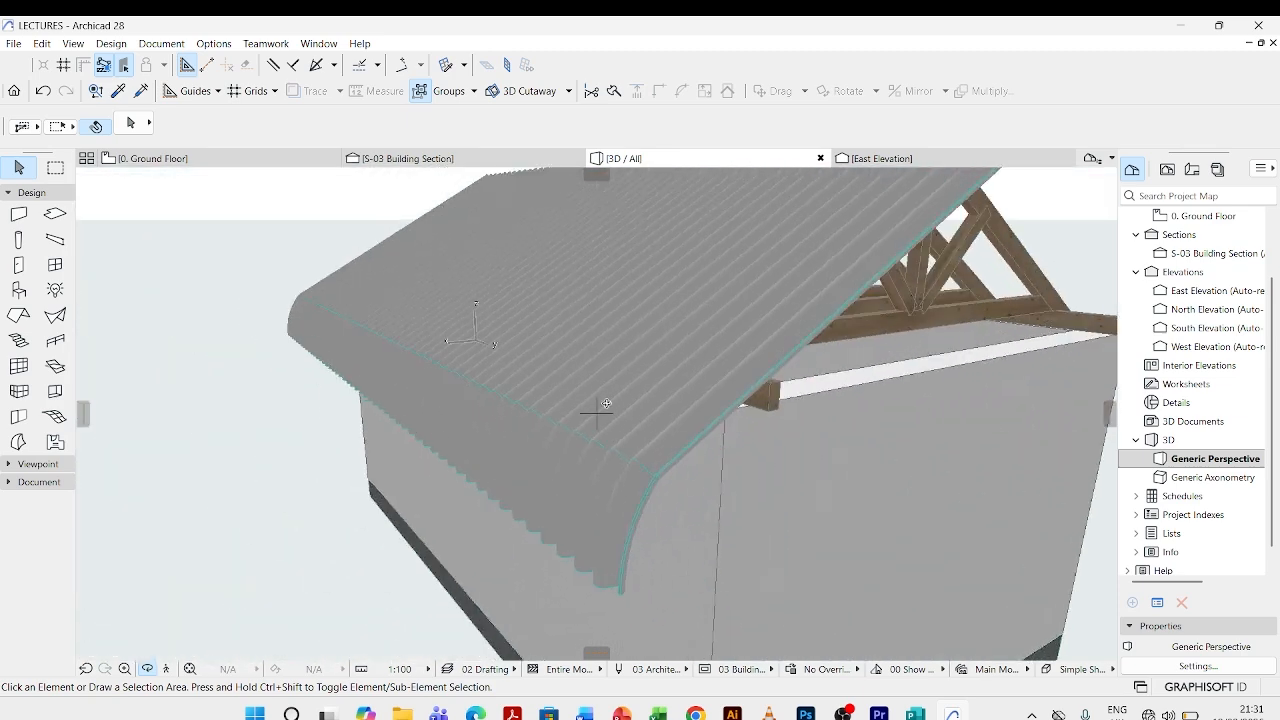
{"action": "scroll", "coordinate": [597, 412], "scroll_direction": "down", "scroll_amount": 2}
{"action": "middle_click_drag", "start_coordinate": [745, 489], "coordinate": [718, 498], "text": "shift"}
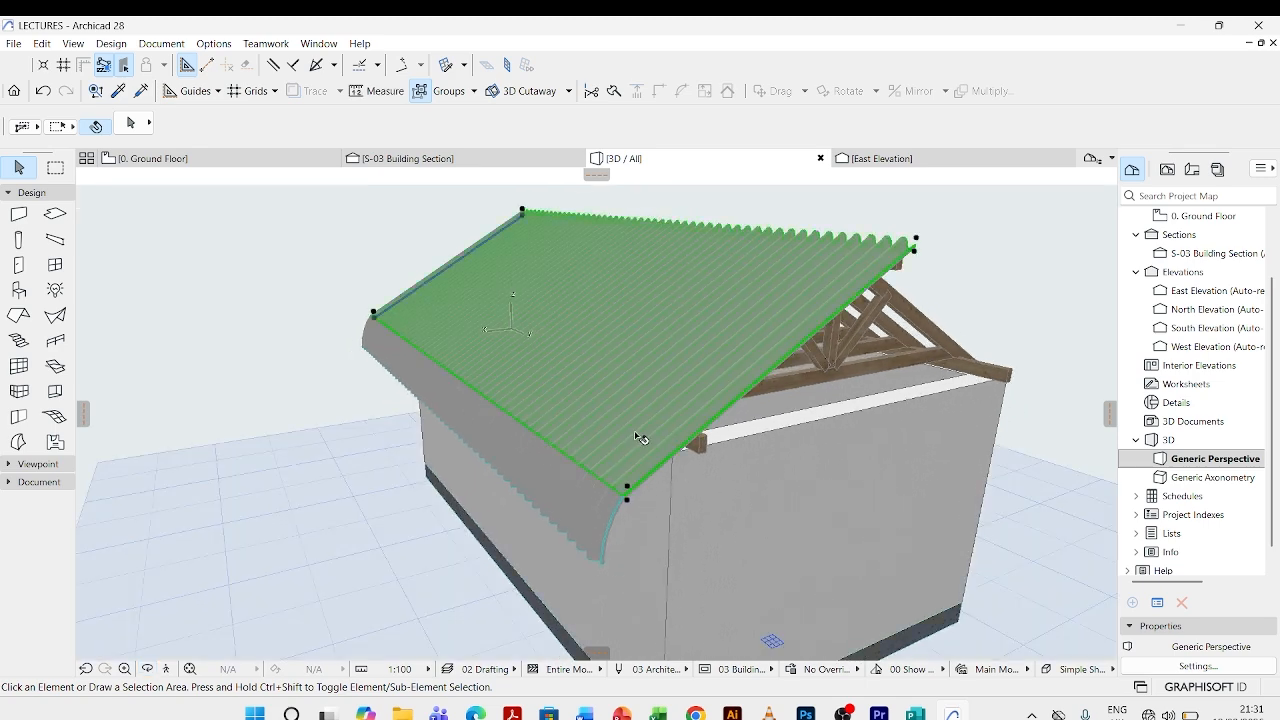
- Override the extrusion surface of both the main roof sheet and the curved eave sheet with "Roof - Corrugated Sheet Matte"
{"action": "left_click", "coordinate": [640, 438]}
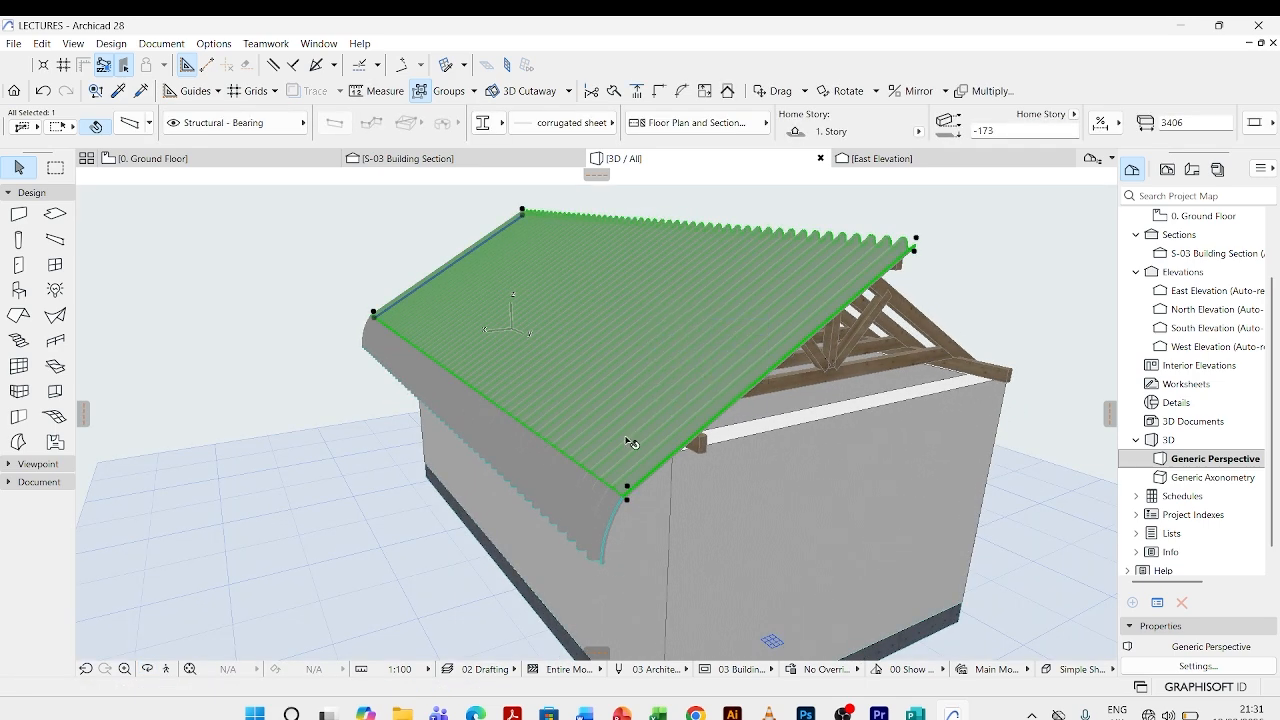
{"action": "left_click", "coordinate": [577, 481], "text": "shift"}
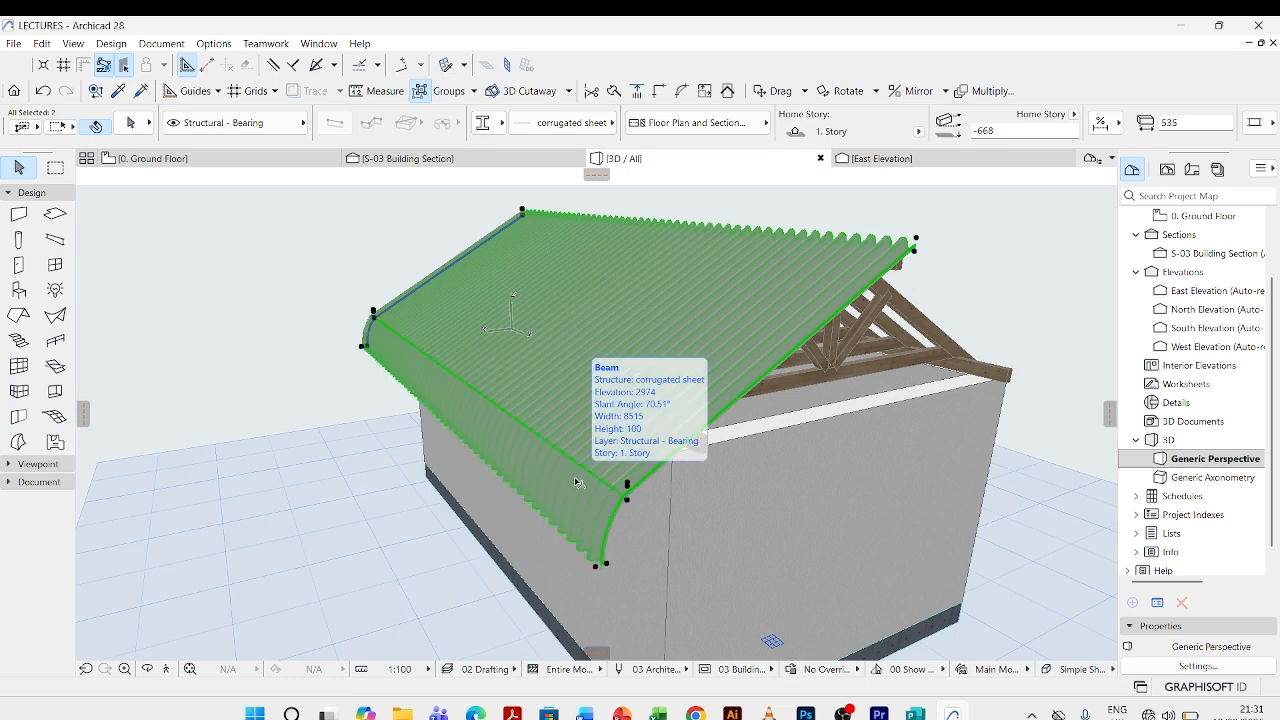
{"action": "double_click", "coordinate": [680, 266]}
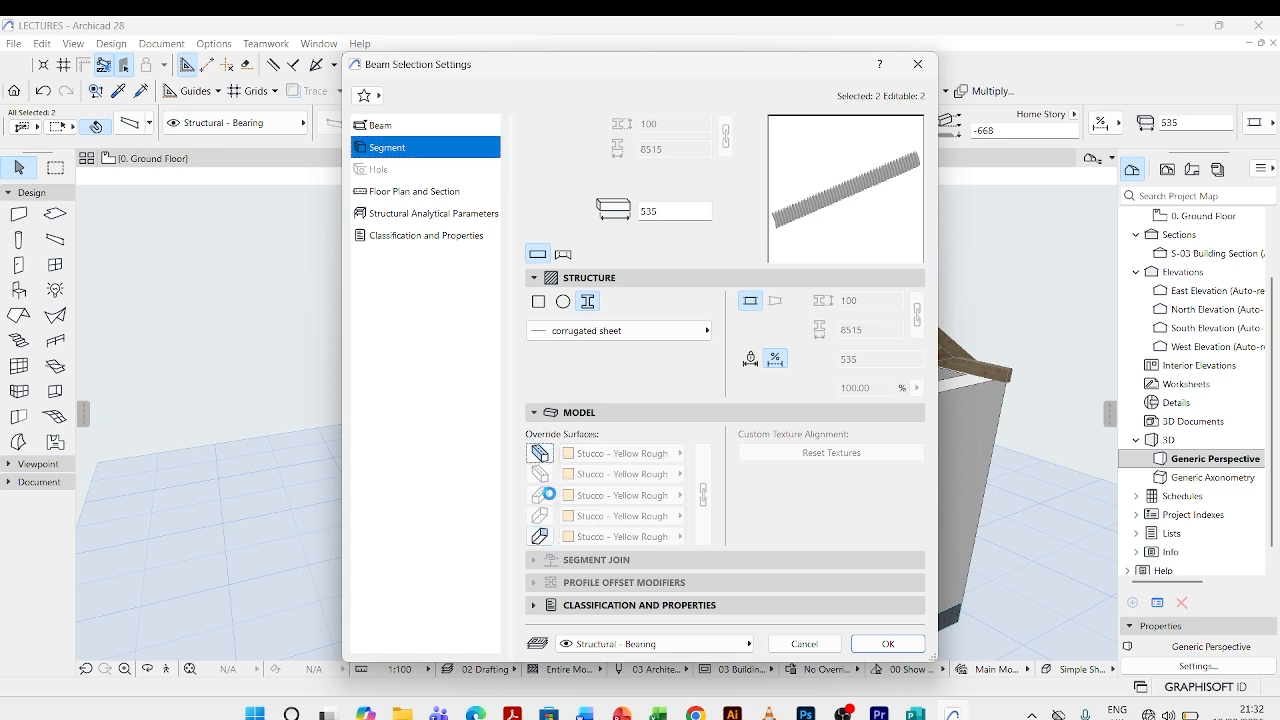
{"action": "left_click", "coordinate": [540, 453]}
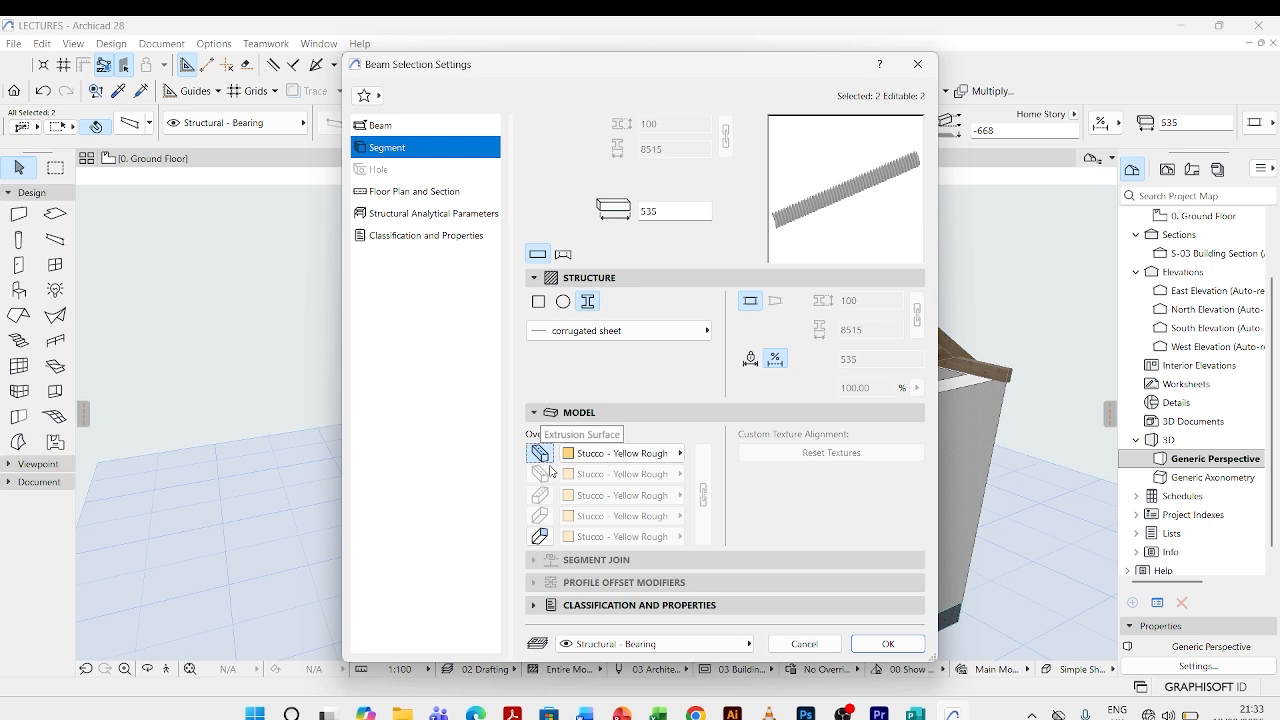
{"action": "left_click", "coordinate": [637, 455]}
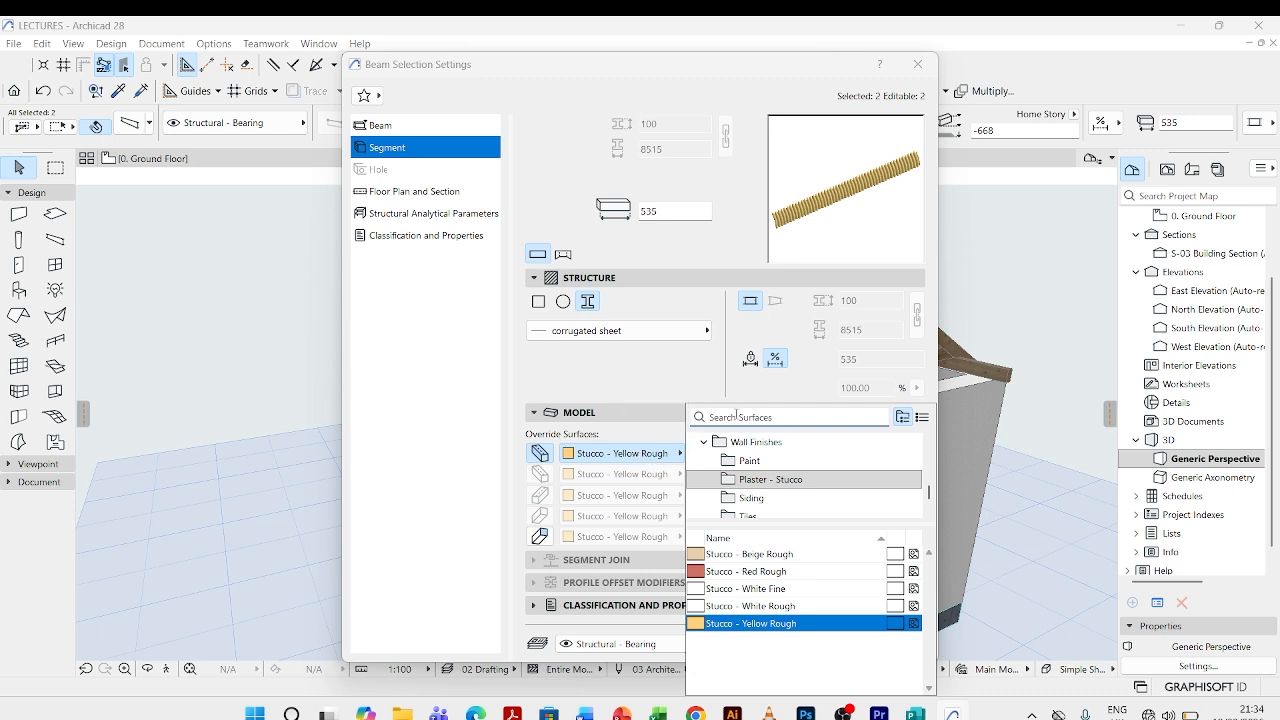
{"action": "type", "text": "corru"}
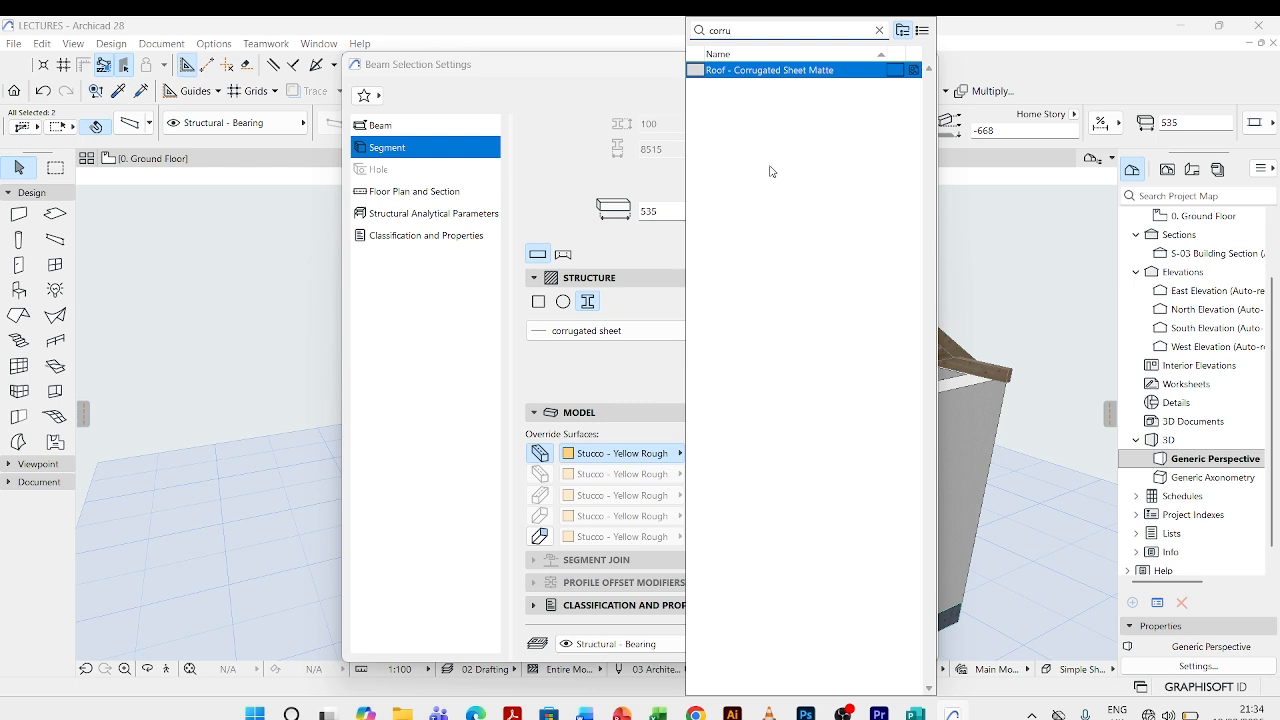
{"action": "left_click", "coordinate": [778, 72]}
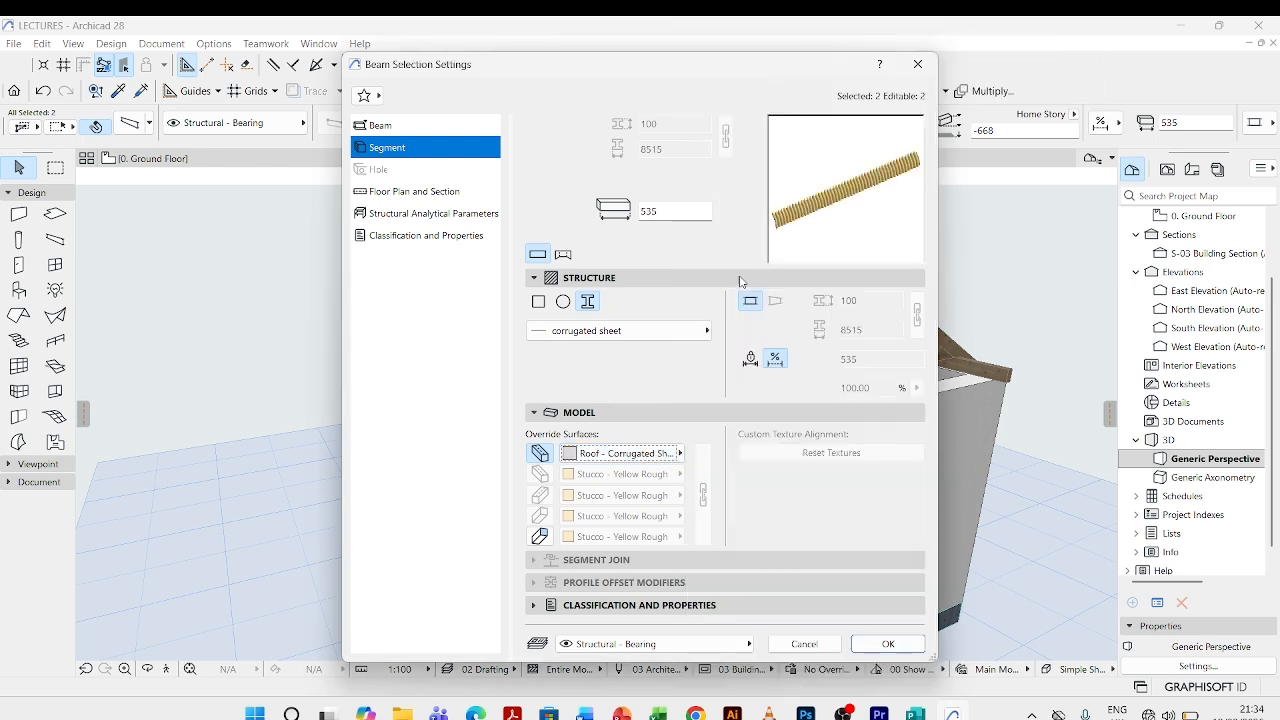
- Override the ends surface of both sheets with "Roof - Corrugated Sheet Matte" and apply the beam settings
{"action": "left_click", "coordinate": [539, 539]}
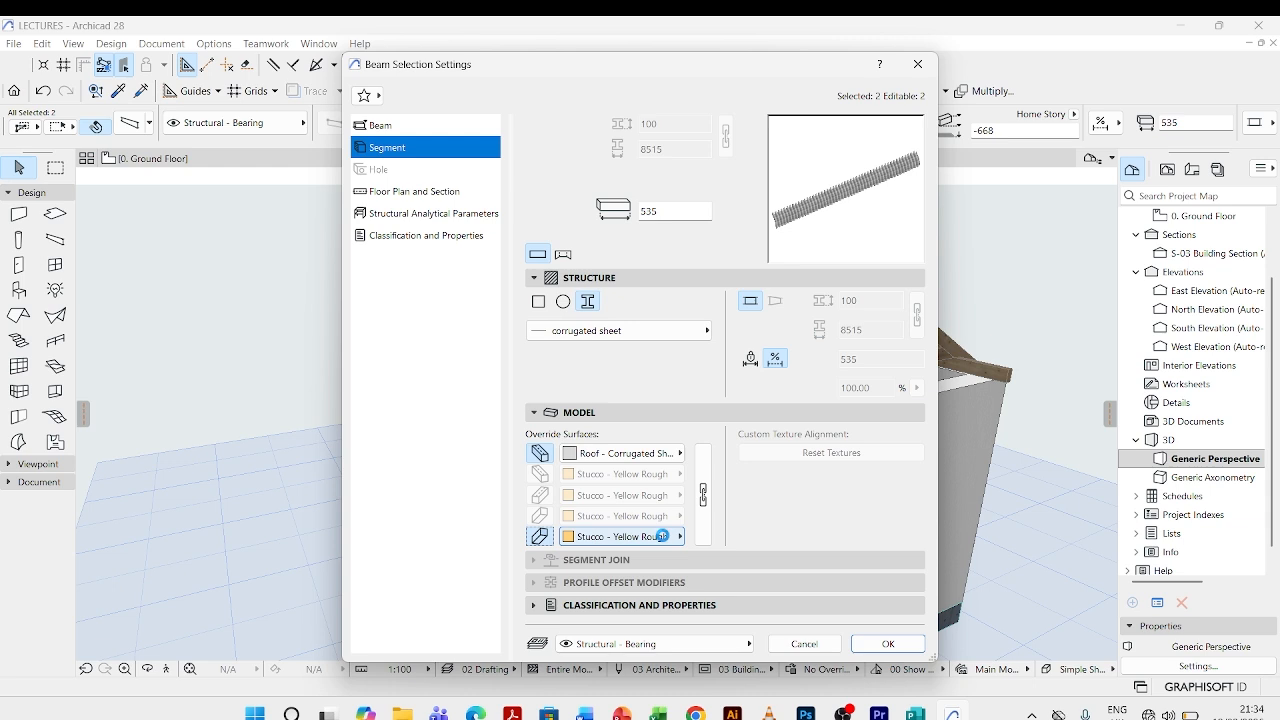
{"action": "left_click", "coordinate": [662, 536]}
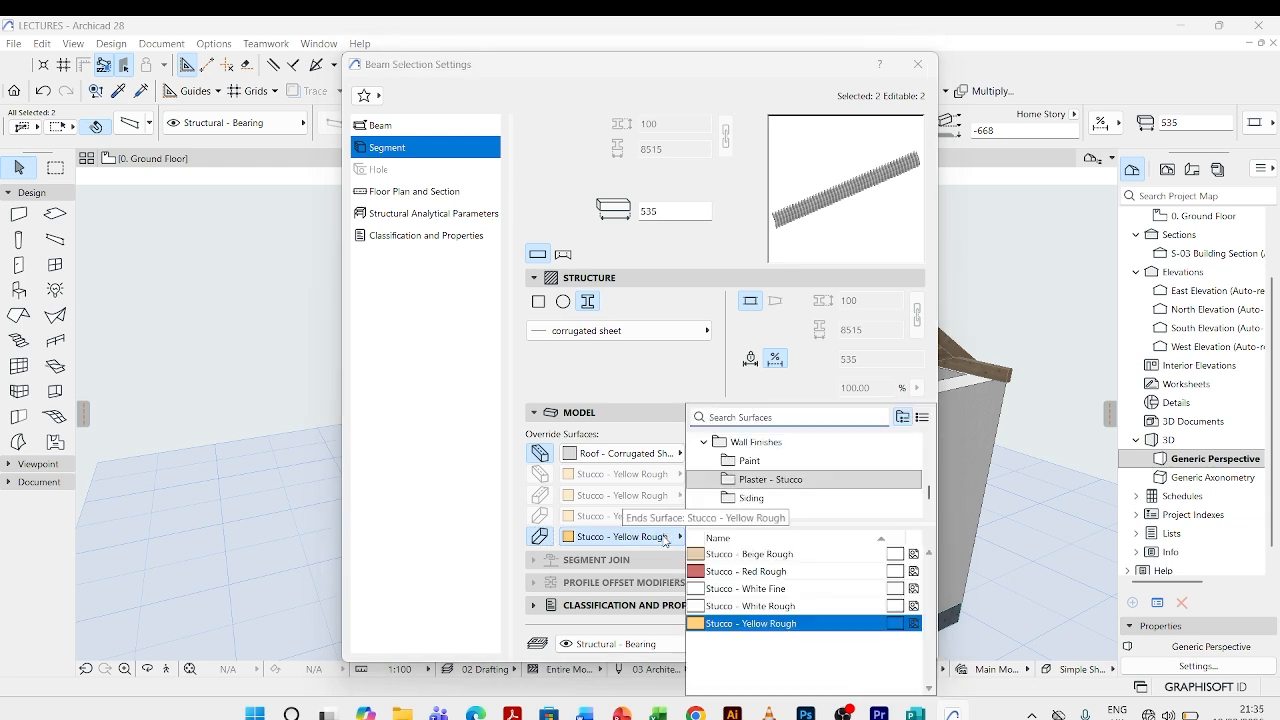
{"action": "left_click", "coordinate": [739, 417]}
{"action": "type", "text": "cor"}
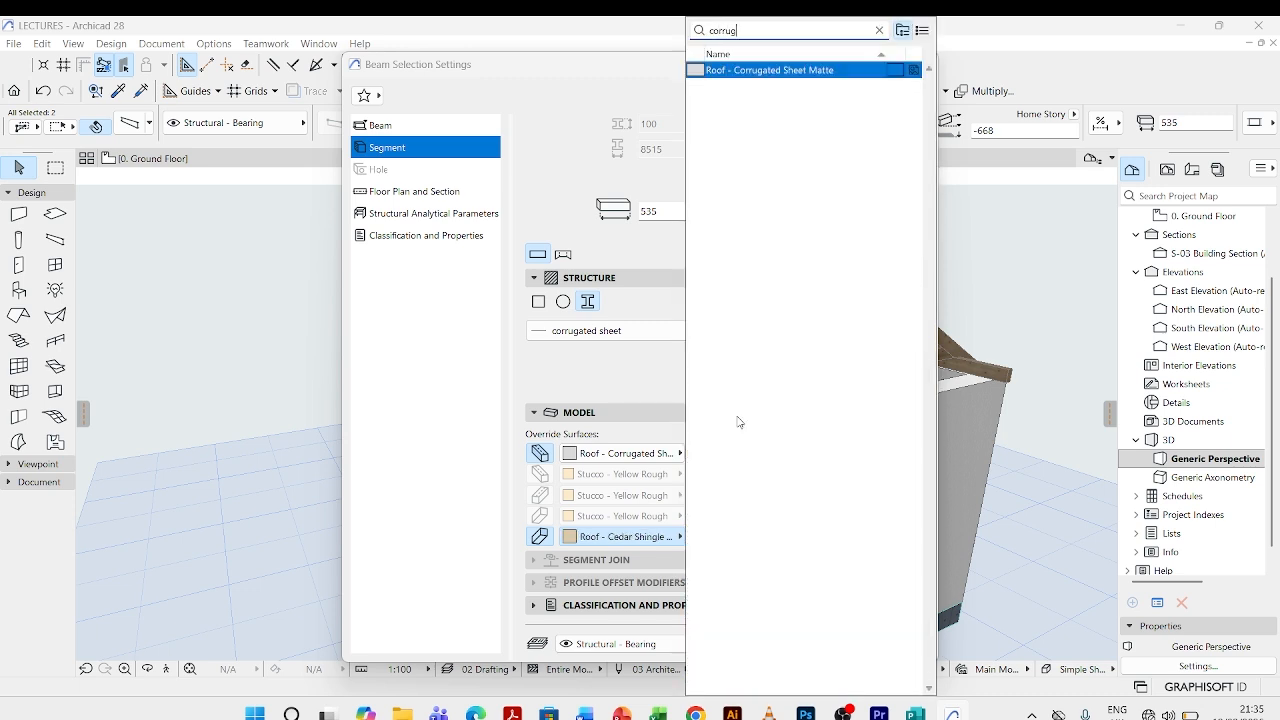
{"action": "type", "text": "rug"}
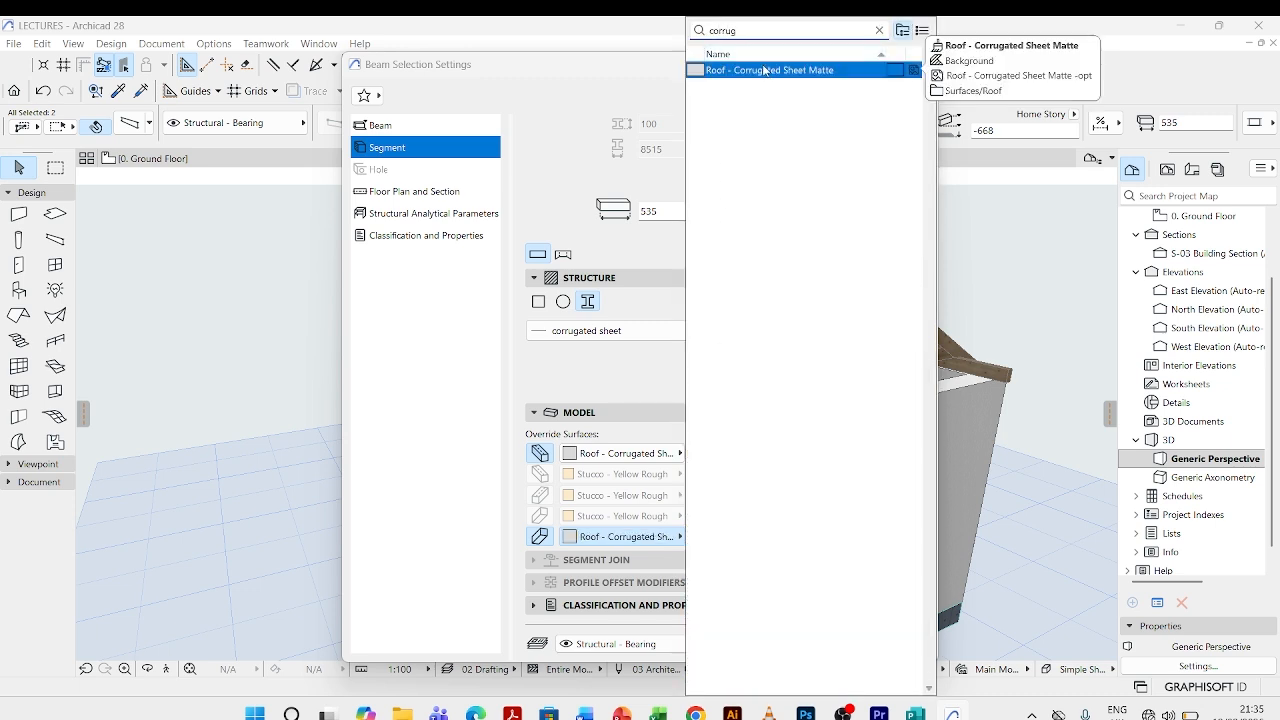
{"action": "key", "text": "Return"}
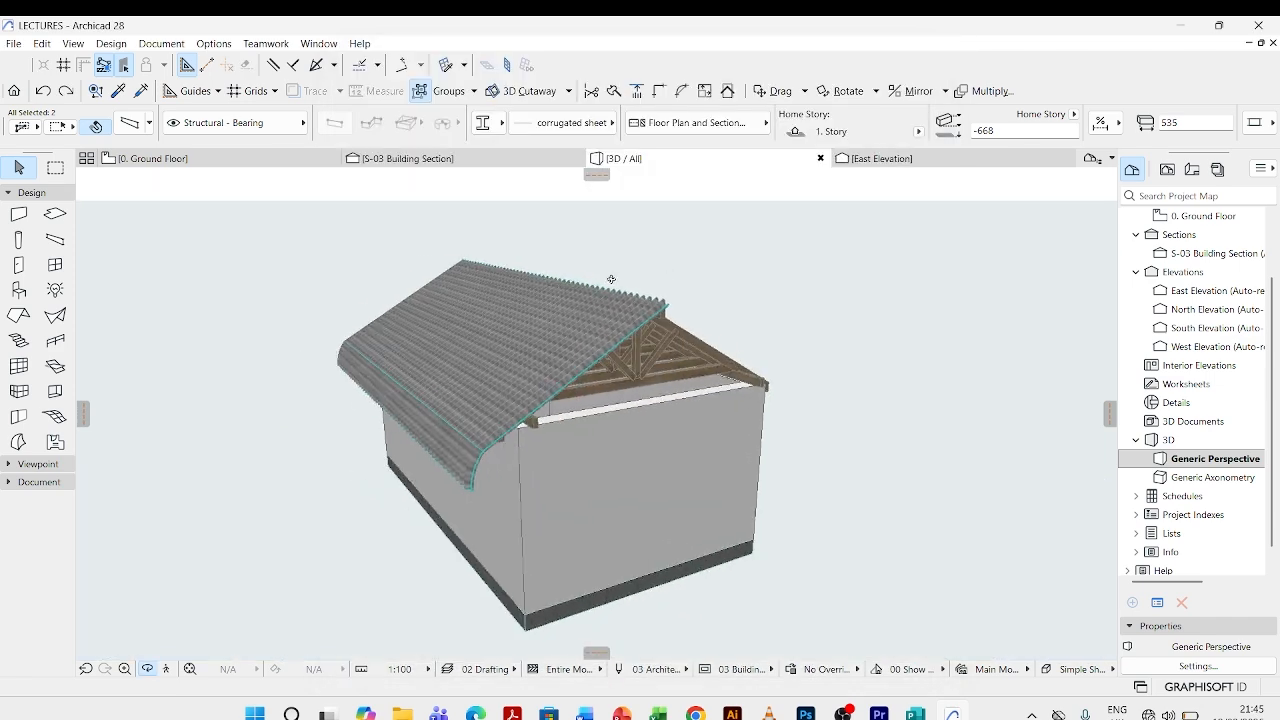
{"action": "middle_click_drag", "start_coordinate": [608, 280], "coordinate": [746, 280], "text": "shift"}
{"action": "scroll", "coordinate": [575, 380], "scroll_direction": "up", "scroll_amount": 5}
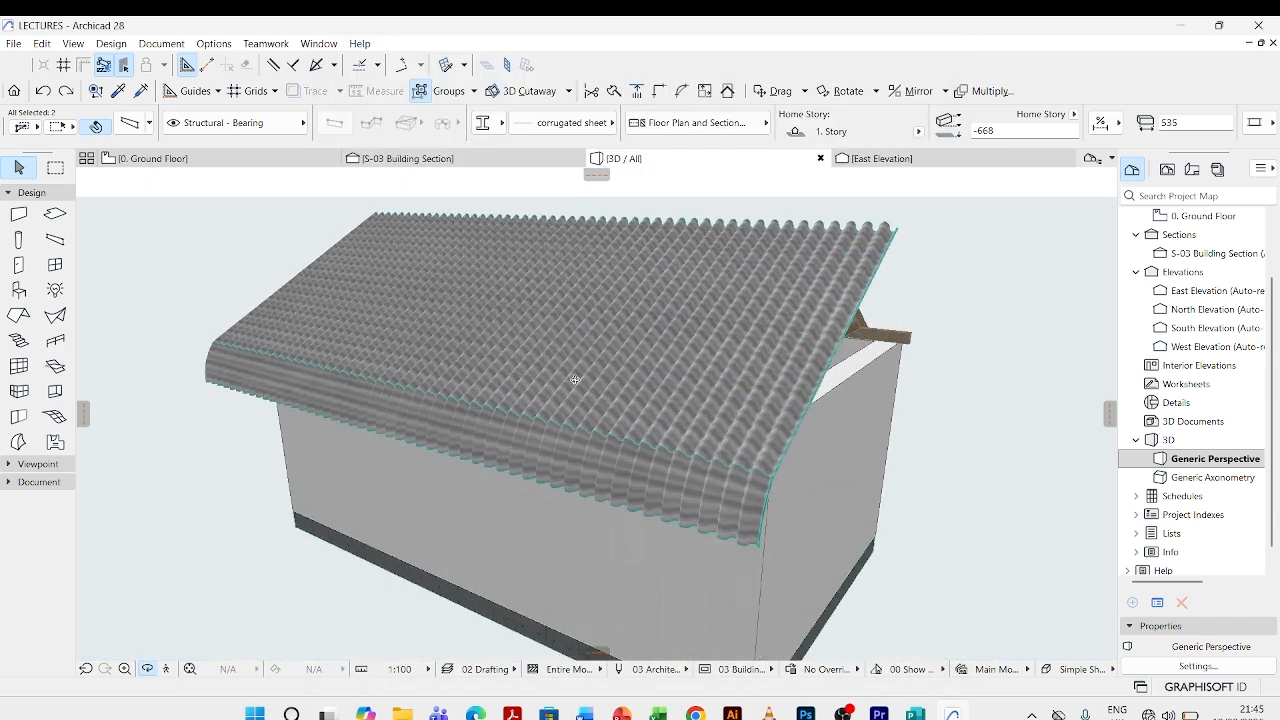
{"action": "key", "text": "Escape"}
{"action": "key", "text": "Escape"}
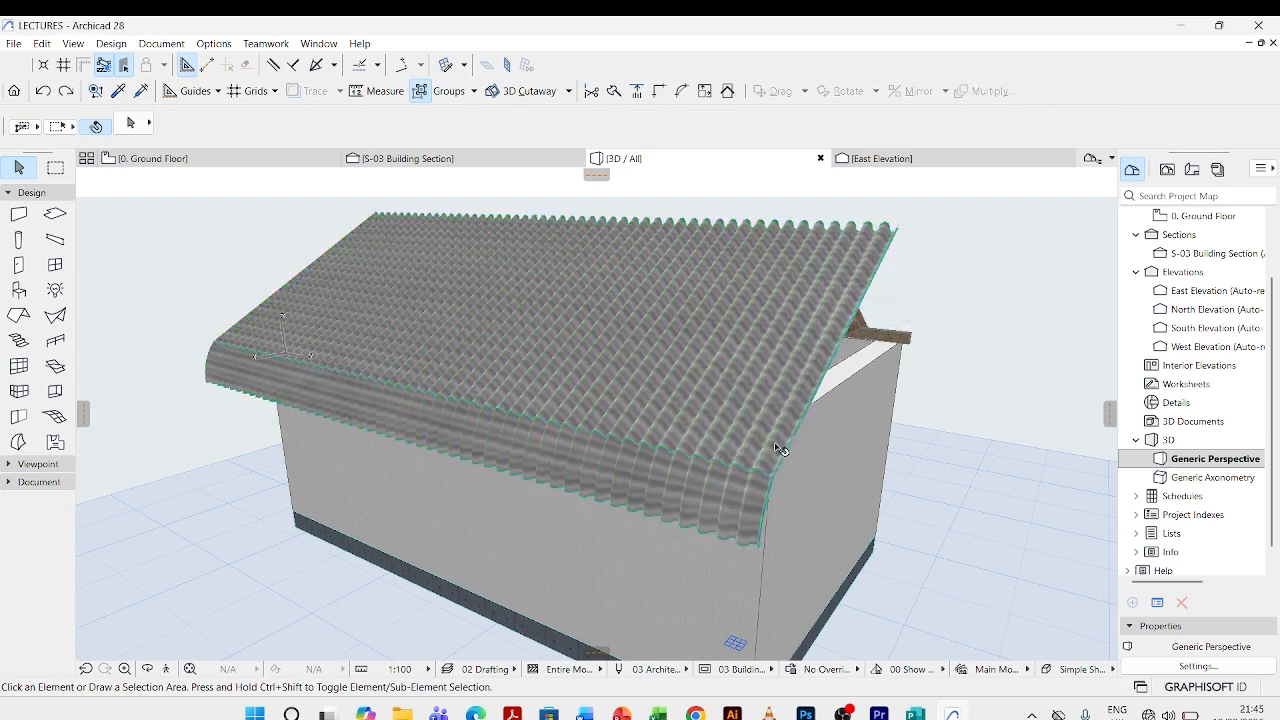
- In the S-03 building section, mirror a copy of the main roof sheet and curved eave sheet about the vertical axis through the ridge
{"action": "mouse_move", "coordinate": [759, 483]}
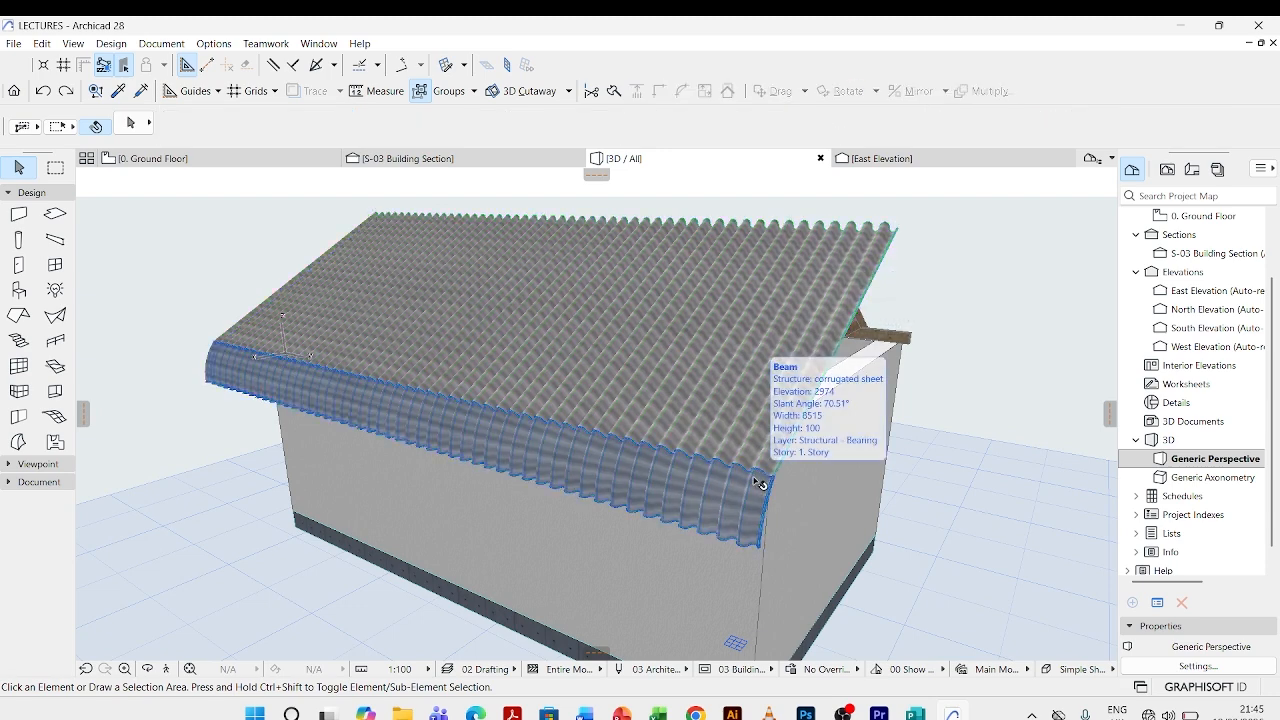
{"action": "scroll", "coordinate": [670, 386], "scroll_direction": "down", "scroll_amount": 2}
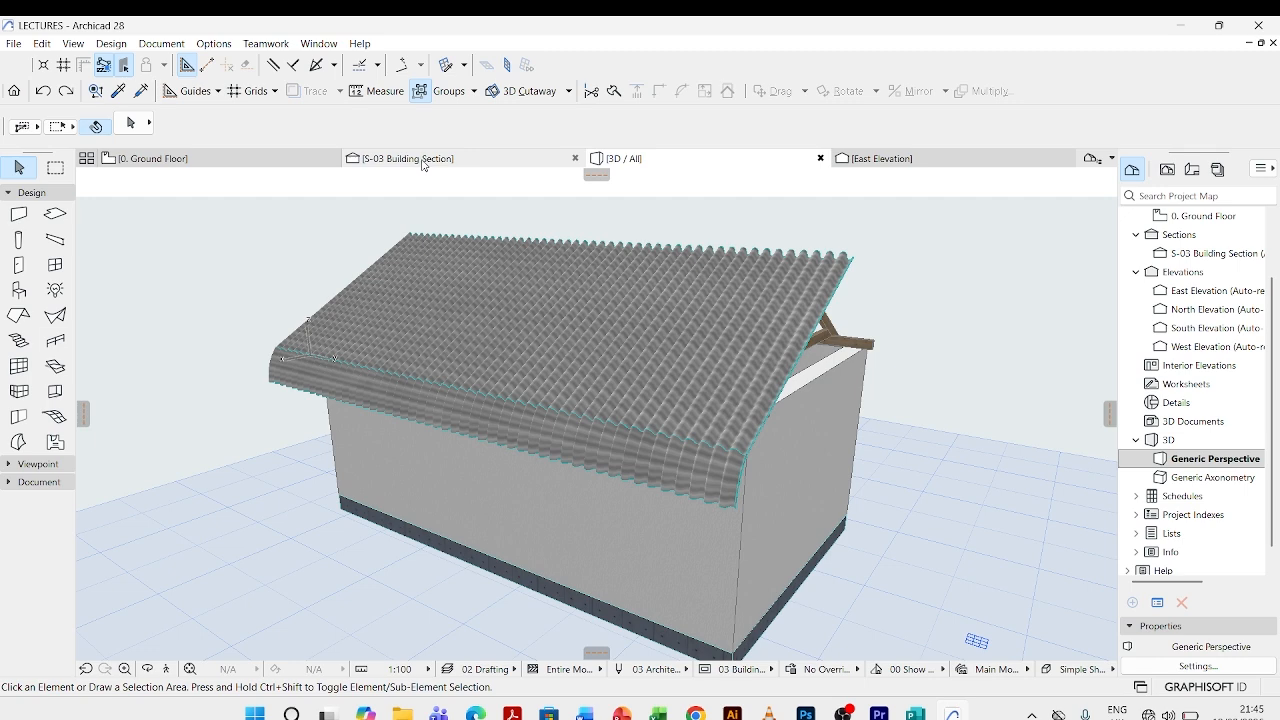
{"action": "mouse_move", "coordinate": [423, 165]}
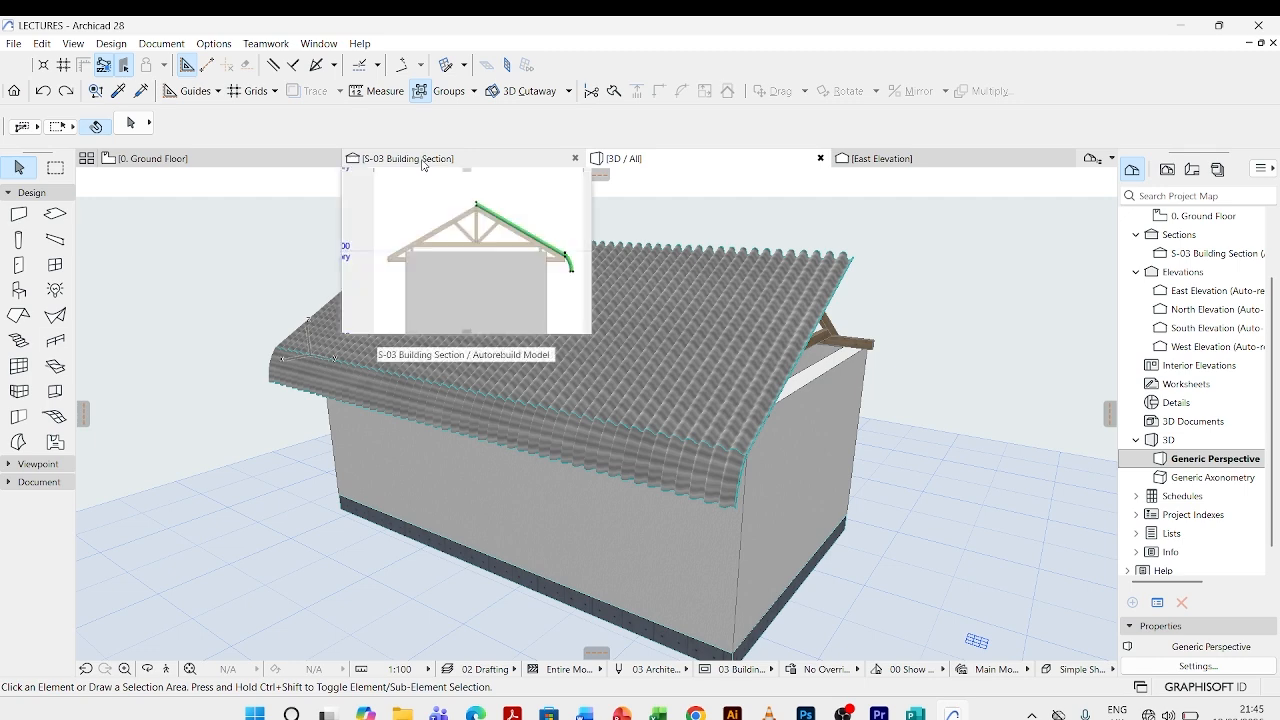
{"action": "left_click", "coordinate": [423, 165]}
{"action": "left_click", "coordinate": [766, 274]}
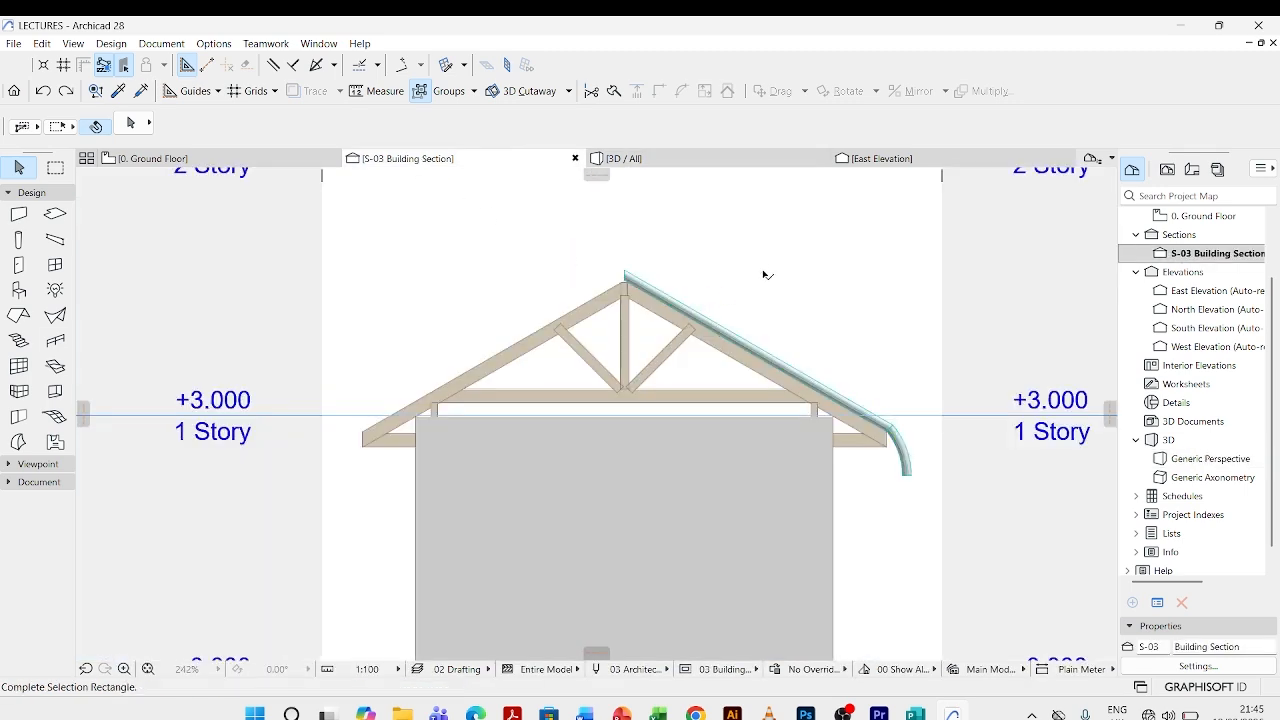
{"action": "left_click", "coordinate": [901, 446]}
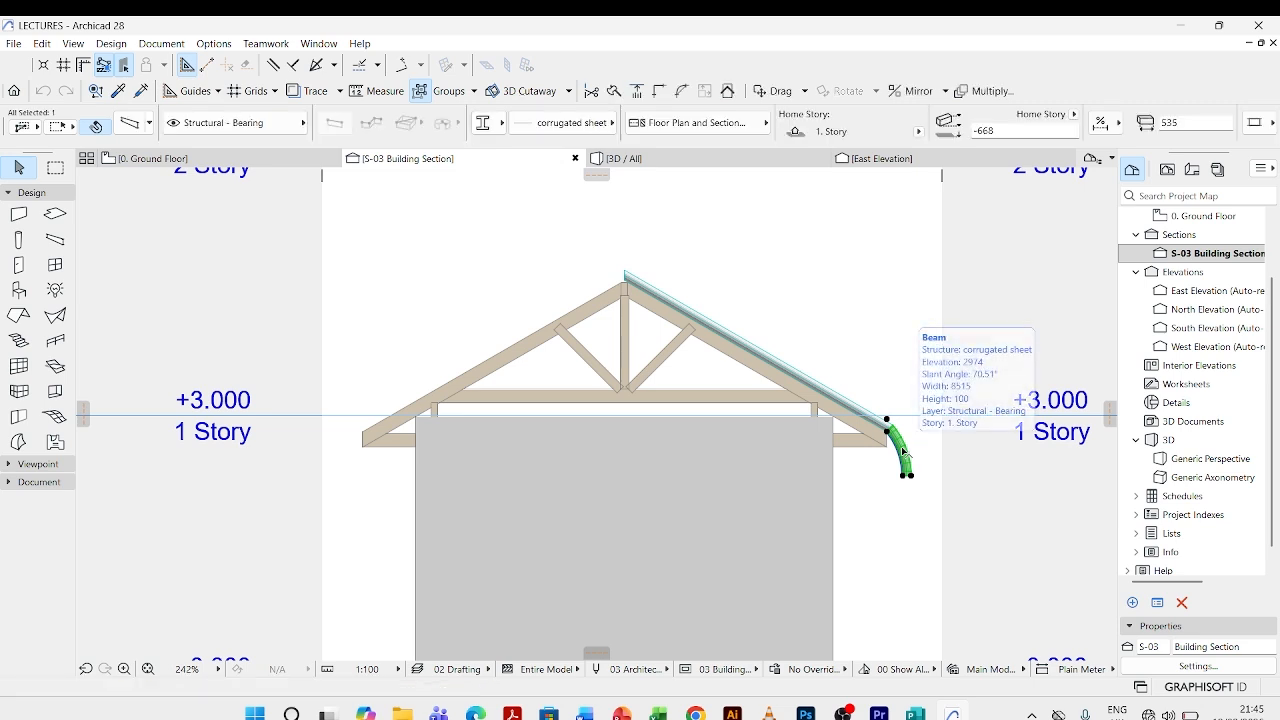
{"action": "left_click", "coordinate": [803, 387], "text": "shift"}
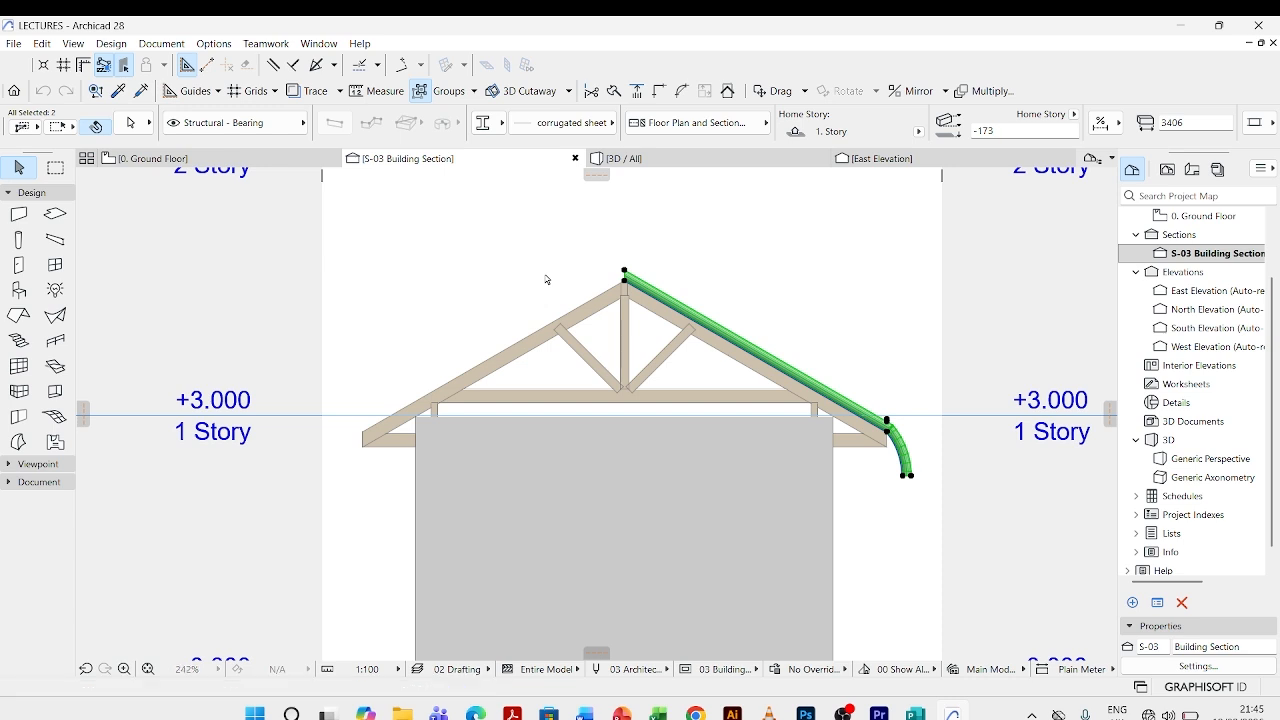
{"action": "key", "text": "ctrl+alt+m"}
{"action": "scroll", "coordinate": [624, 285], "scroll_direction": "up", "scroll_amount": 4}
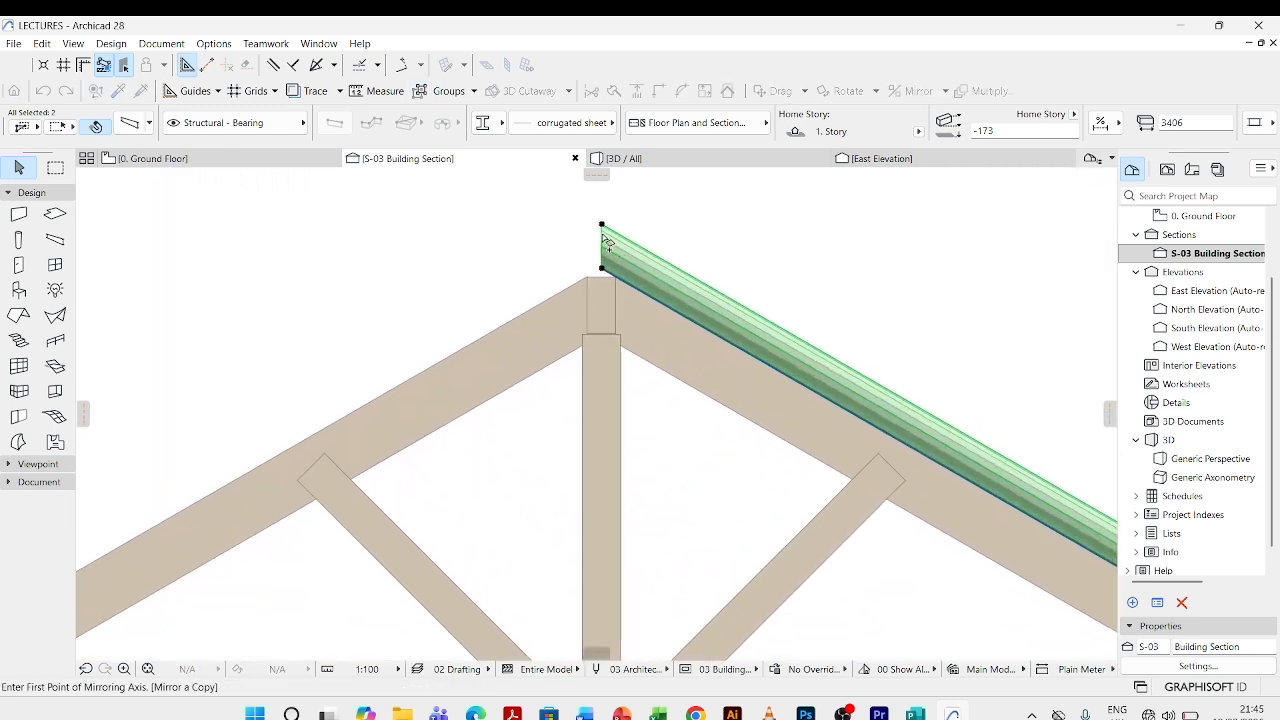
{"action": "key", "text": "Escape"}
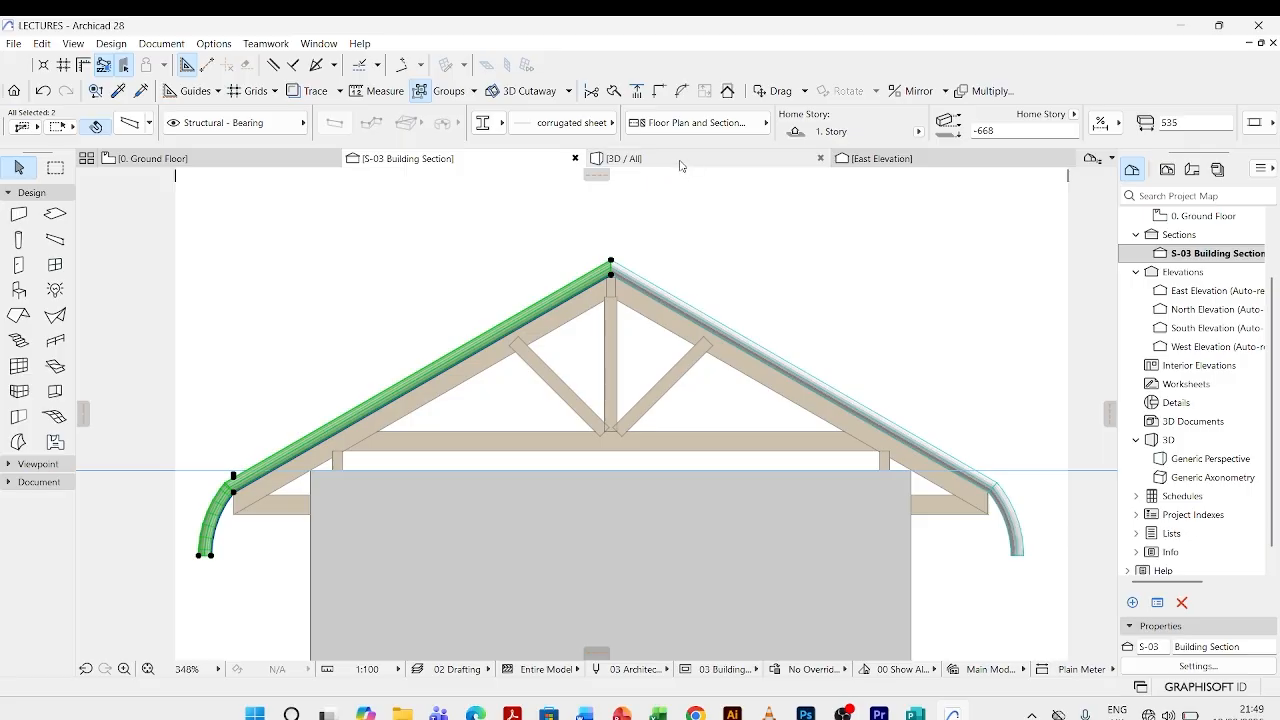
- Examine the mirrored corrugated roof from both gable ends in the 3D view, including the ridge and the curved eaves
{"action": "left_click", "coordinate": [684, 164]}
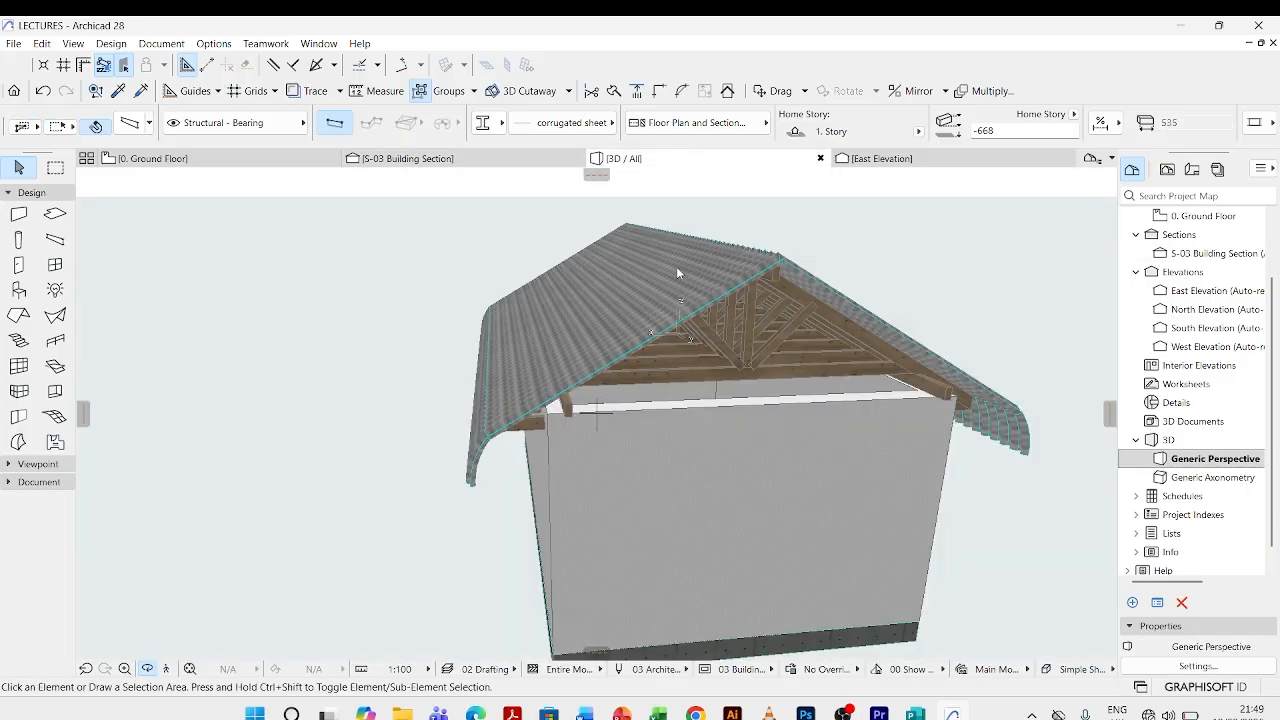
{"action": "left_click_drag", "start_coordinate": [450, 390], "coordinate": [675, 292]}
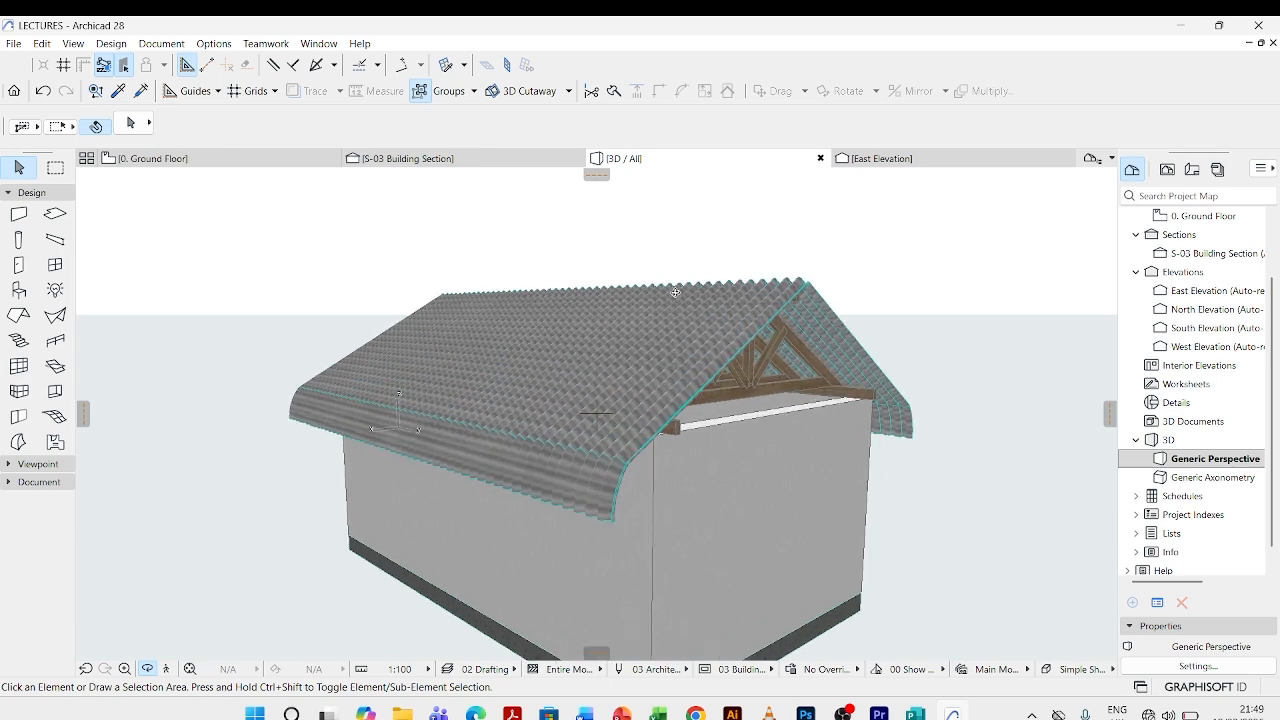
{"action": "left_click_drag", "start_coordinate": [692, 298], "coordinate": [827, 286]}
{"action": "scroll", "coordinate": [823, 289], "scroll_direction": "up", "scroll_amount": 5}
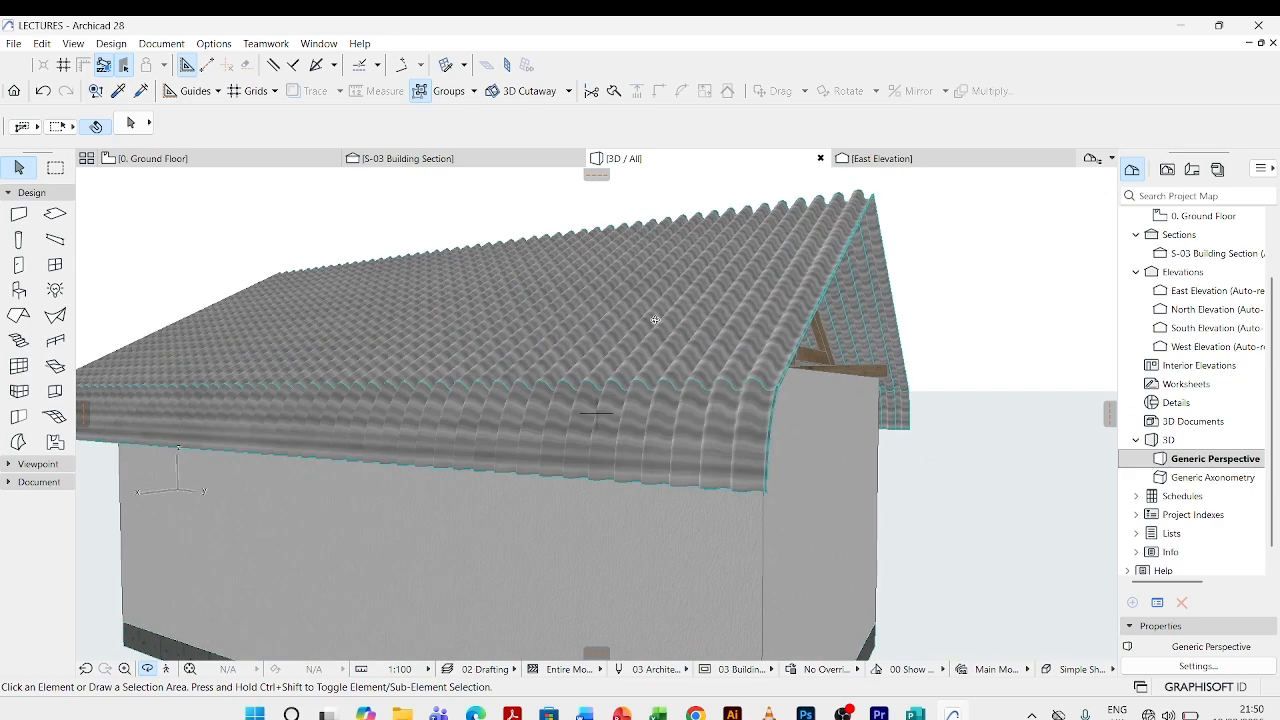
{"action": "scroll", "coordinate": [806, 351], "scroll_direction": "down", "scroll_amount": 8}
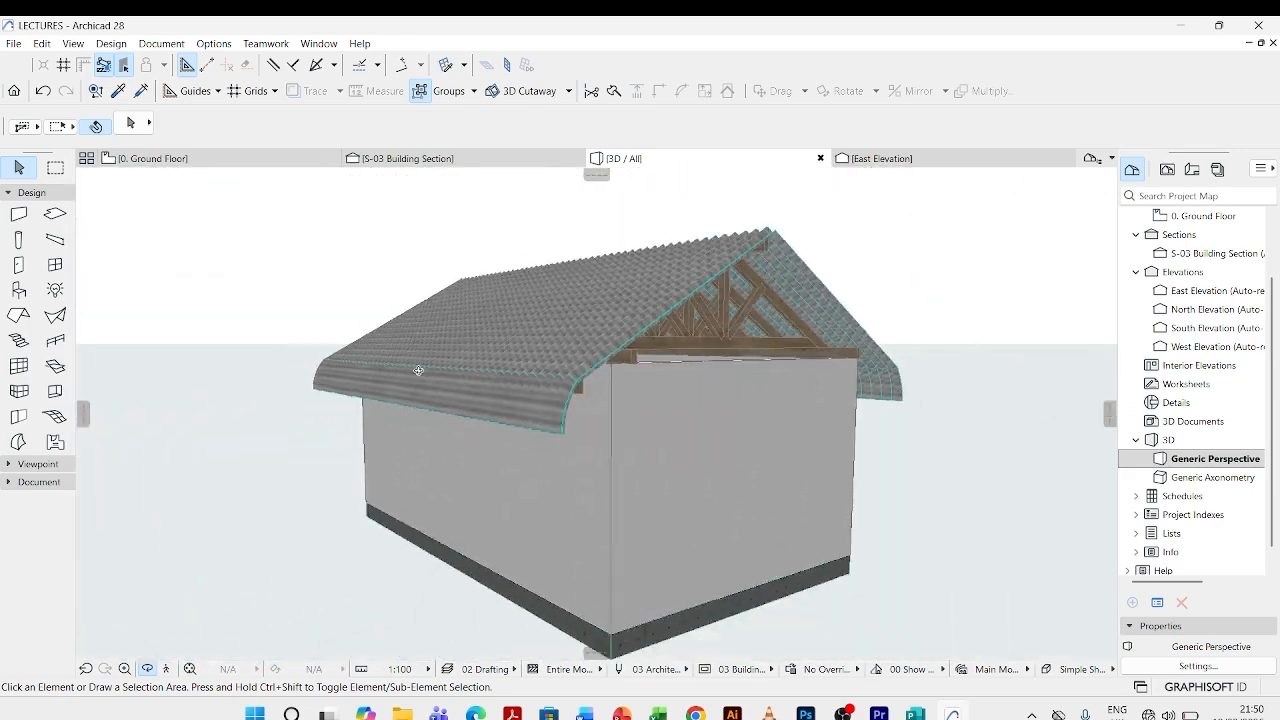
{"action": "left_click_drag", "start_coordinate": [909, 287], "coordinate": [783, 284]}
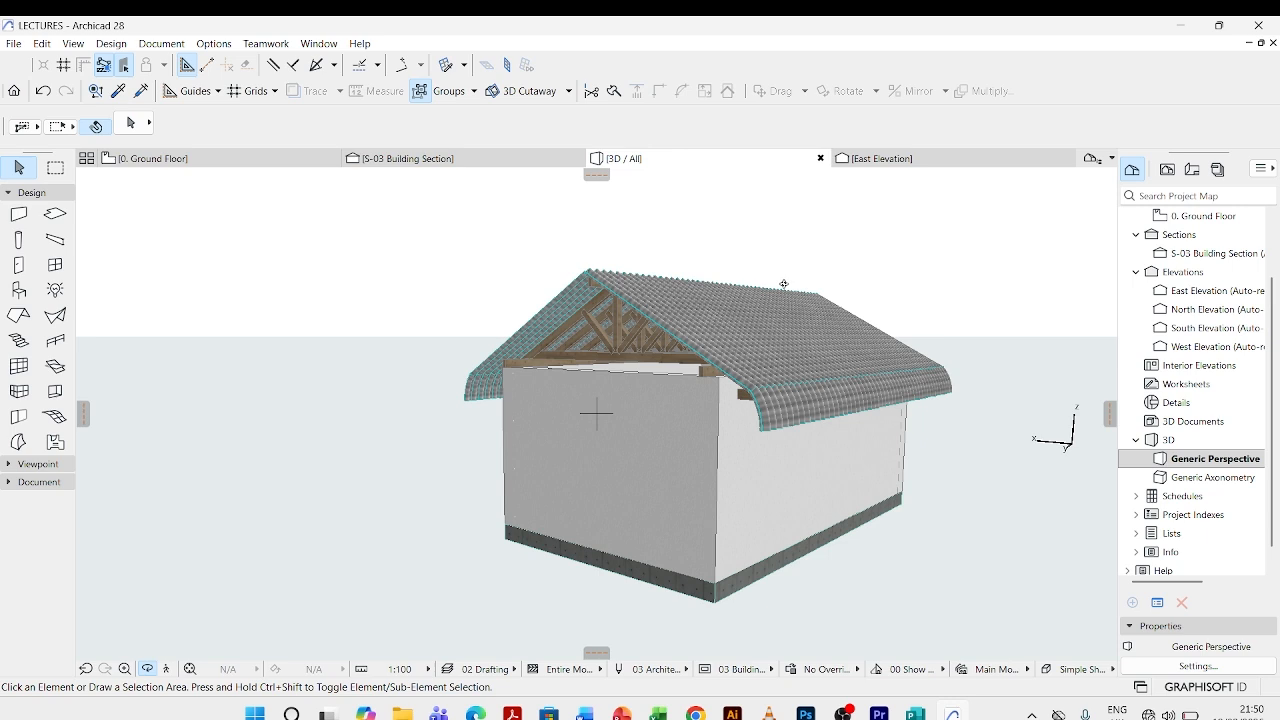
{"action": "left_click_drag", "start_coordinate": [783, 284], "coordinate": [690, 272]}
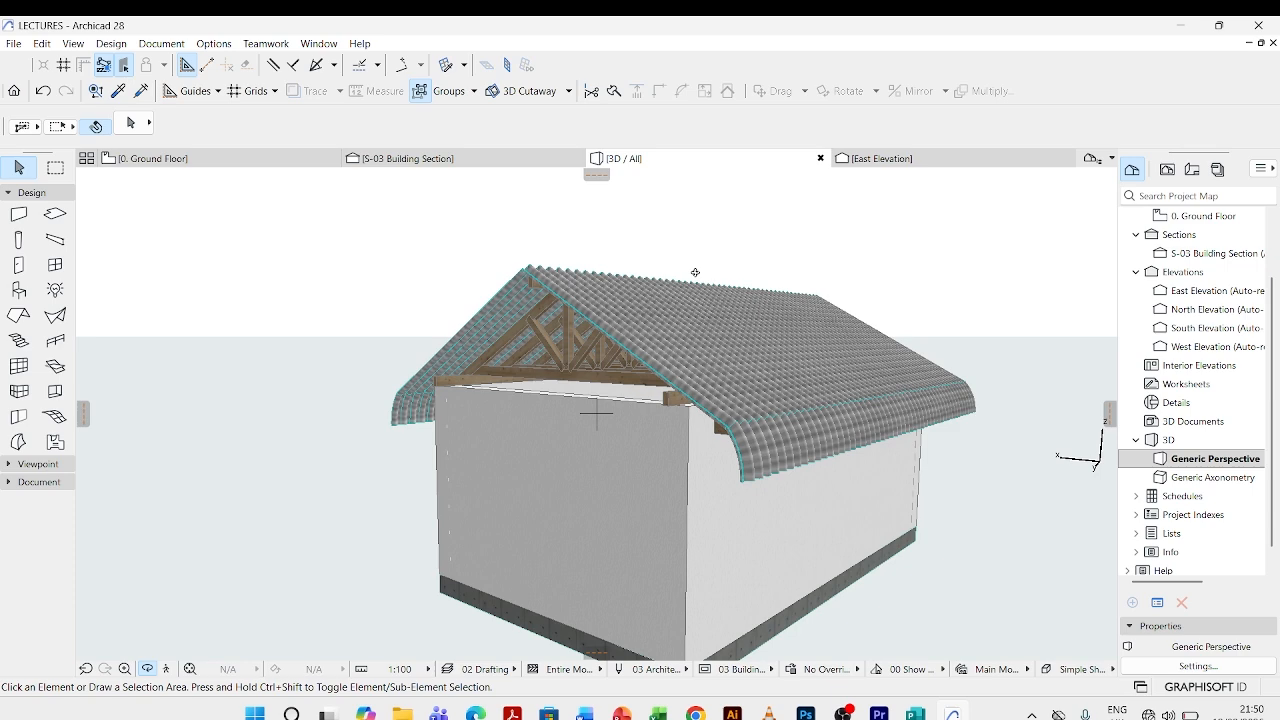
{"action": "scroll", "coordinate": [544, 328], "scroll_direction": "down", "scroll_amount": 2}
{"action": "mouse_move", "coordinate": [787, 318]}
{"action": "left_mouse_down"}
{"action": "mouse_move", "coordinate": [542, 324]}
{"action": "mouse_move", "coordinate": [771, 345]}
{"action": "mouse_move", "coordinate": [775, 310]}
{"action": "left_mouse_up"}
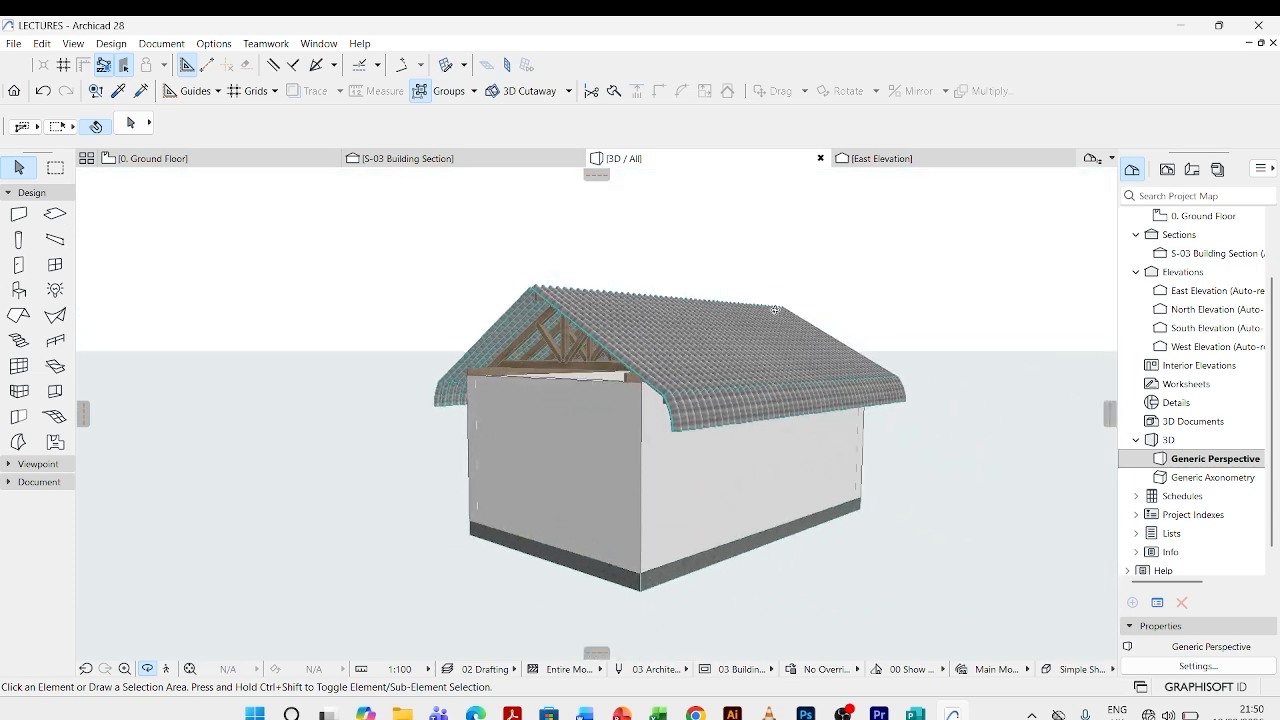